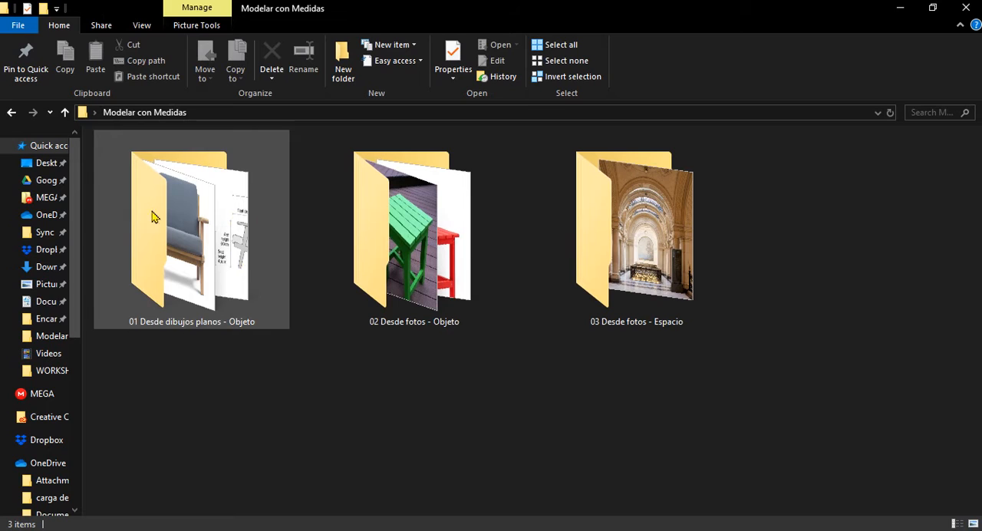
Look through the reference images in the folders "01 Desde dibujos planos - Objeto" and "02 Desde fotos - Objeto"
double_click(226, 253)
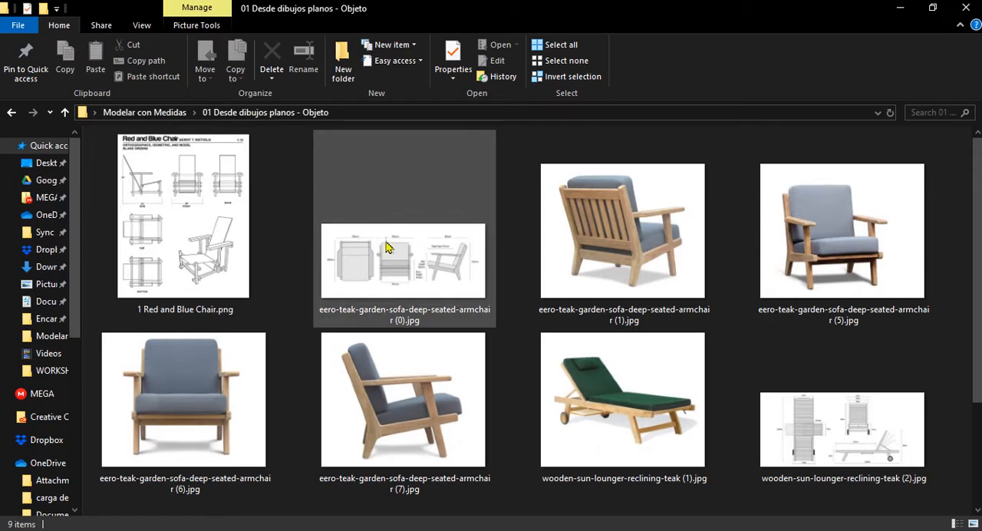
left_click(170, 113)
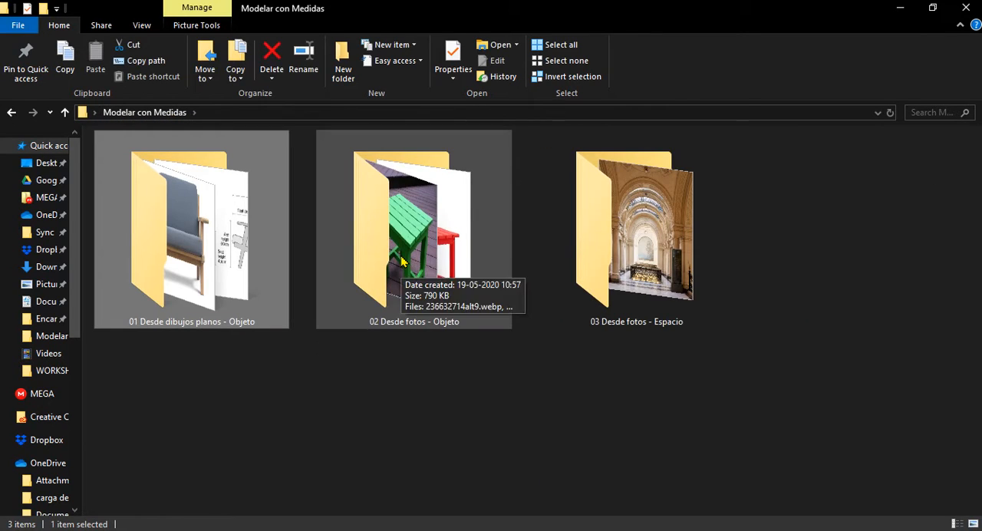
double_click(428, 274)
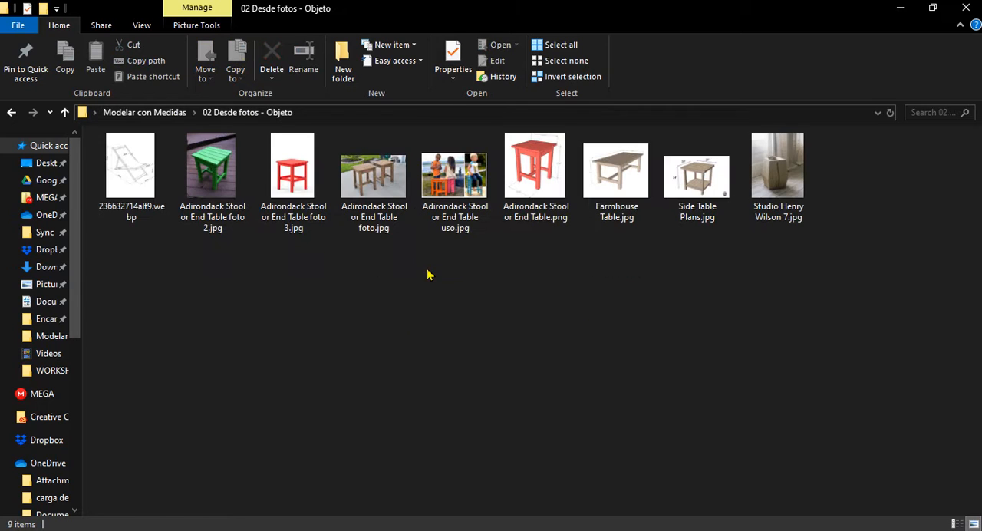
scroll(494, 343, "up", 3, "ctrl")
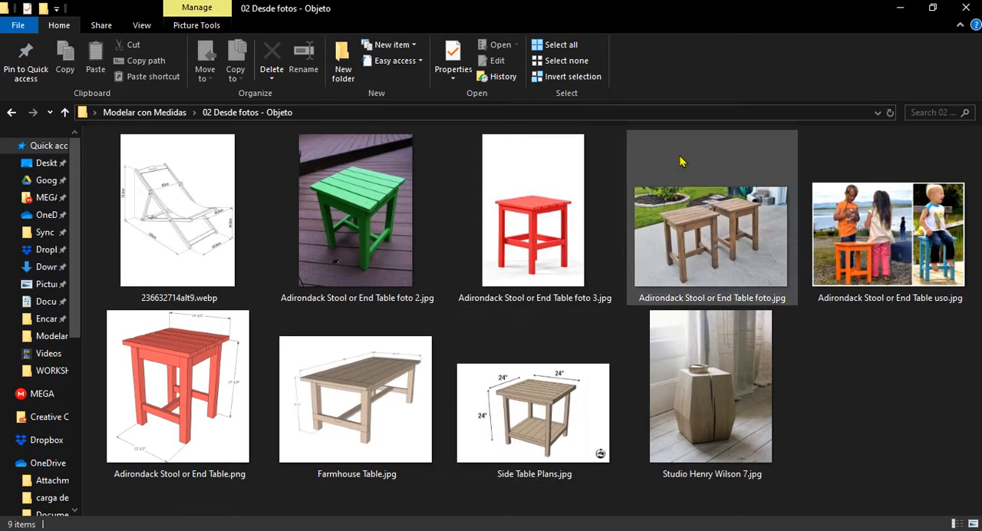
left_click(145, 113)
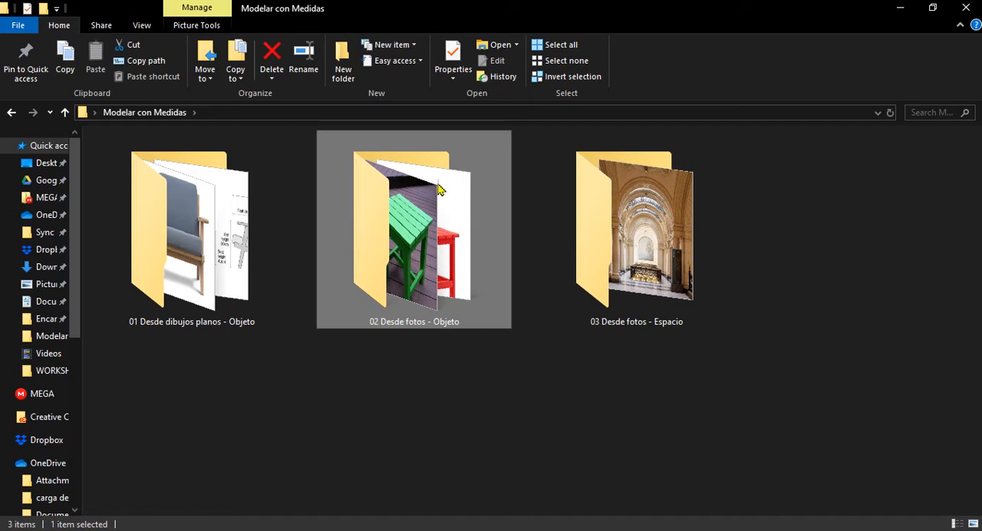
left_click(333, 395)
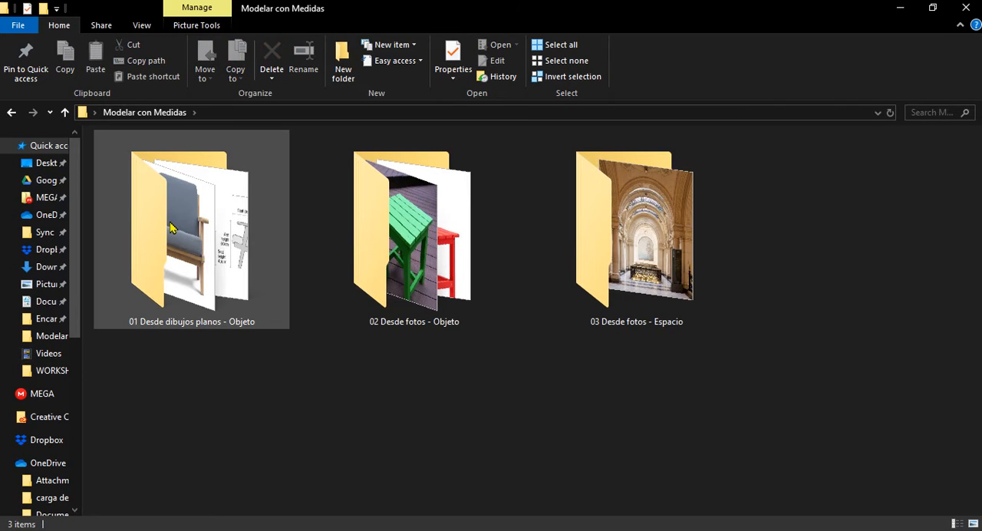
Open the image "1 Red and Blue Chair.png" from the folder "01 Desde dibujos planos - Objeto"
double_click(170, 227)
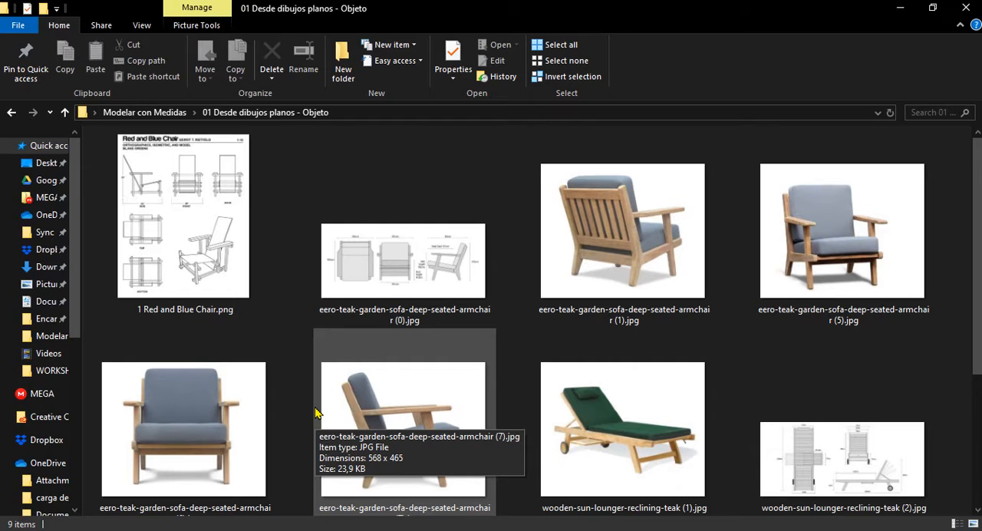
left_click(188, 275)
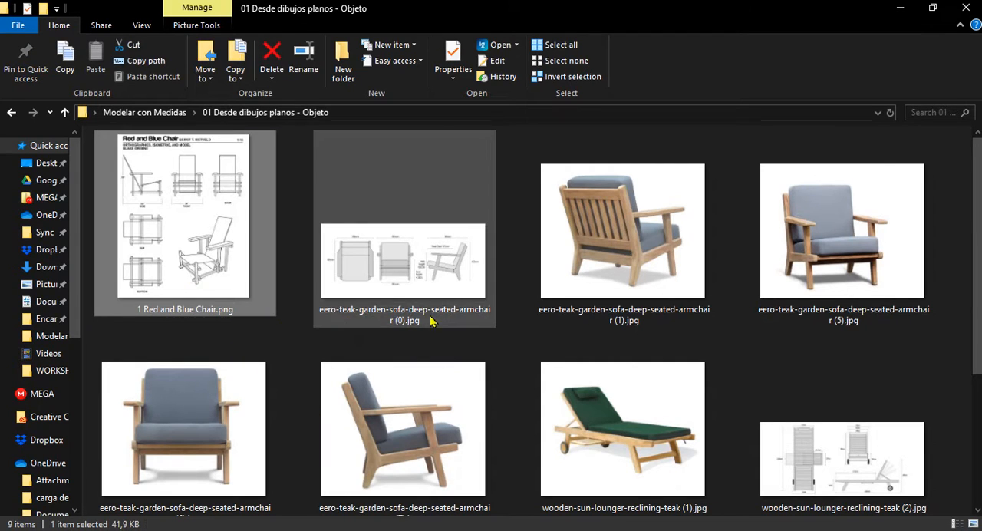
key("Return")
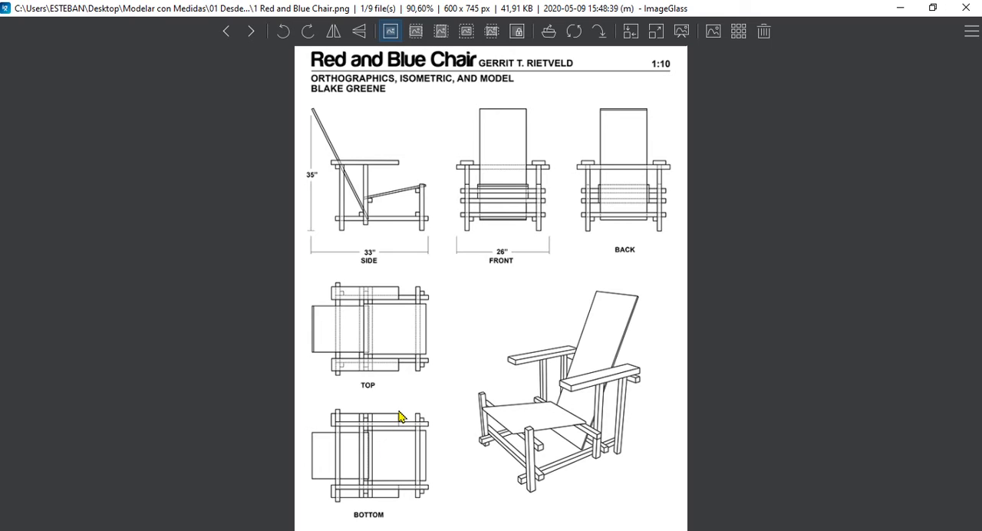
View the eero-teak armchair's dimension drawing, skim its photos, and return to the drawing
key("Right")
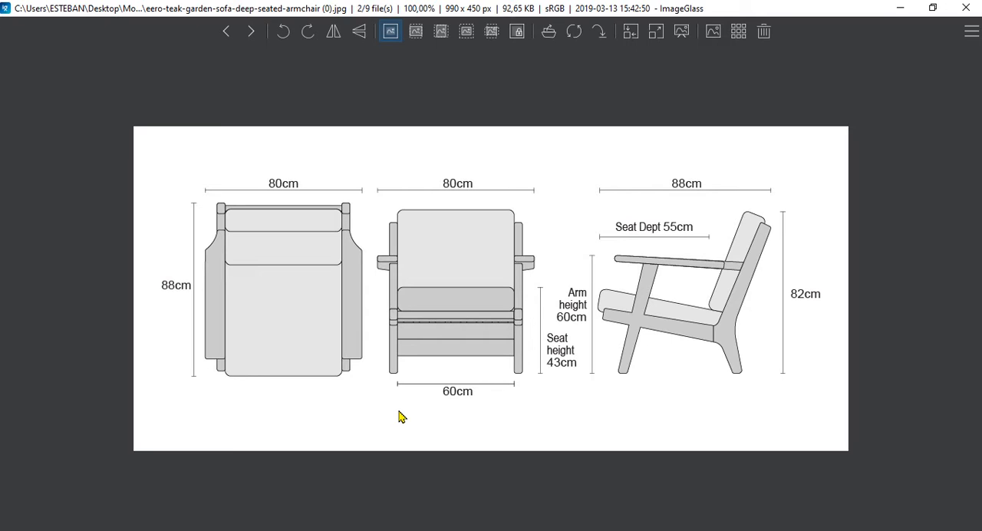
key("Right")
key("Right")
key("Right")
key("Right")
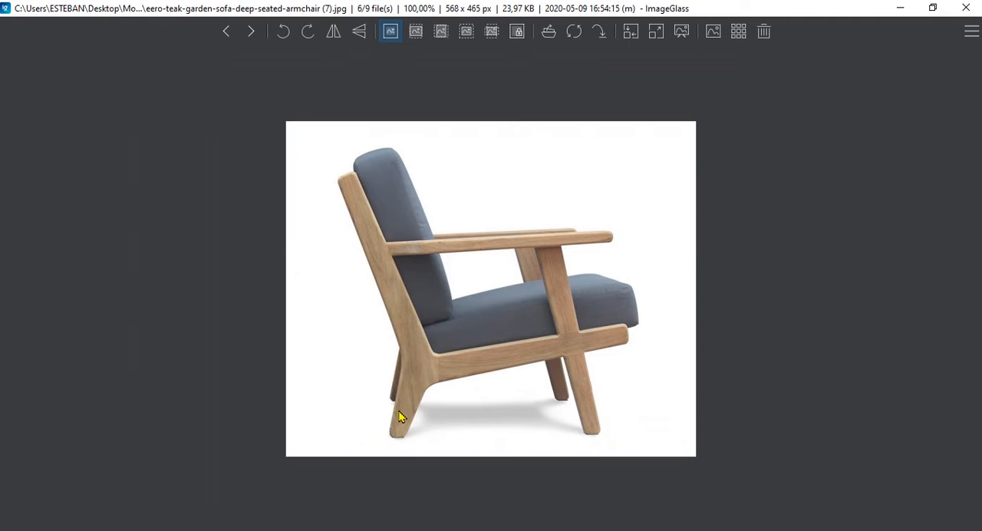
key("Left")
key("Left")
key("Left")
key("Left")
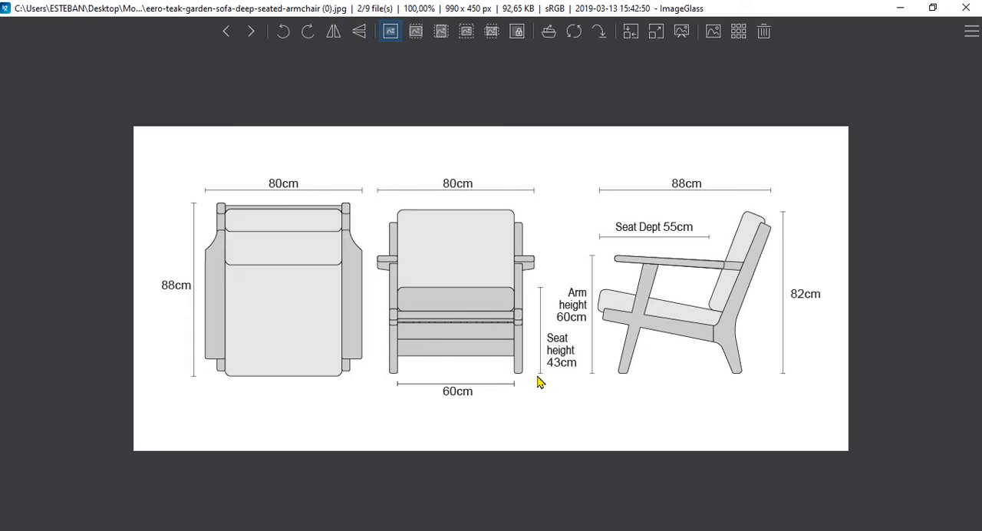
Review the armchair photos one by one and the sun lounger's dimension drawing, and close the image viewer
key("Right")
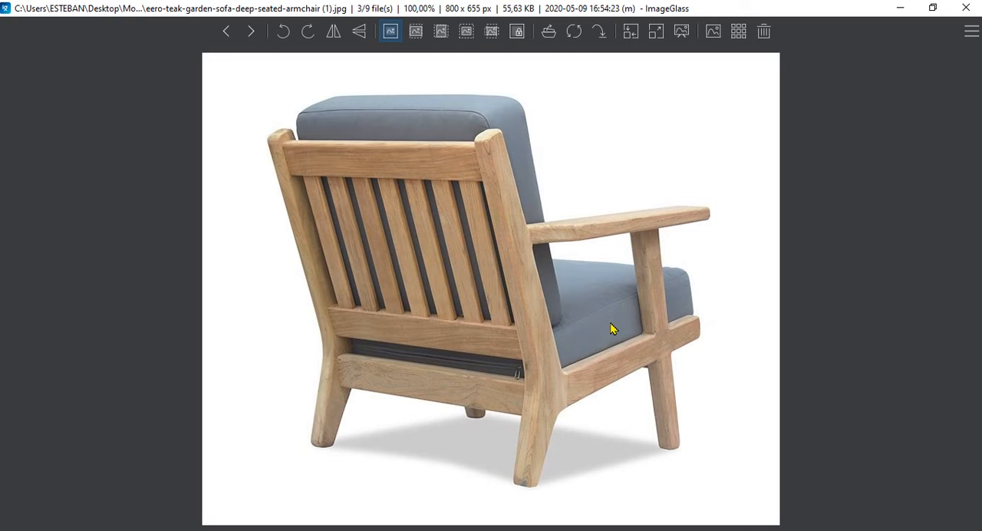
key("Right")
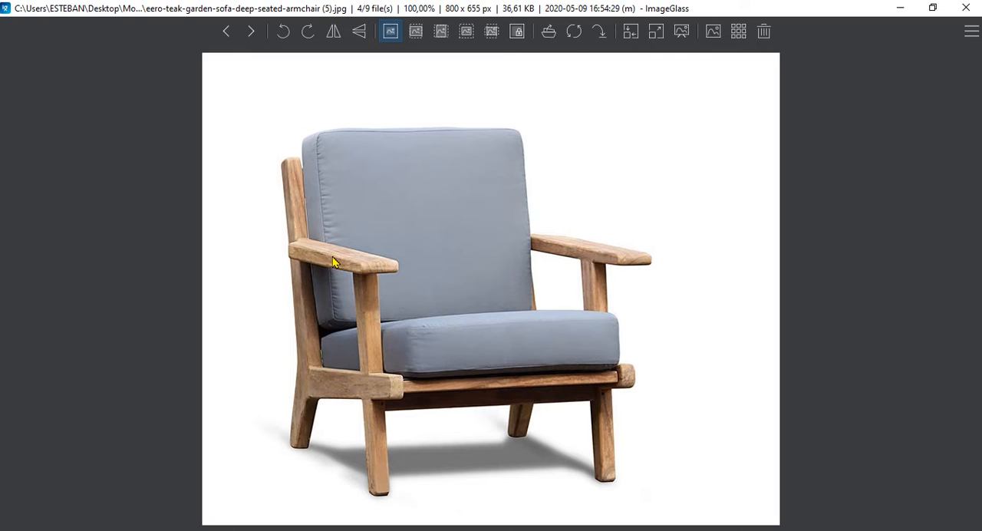
key("Right")
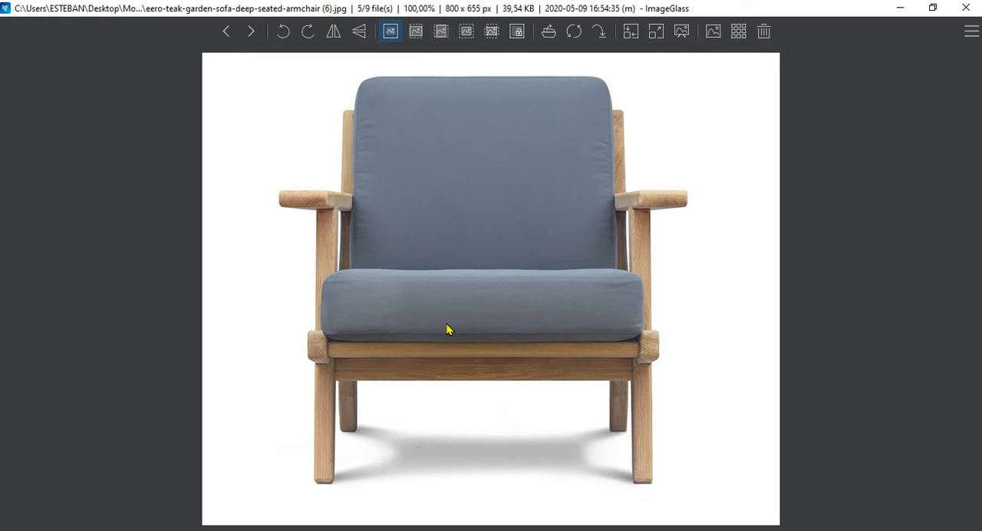
key("Right")
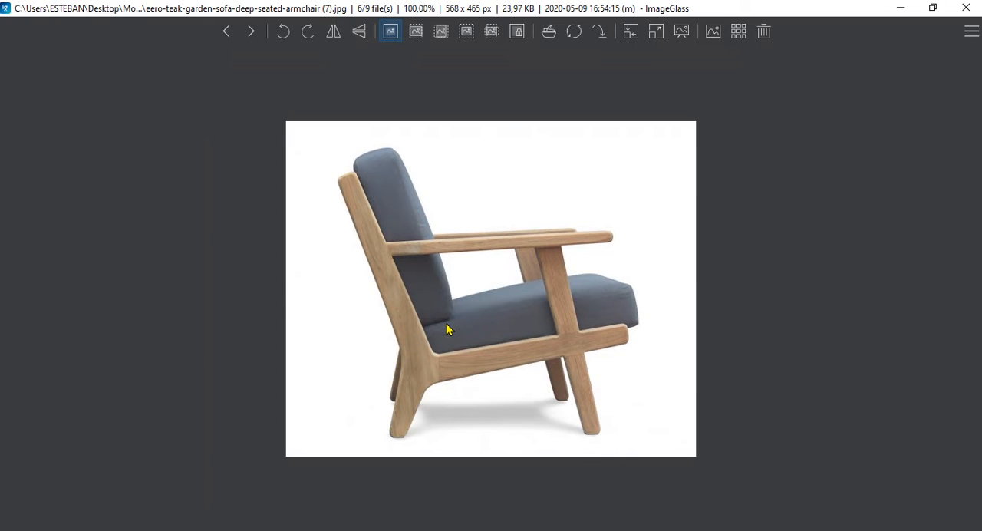
key("Right")
key("Right")
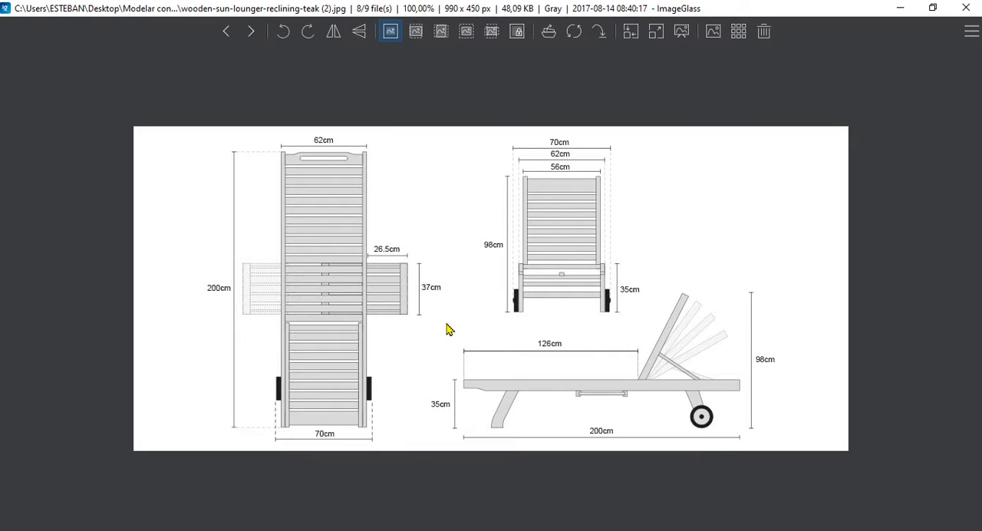
key("Left")
key("Left")
key("Left")
key("Left")
key("Left")
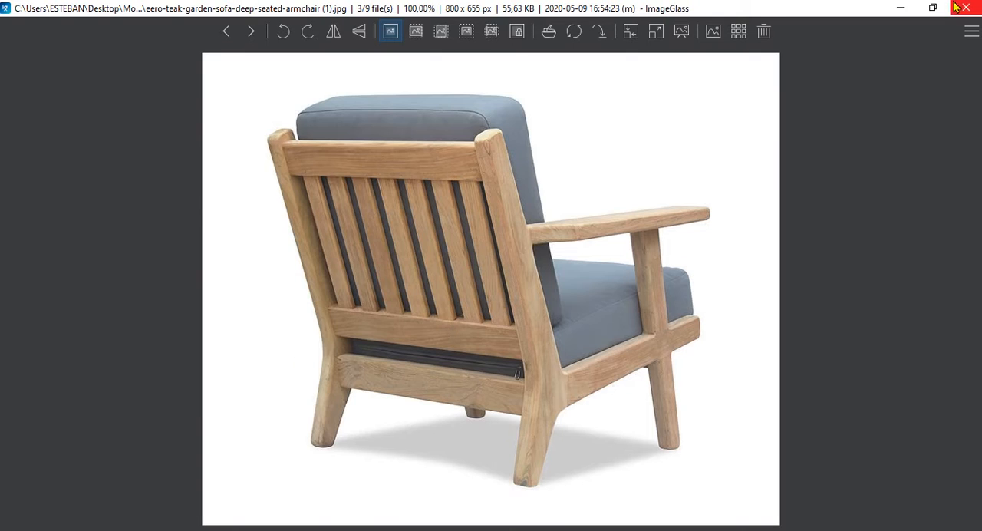
left_click(964, 7)
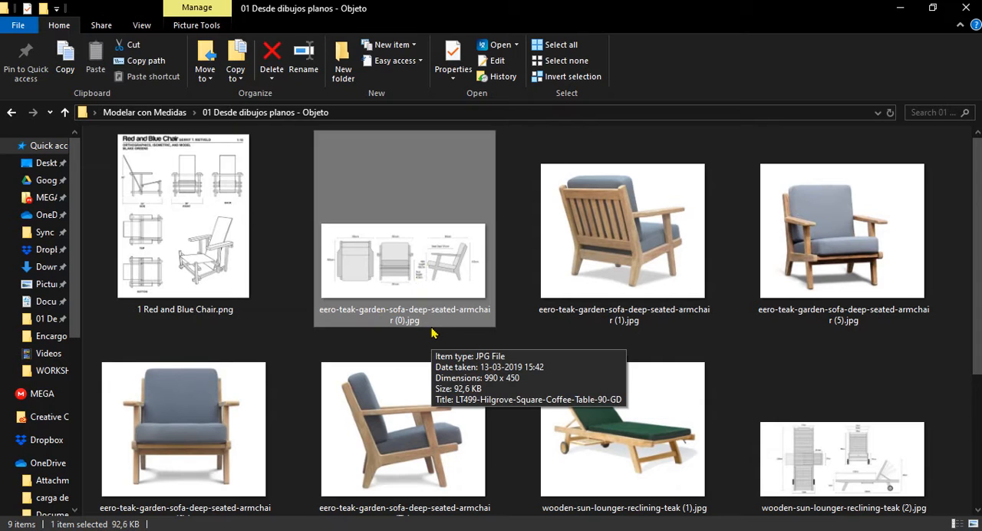
Move the reference image folder aside so the SketchUp model and the armchair drawing file are both accessible
mouse_move(423, 8)
left_mouse_down()
mouse_move(658, 90)
mouse_move(762, 90)
mouse_move(802, 106)
left_mouse_up()
scroll(780, 376, "down", 1)
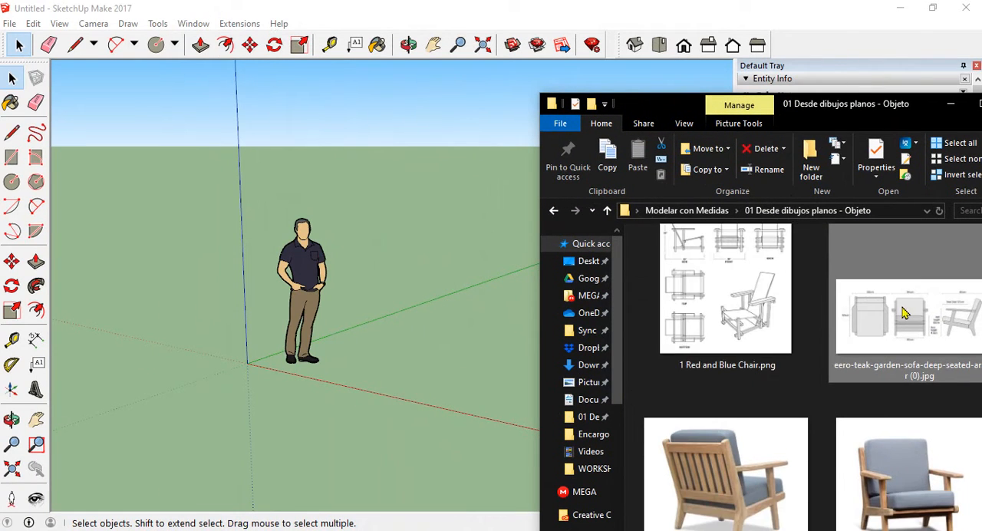
scroll(780, 377, "up", 1)
Try placing the armchair dimension drawing flat on the ground at the origin, and undo the placement
mouse_move(924, 377)
left_mouse_down()
mouse_move(803, 349)
mouse_move(467, 318)
left_mouse_up()
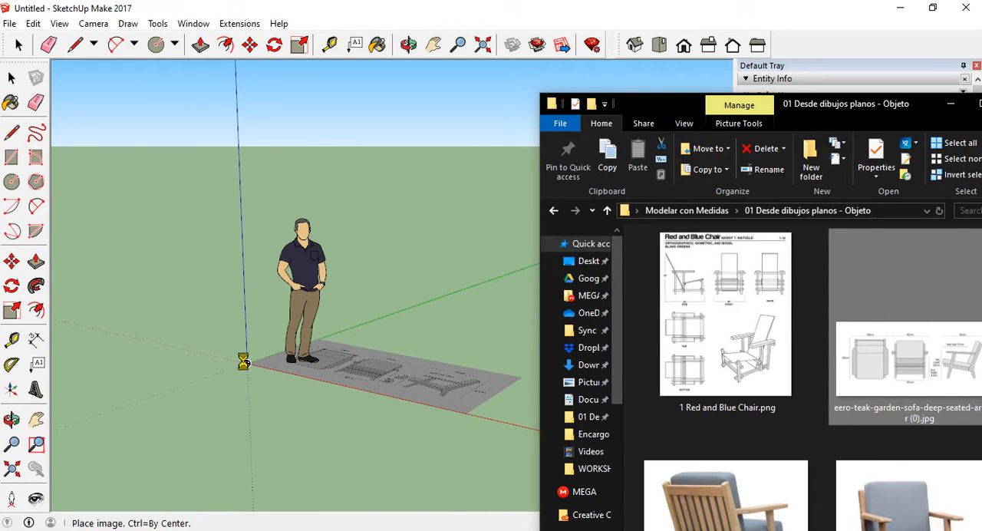
left_click(243, 361)
key("s")
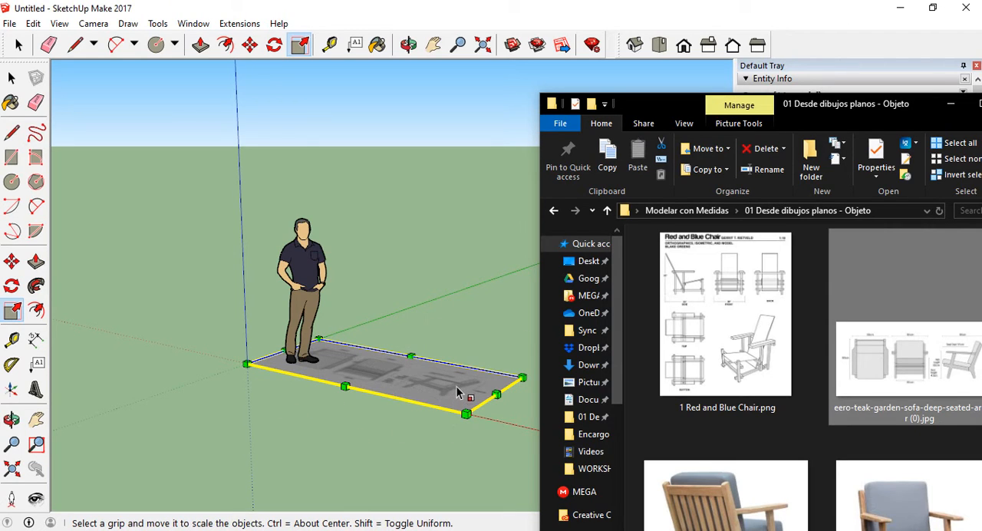
key("ctrl+z")
left_click(420, 300)
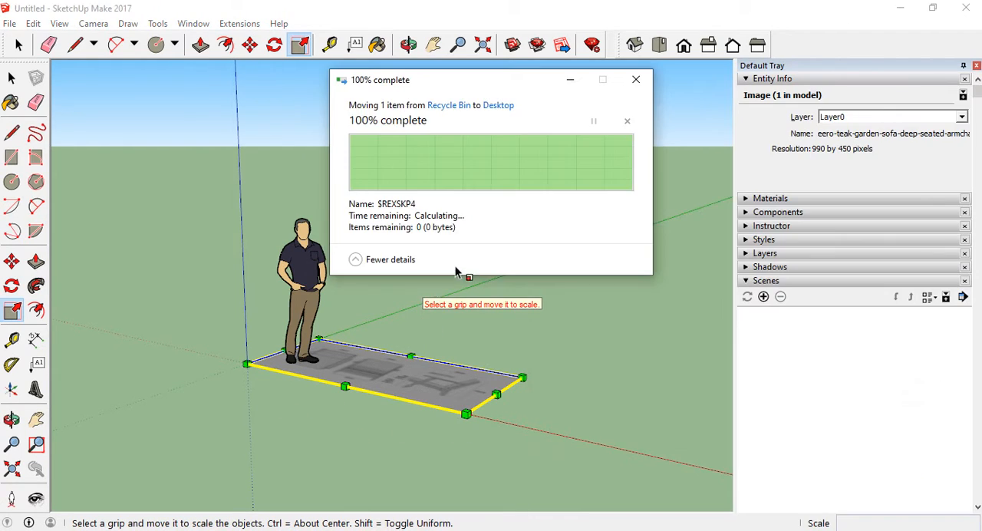
key("ctrl+z")
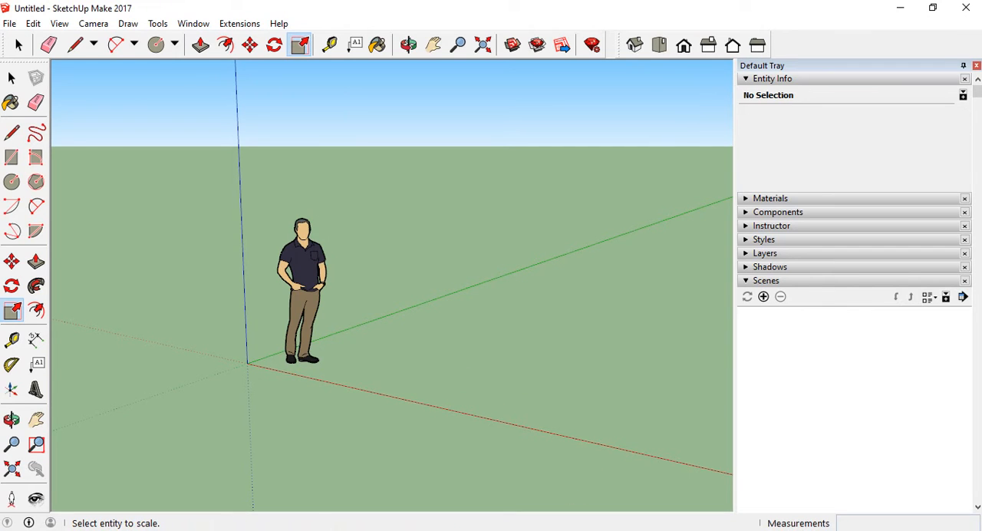
Set the model to the Front view and place "eero-teak-garden-sofa-deep-seated-armchair (0).jpg" upright beside the human figure
left_click(565, 472)
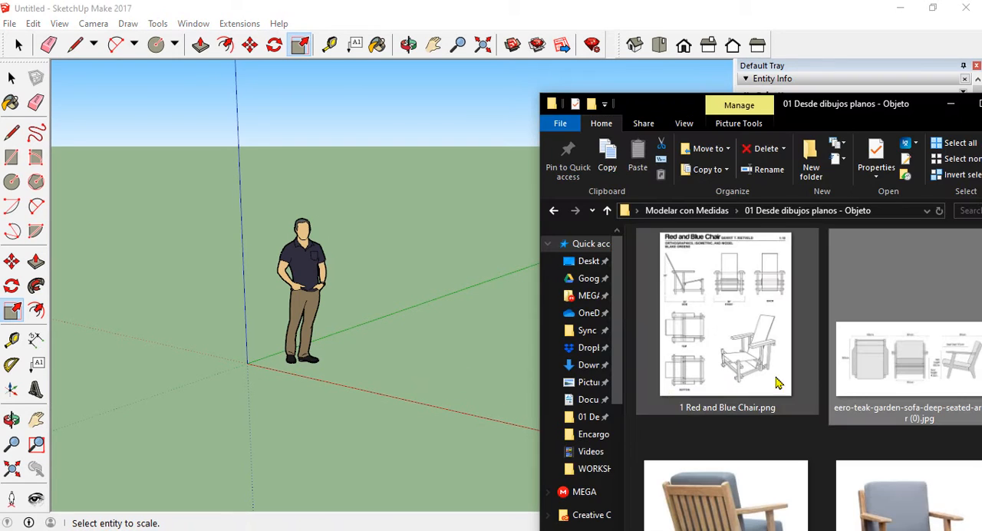
left_click(683, 45)
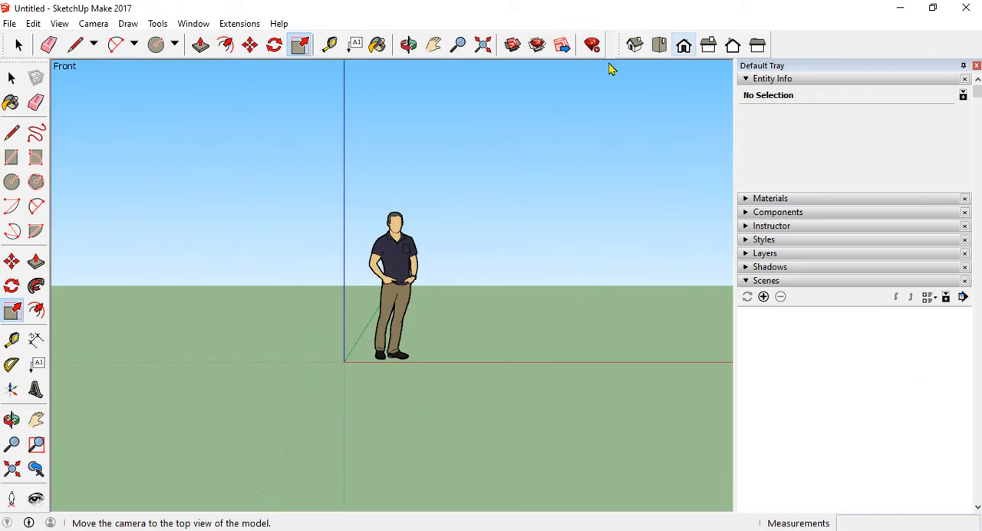
scroll(150, 336, "down", 4)
scroll(400, 261, "up", 6)
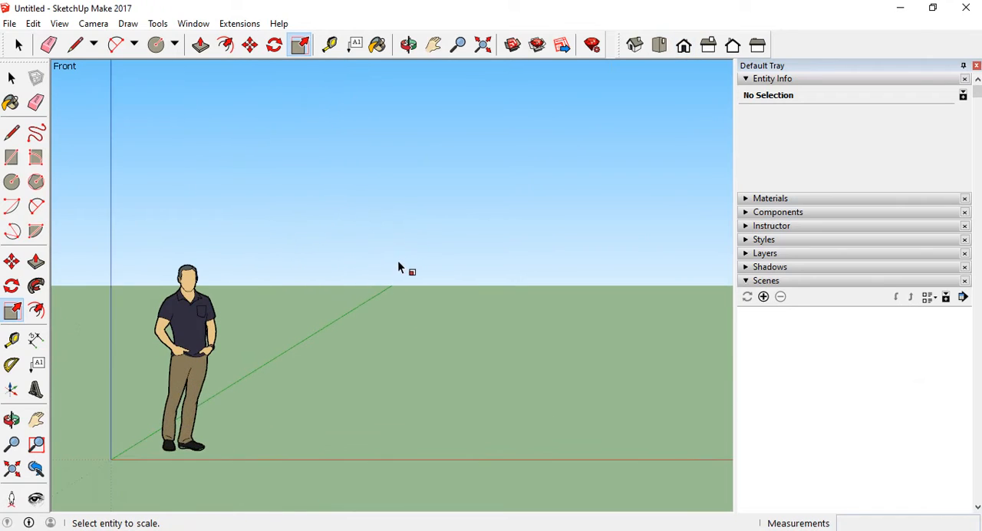
scroll(391, 268, "down", 2)
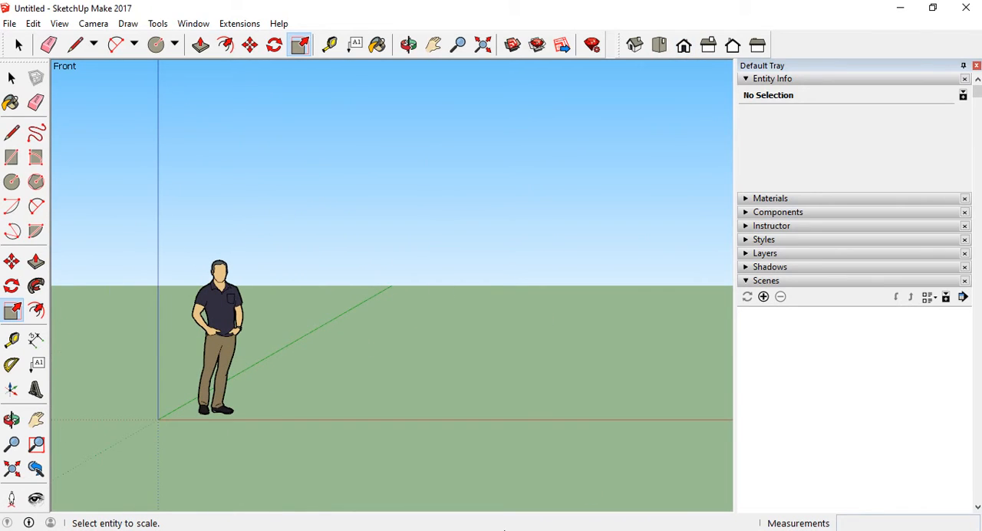
left_click(443, 529)
left_click(556, 479)
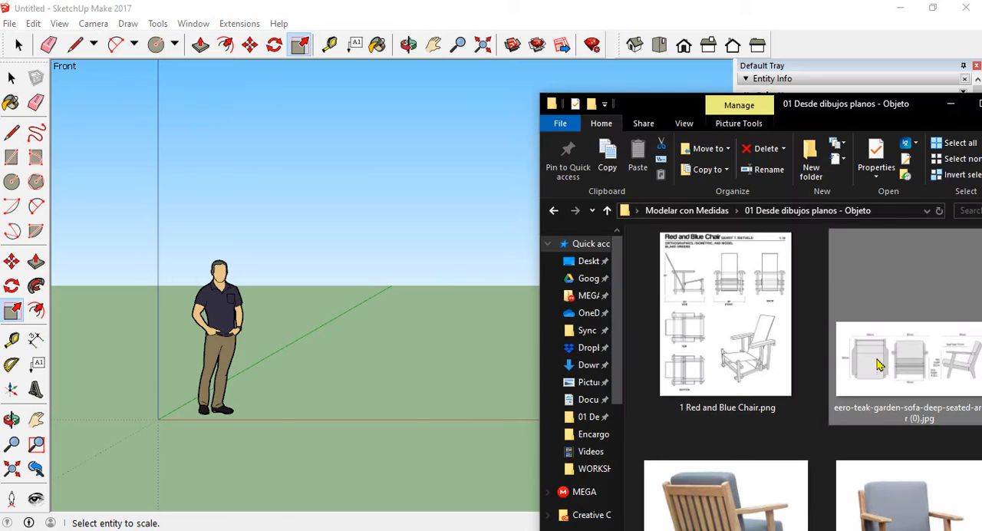
left_click_drag(881, 362, 408, 310)
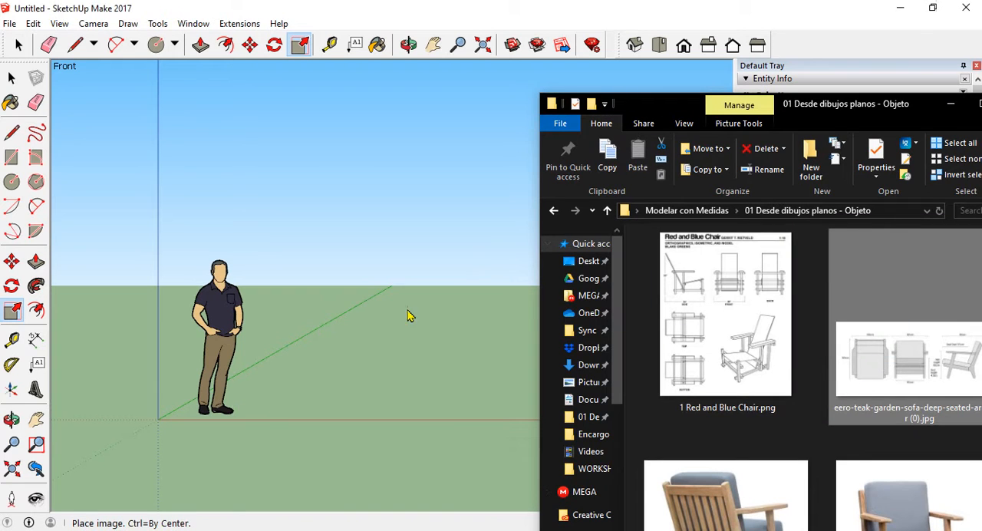
left_click(282, 371)
Examine the upright armchair drawing from several angles, comparing its size and labelled dimensions with the human figure
left_click(423, 254)
mouse_move(423, 254)
middle_mouse_down()
mouse_move(231, 345)
mouse_move(259, 311)
middle_mouse_up()
scroll(260, 310, "up", 3)
scroll(354, 319, "down", 2)
middle_click_drag(428, 357, 344, 346)
scroll(439, 363, "up", 2)
scroll(482, 334, "down", 2)
key("s")
scroll(503, 346, "up", 3)
scroll(476, 353, "down", 1)
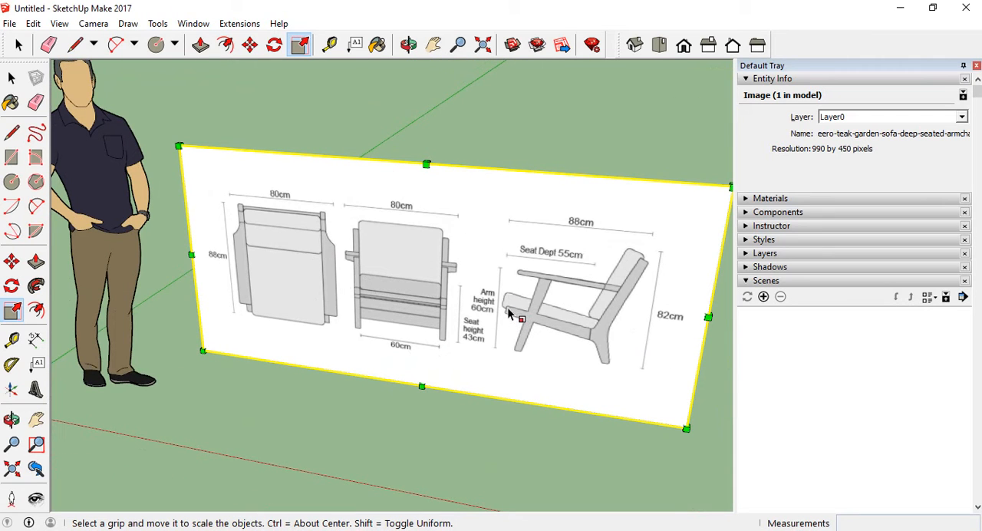
scroll(507, 307, "down", 3)
middle_click_drag(507, 307, 454, 310)
scroll(454, 309, "up", 2)
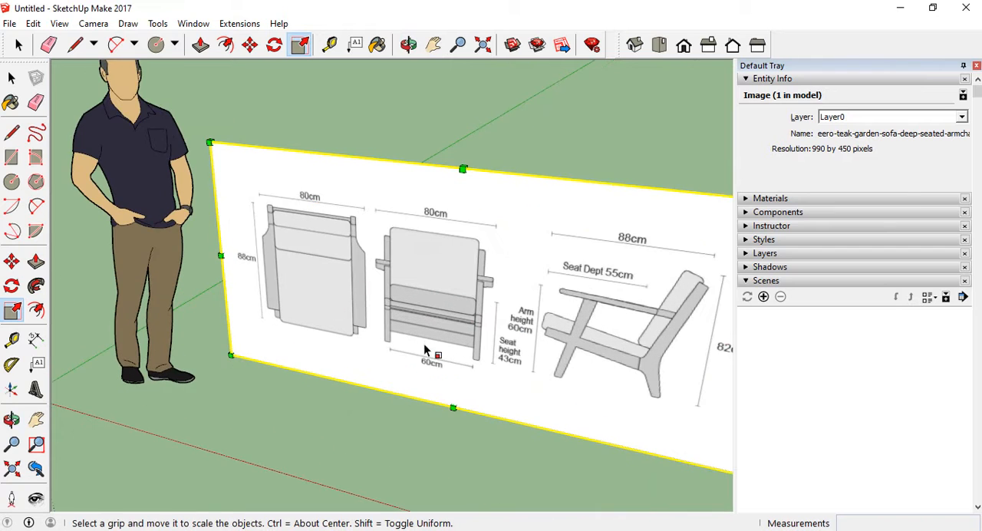
scroll(482, 332, "down", 2)
scroll(415, 393, "down", 2)
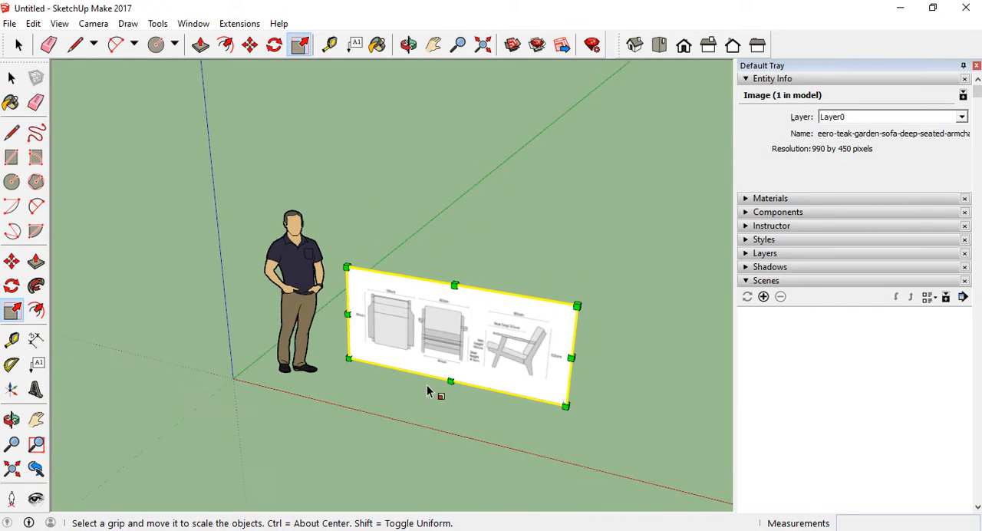
middle_click_drag(346, 366, 386, 384)
key("s")
scroll(408, 345, "up", 3)
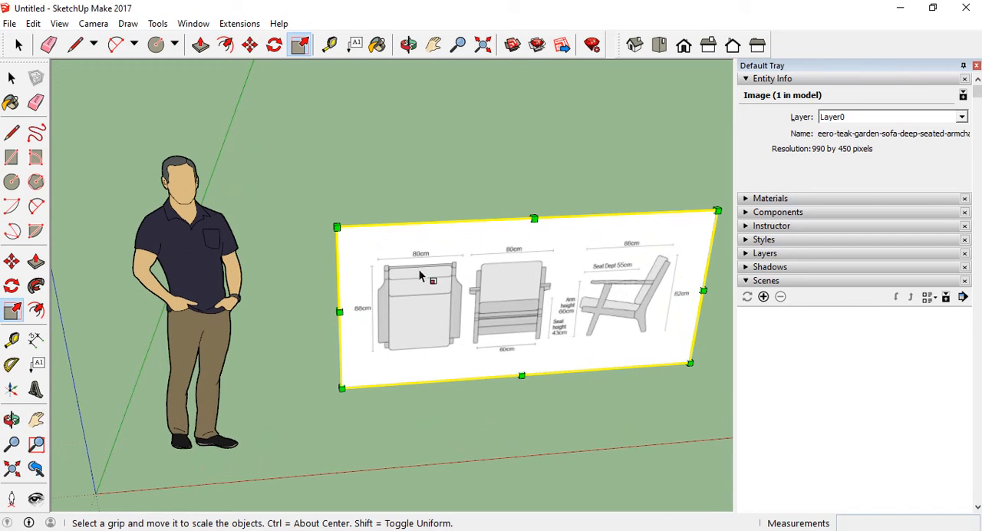
scroll(374, 331, "down", 2)
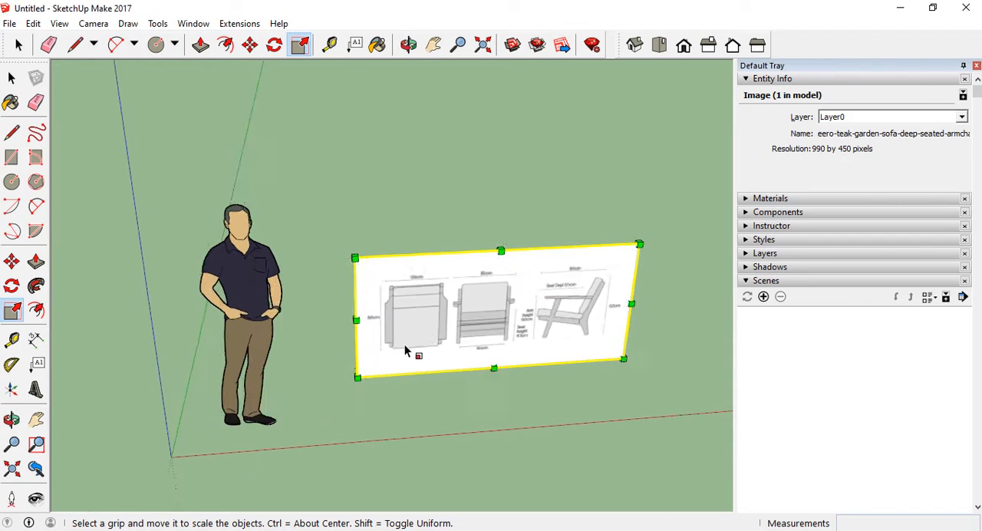
Examine the labelled dimensions of the top, front and side chair views on the upright reference image against the human figure
middle_click_drag(412, 351, 485, 402)
scroll(495, 357, "up", 3)
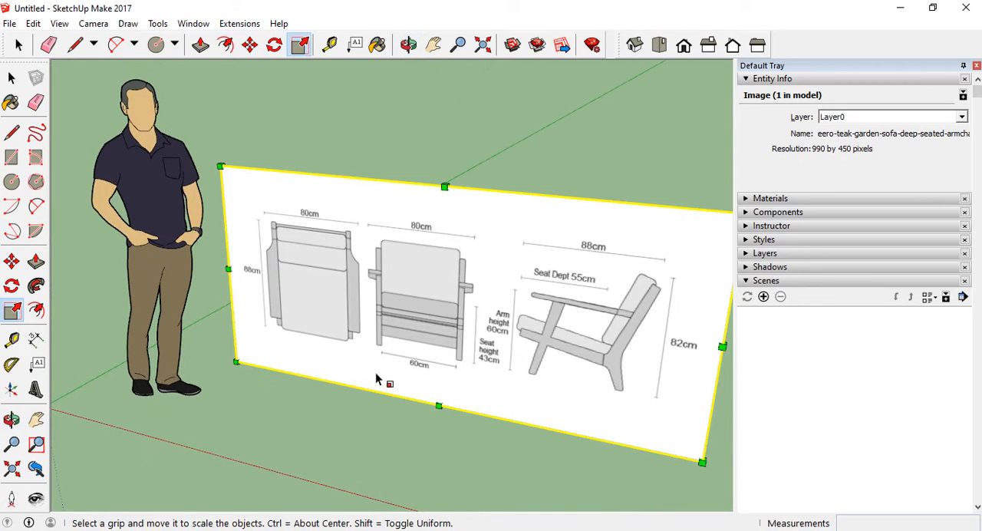
scroll(508, 279, "down", 2)
middle_click_drag(509, 279, 566, 328)
scroll(566, 330, "up", 2)
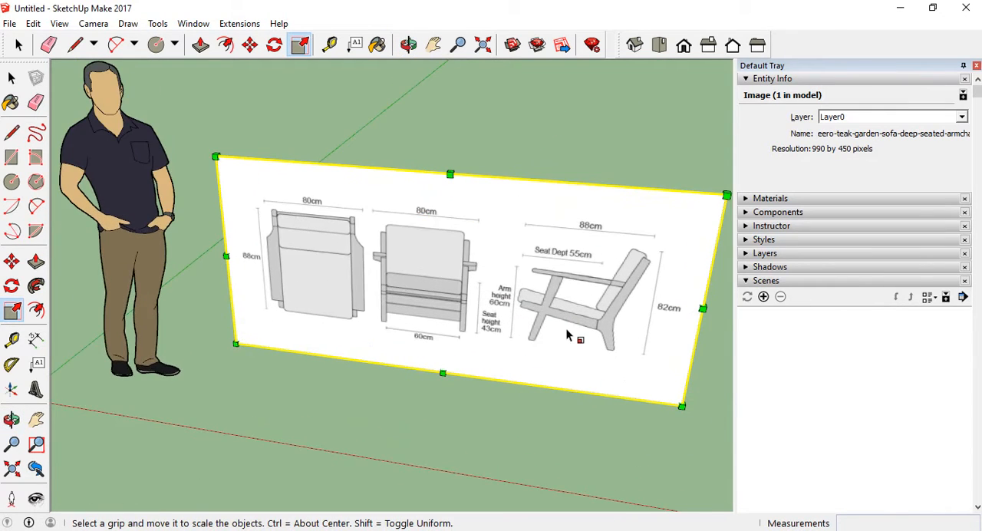
scroll(457, 330, "down", 3)
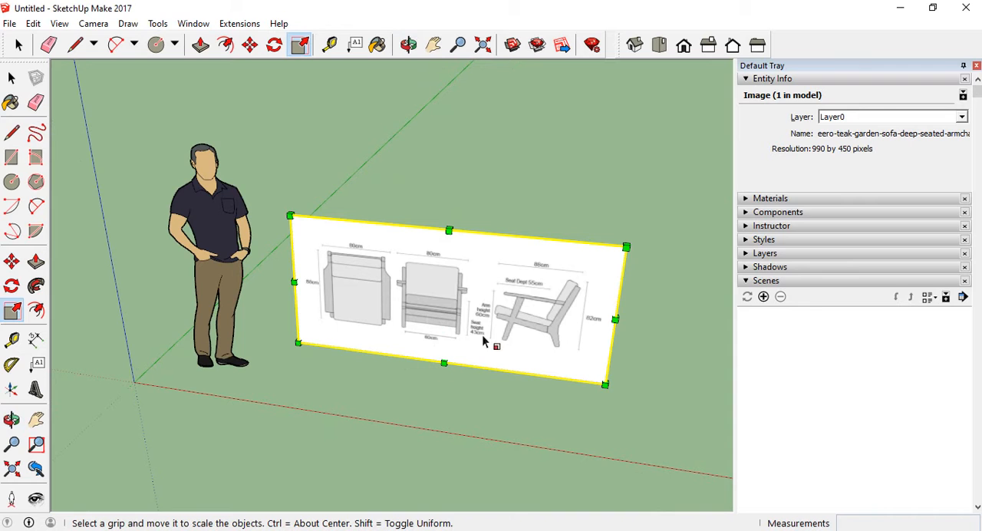
scroll(445, 312, "up", 3)
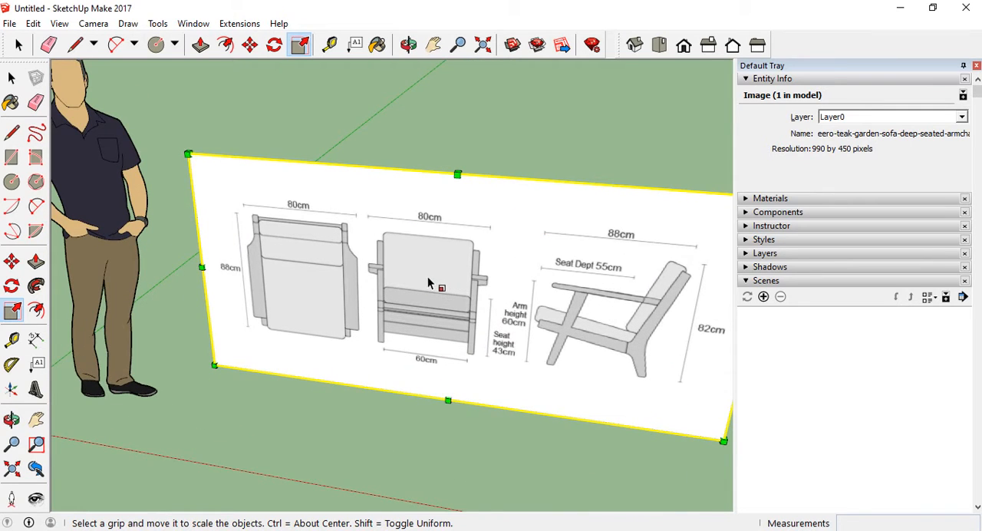
scroll(429, 283, "down", 1)
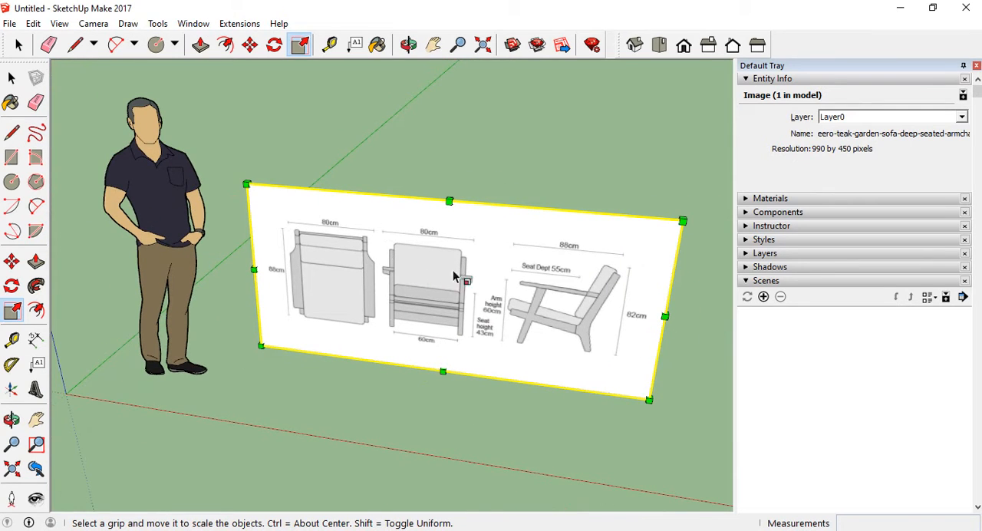
middle_click_drag(456, 278, 492, 247)
middle_click_drag(272, 433, 322, 390)
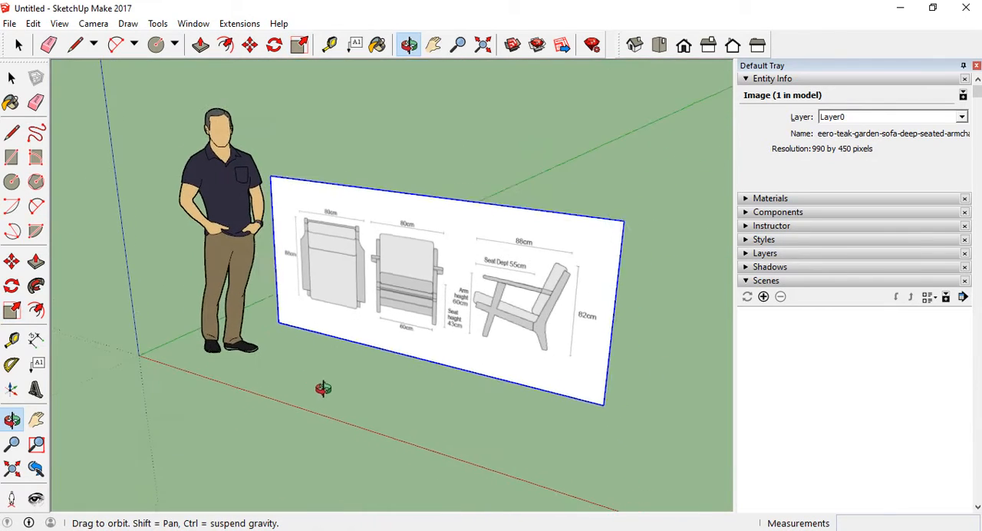
key("s")
scroll(373, 279, "up", 3)
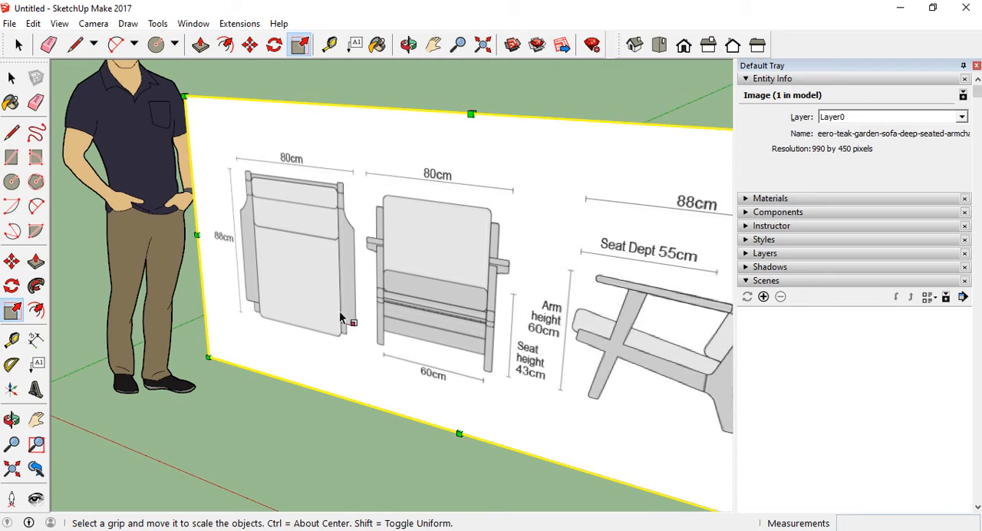
scroll(326, 344, "down", 3)
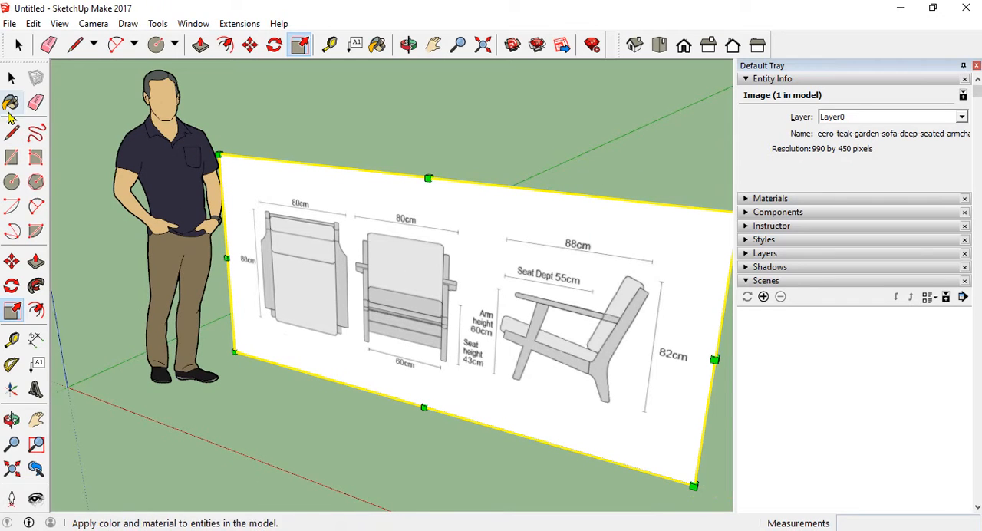
Measure the "88cm" dimension line above the chair's side view with the Tape Measure, from one end tick to the other
left_click(13, 341)
middle_click_drag(406, 213, 349, 243)
scroll(461, 230, "up", 6)
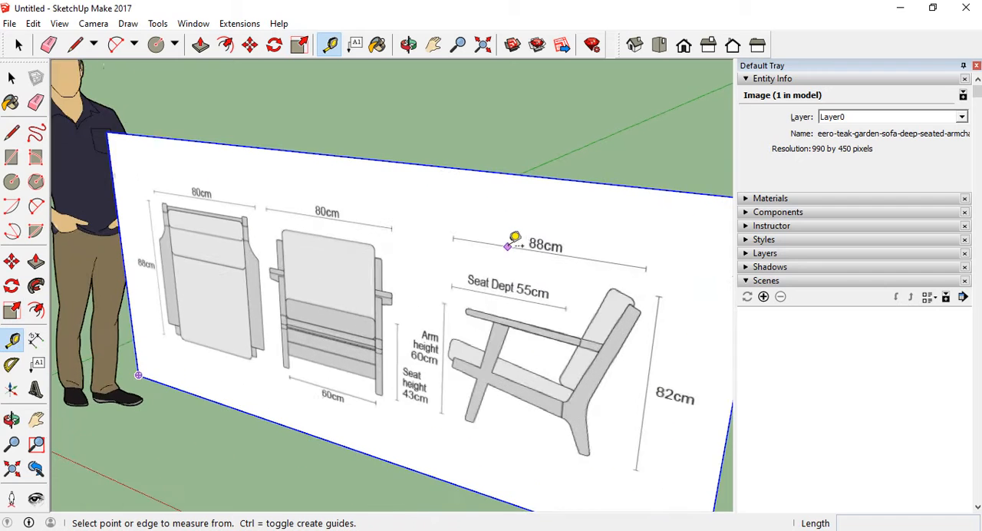
left_click(418, 231)
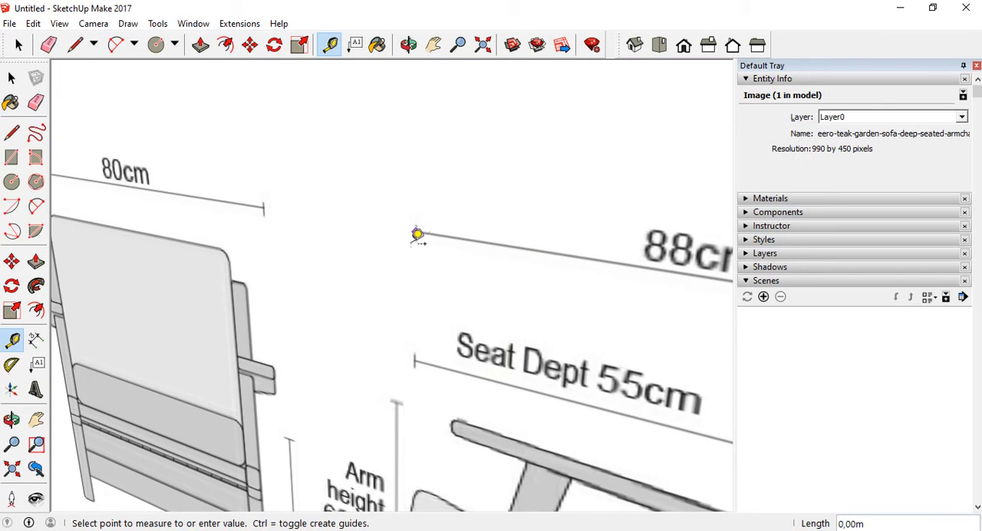
scroll(414, 234, "down", 4)
scroll(572, 307, "up", 2)
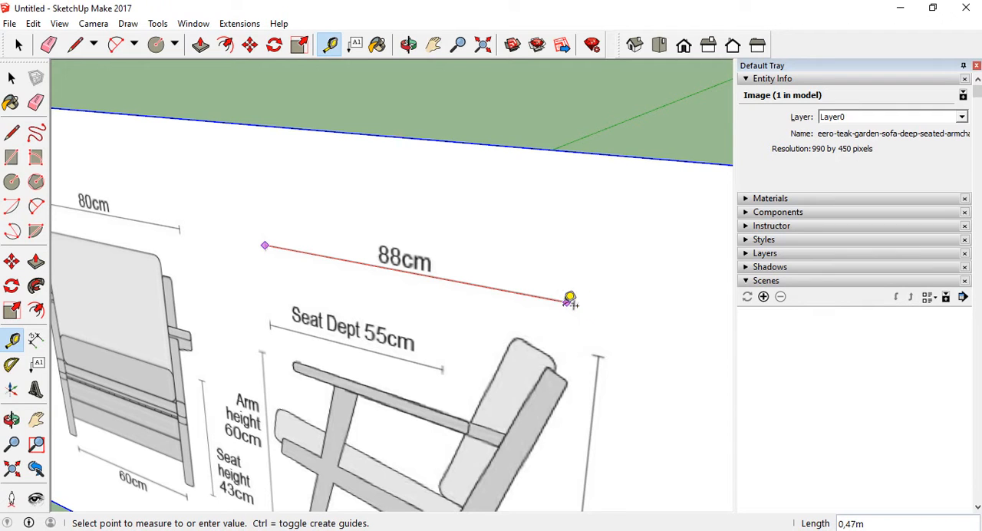
scroll(484, 300, "down", 1)
scroll(481, 295, "down", 1)
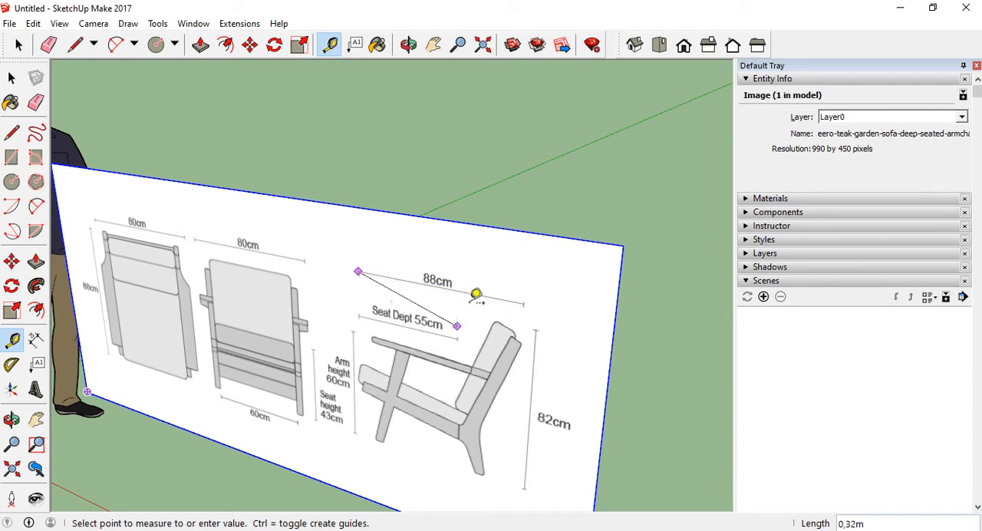
left_click(522, 301)
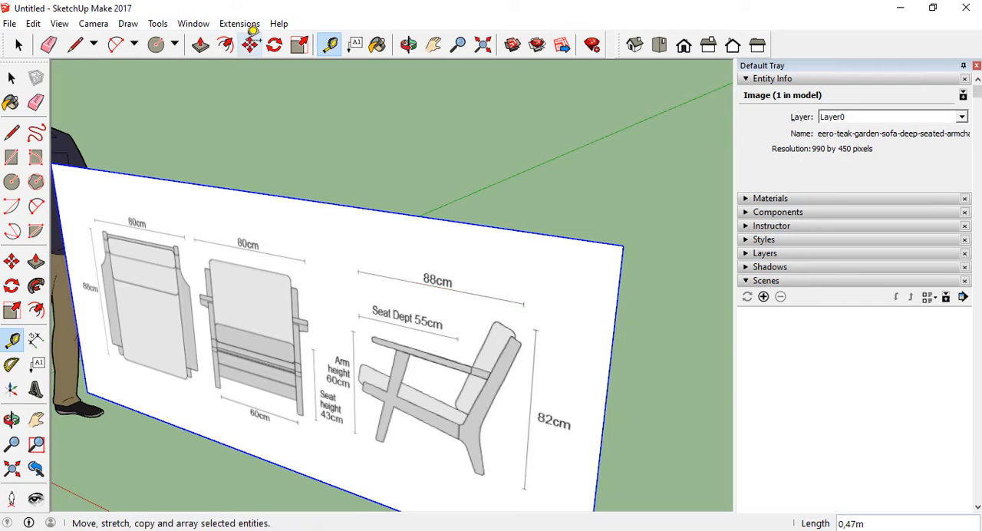
Set the model's length units to decimal centimetres with a precision of 0,0cm
left_click(194, 24)
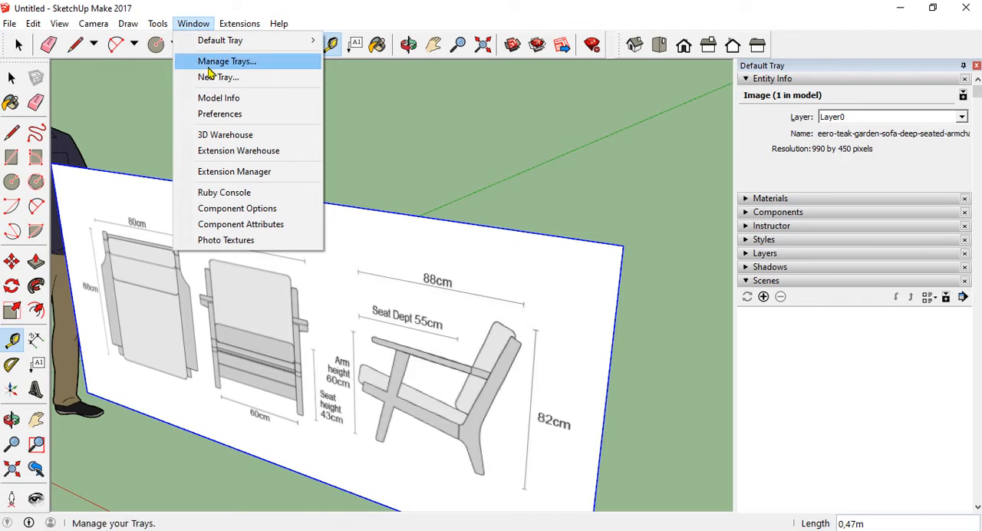
left_click(235, 99)
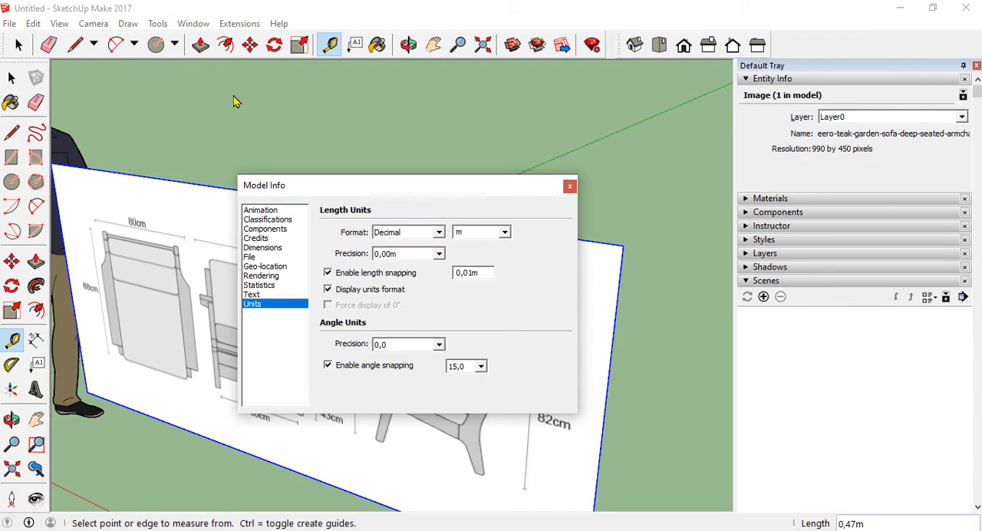
left_click(506, 233)
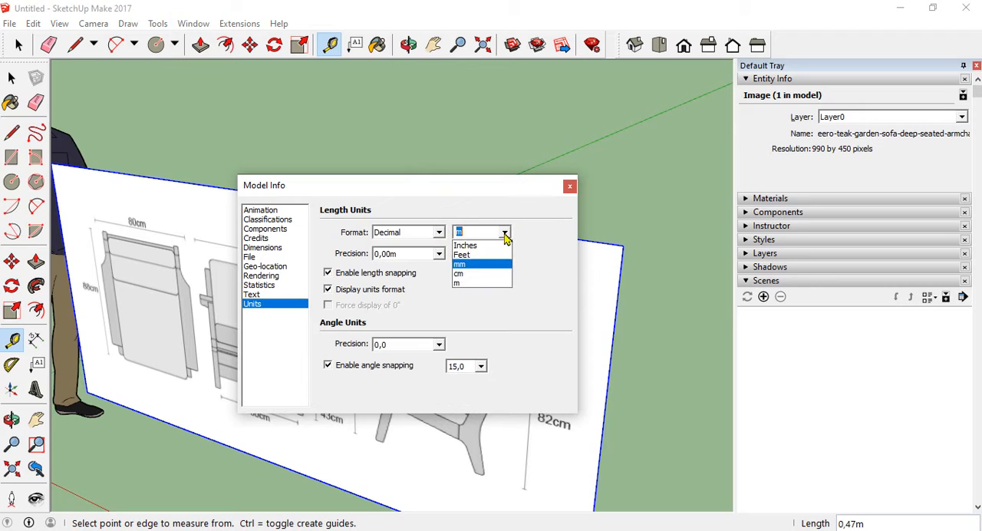
left_click(466, 276)
left_click_drag(434, 188, 438, 169)
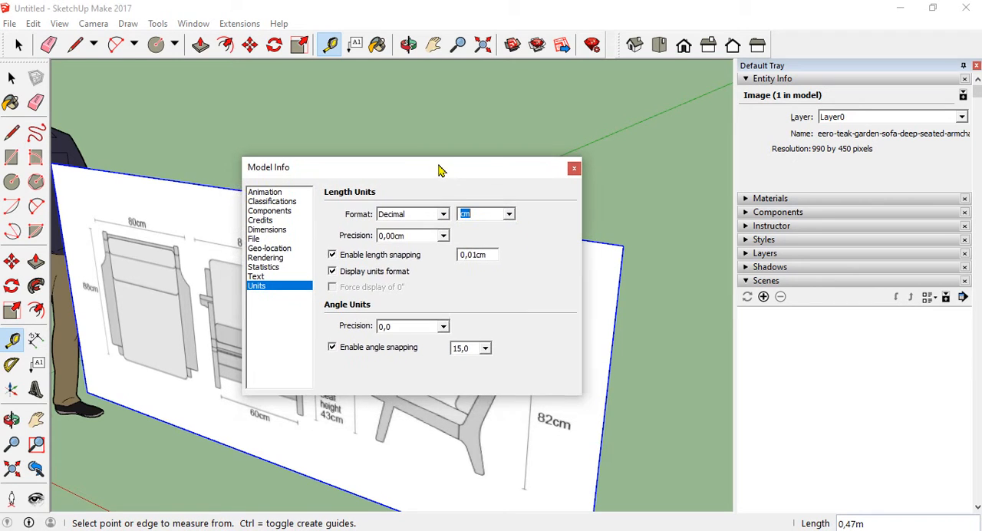
left_click(443, 236)
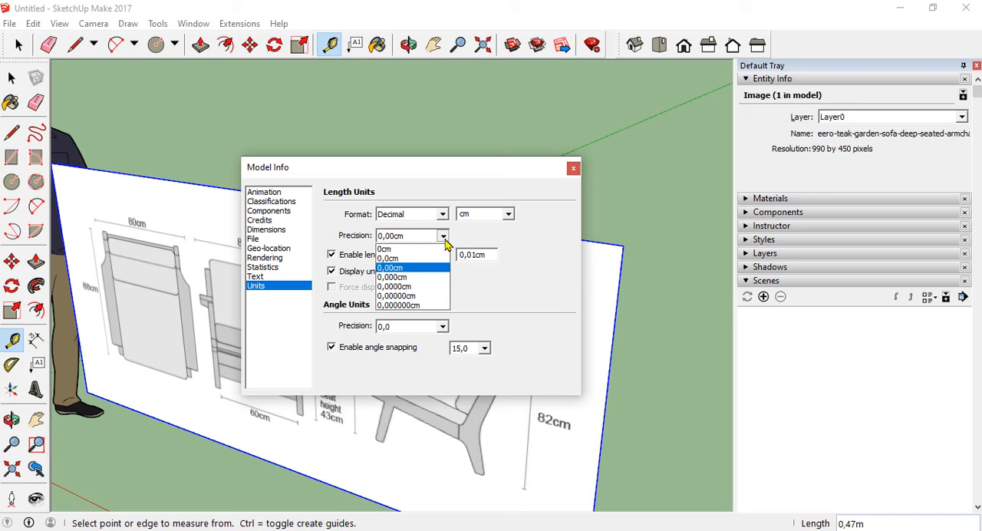
left_click(407, 258)
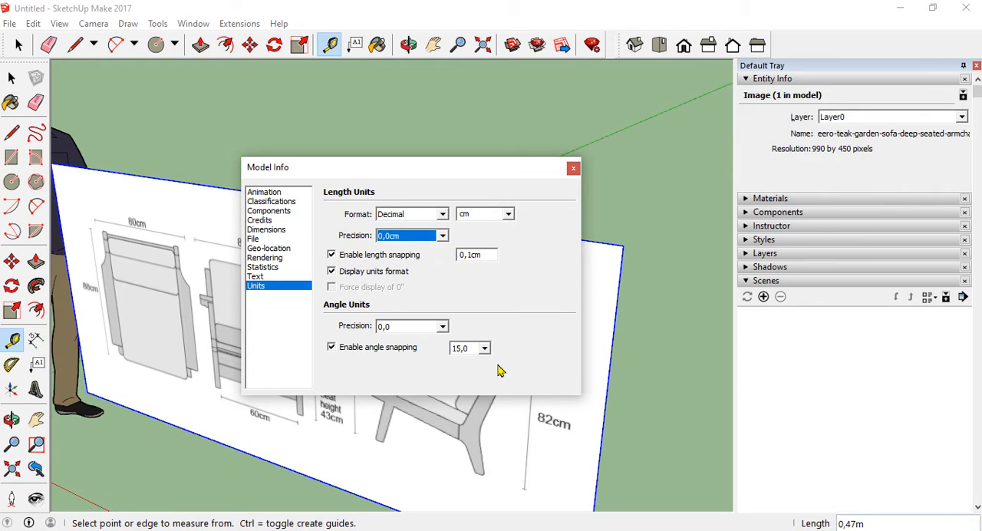
left_click(575, 169)
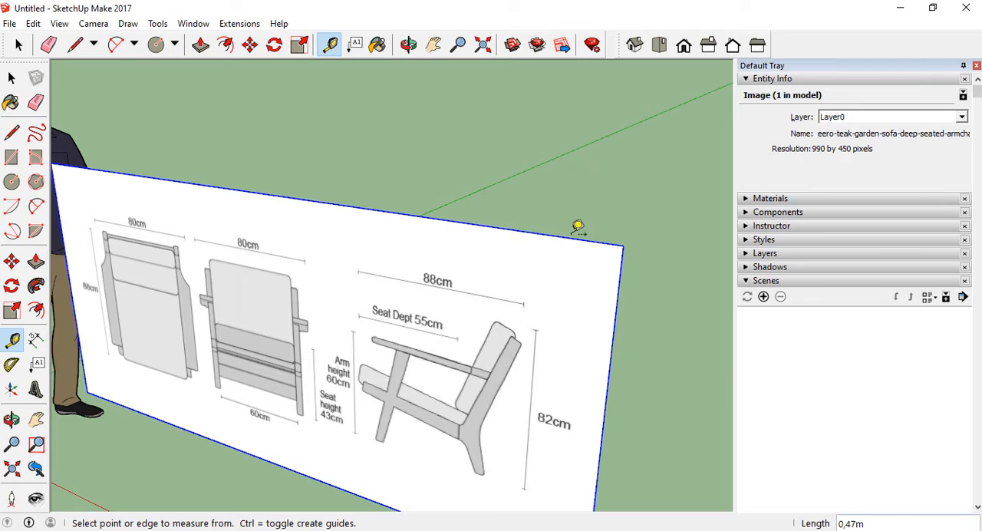
Measure the side view's "88cm" dimension line again in the new units with the Tape Measure, and leave the measurement
scroll(487, 179, "down", 6)
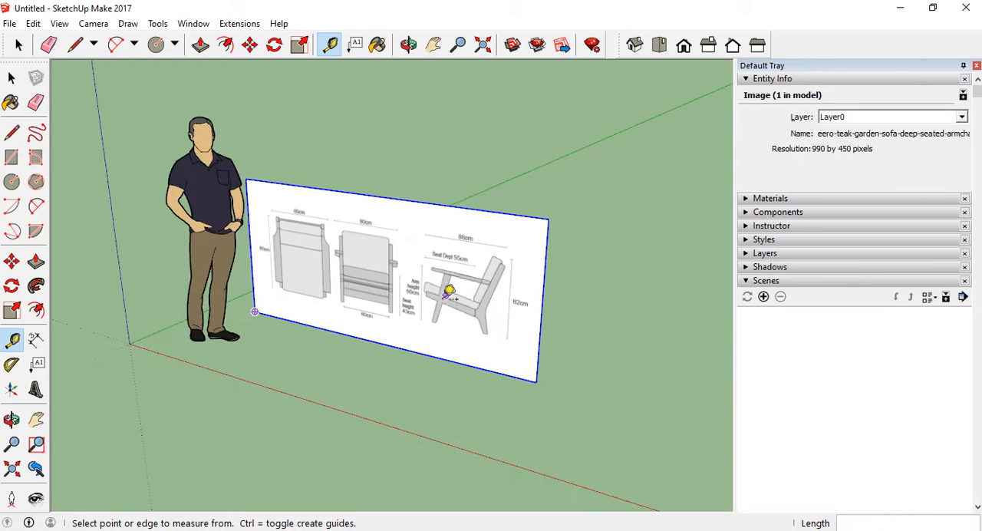
key("l")
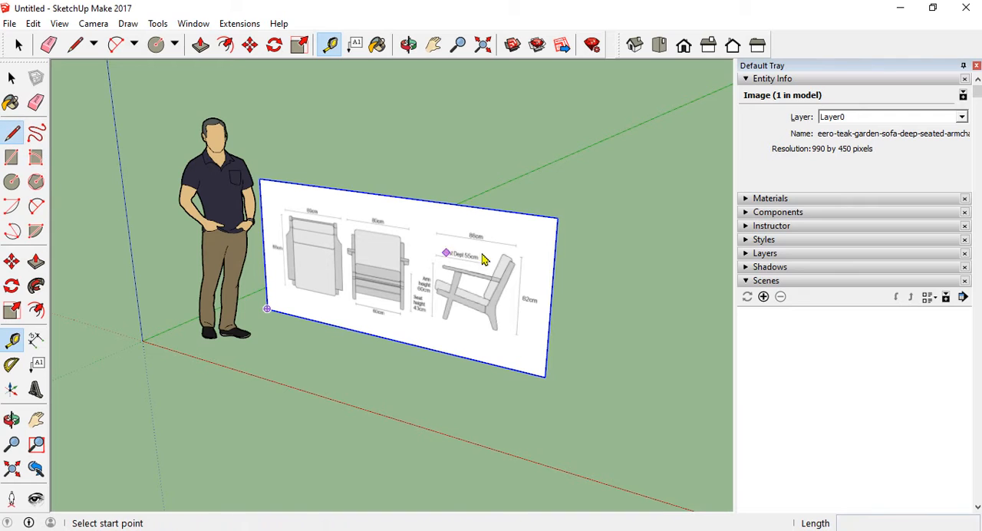
scroll(460, 181, "up", 5)
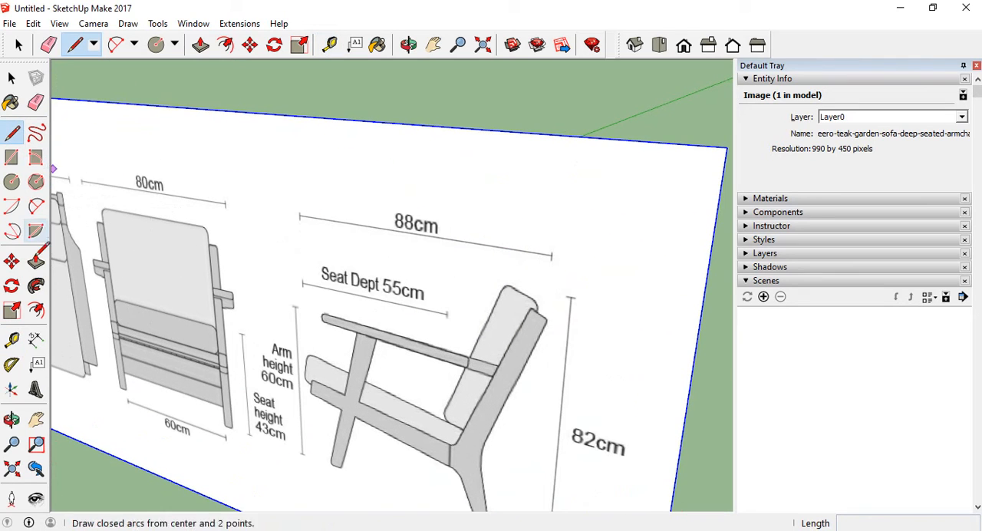
left_click(13, 340)
scroll(307, 213, "up", 4)
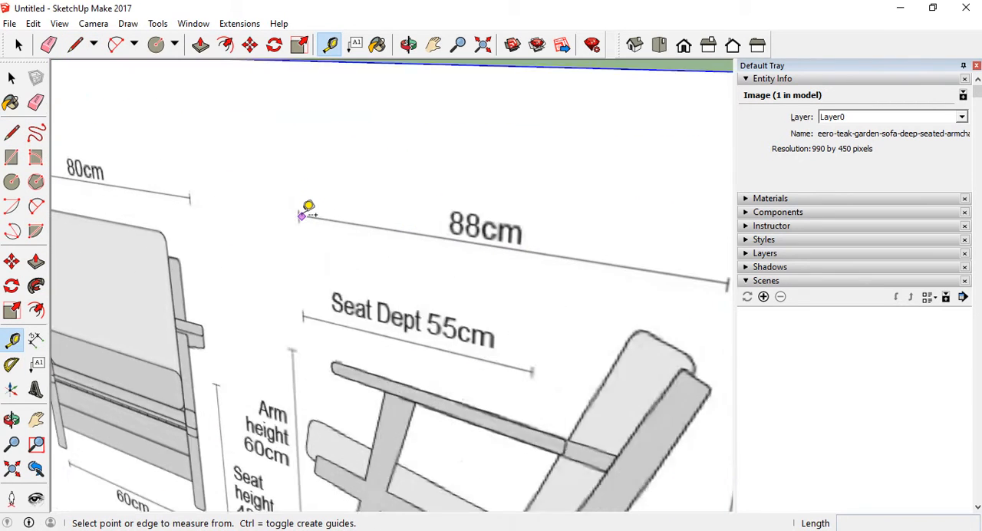
left_click(299, 215)
scroll(305, 208, "down", 4)
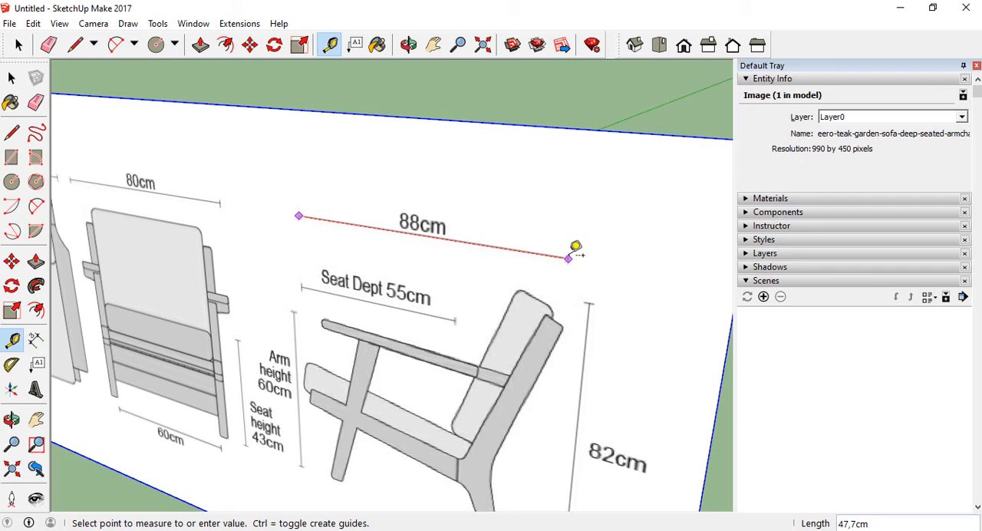
scroll(574, 247, "down", 5)
scroll(557, 250, "up", 4)
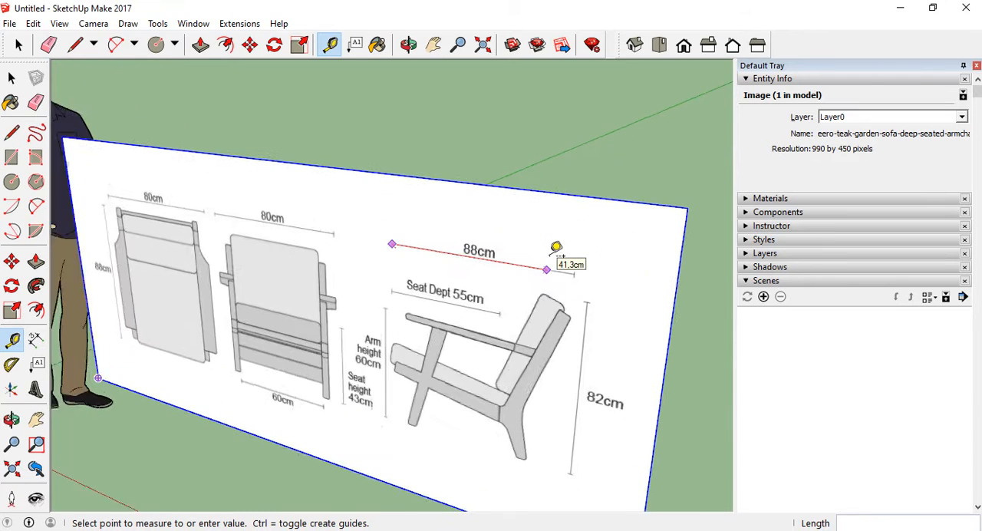
key("Escape")
scroll(430, 264, "down", 3)
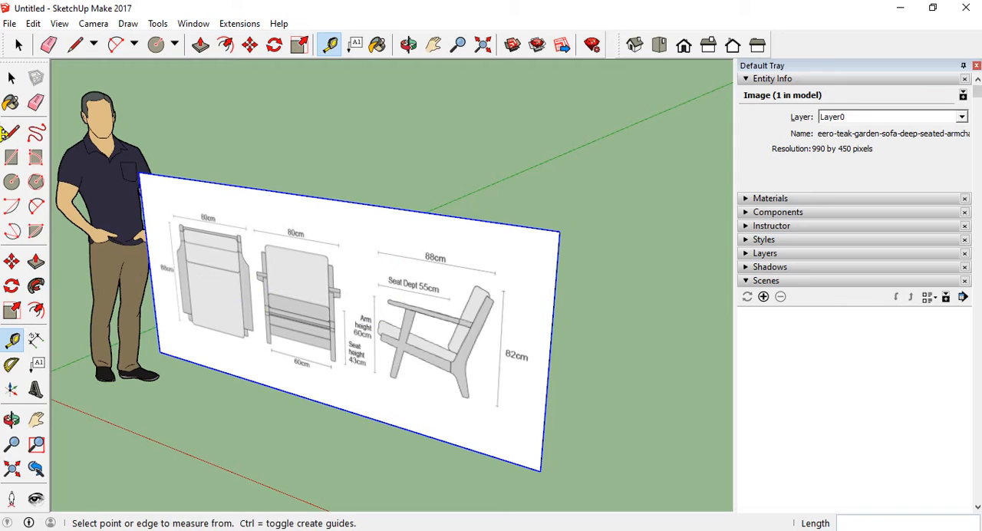
Try scaling the reference image uniformly from its corner and stretching it along the red axis only, cancelling both attempts
key("space")
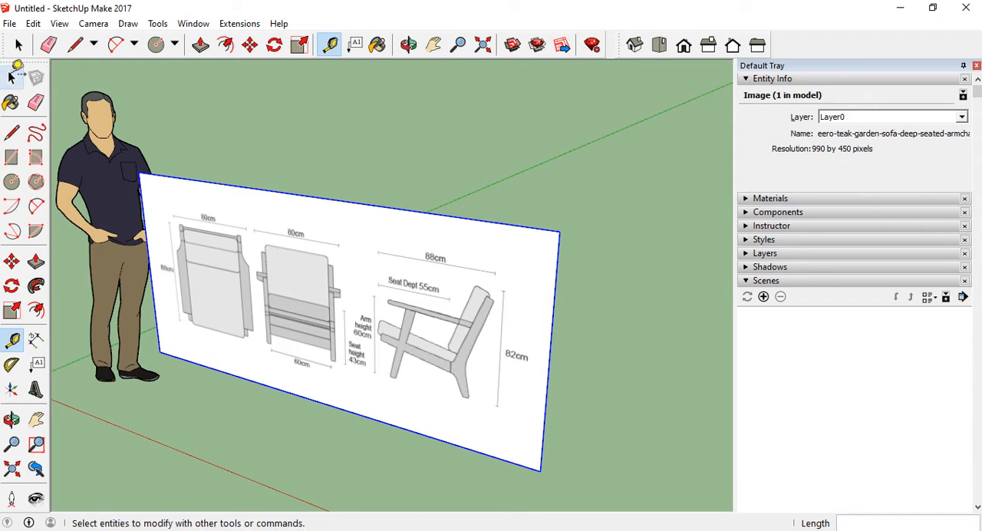
left_click(9, 311)
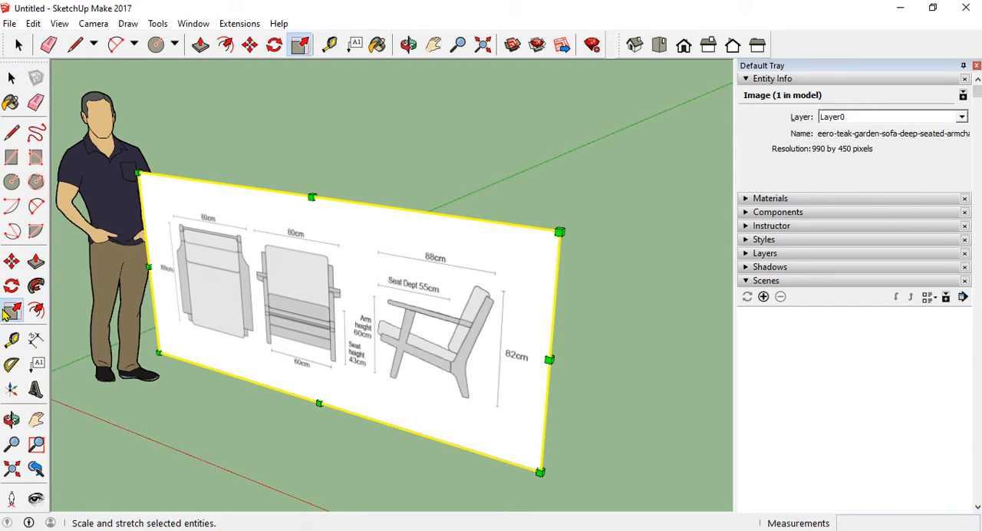
scroll(333, 366, "down", 3)
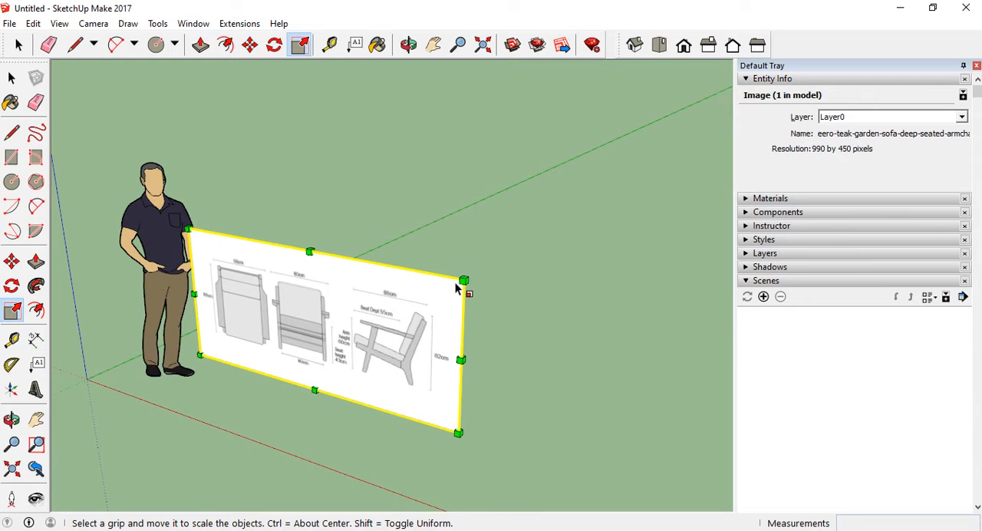
left_click_drag(464, 281, 777, 483)
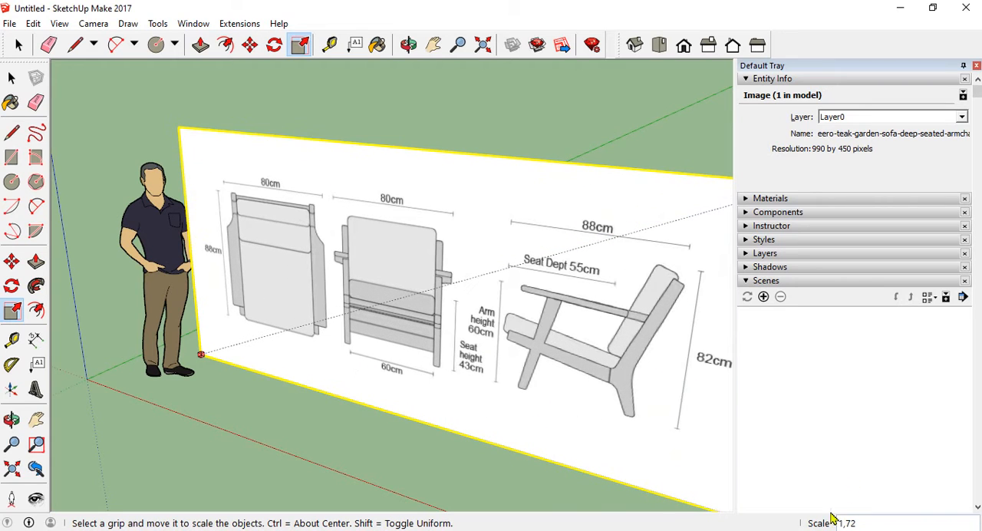
left_click_drag(867, 524, 501, 249)
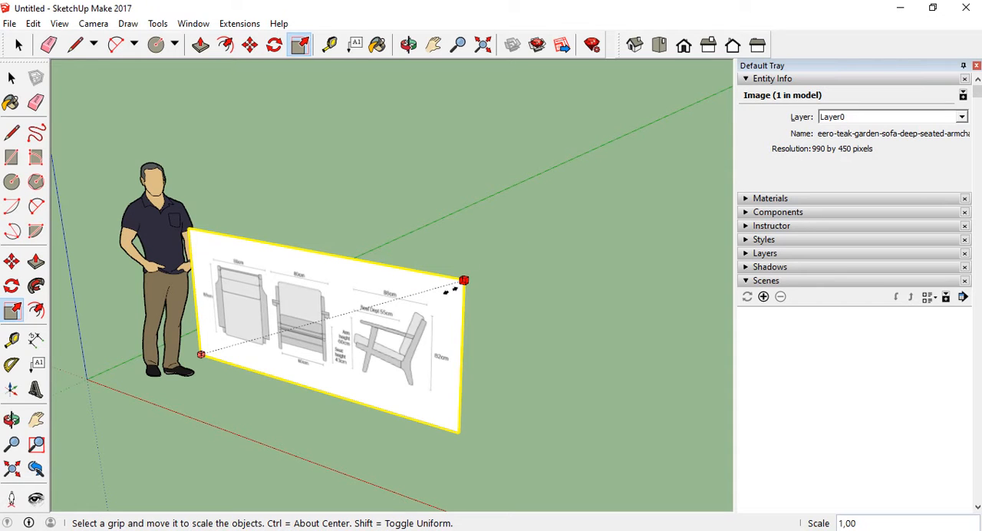
left_click_drag(513, 261, 561, 238)
scroll(586, 215, "up", 3)
scroll(538, 217, "down", 3)
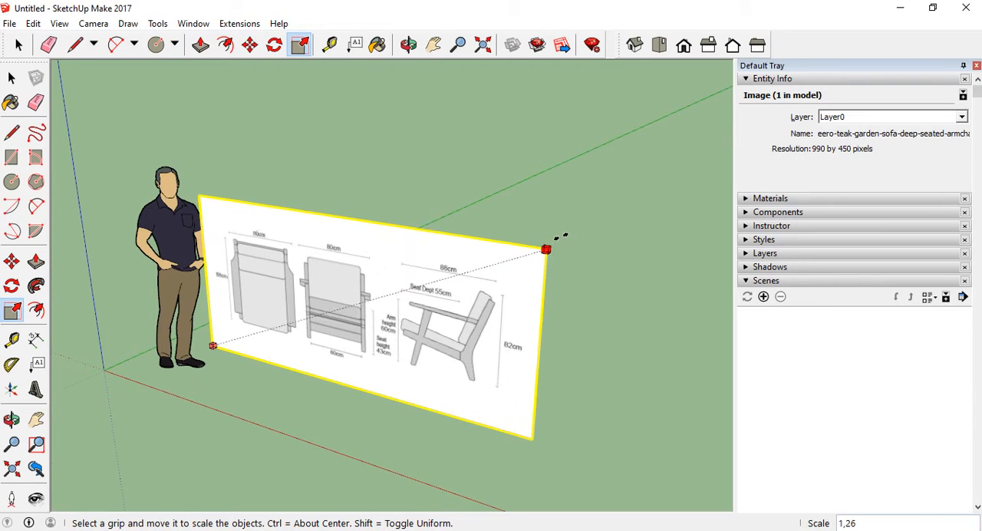
key("Escape")
left_click_drag(459, 348, 546, 357)
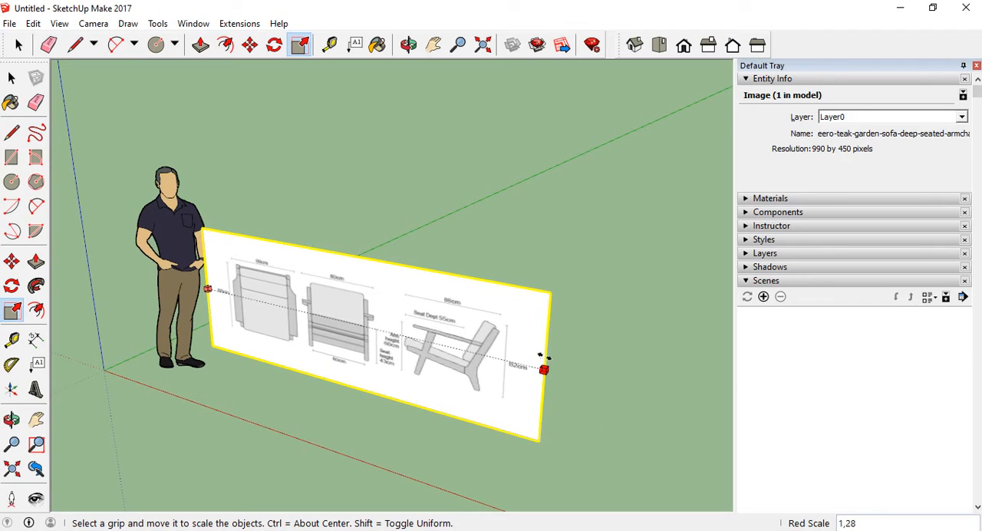
key("Escape")
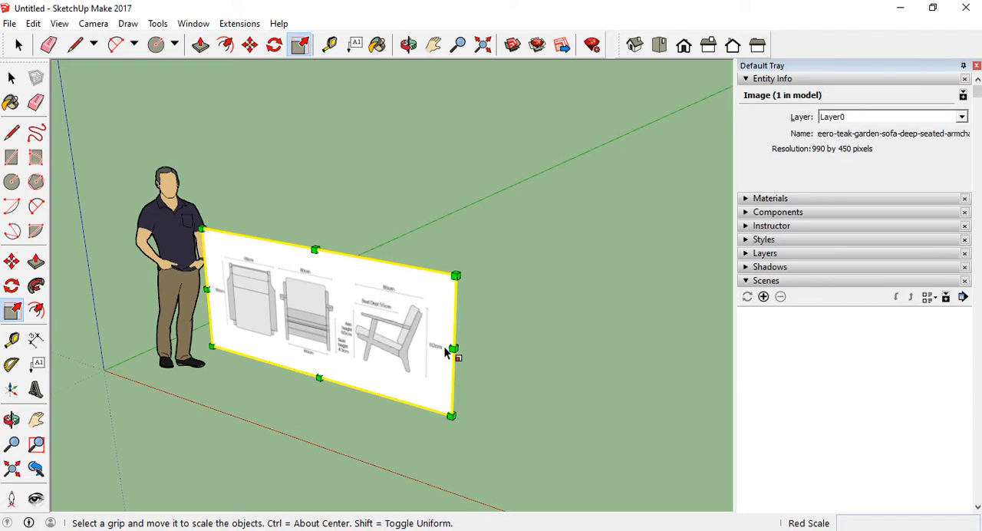
Try scaling the reference image along the red axis only to a width of 200 cm
left_click_drag(453, 349, 508, 358)
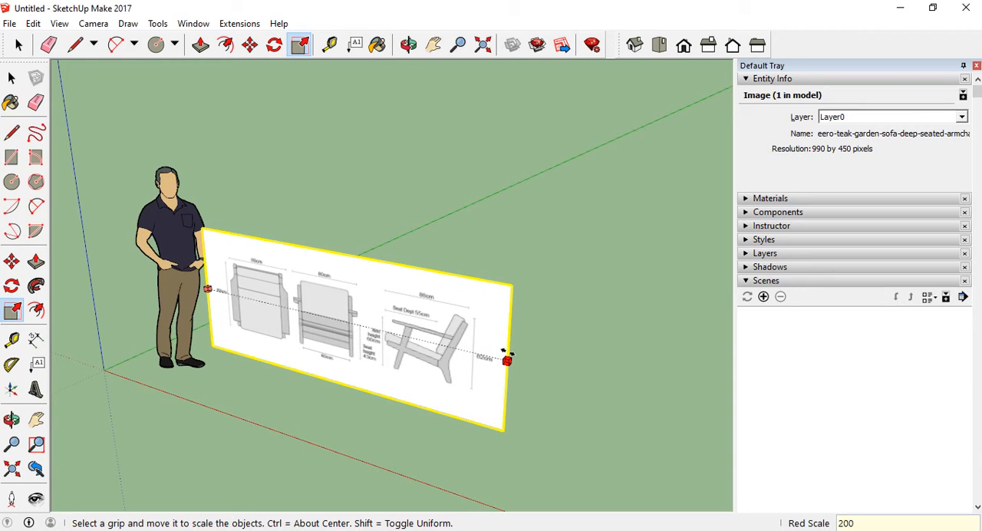
key("Return")
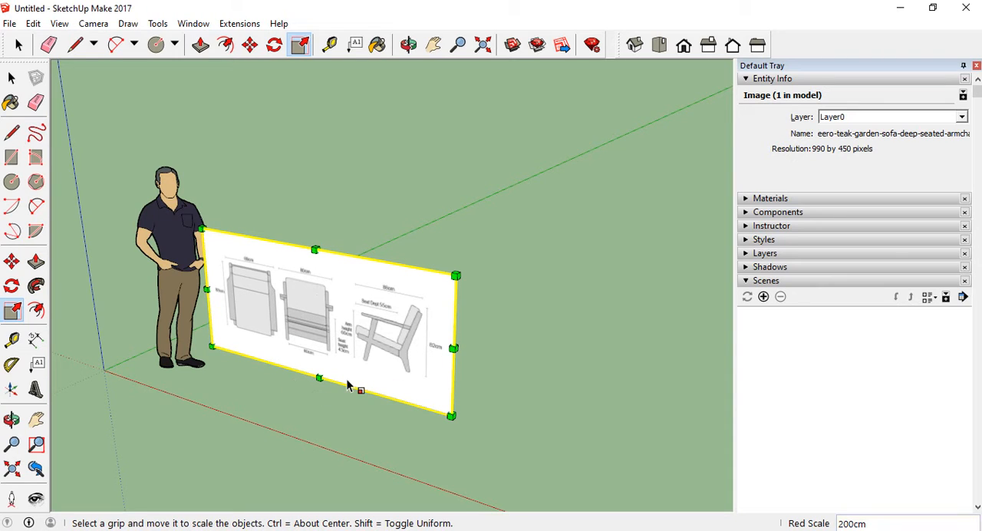
key("ctrl")
scroll(393, 309, "up", 2)
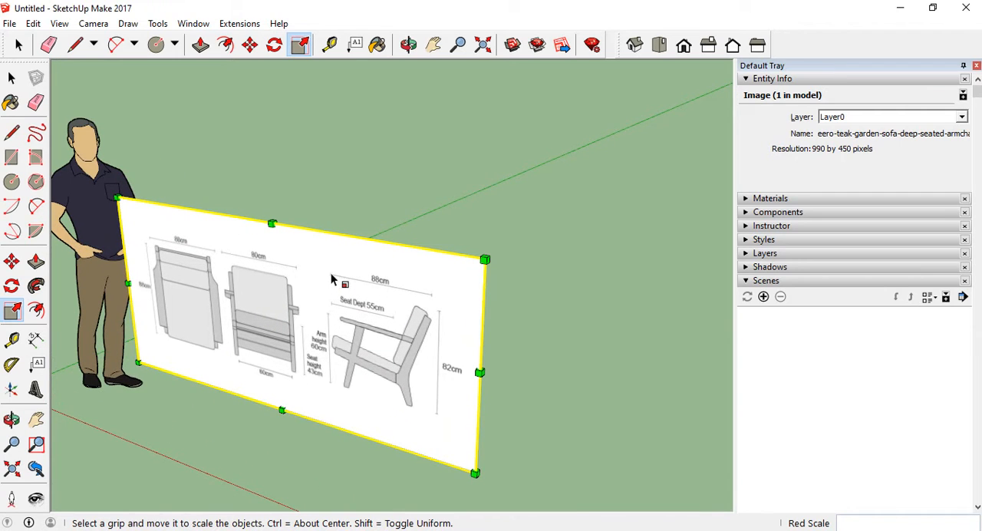
key("ctrl")
Undo the changes back past the image import and redo the import of the reference drawing
left_click(12, 77)
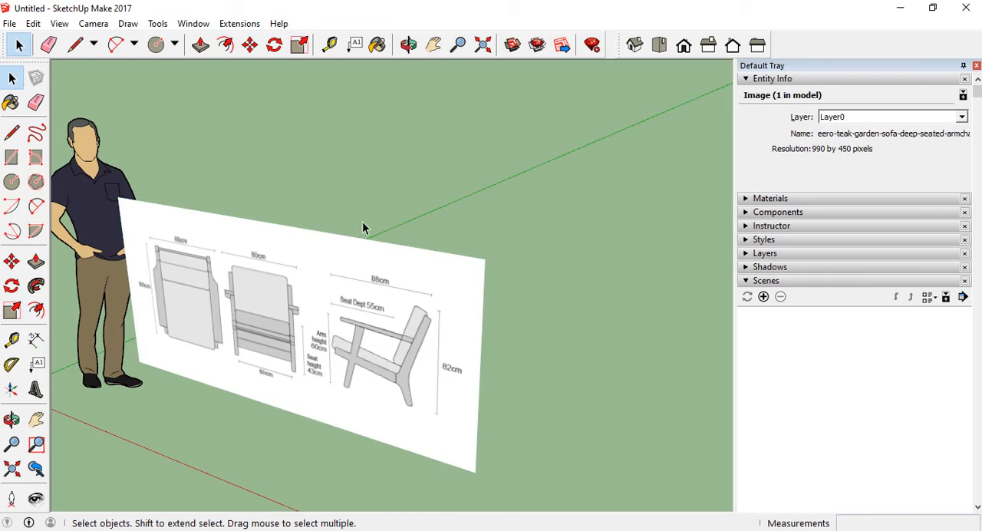
key("Delete")
scroll(465, 191, "down", 5)
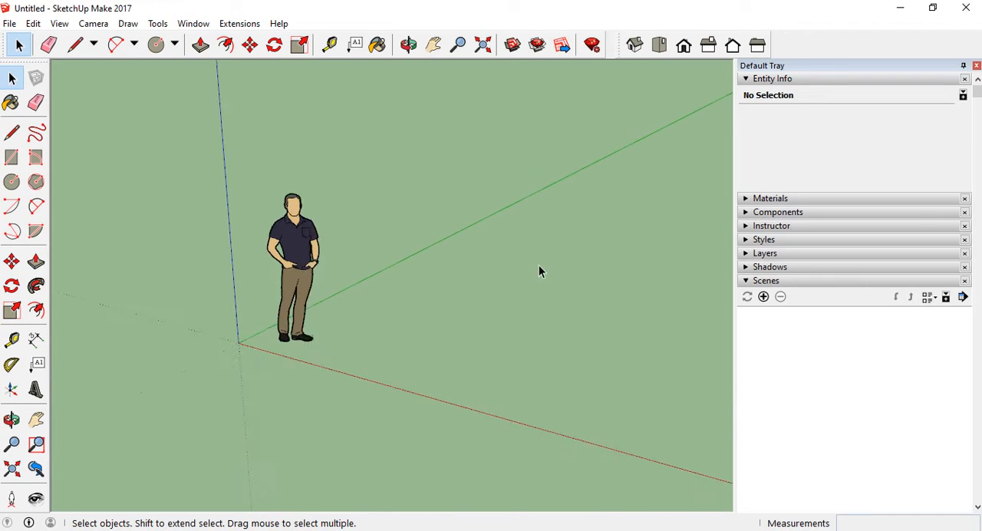
left_click(33, 23)
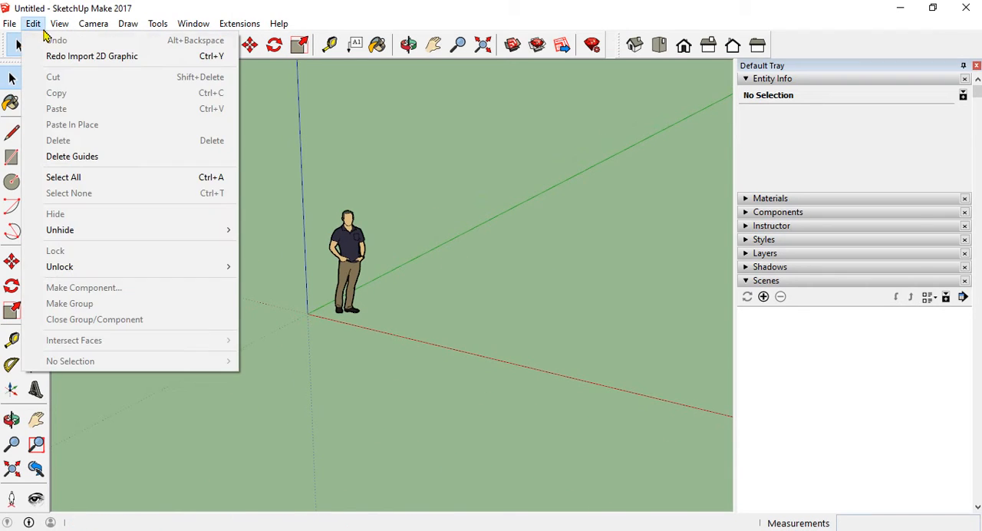
left_click(59, 59)
scroll(449, 256, "up", 8)
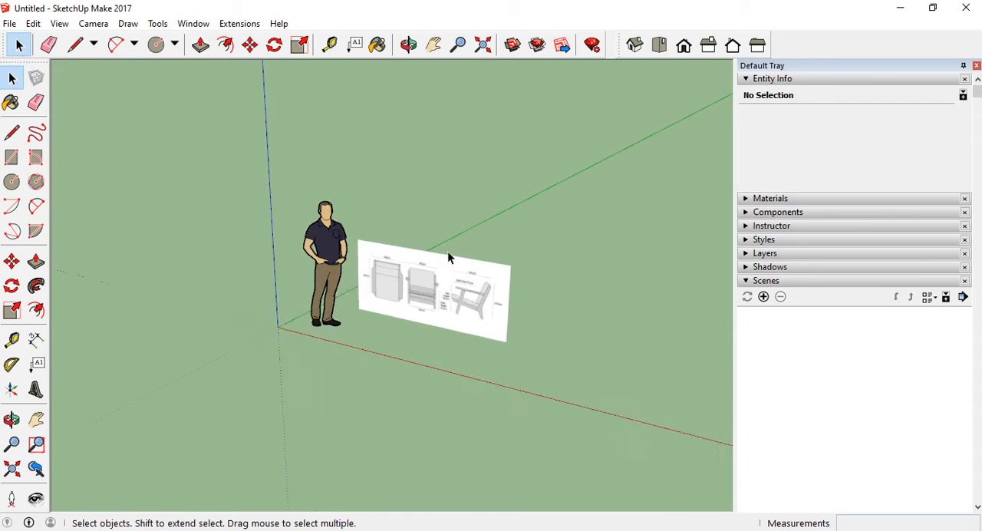
Draw a line about 47.9 cm long over the side view's "88cm" dimension line, from one end tick to the other
mouse_move(465, 329)
middle_mouse_down()
mouse_move(409, 276)
mouse_move(426, 304)
middle_mouse_up()
scroll(221, 270, "down", 3)
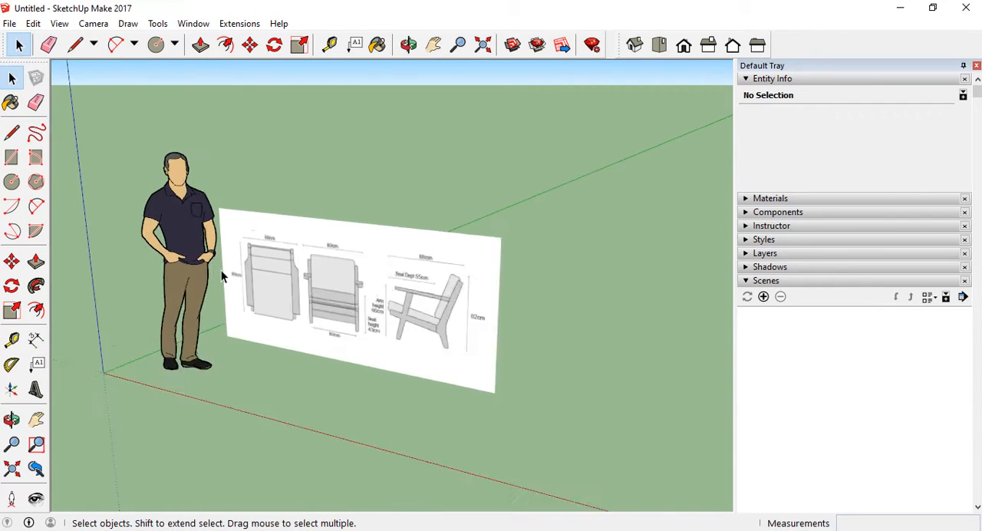
middle_click_drag(347, 285, 377, 304)
left_click(359, 325)
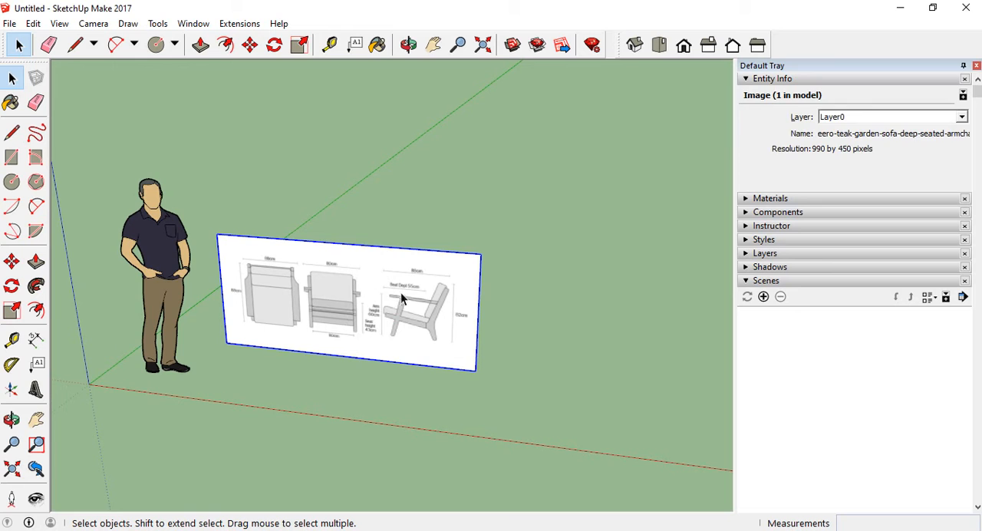
scroll(405, 288, "up", 5)
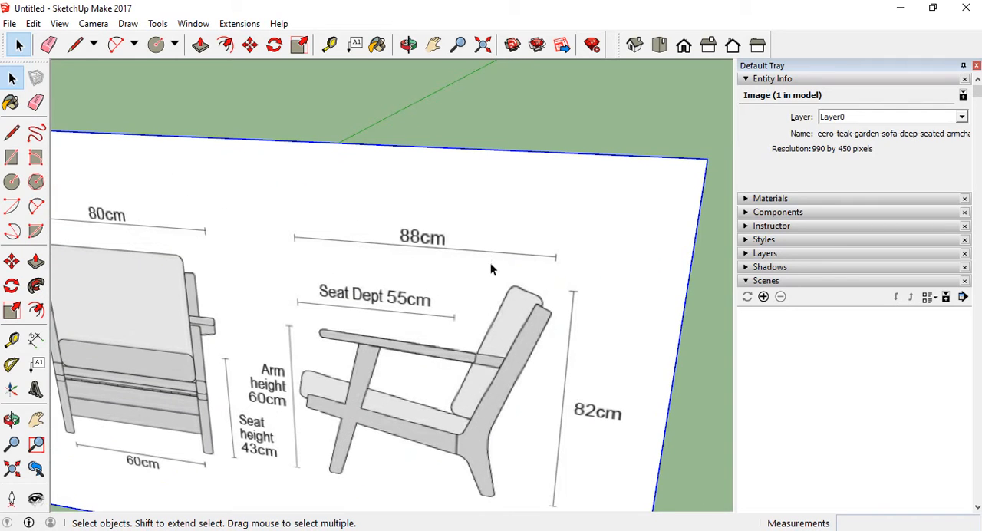
scroll(498, 268, "down", 3)
middle_click_drag(512, 279, 461, 291)
left_click(12, 133)
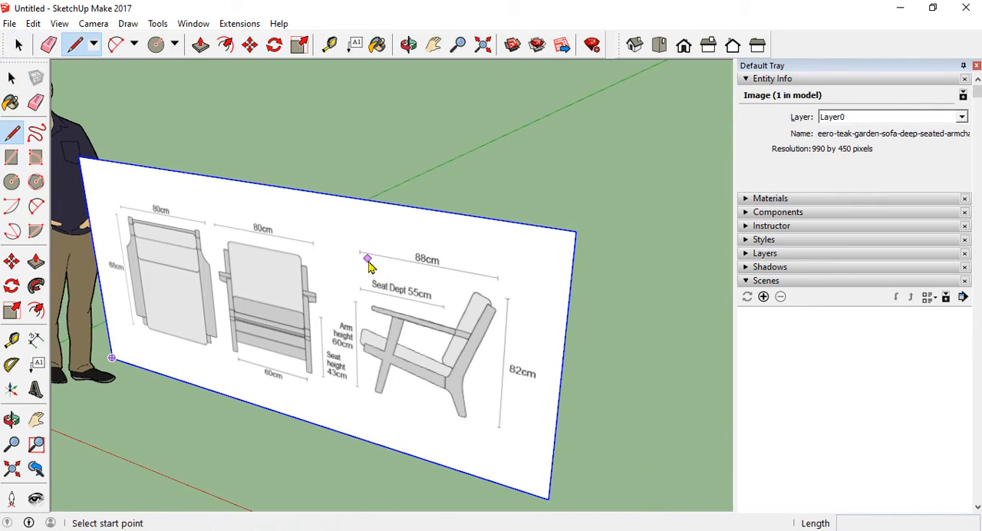
scroll(368, 264, "up", 8)
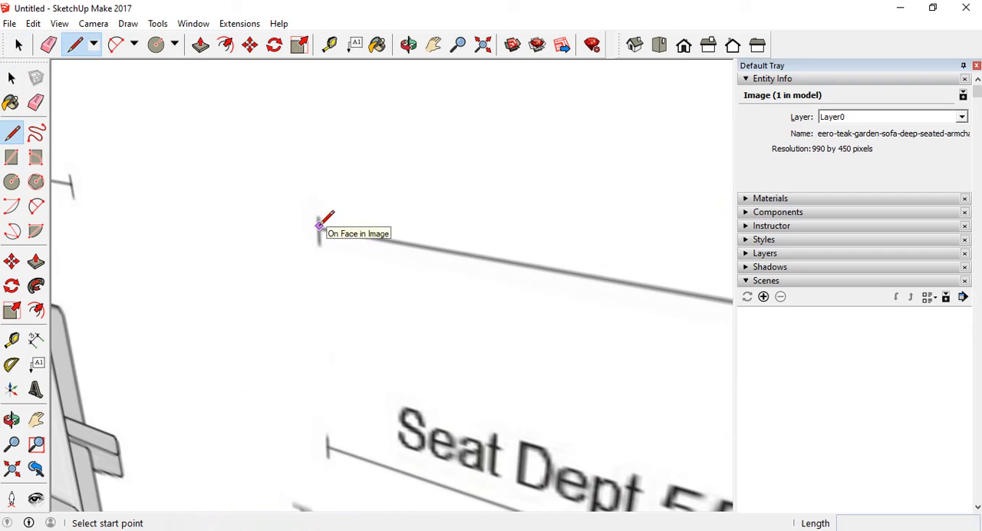
left_click(319, 226)
scroll(261, 224, "down", 6)
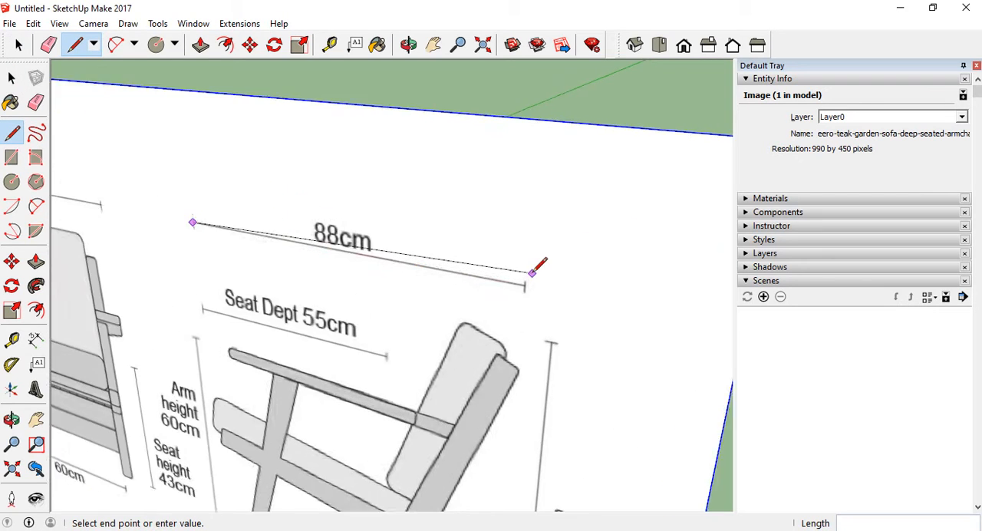
scroll(533, 272, "up", 5)
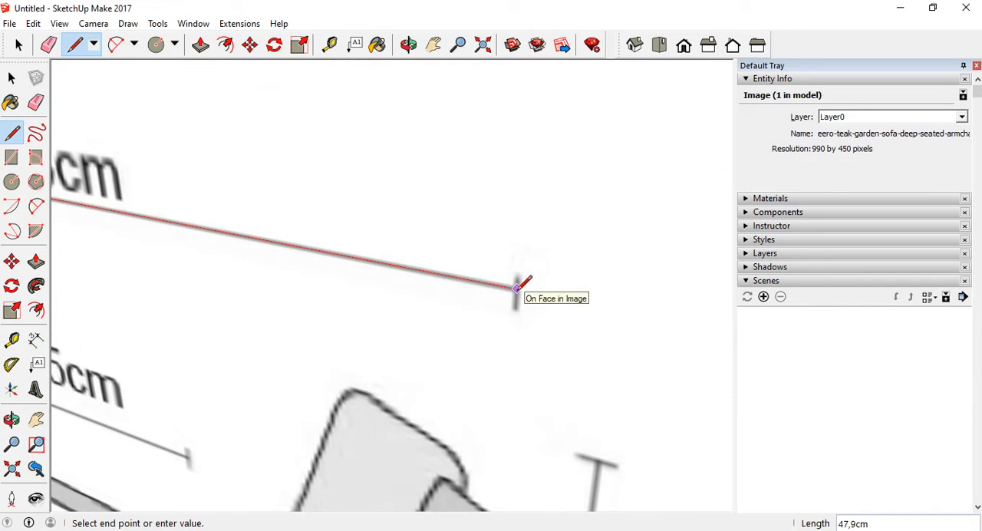
left_click(517, 288)
scroll(568, 307, "down", 5)
key("Escape")
scroll(561, 259, "down", 5)
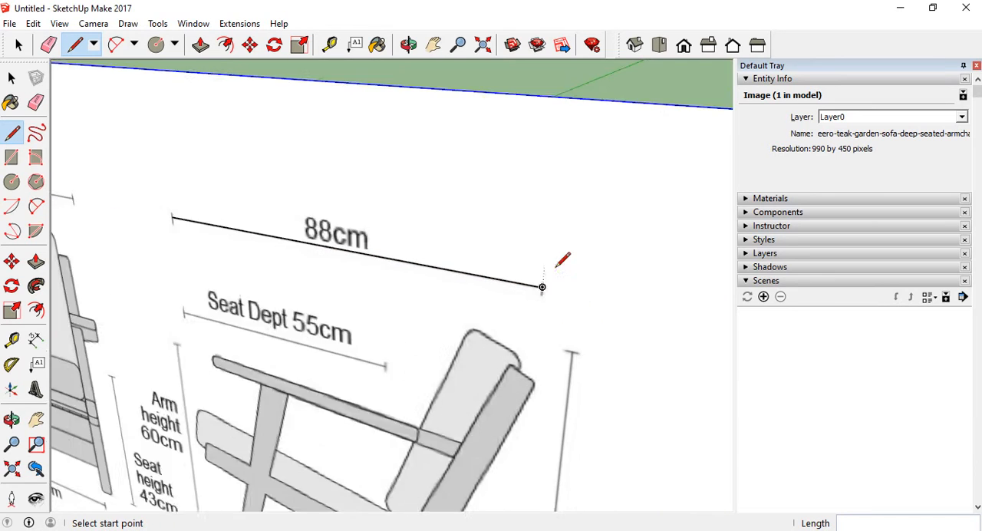
Measure the traced line above the side view from endpoint to endpoint with the Tape Measure
left_click(11, 340)
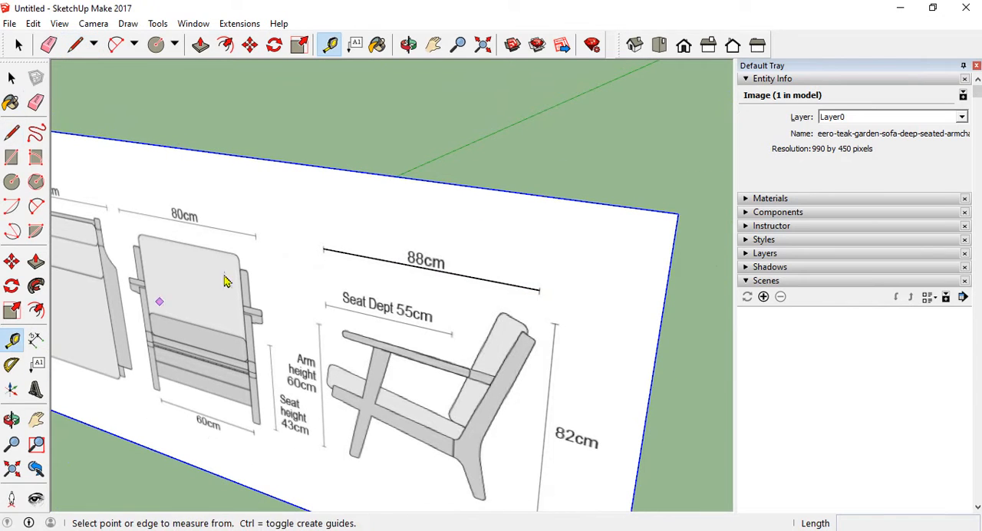
left_click(323, 247)
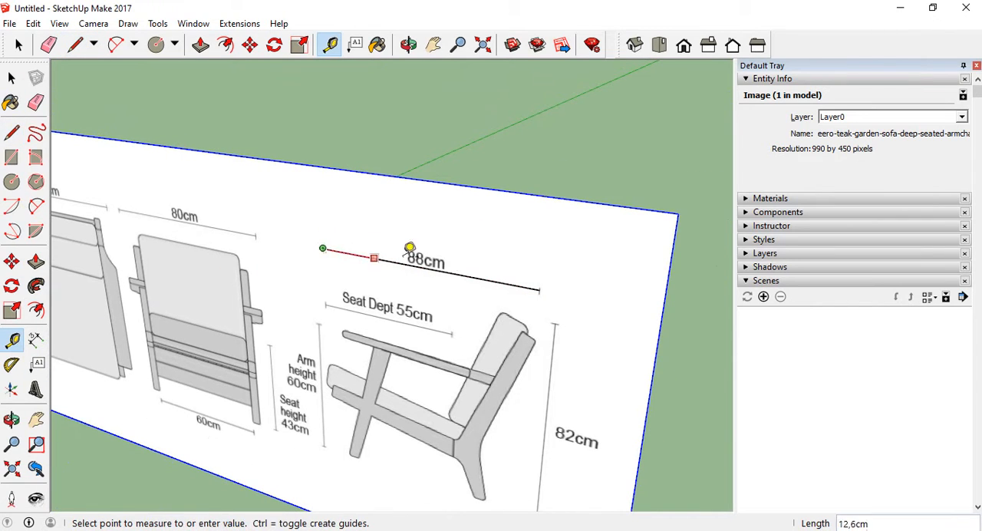
left_click(540, 289)
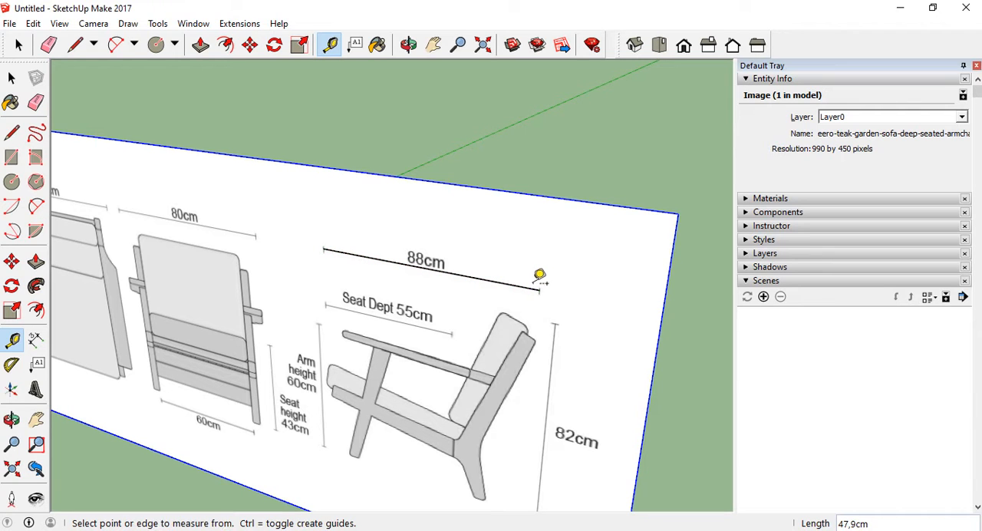
scroll(329, 228, "down", 3)
middle_click_drag(377, 272, 414, 249)
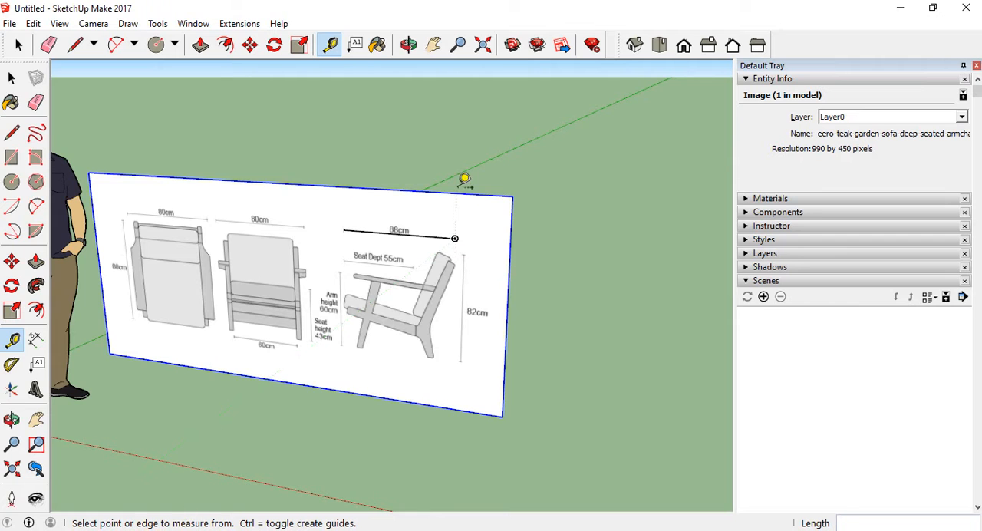
middle_click_drag(463, 176, 469, 272)
scroll(453, 264, "up", 3)
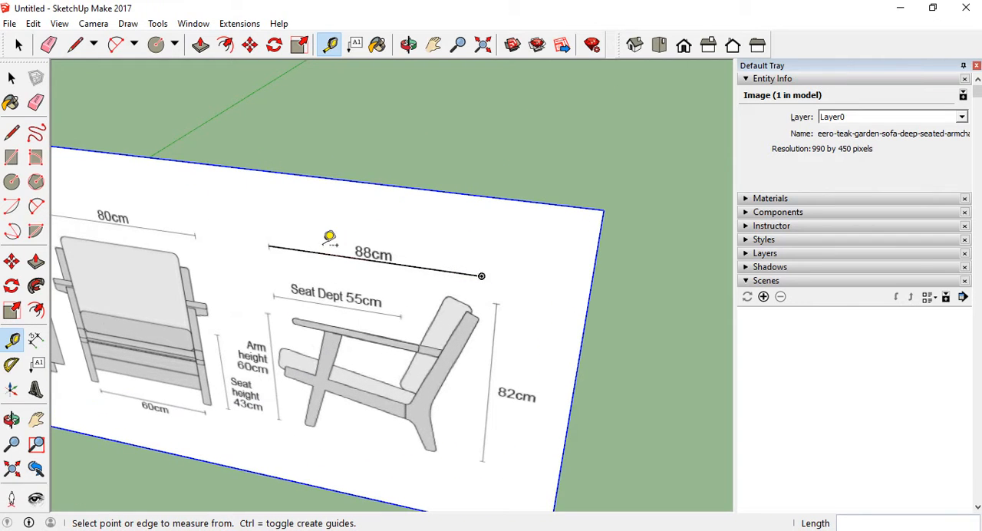
scroll(414, 300, "down", 5)
middle_click_drag(369, 320, 330, 298)
scroll(428, 333, "down", 1)
scroll(317, 271, "up", 2)
scroll(317, 271, "up", 1)
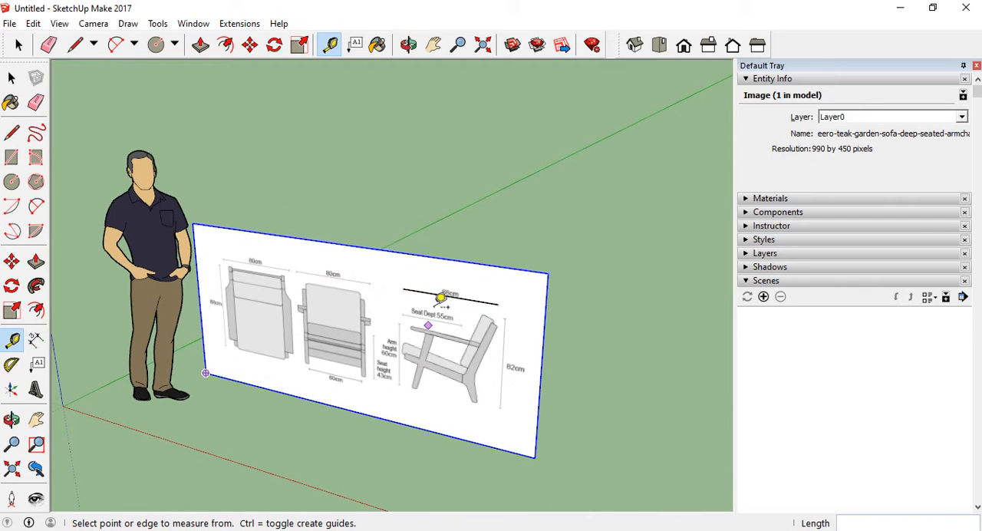
scroll(412, 289, "up", 3)
scroll(397, 290, "down", 3)
scroll(397, 290, "down", 1)
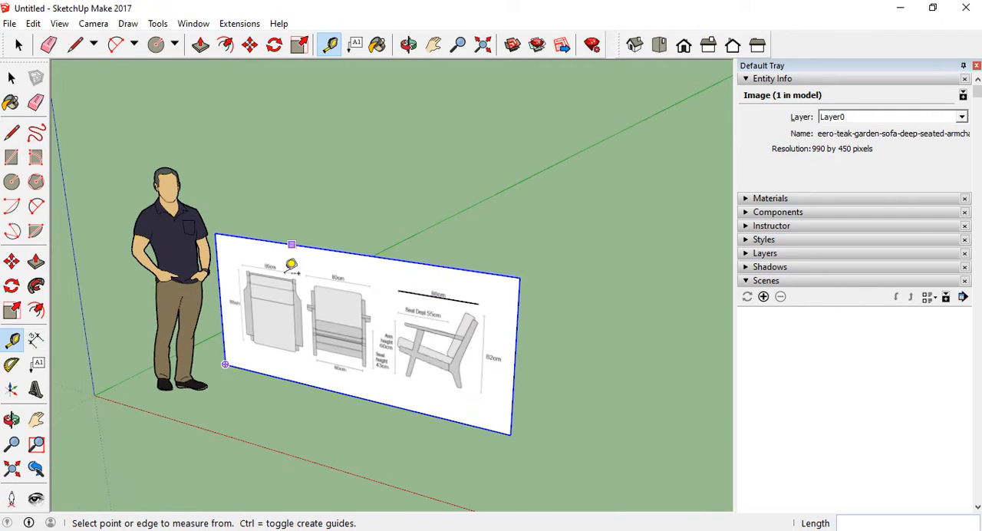
Resize the whole model with the Tape Measure by picking both ends of the traced line, entering 88cm and accepting the resize
scroll(422, 271, "up", 4)
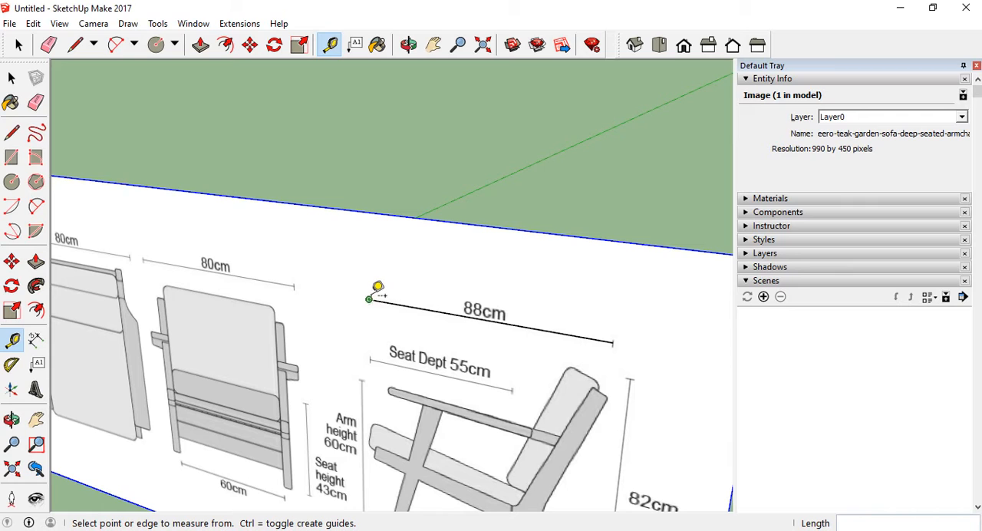
left_click(382, 301)
scroll(376, 300, "down", 2)
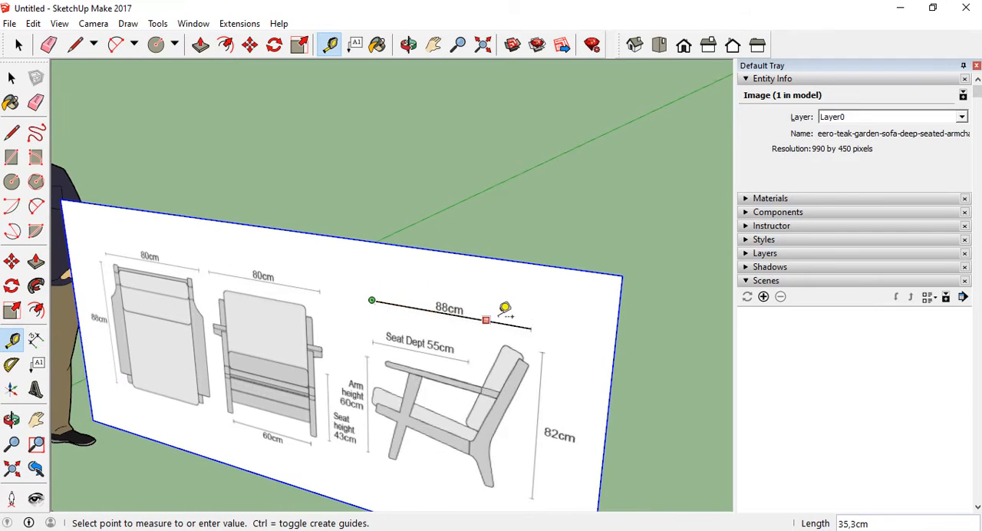
left_click(537, 318)
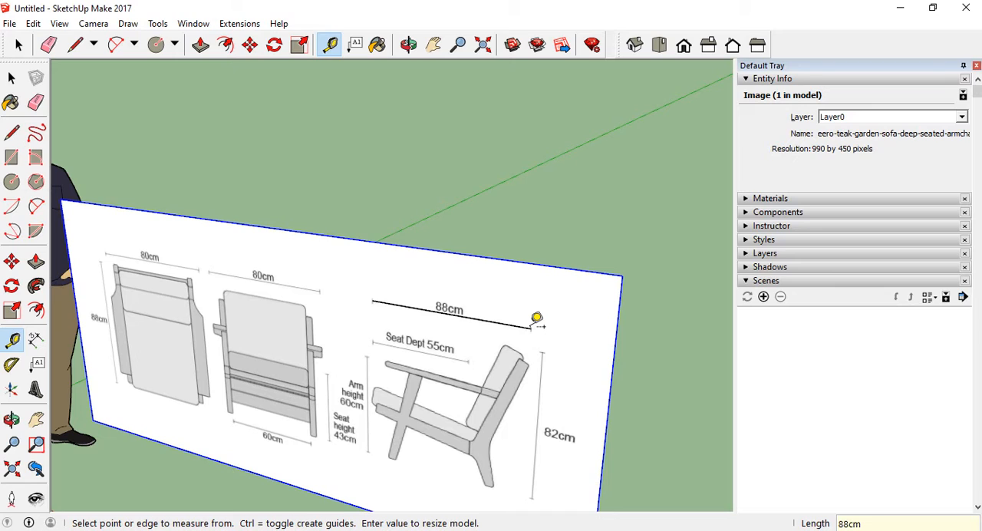
key("Return")
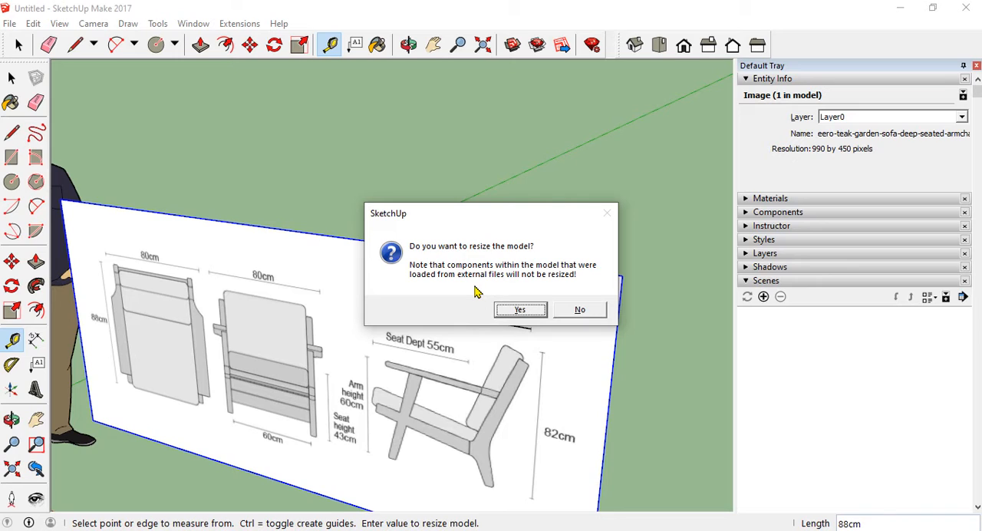
left_click(521, 310)
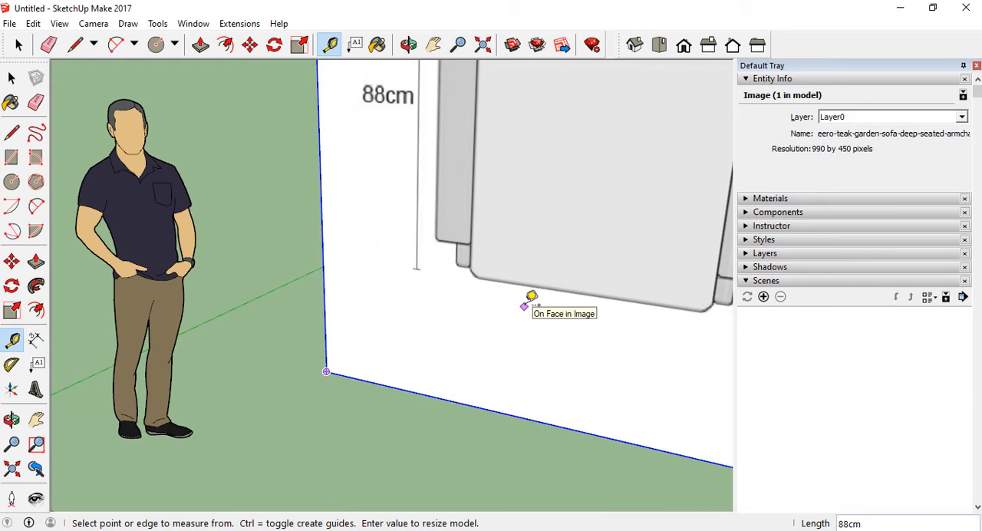
Check the traced line's length in the resized model with the Tape Measure, and leave the measurement
scroll(452, 335, "down", 5)
scroll(357, 411, "down", 3)
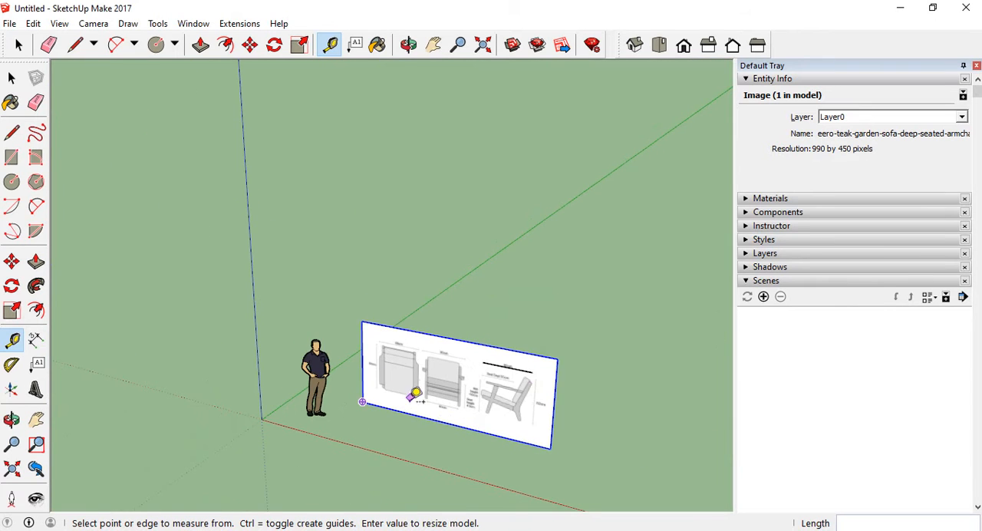
scroll(418, 393, "up", 4)
middle_click_drag(423, 397, 423, 373)
scroll(384, 336, "down", 3)
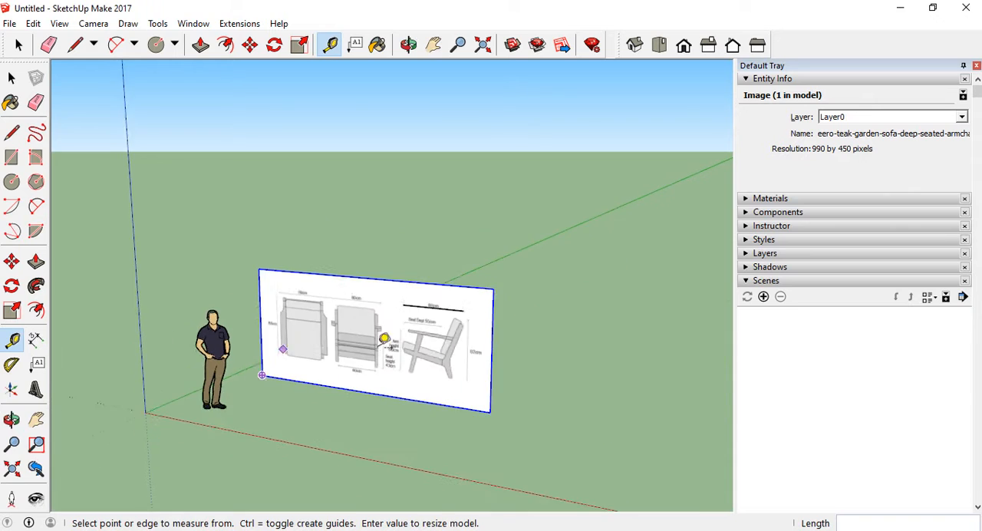
scroll(368, 281, "up", 5)
left_click(294, 273)
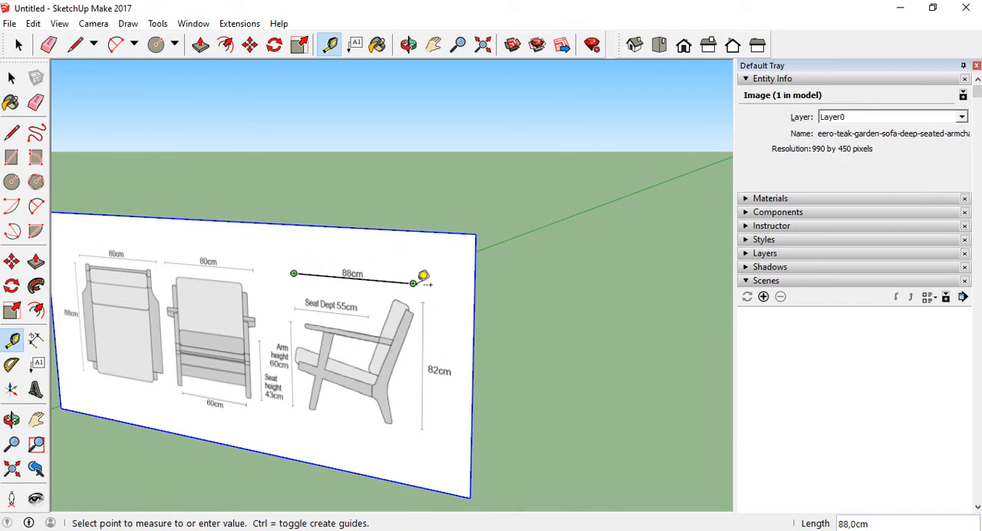
scroll(564, 299, "down", 4)
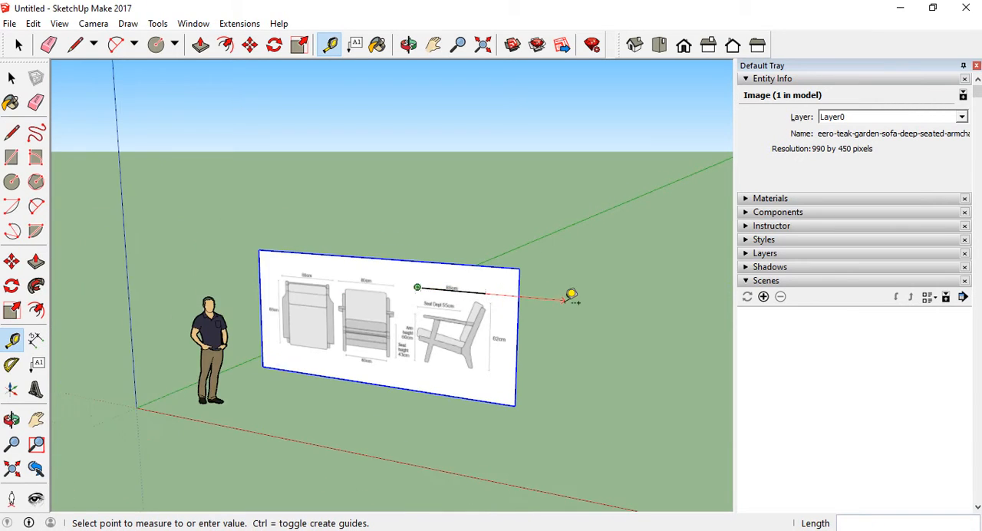
key("Escape")
Measure the human figure's height from the feet to the top of the head with the Tape Measure
middle_click_drag(389, 304, 395, 333)
scroll(123, 374, "up", 4)
scroll(215, 368, "up", 3)
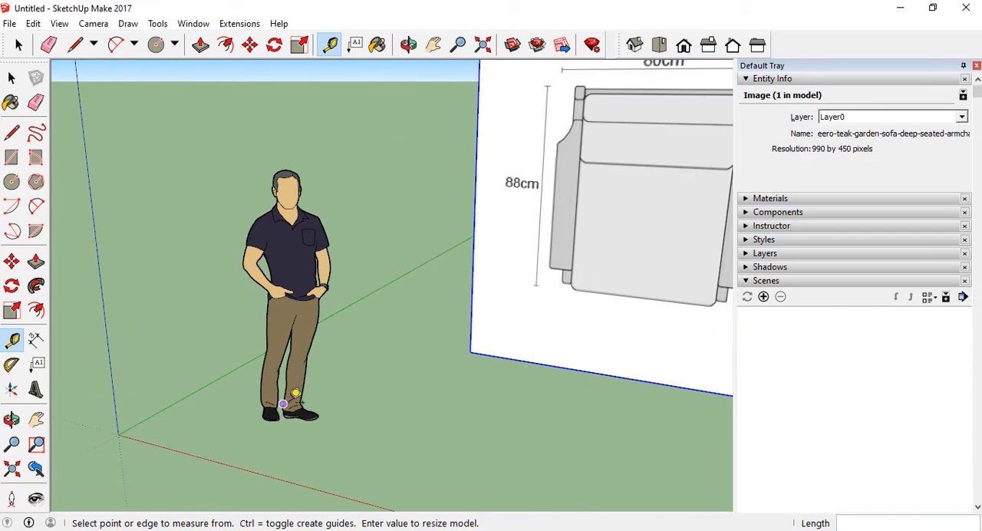
left_click(294, 417)
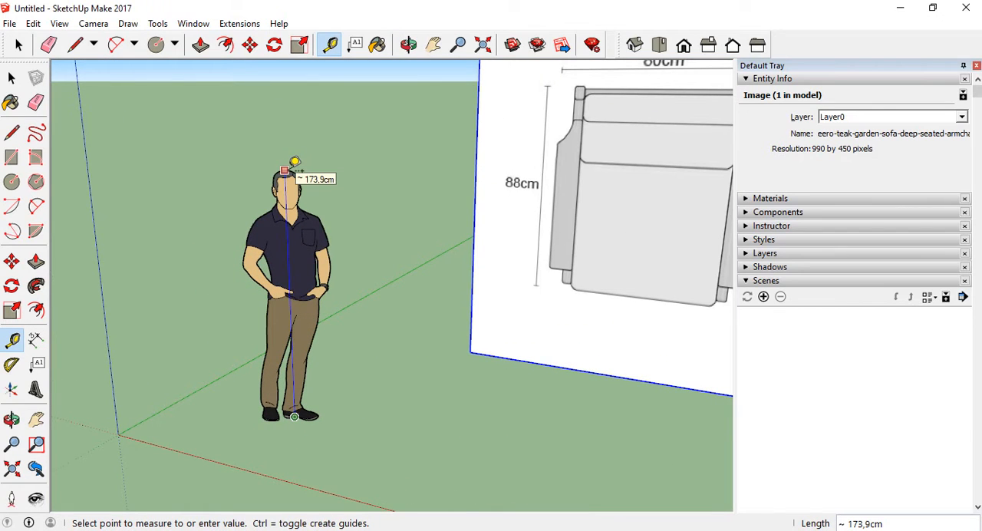
key("Escape")
Try moving the reference image alone by its lower corner to the origin, without the traced line
scroll(236, 370, "down", 5)
middle_click_drag(396, 333, 583, 323)
scroll(417, 312, "down", 4)
left_click(11, 261)
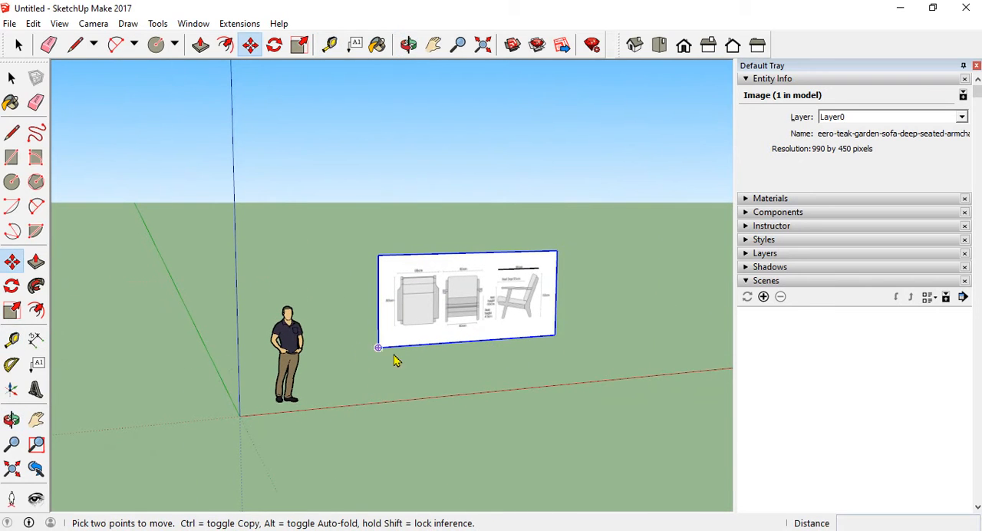
left_click(379, 348)
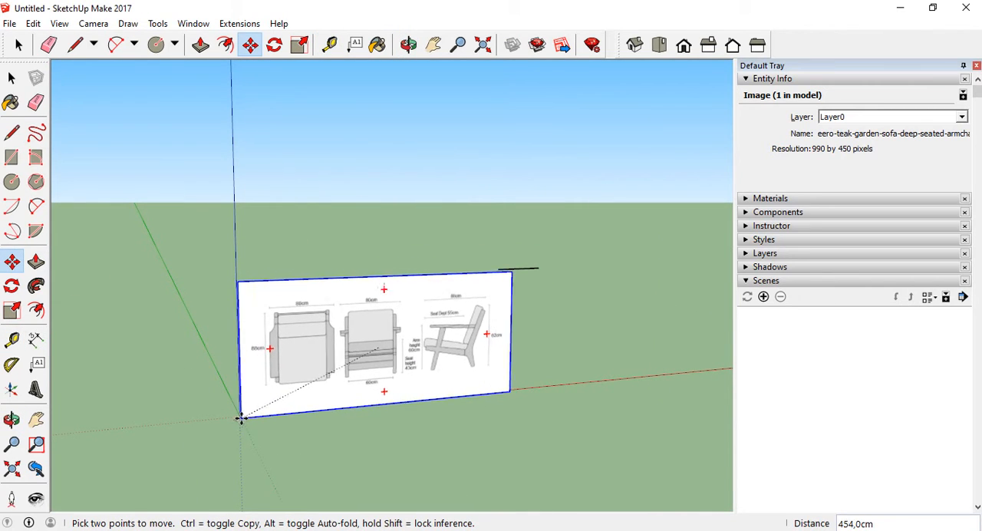
scroll(241, 418, "up", 3)
middle_click_drag(241, 418, 116, 450)
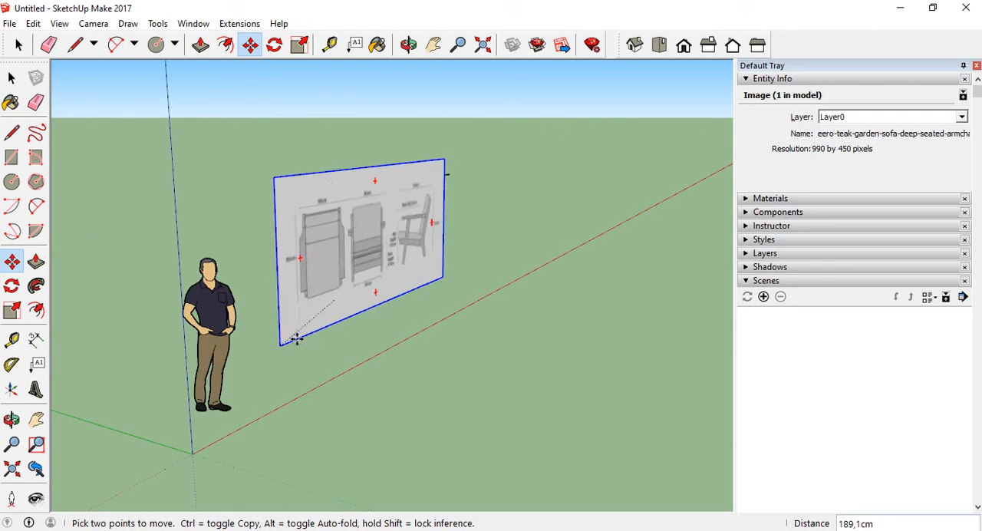
left_click(333, 296)
Examine the reference drawing and the traced line beside the human figure from several angles
middle_click_drag(461, 355, 622, 169)
scroll(557, 219, "up", 5)
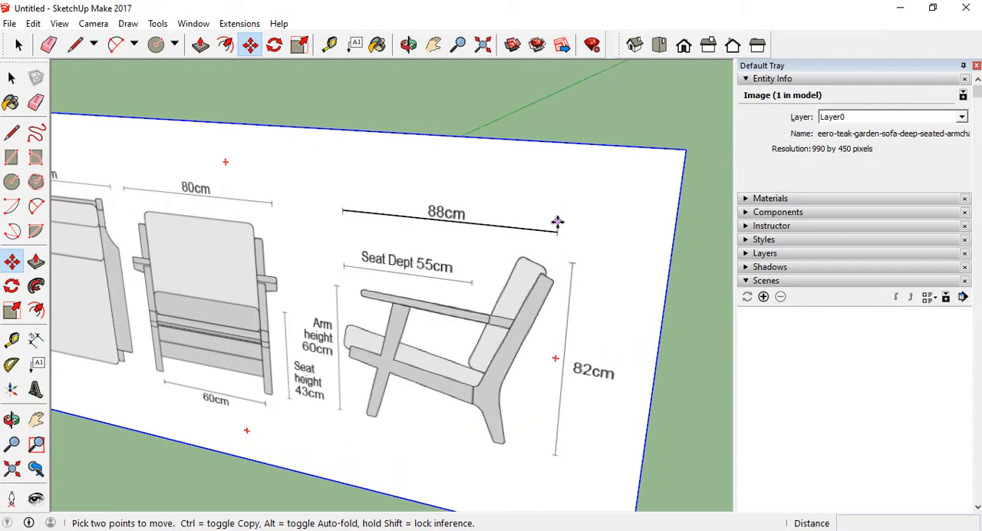
scroll(495, 261, "down", 3)
scroll(495, 261, "down", 3)
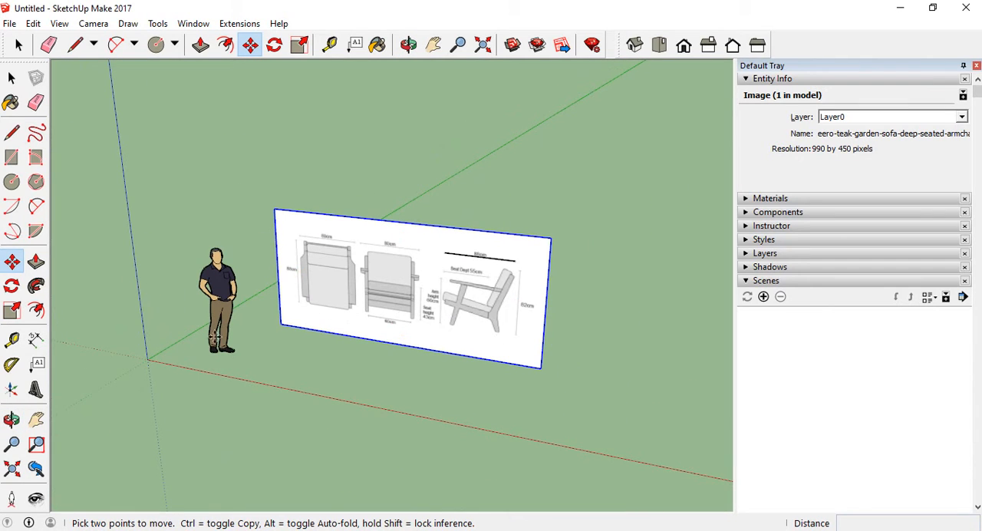
middle_click_drag(507, 384, 407, 355)
scroll(423, 345, "up", 1)
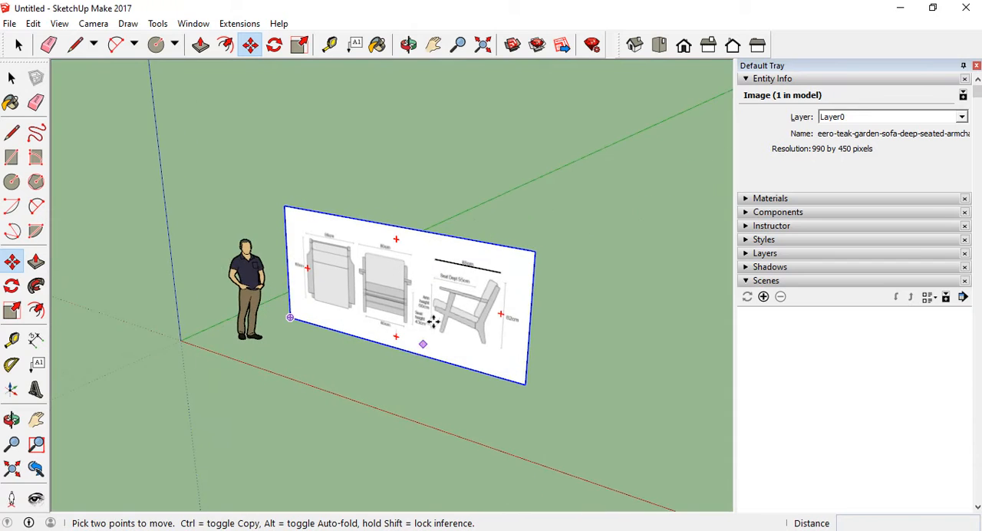
scroll(463, 284, "up", 4)
middle_click_drag(464, 284, 384, 311)
Clear the image selection and undo the earlier whole-model resize
key("space")
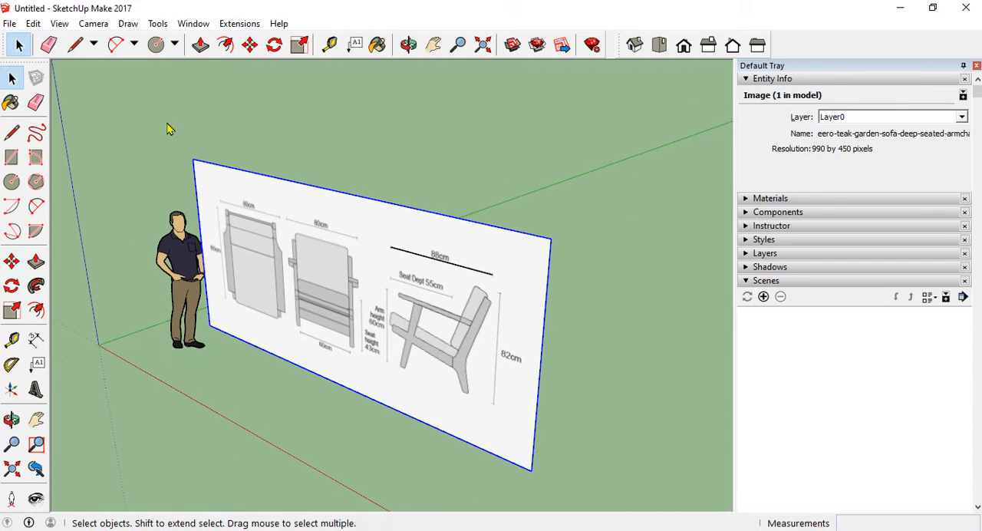
scroll(465, 271, "up", 3)
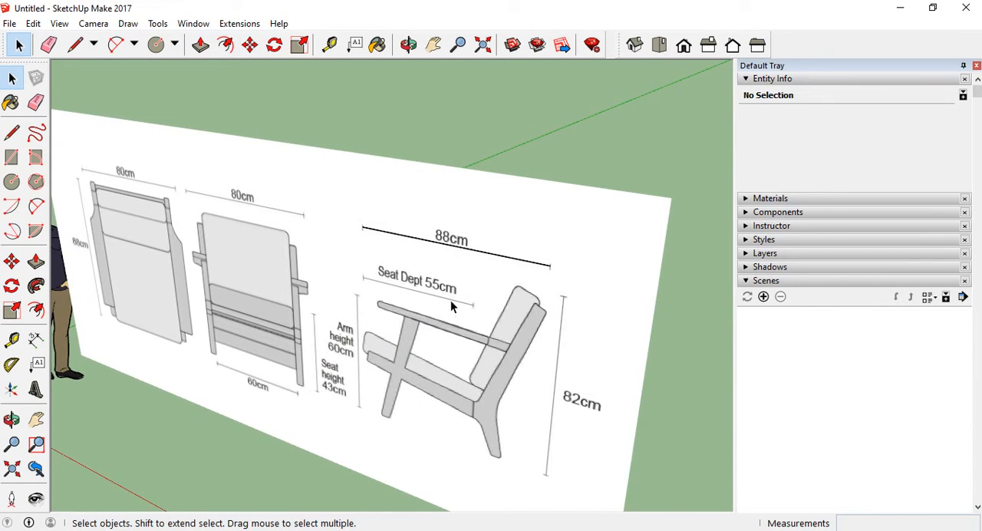
scroll(451, 300, "down", 3)
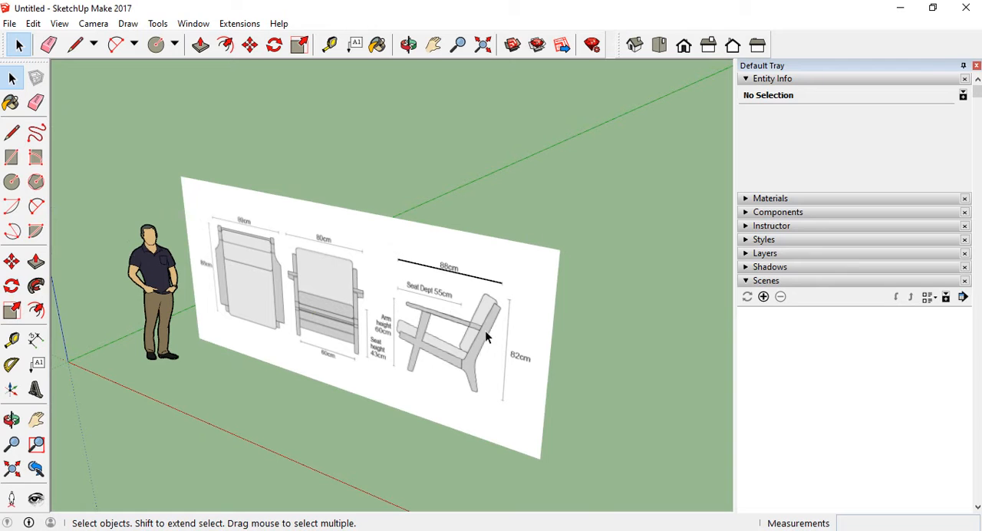
scroll(481, 206, "down", 4)
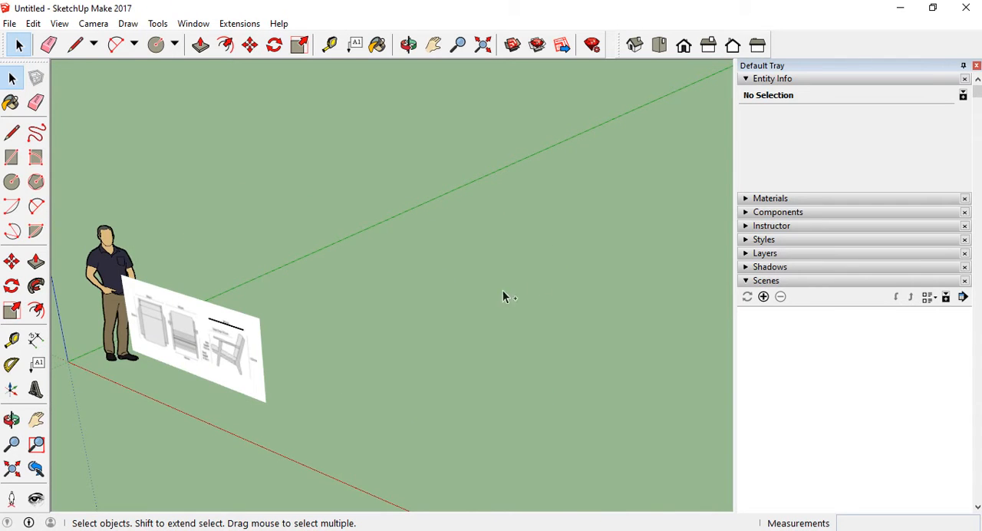
middle_click_drag(503, 297, 384, 369)
scroll(517, 296, "up", 4)
scroll(458, 418, "down", 3)
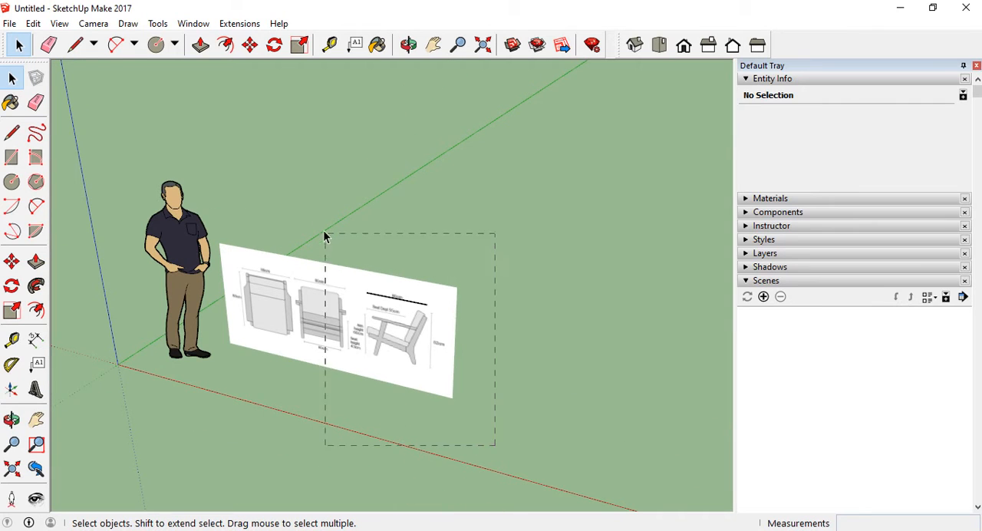
left_click_drag(325, 236, 328, 398)
scroll(312, 337, "up", 3)
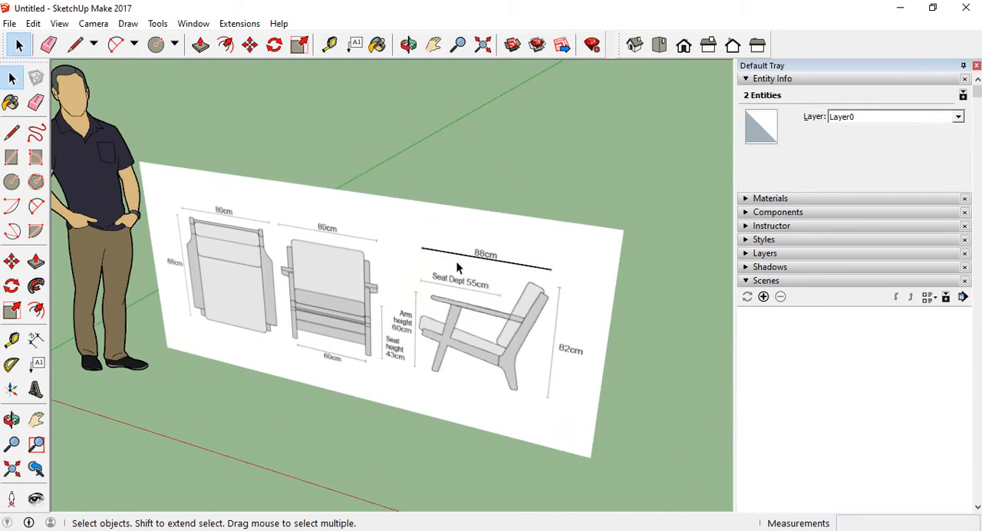
scroll(456, 262, "up", 3)
scroll(429, 253, "down", 3)
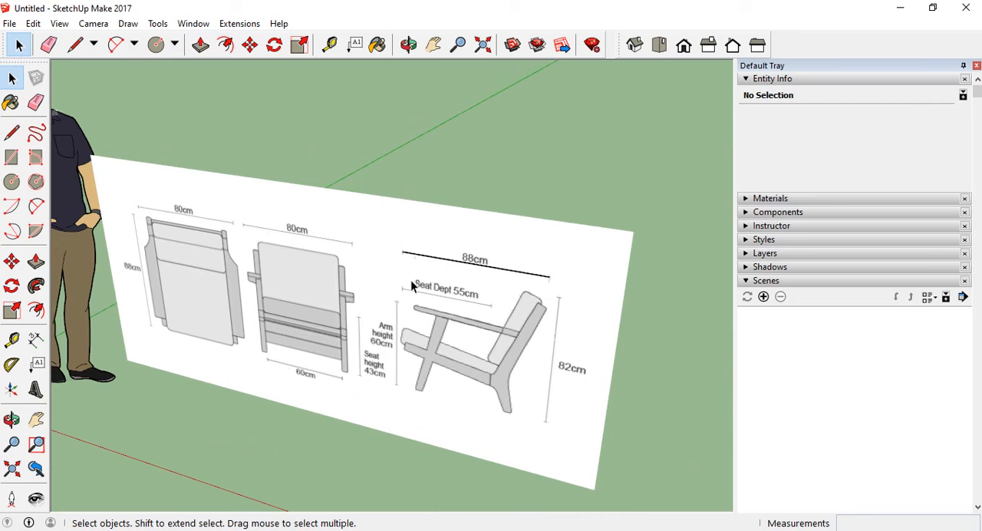
left_click(392, 201)
left_click(393, 181)
scroll(392, 316, "down", 3)
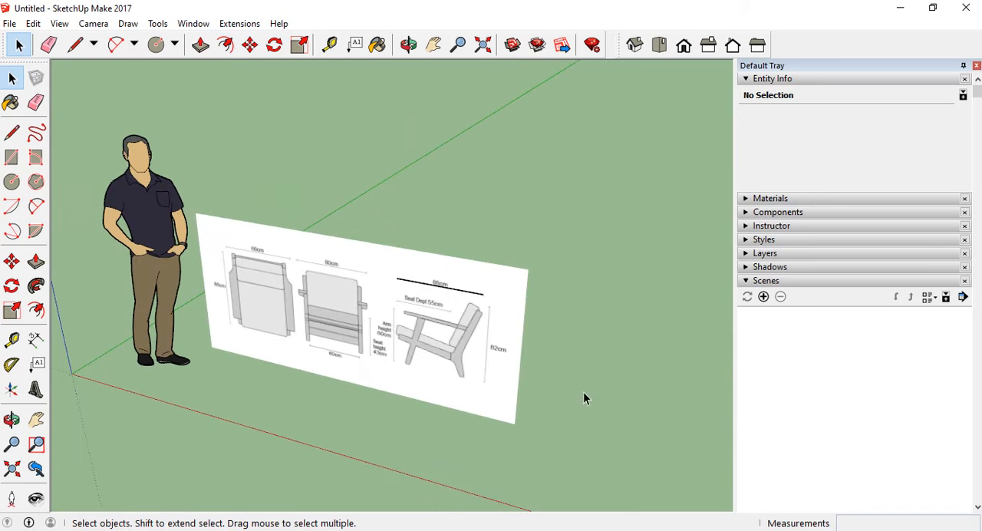
Select the reference image together with the traced line and make them one group
left_click_drag(474, 346, 460, 323)
right_click(402, 301)
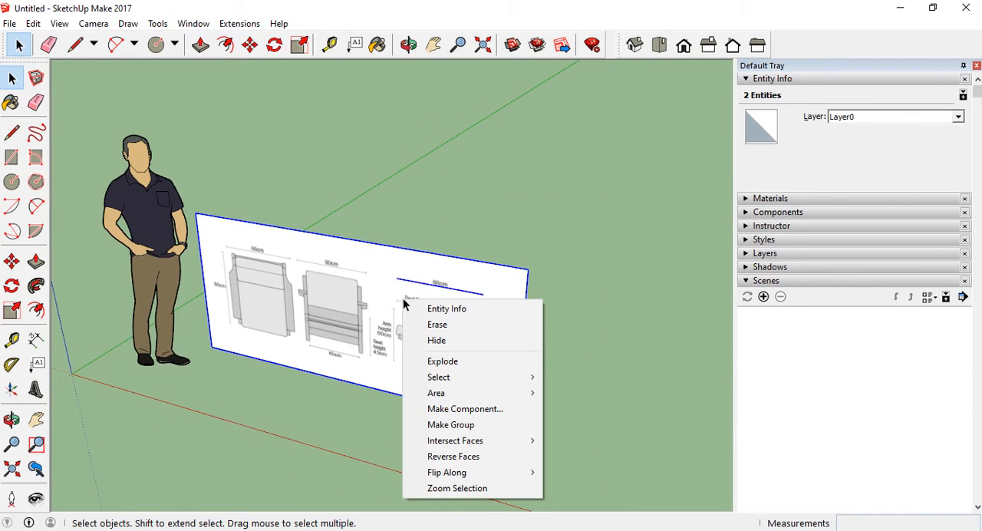
left_click(451, 424)
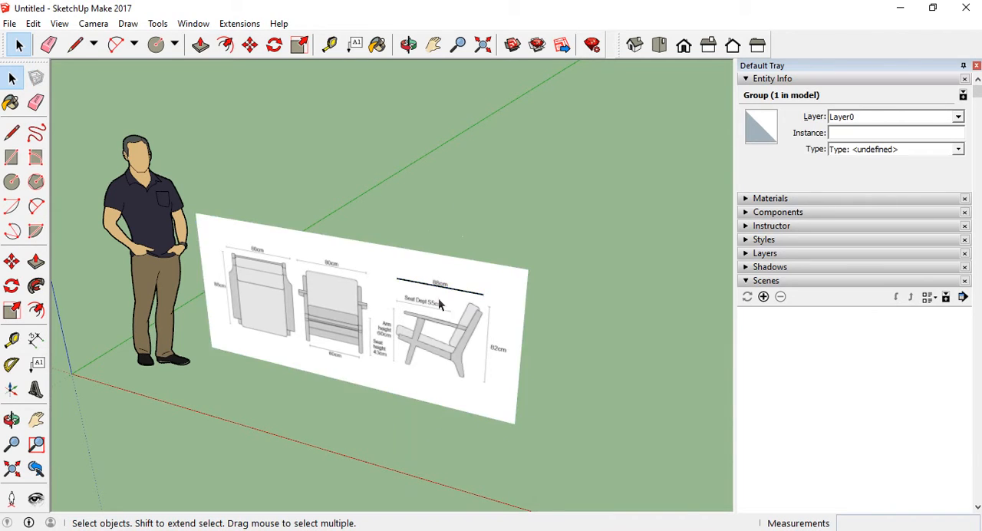
left_click(434, 319)
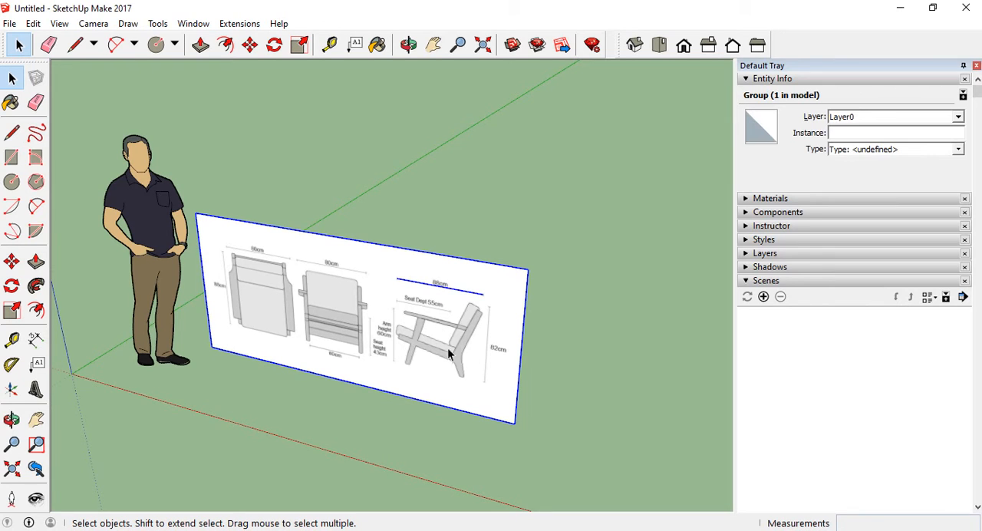
left_click(522, 209)
left_click(434, 356)
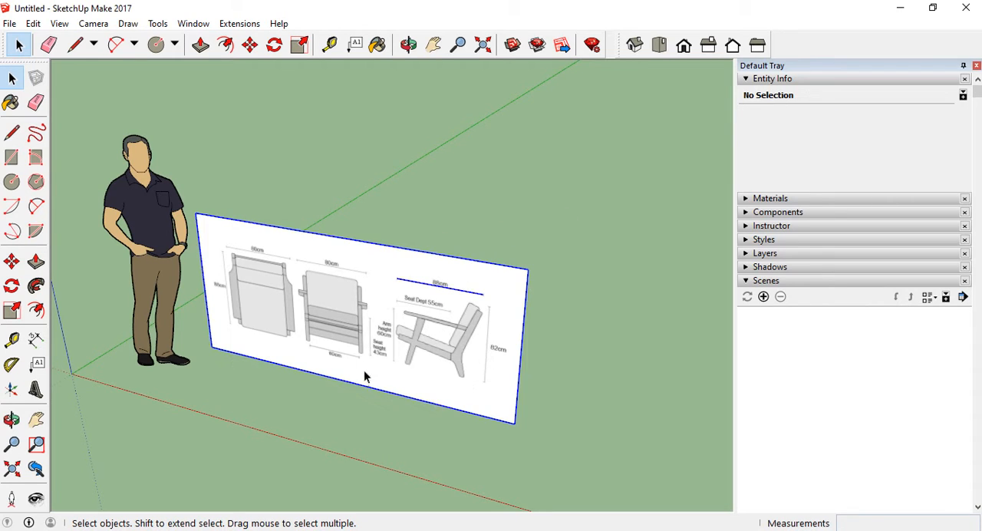
Open the drawing group for editing and view it beside the faded human figure from several sides
double_click(376, 331)
middle_click_drag(235, 336, 284, 319)
scroll(312, 373, "down", 3)
middle_click_drag(312, 373, 223, 281)
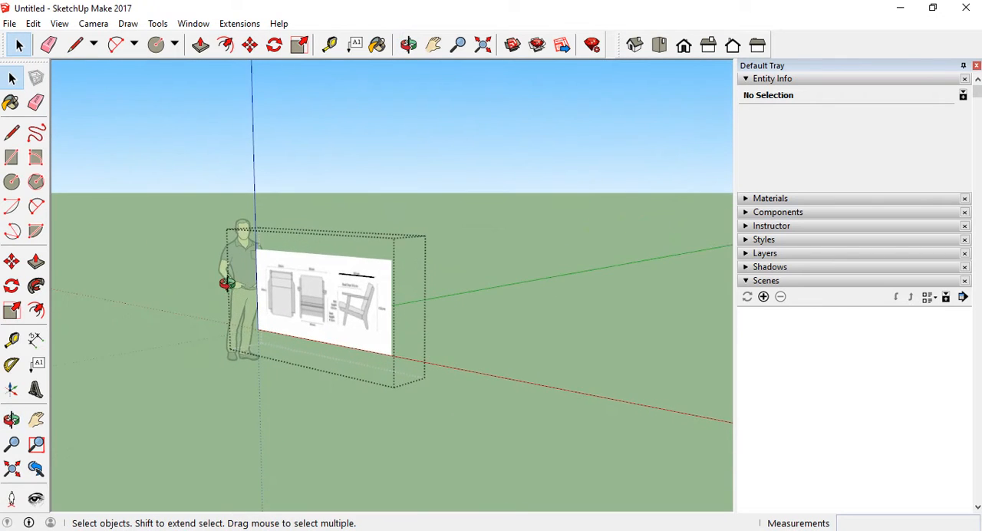
scroll(253, 193, "up", 4)
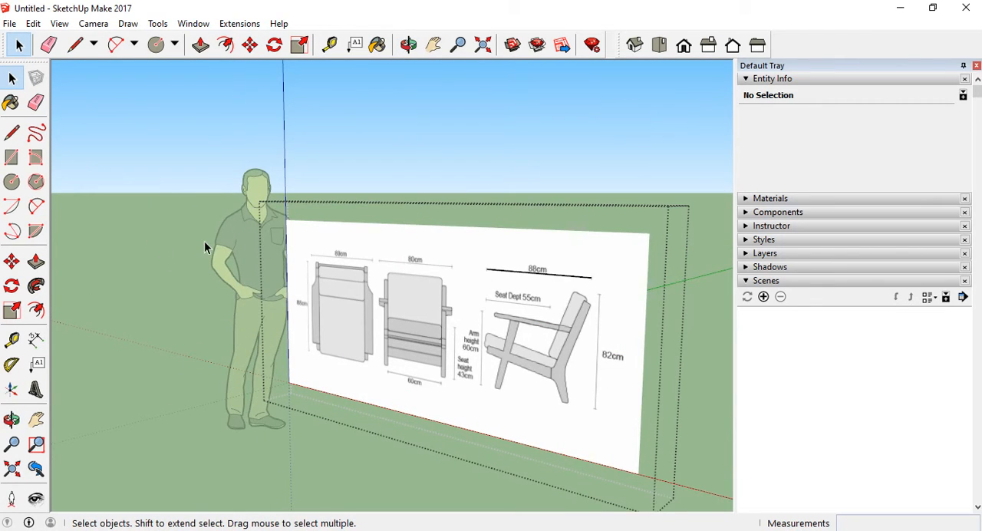
middle_click_drag(204, 241, 189, 169)
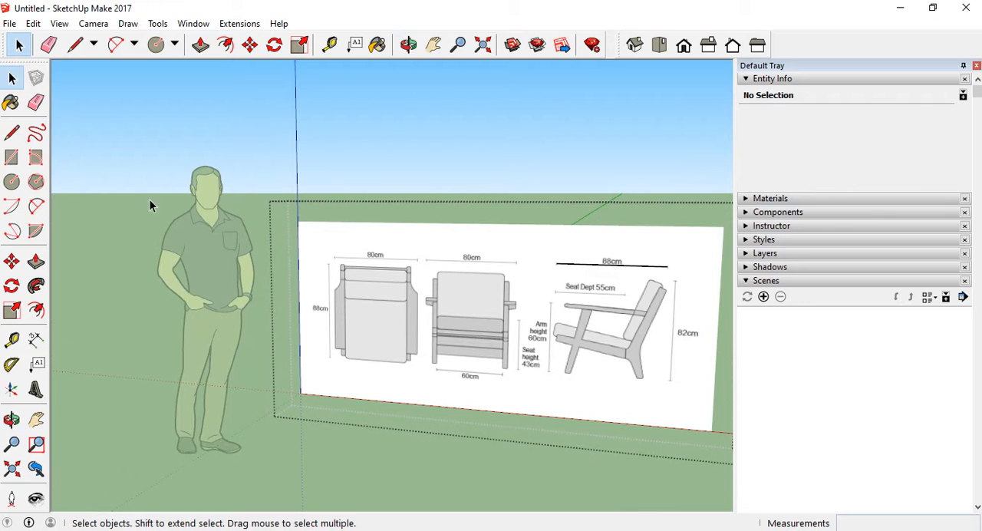
middle_click_drag(321, 311, 416, 324)
scroll(166, 281, "down", 2)
scroll(182, 300, "up", 4)
scroll(279, 325, "down", 3)
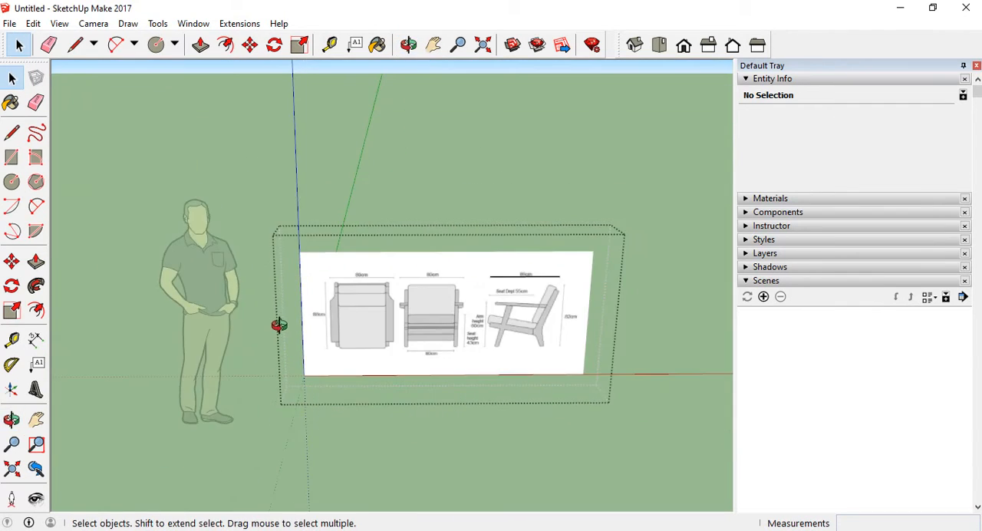
scroll(575, 283, "up", 5)
scroll(575, 283, "up", 3)
middle_click_drag(635, 296, 313, 308)
scroll(313, 309, "down", 3)
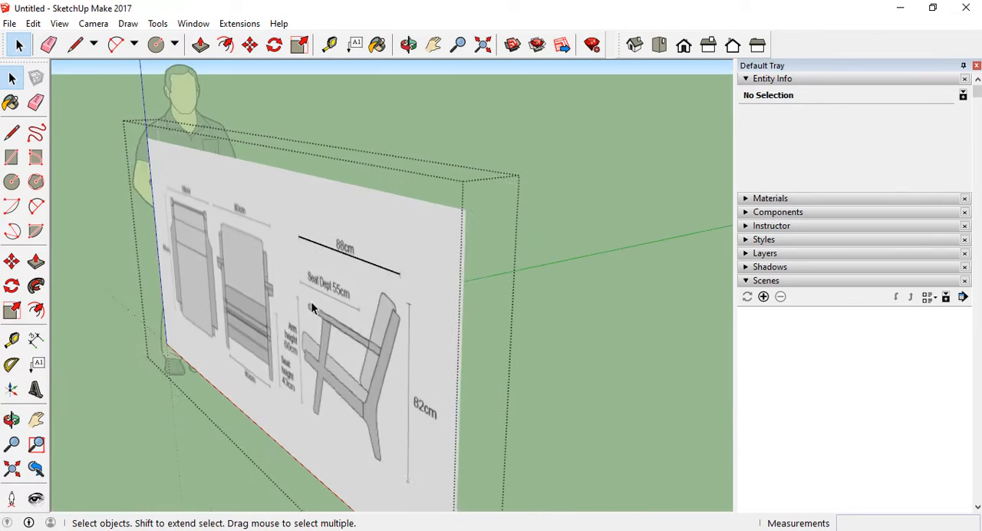
middle_click_drag(354, 341, 441, 317)
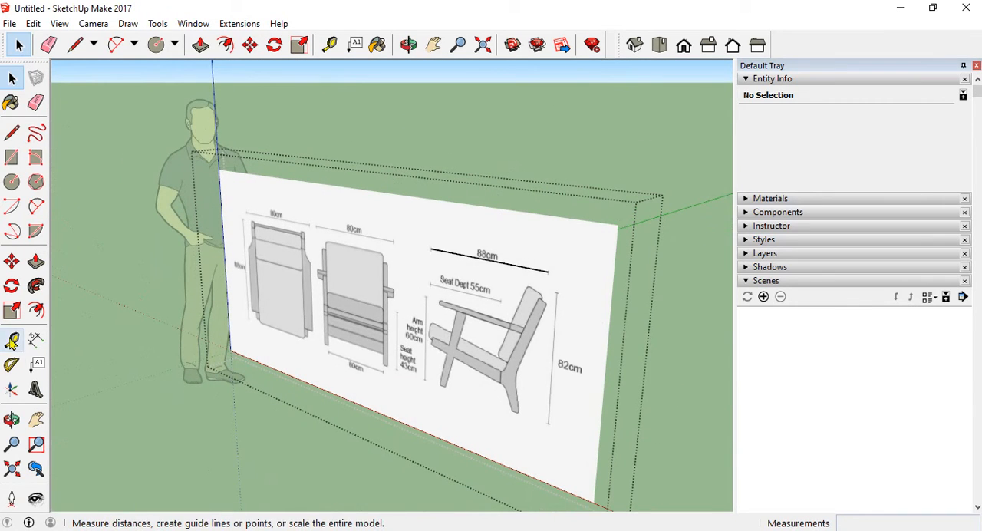
Resize the open group with the Tape Measure by picking both ends of the traced line, entering 88cm and accepting the resize
left_click(11, 339)
left_click(431, 249)
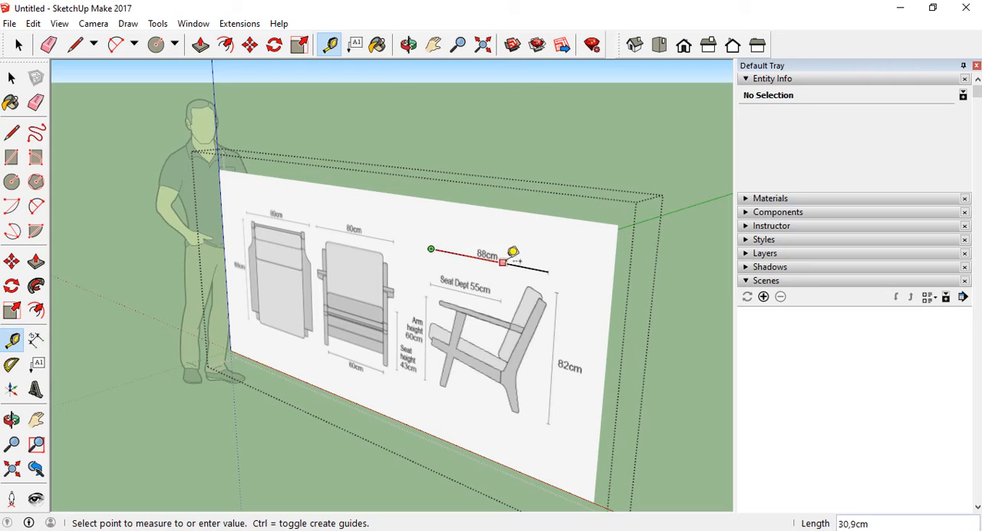
left_click(550, 267)
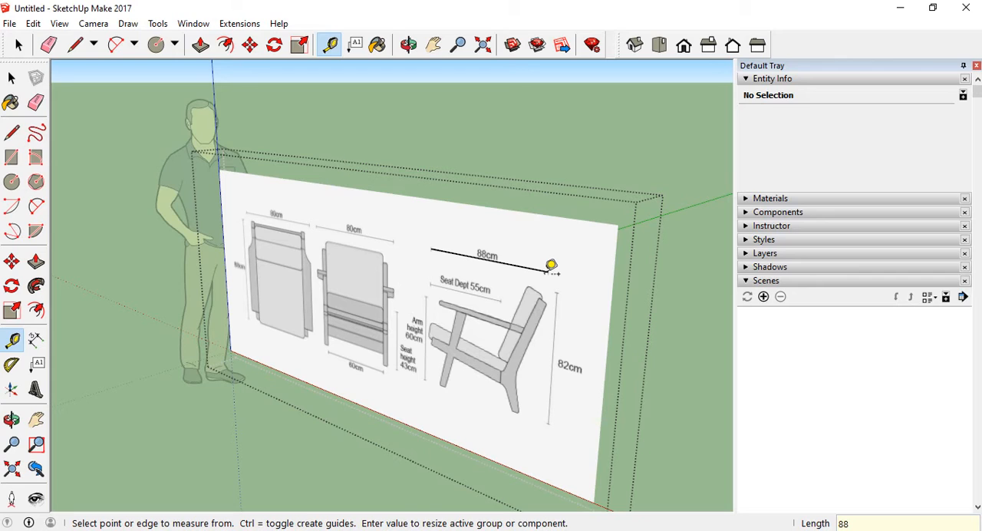
type("88cm")
key("Return")
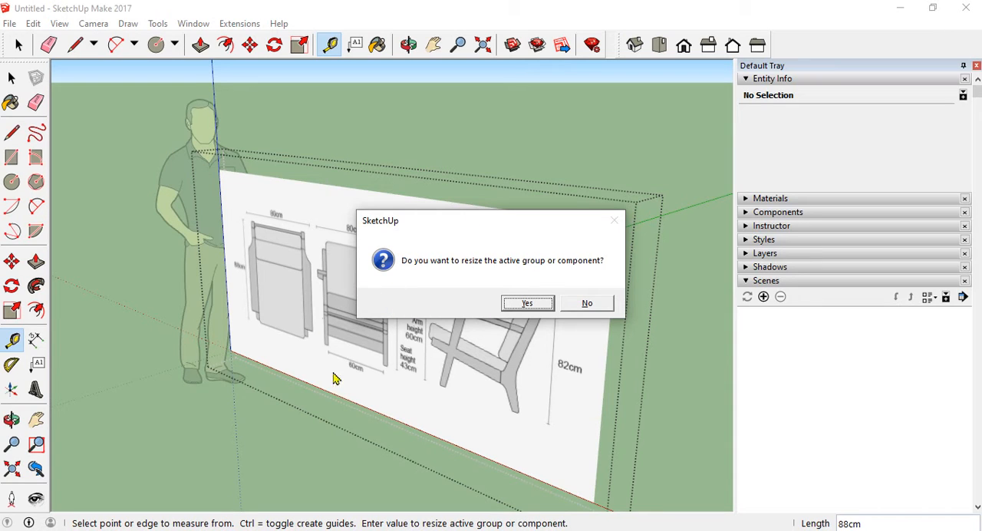
left_click(528, 303)
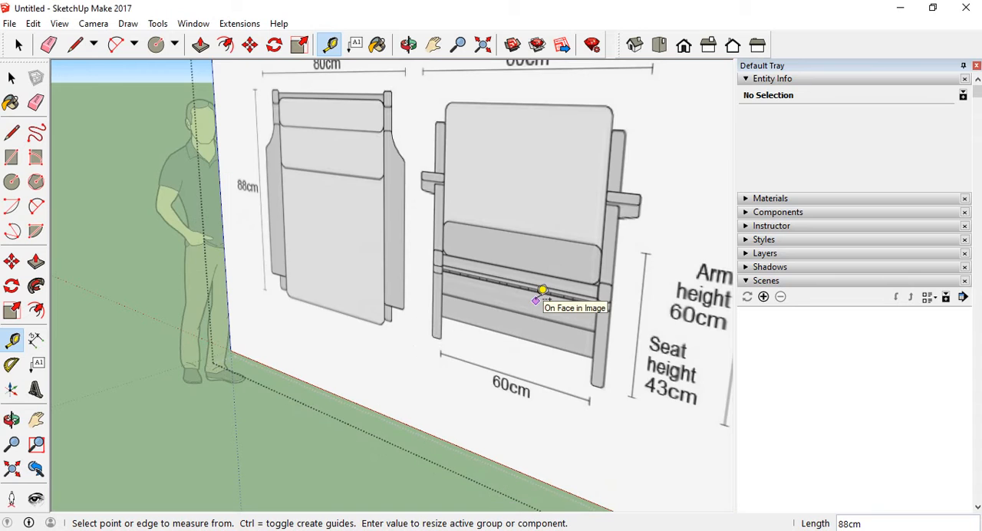
Examine the resized drawing against the human figure from several angles
scroll(394, 312, "down", 6)
middle_click_drag(362, 343, 383, 376)
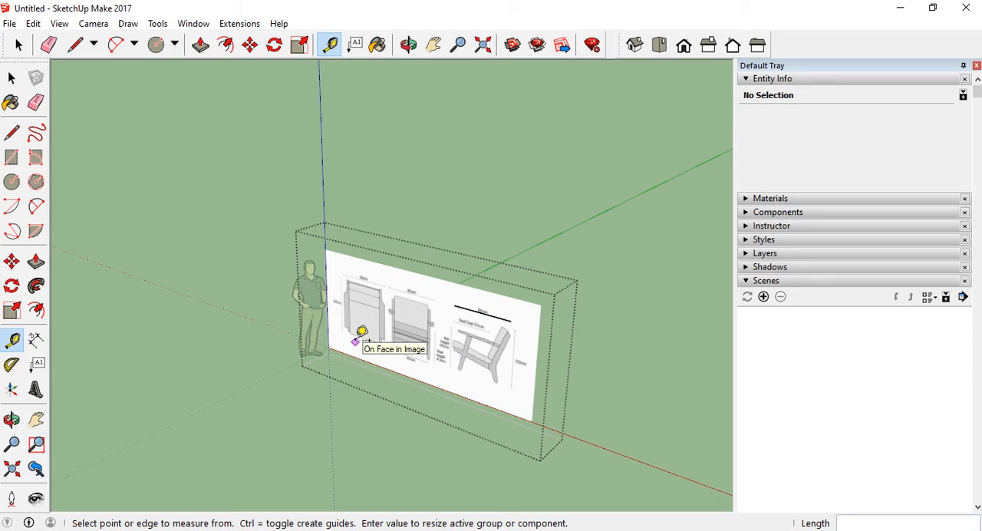
scroll(309, 338, "up", 4)
middle_click_drag(309, 338, 423, 336)
scroll(378, 353, "down", 4)
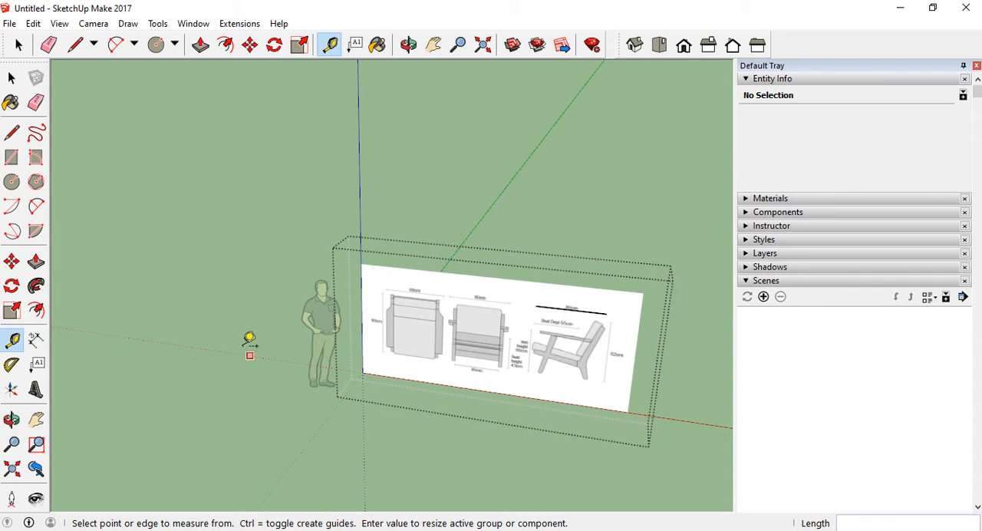
middle_click_drag(250, 341, 187, 325)
scroll(185, 327, "down", 2)
scroll(506, 344, "up", 3)
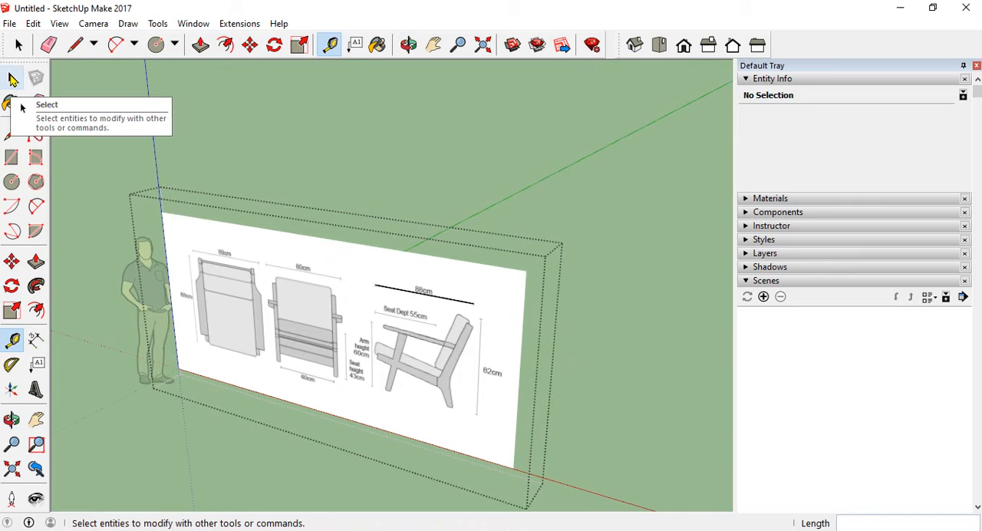
Leave the group's editing mode and select the drawing group as a whole
left_click(11, 79)
middle_click_drag(268, 189, 466, 317)
left_click(482, 294)
scroll(467, 317, "down", 2)
middle_click_drag(514, 342, 340, 289)
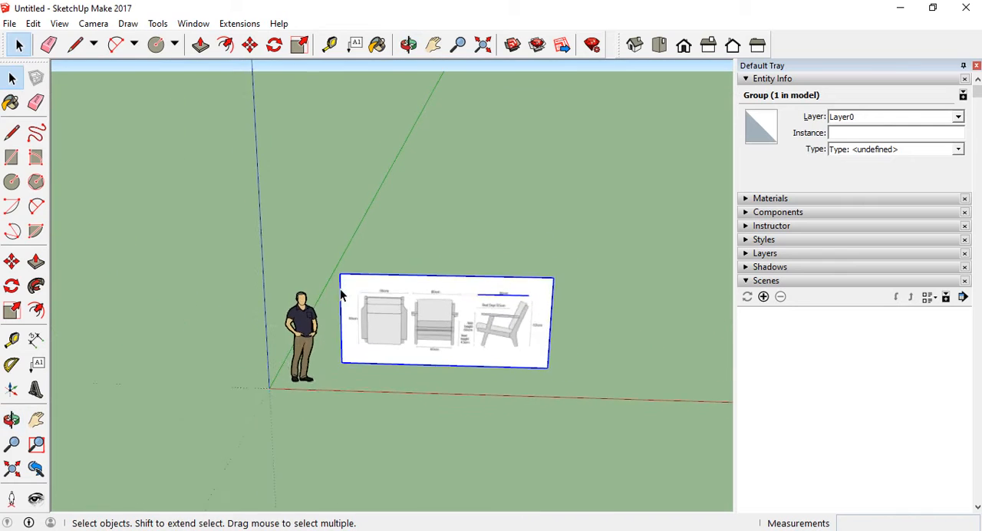
Compare the drawing group's size with the human figure up close and clear the selection
scroll(340, 289, "down", 2)
scroll(383, 348, "up", 3)
middle_click_drag(428, 344, 441, 321)
scroll(438, 323, "up", 3)
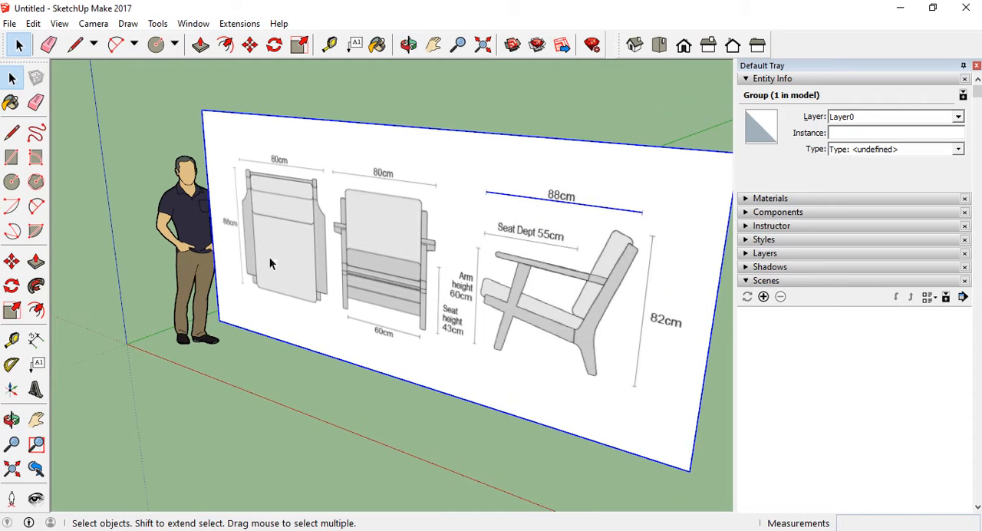
scroll(366, 308, "down", 5)
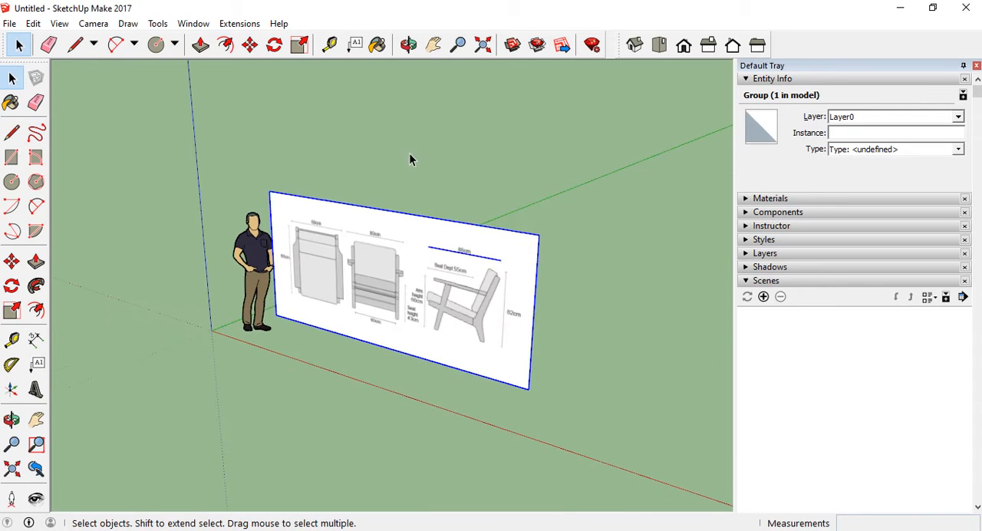
left_click(410, 154)
scroll(464, 300, "up", 4)
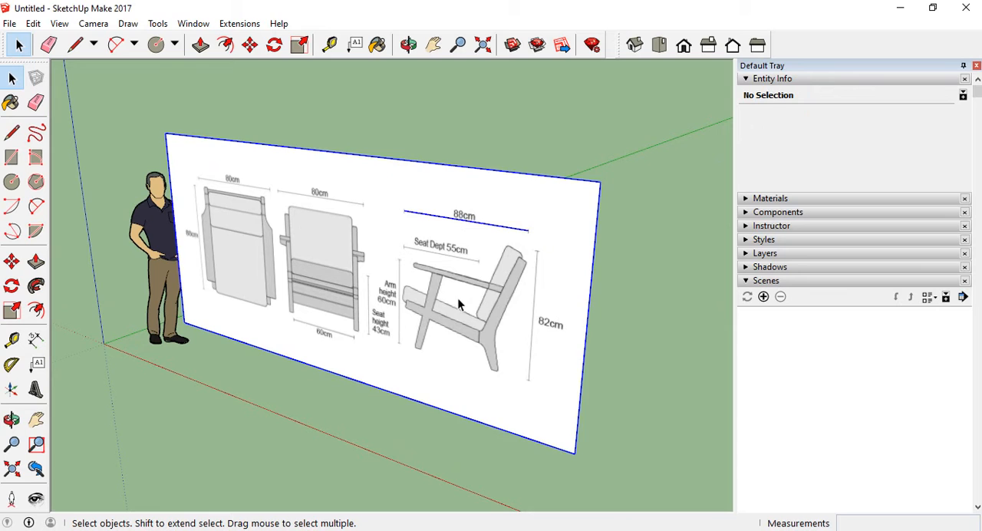
Open the drawing group and try splitting the image with a vertical line between the front and side views
left_click(457, 299)
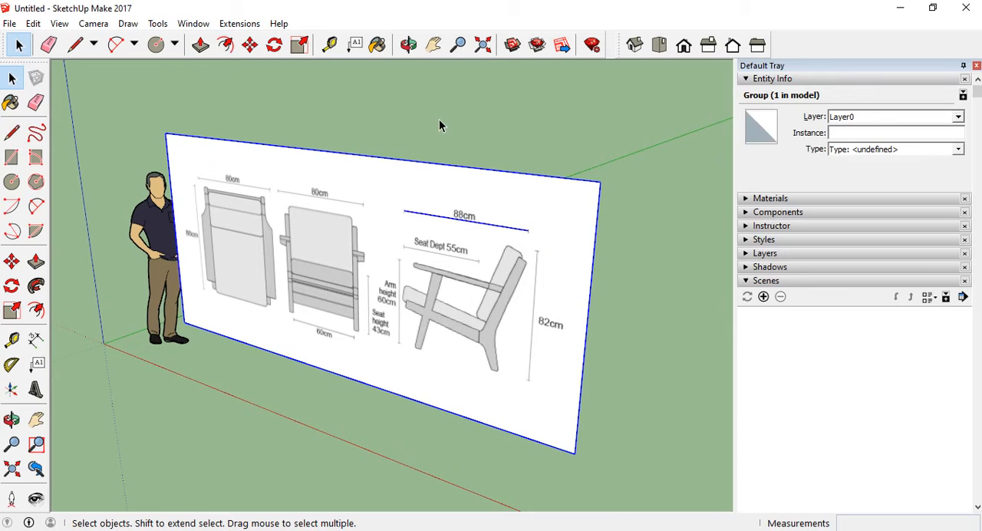
double_click(419, 281)
left_click(476, 275)
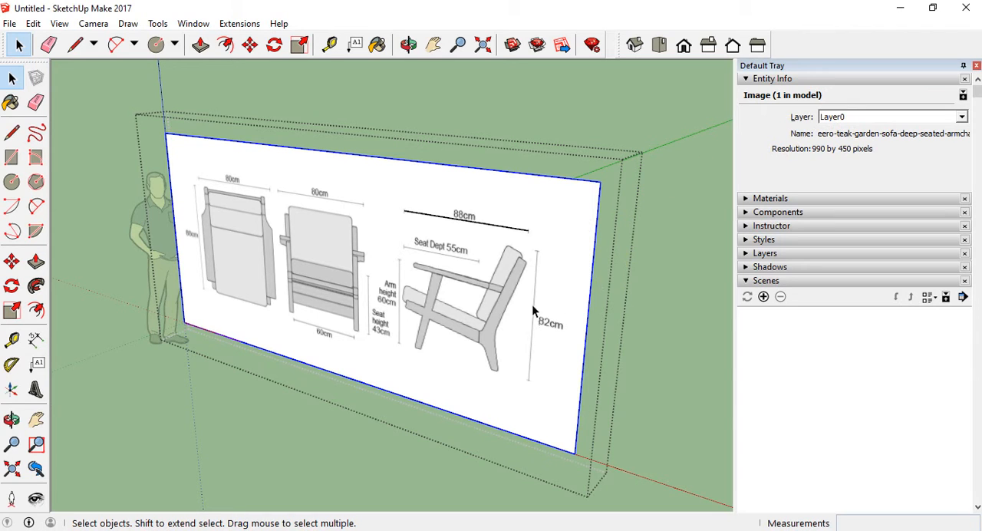
middle_click_drag(532, 304, 534, 281)
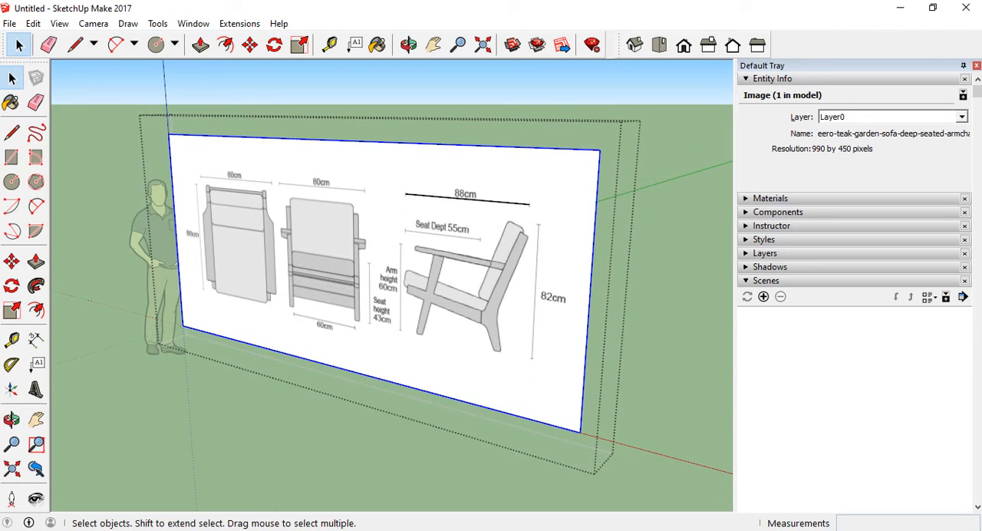
key("l")
left_click(384, 143)
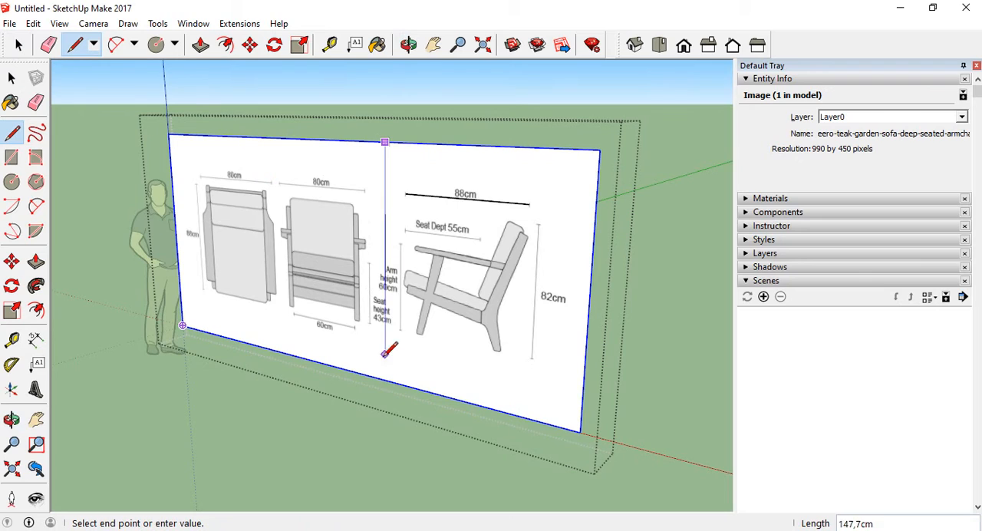
left_click(385, 380)
key("space")
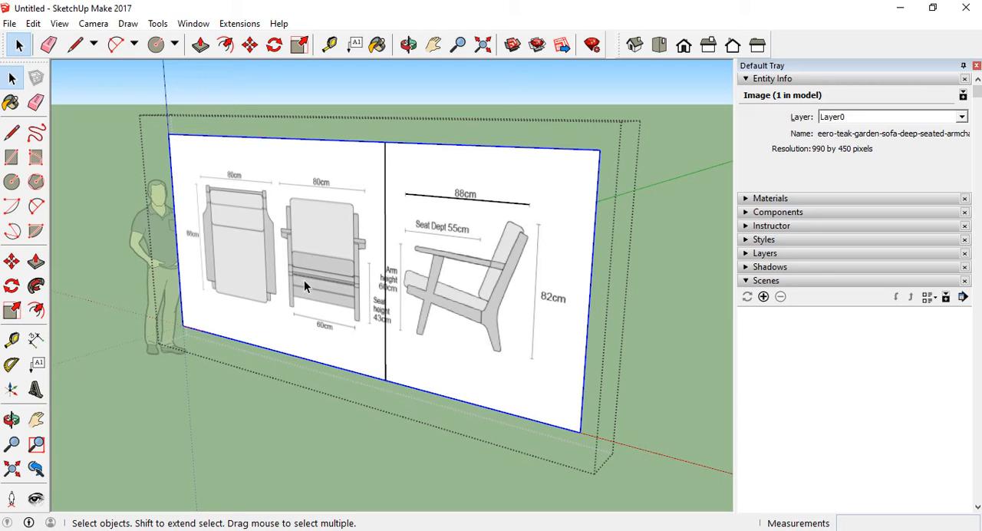
Leave the group's editing mode, reopen the group and delete the vertical line across the image
middle_click_drag(505, 252, 479, 326)
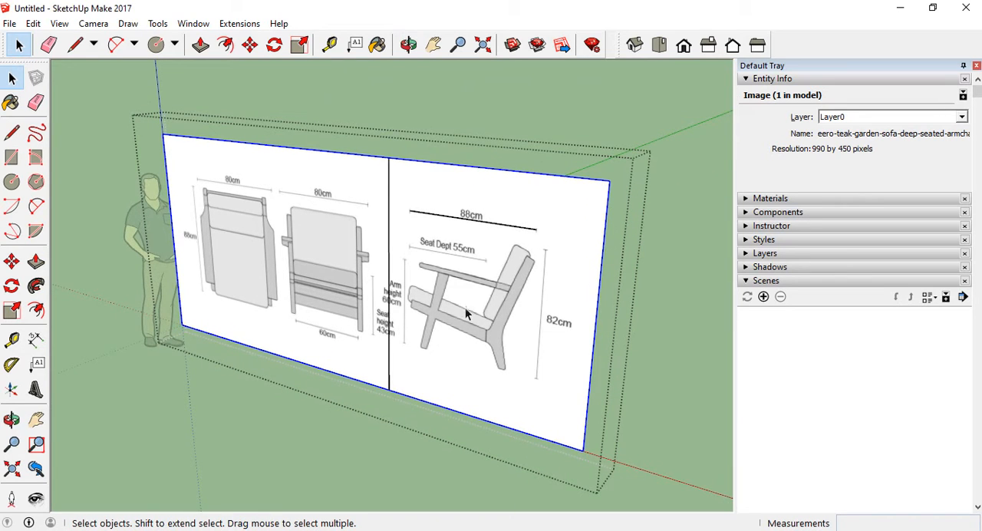
left_click(492, 127)
left_click(403, 284)
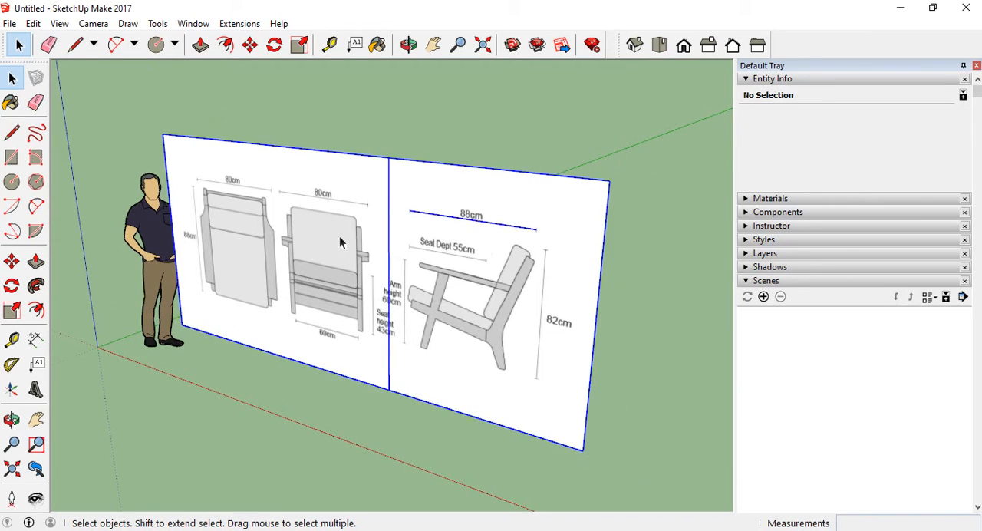
double_click(390, 234)
left_click(396, 267)
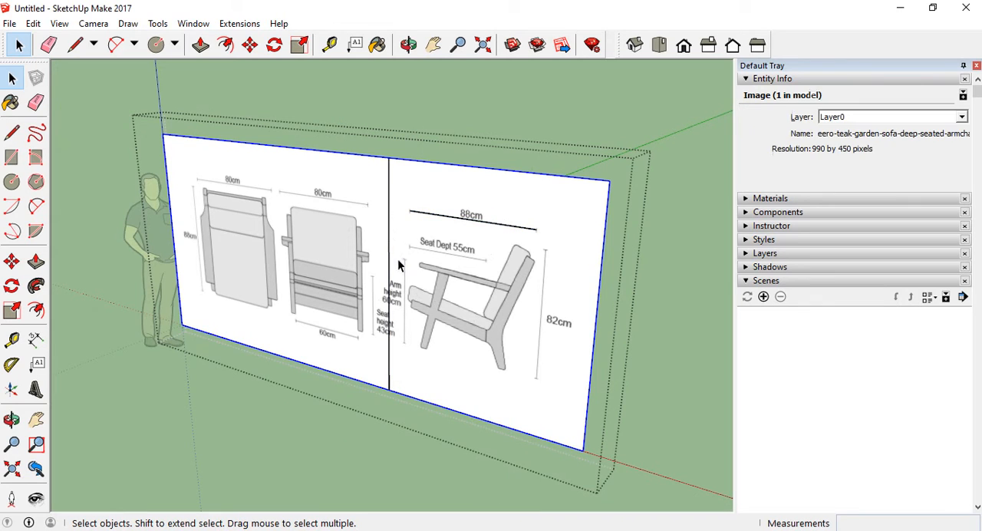
key("Delete")
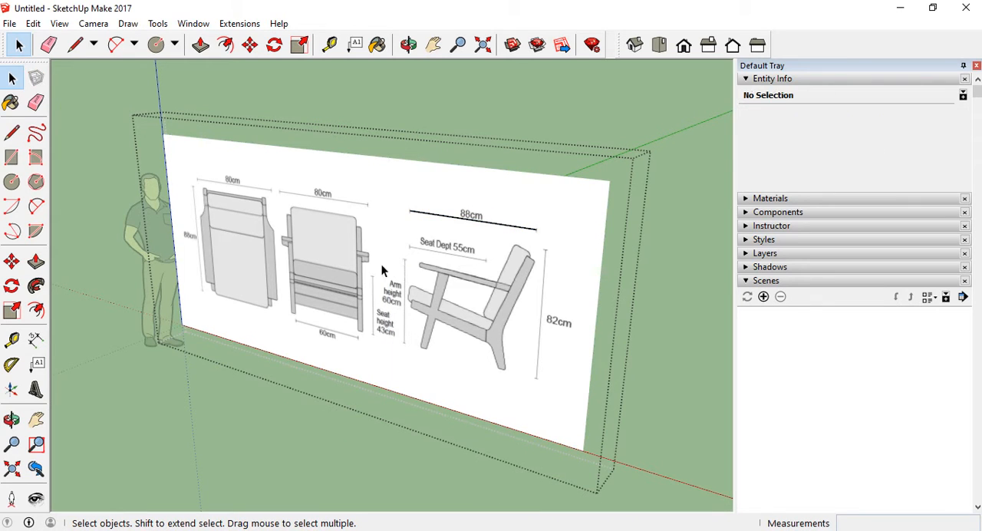
Explode the drawing group into the separate image and traced line, and select each in turn to check them
left_click(453, 198)
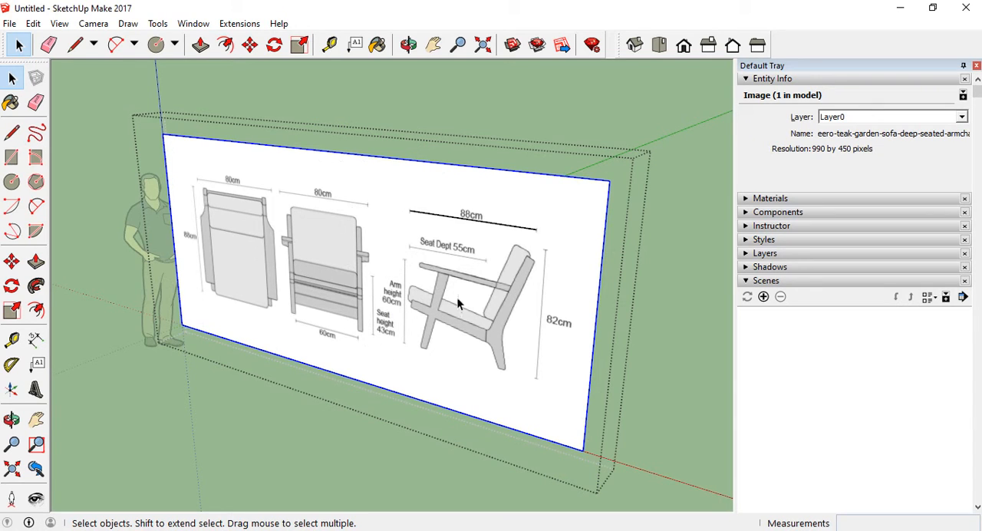
middle_click_drag(452, 184, 379, 301)
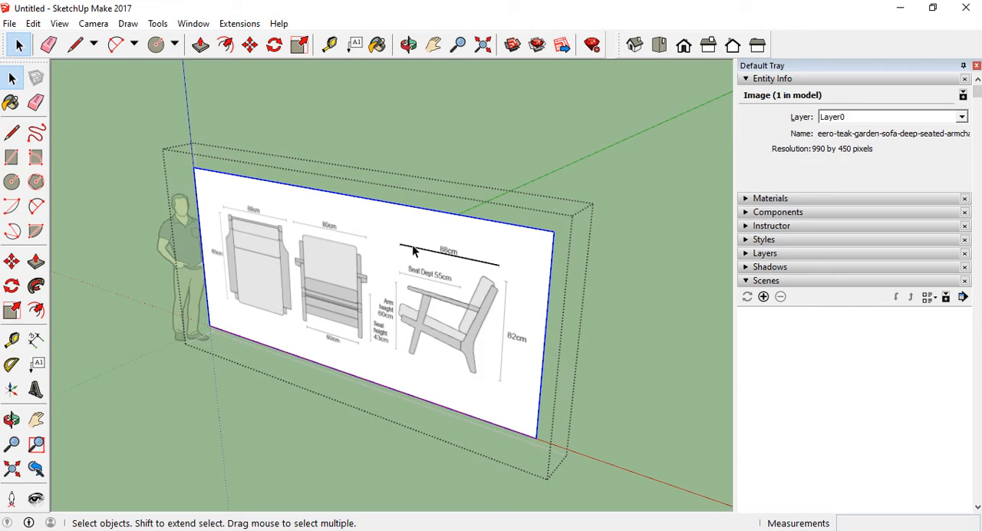
key("Escape")
right_click(382, 254)
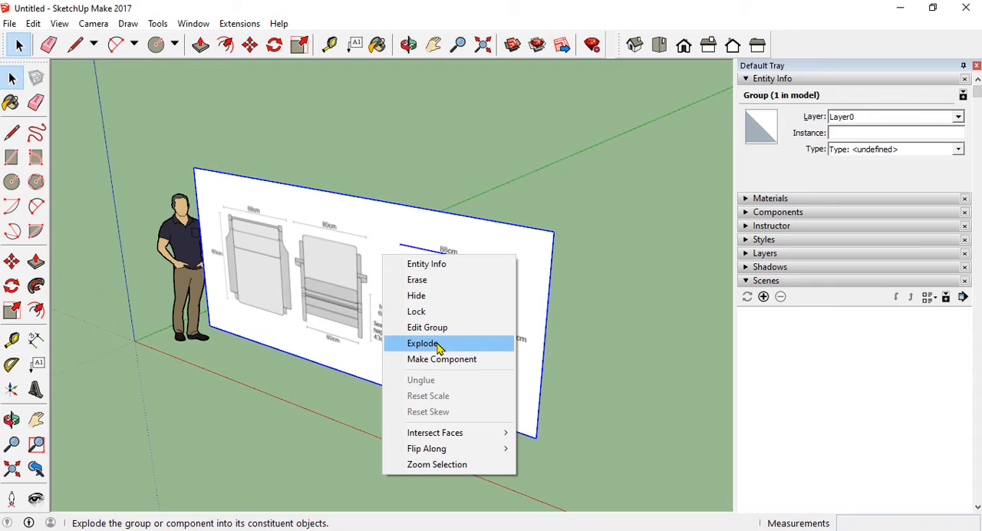
left_click(438, 347)
left_click(405, 273)
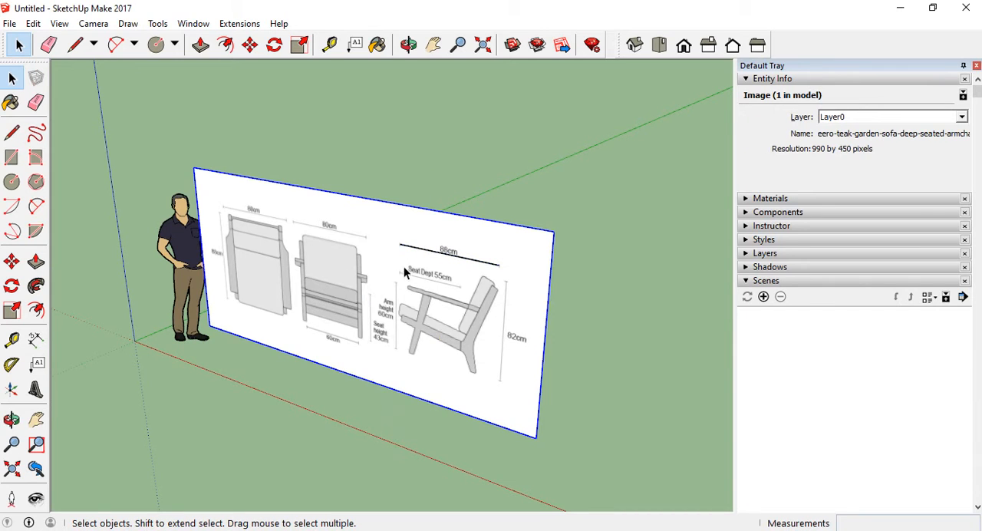
left_click(430, 254)
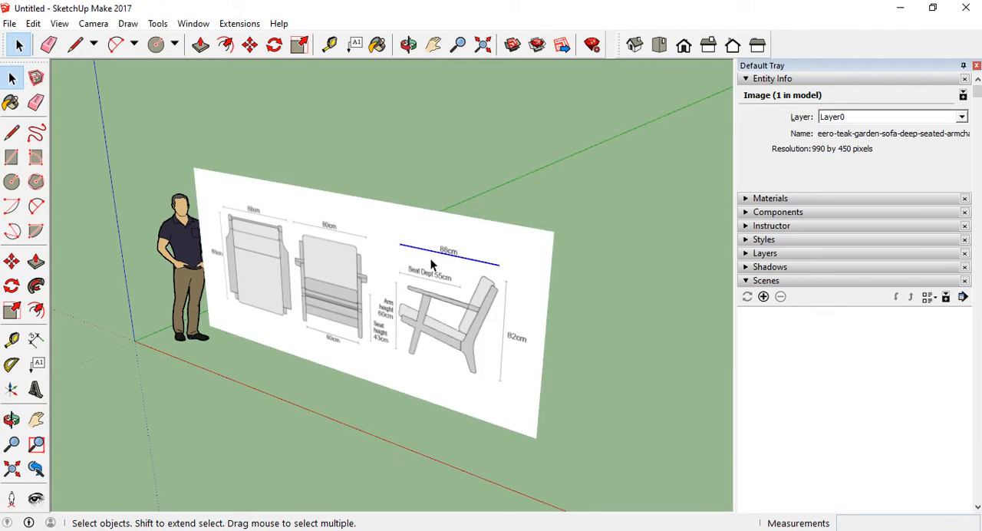
left_click(391, 273)
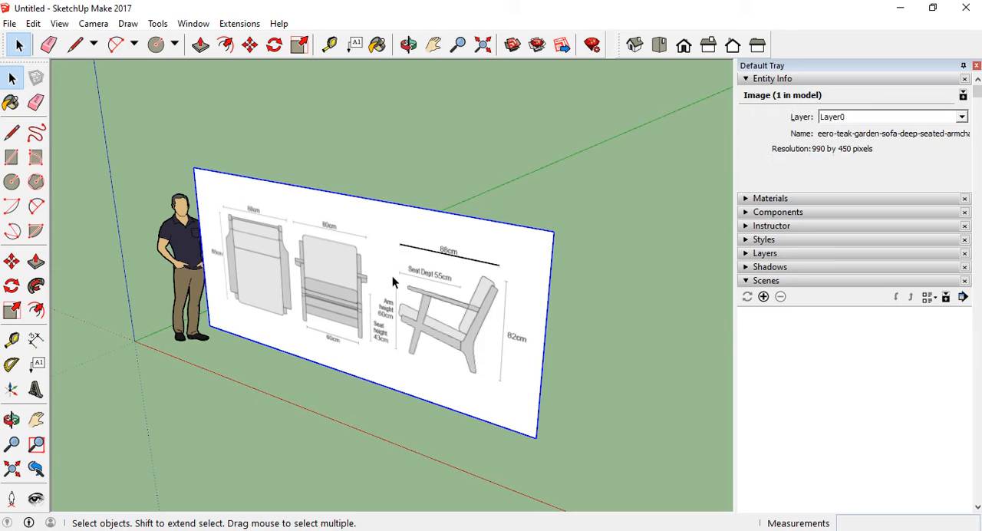
Explode the reference image into a textured face with edges, check the face by selecting it and clear the selection
right_click(346, 282)
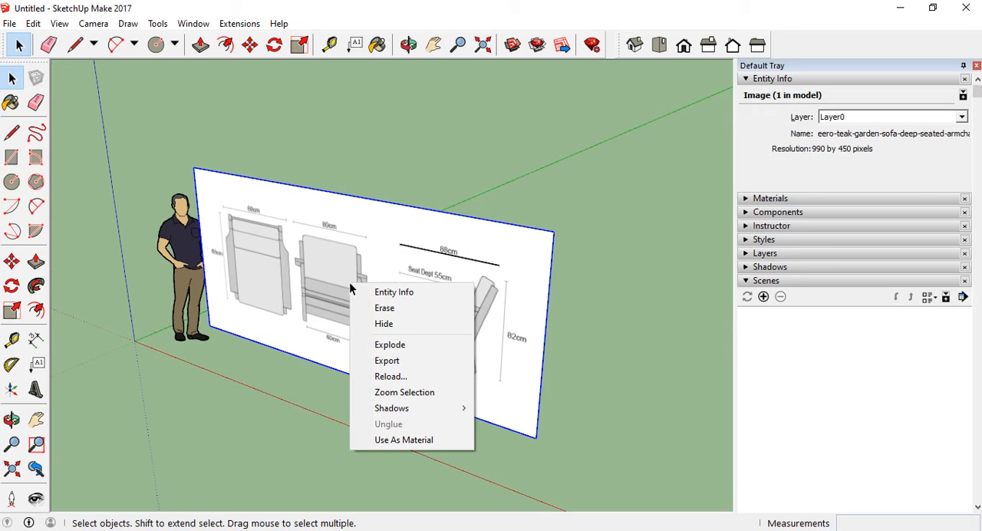
left_click(396, 351)
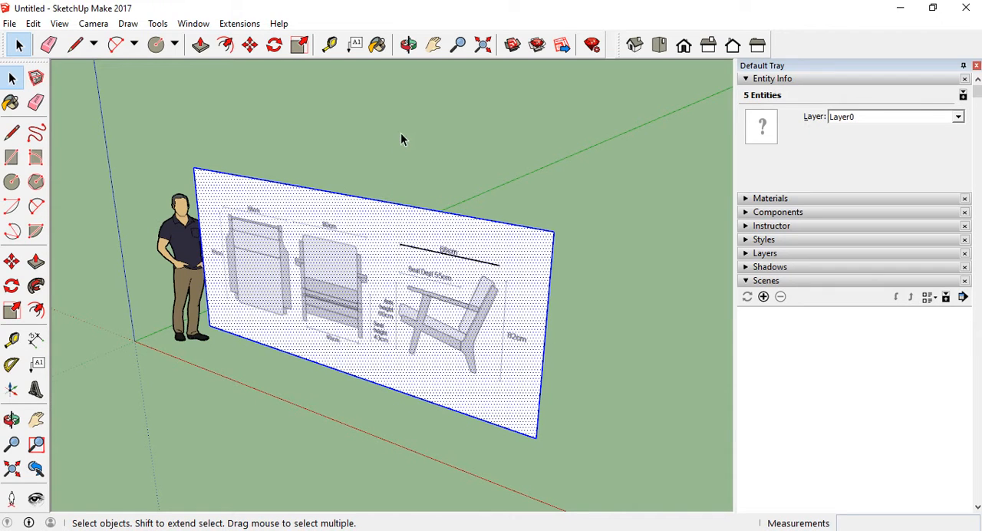
left_click(431, 261)
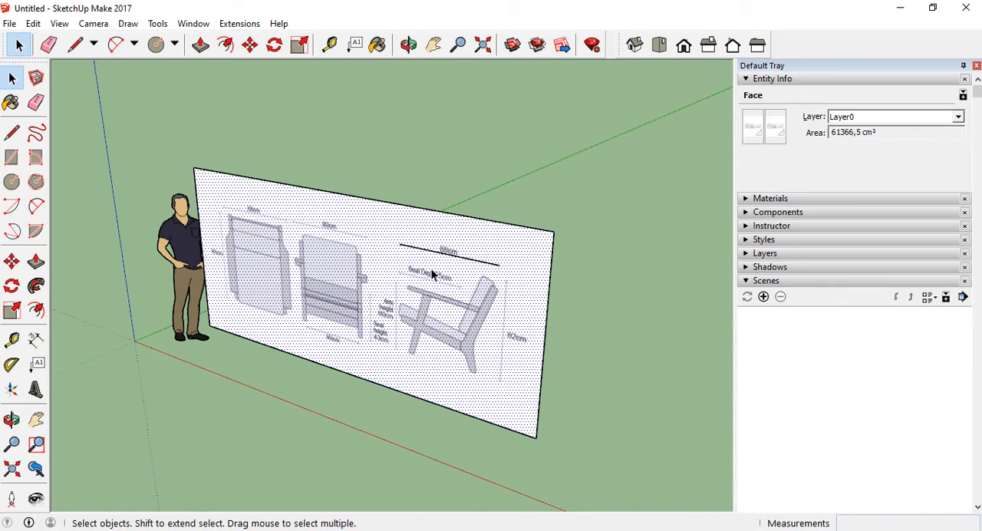
middle_click_drag(350, 361, 592, 304)
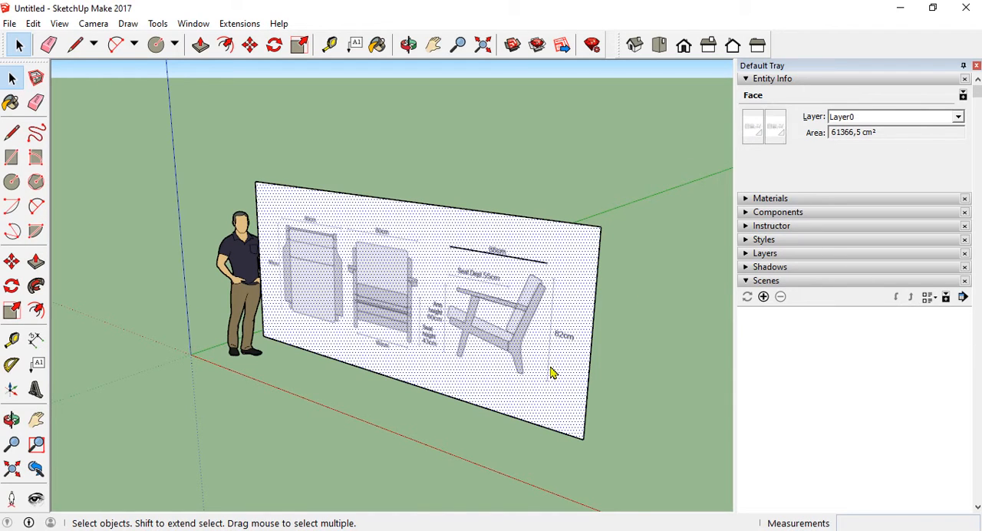
middle_click_drag(329, 334, 355, 314)
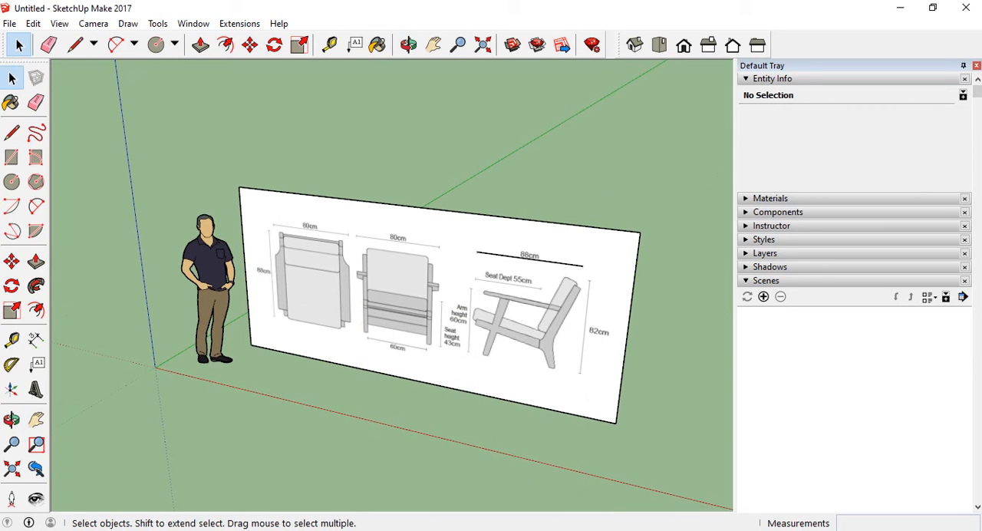
Draw a vertical line about 167 cm long across the full height of the face between the front and side views
left_click(11, 135)
scroll(491, 373, "up", 5)
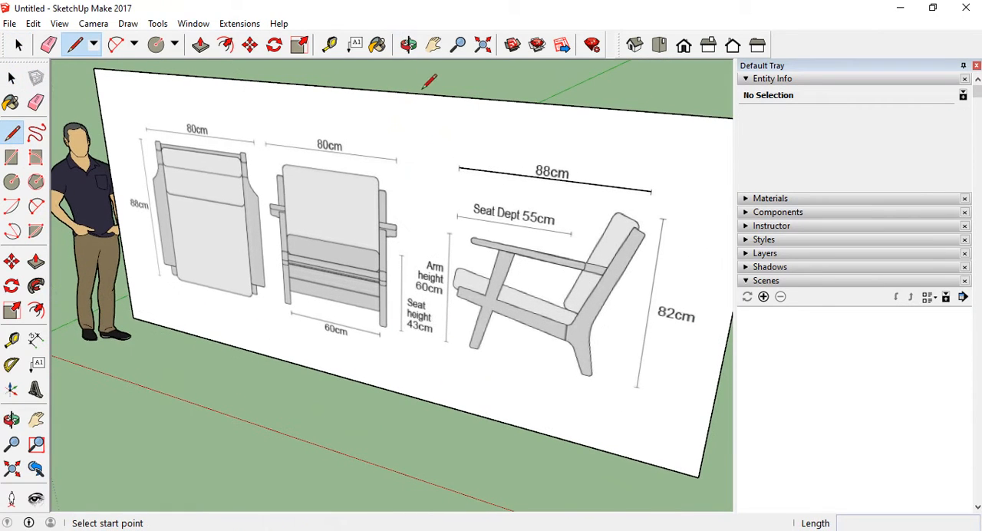
left_click(426, 94)
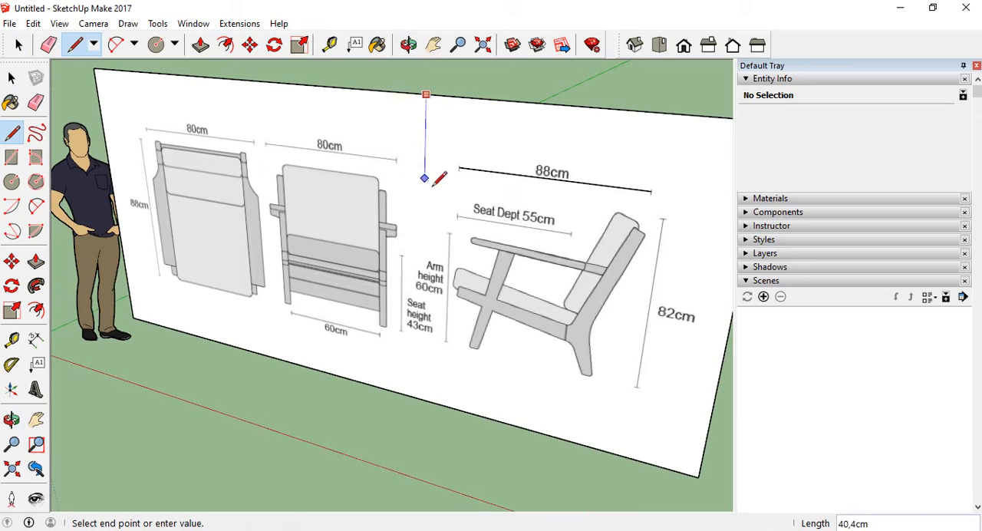
left_click(427, 396)
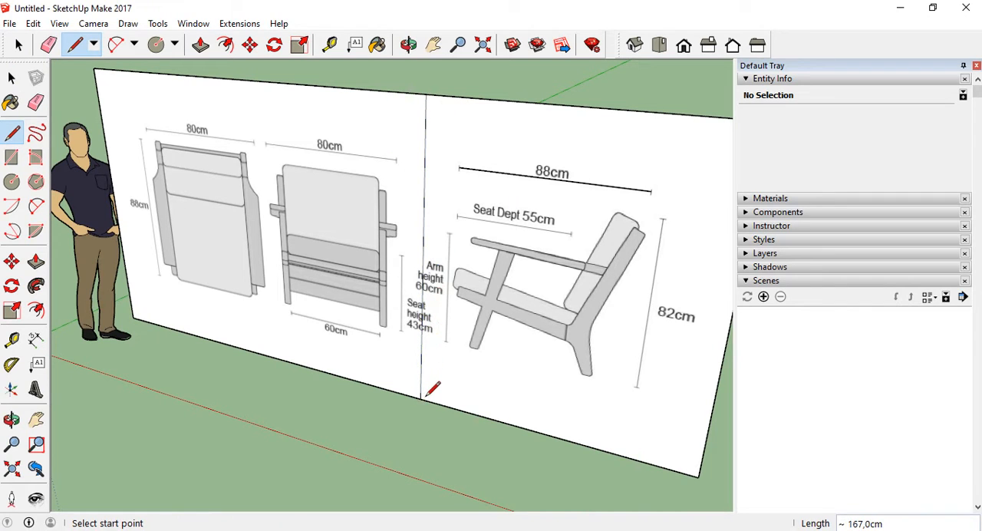
left_click(439, 95)
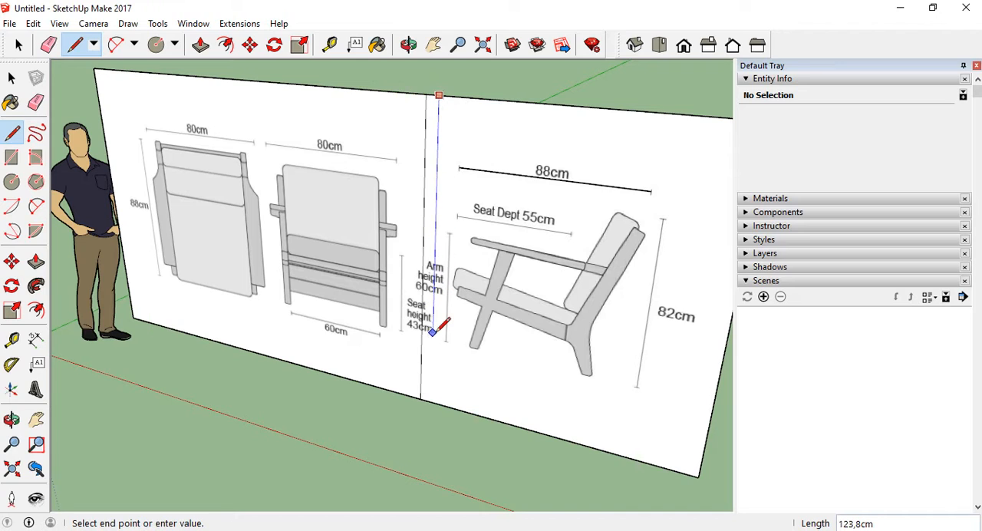
key("Escape")
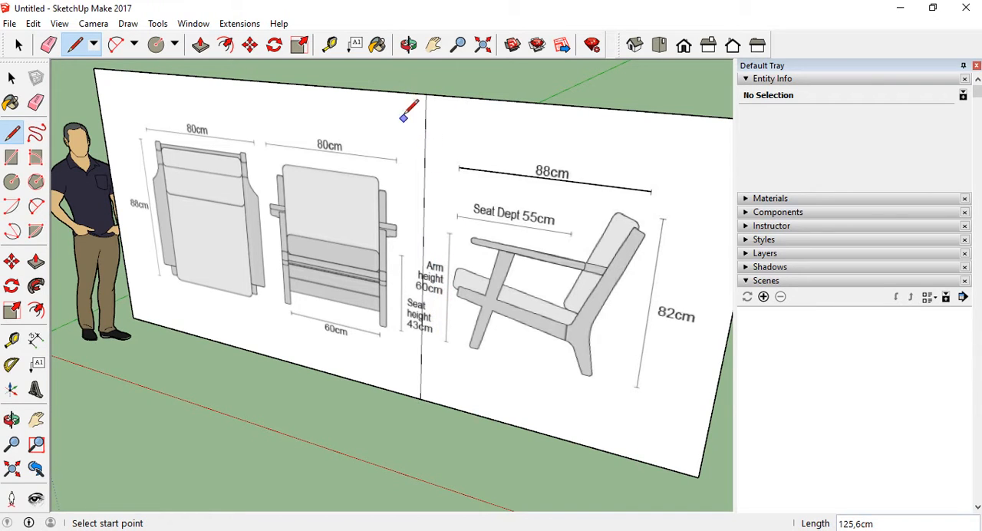
Draw a second full-height vertical line about 167 cm long between the top and front views
left_click(262, 81)
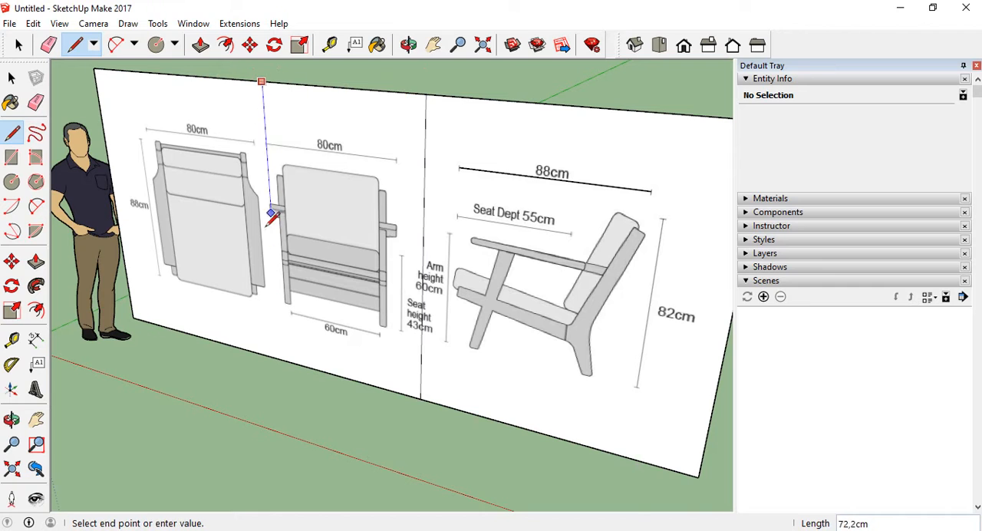
left_click(281, 359)
key("space")
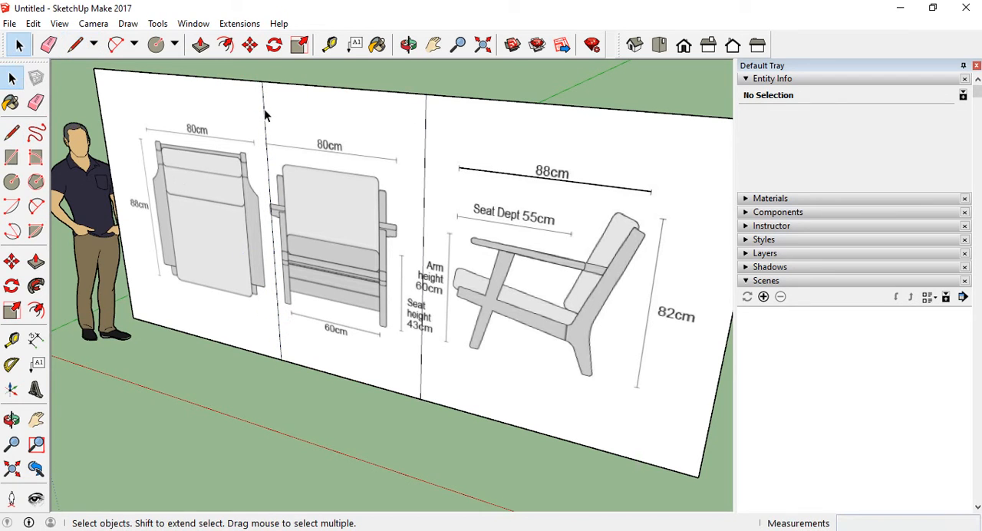
In the Front view, move the second dividing line about 5 cm along the red axis, midway between the top and front views
left_click(265, 111)
scroll(373, 300, "down", 2)
scroll(250, 182, "up", 5)
middle_click_drag(250, 184, 334, 179)
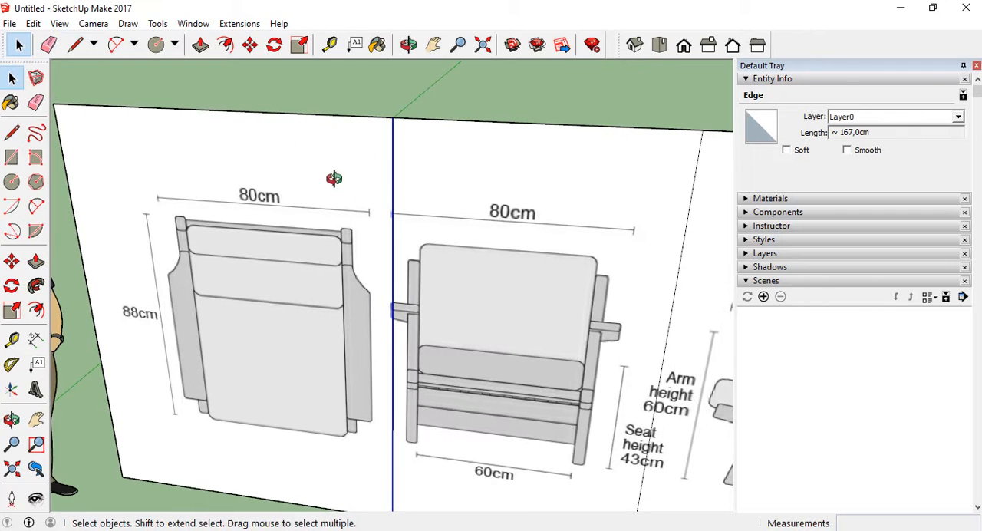
left_click(680, 48)
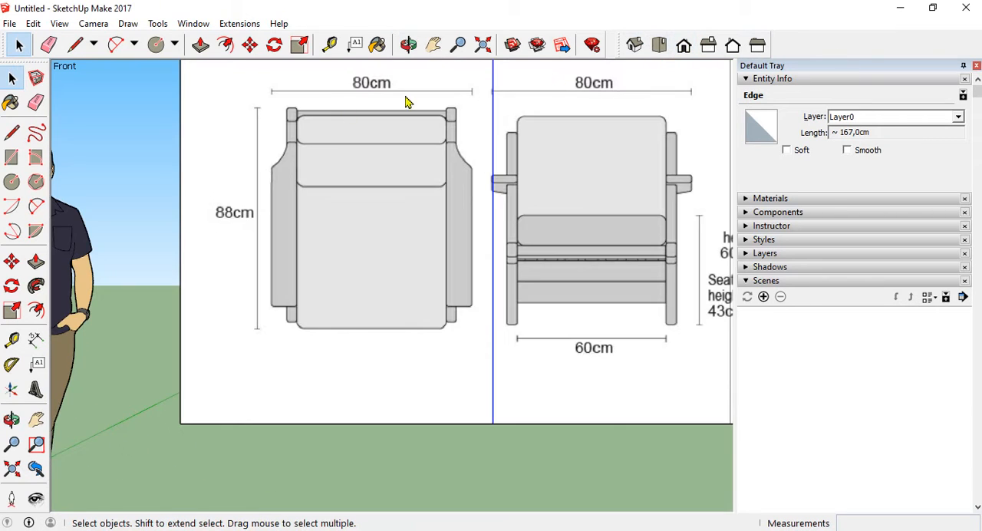
scroll(367, 373, "down", 3)
scroll(456, 406, "up", 3)
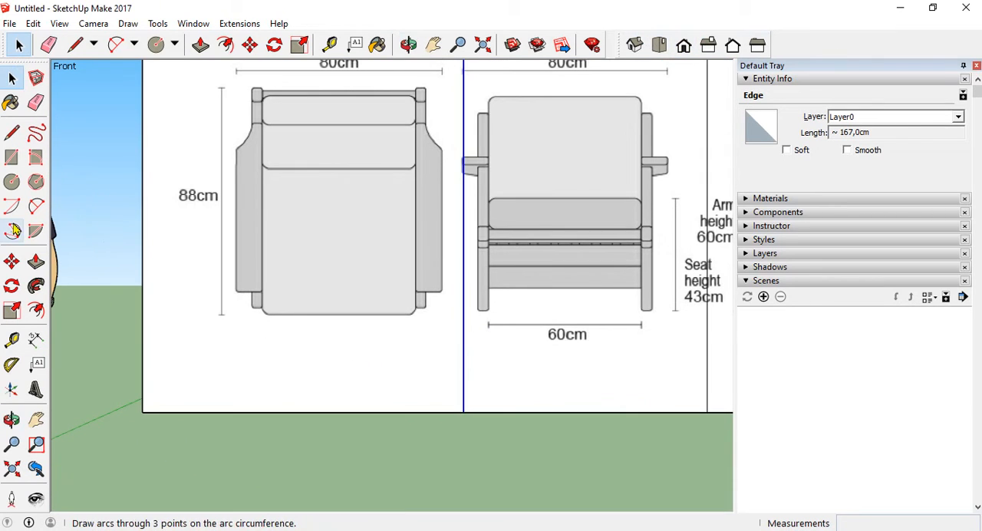
left_click(11, 262)
left_click(464, 413)
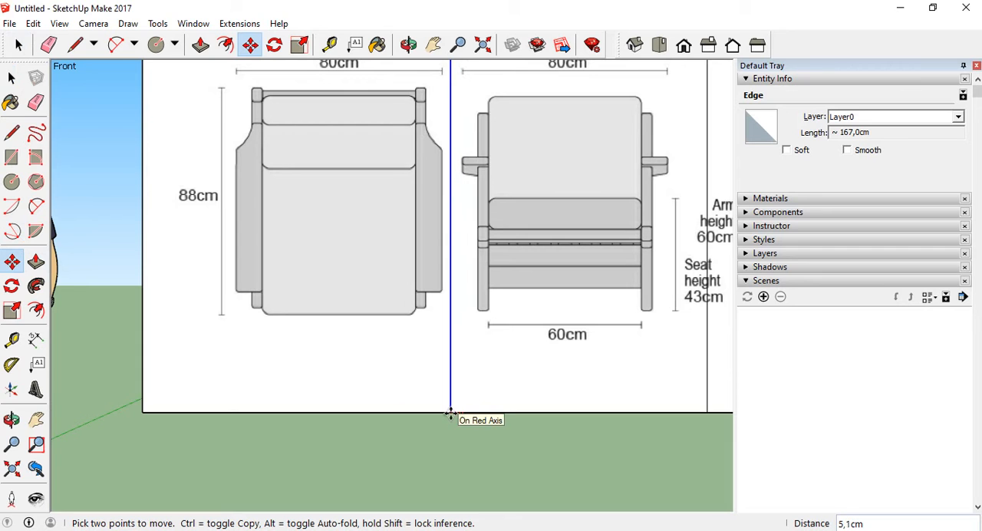
Move the dividing line beside the side view about 9.9 cm towards the front view, clear of the arm height text
scroll(258, 404, "down", 3)
scroll(622, 401, "up", 3)
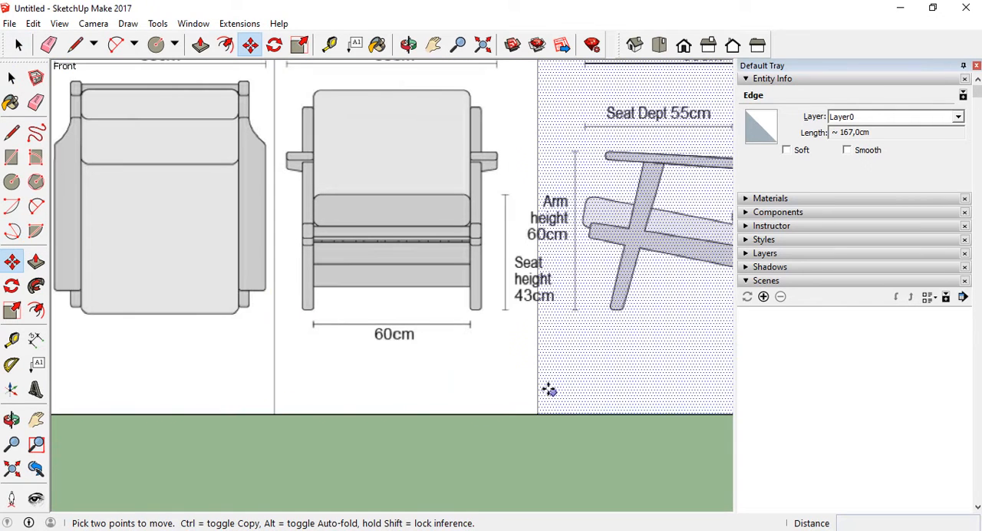
left_click(538, 381)
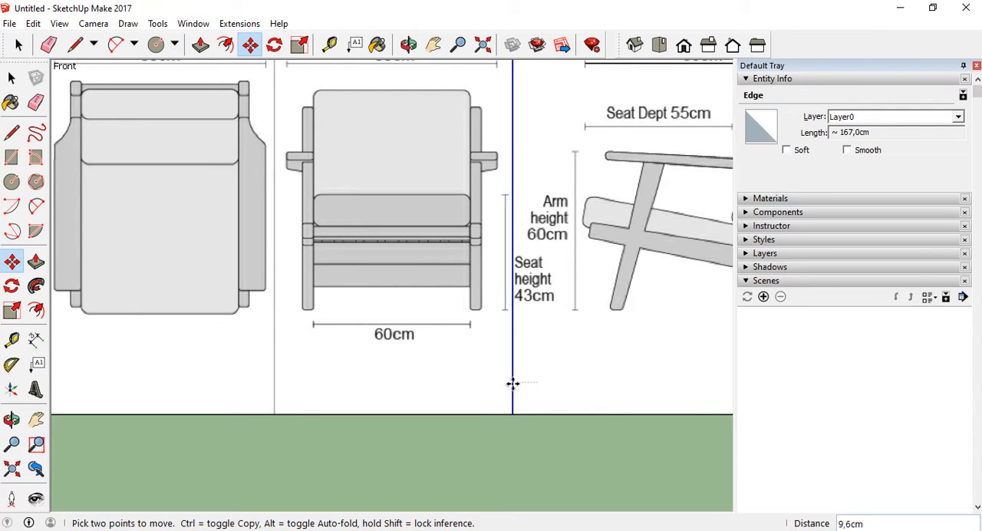
left_click(512, 383)
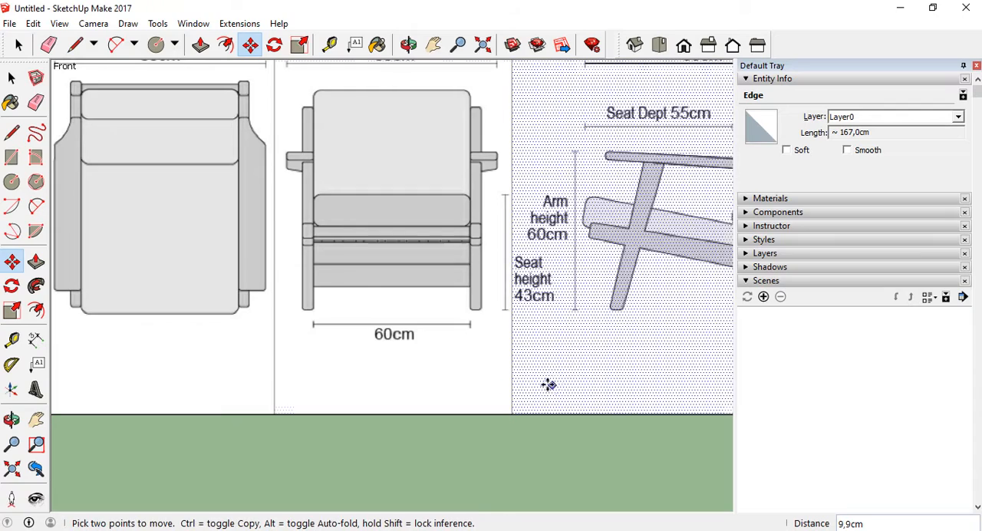
scroll(347, 381, "down", 3)
scroll(493, 351, "up", 4)
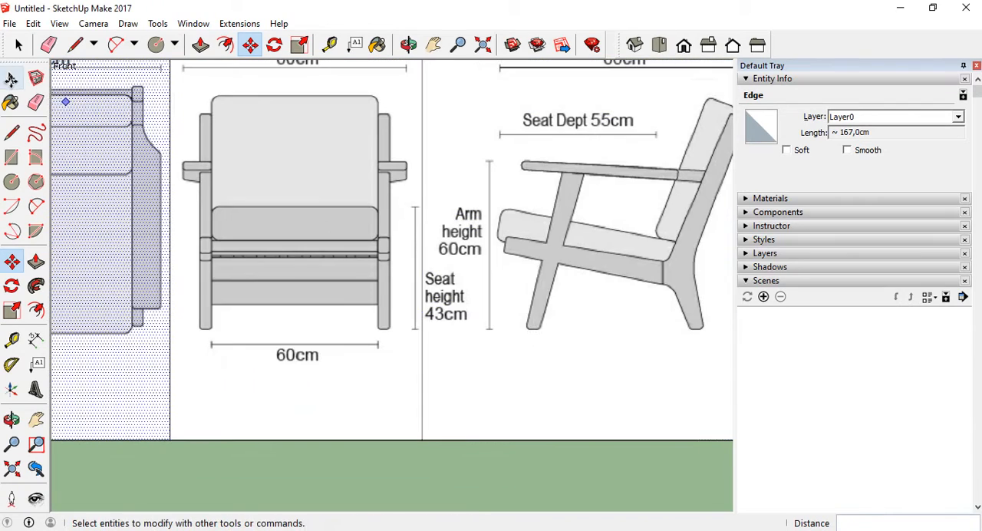
Move the dividing line between the front and side views about 7.4 cm along the red axis towards the side view
left_click(11, 79)
scroll(446, 323, "down", 2)
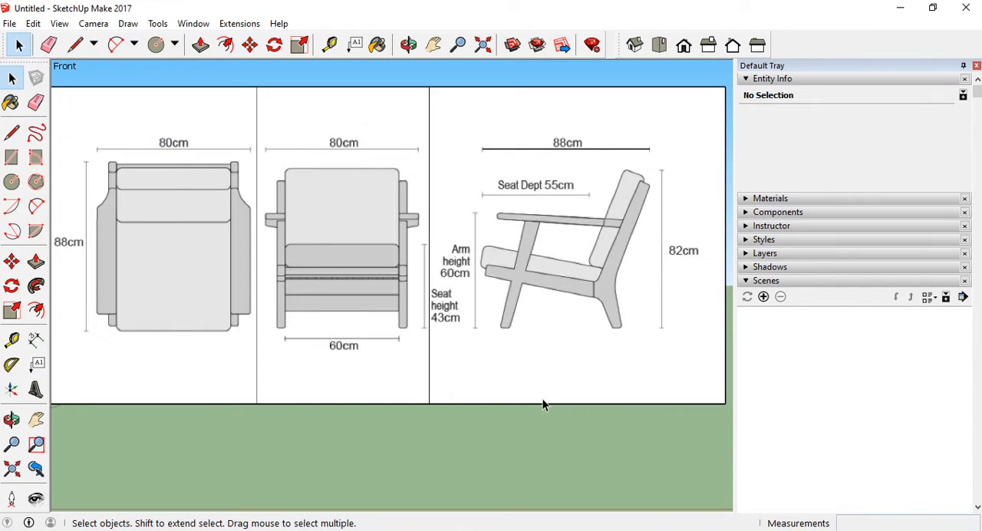
left_click(430, 129)
scroll(431, 334, "up", 3)
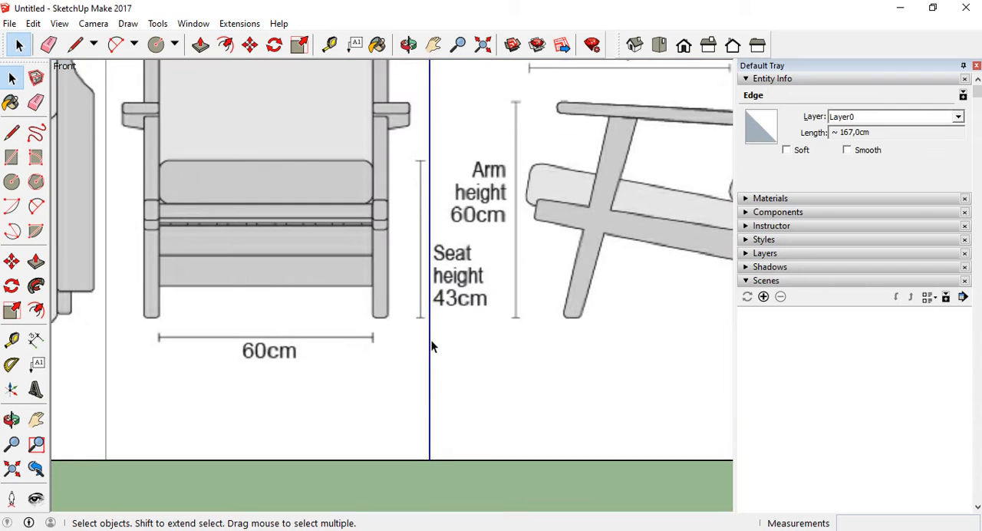
scroll(488, 312, "down", 2)
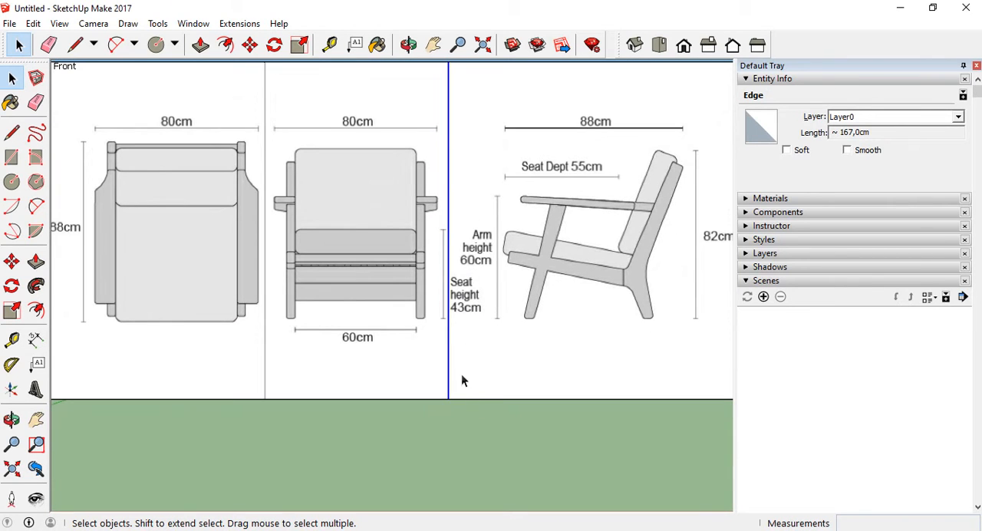
scroll(462, 374, "up", 2)
scroll(435, 390, "down", 1)
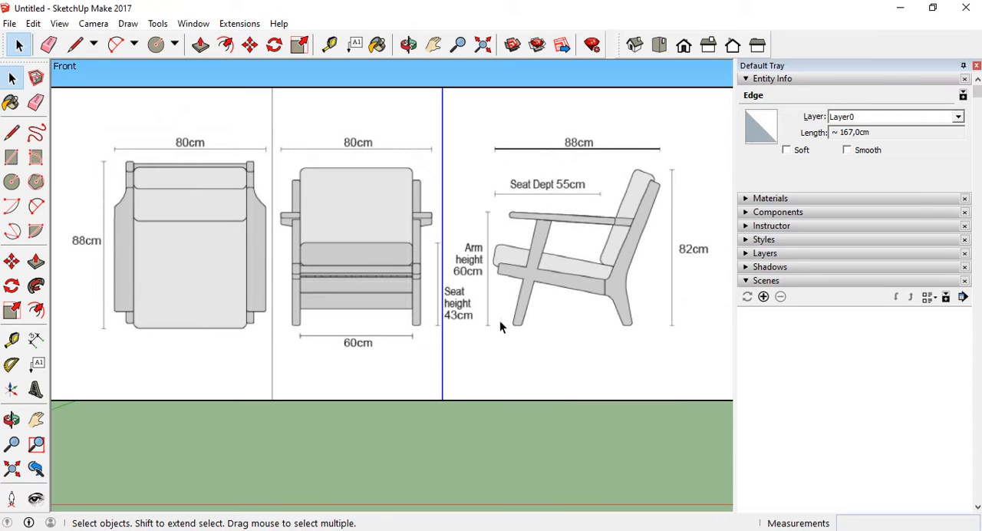
left_click(11, 262)
scroll(451, 412, "up", 1)
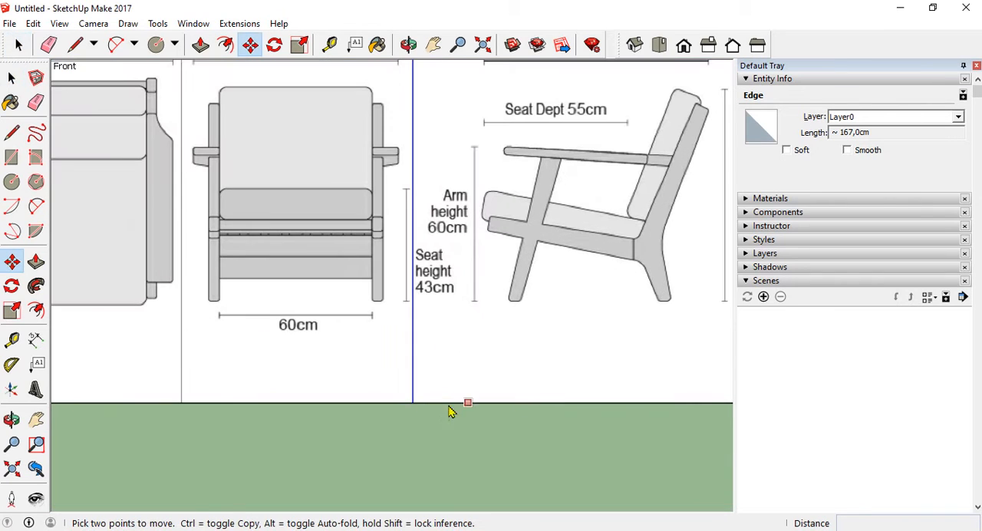
left_click(446, 407)
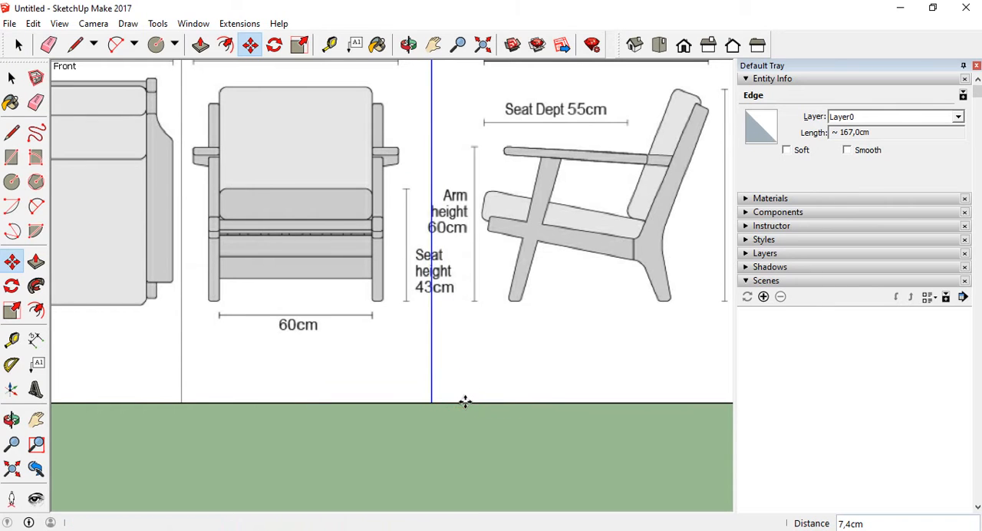
scroll(485, 393, "down", 1)
left_click(19, 44)
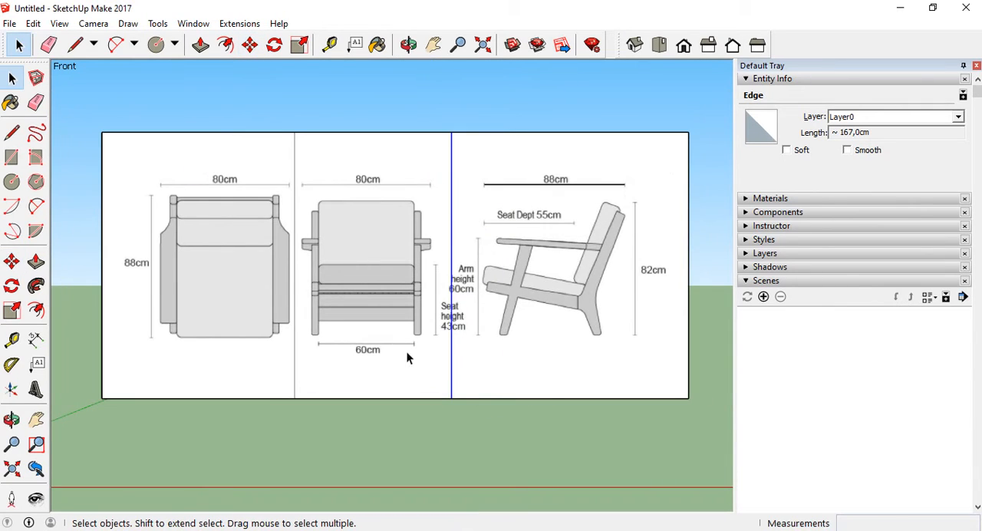
Copy the side view face about 195 cm along the red axis, clear of the original drawing
scroll(404, 355, "down", 1)
scroll(403, 363, "up", 1)
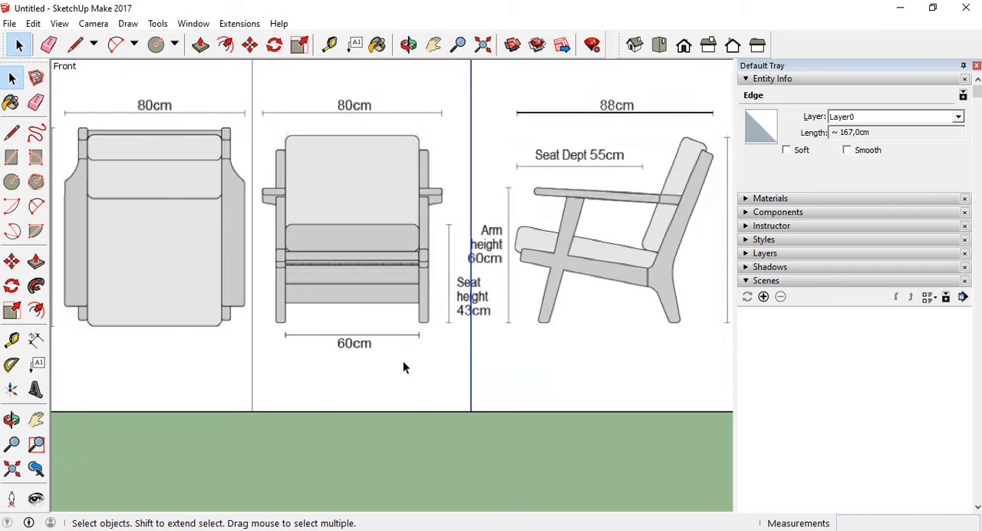
scroll(464, 347, "down", 1)
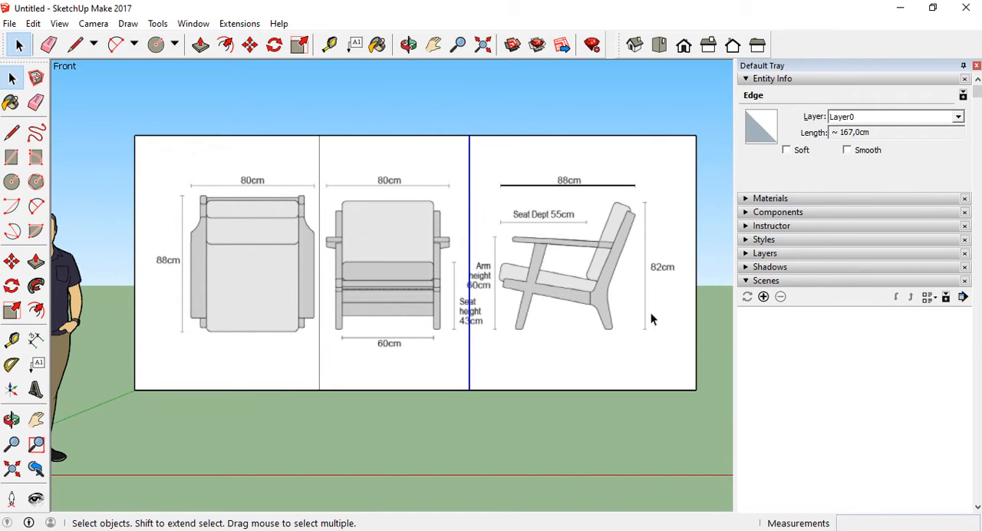
scroll(453, 257, "down", 1)
middle_click_drag(456, 258, 340, 317)
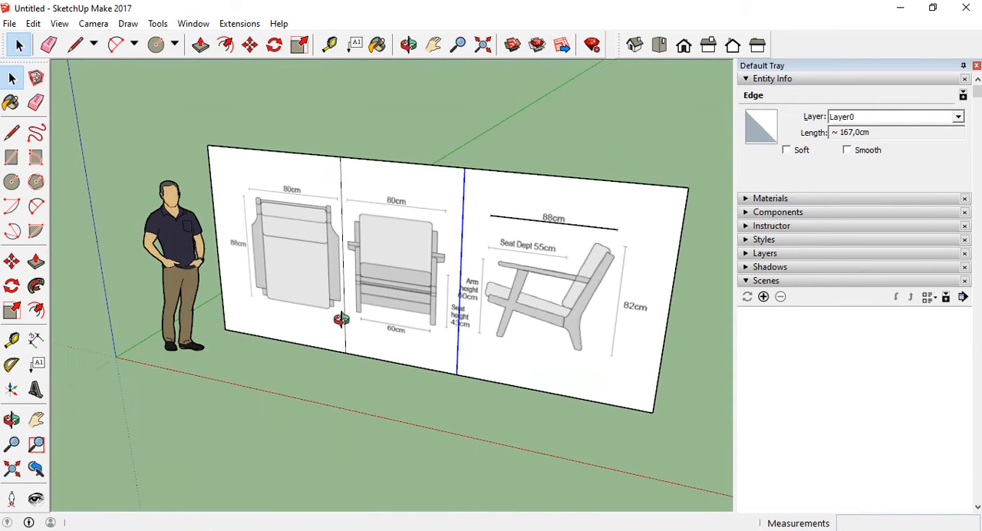
middle_click_drag(291, 253, 415, 261)
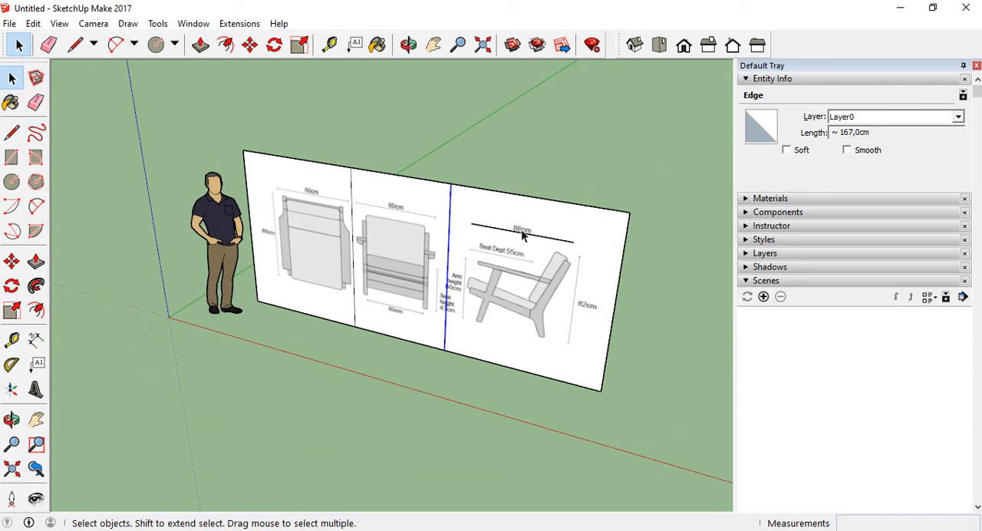
left_click(562, 304)
left_click(11, 261)
scroll(417, 292, "down", 2)
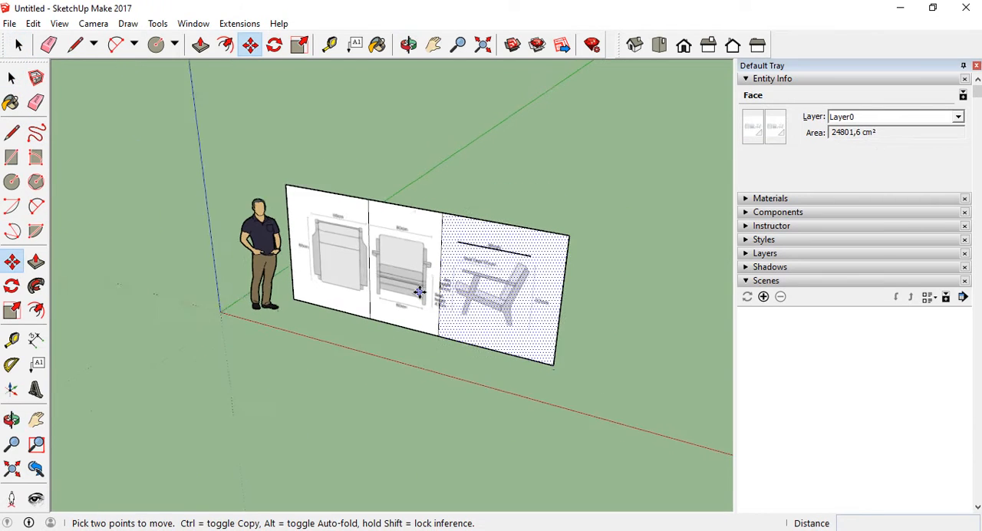
left_click(427, 355)
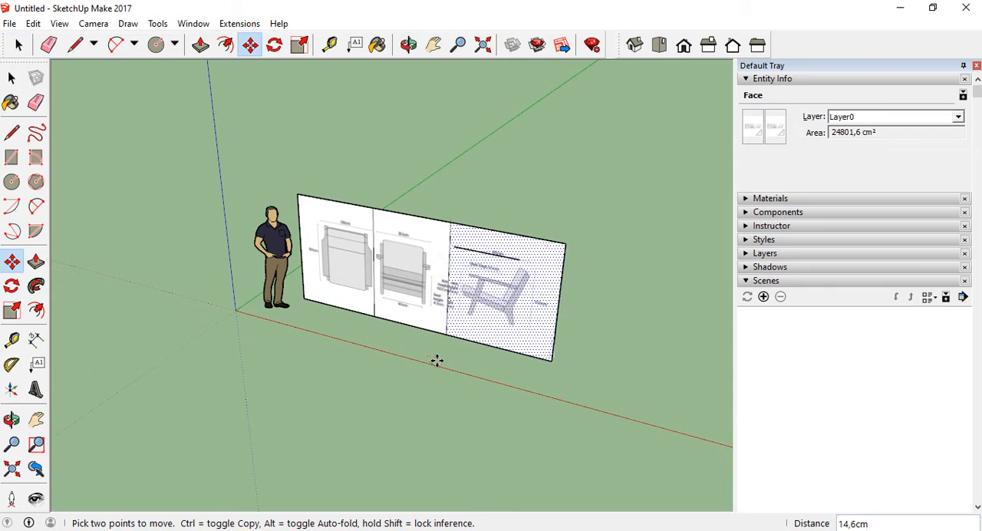
key("ctrl")
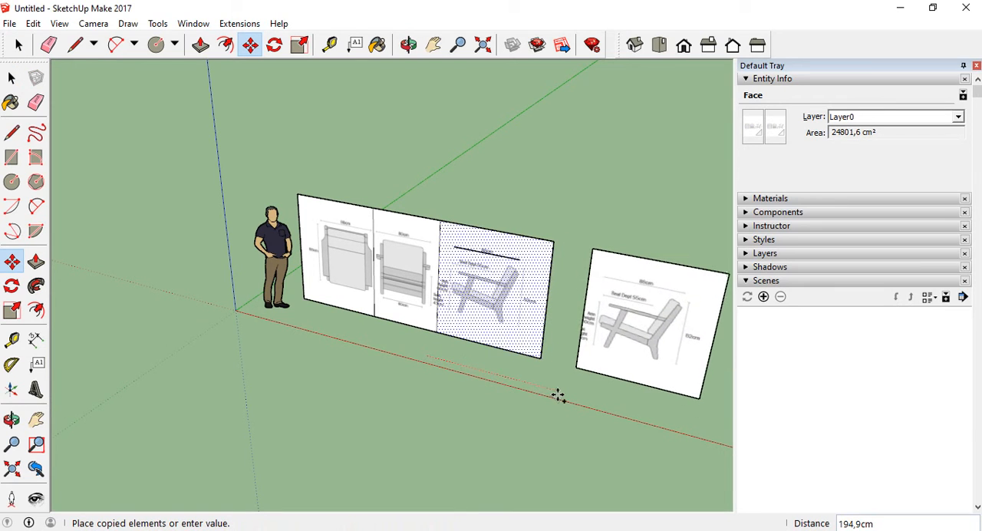
left_click(561, 397)
Delete the original side view face with its edges, including the leftover bottom edge
left_click(10, 76)
left_click(517, 197)
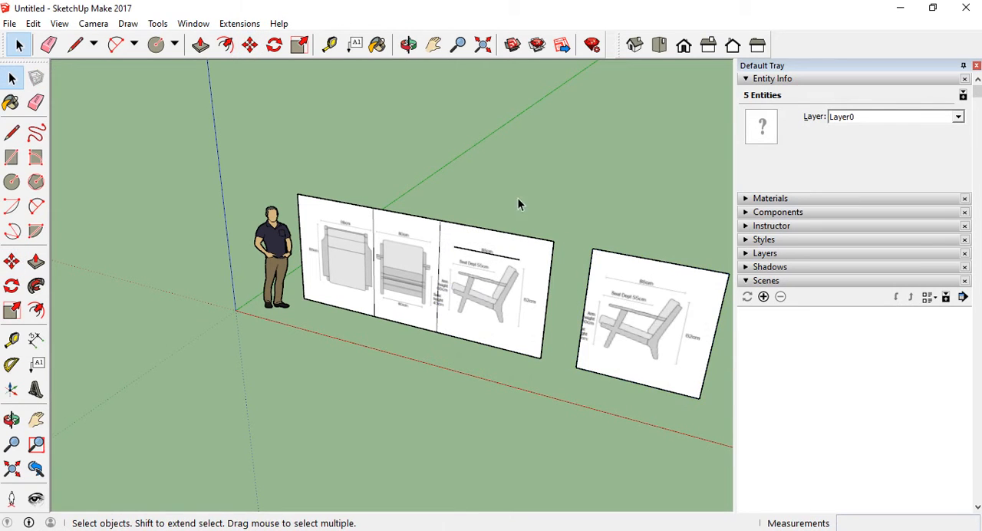
left_click_drag(570, 212, 505, 290)
key("Delete")
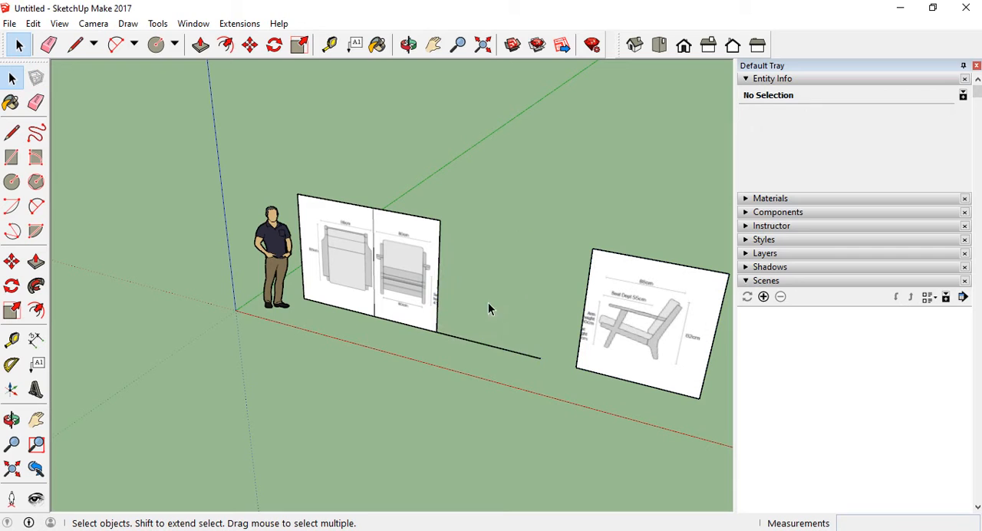
left_click_drag(485, 405, 393, 201)
key("Delete")
Copy the front view face with its edges about 137.8 cm along the red axis, between the original and the side view
left_click(11, 264)
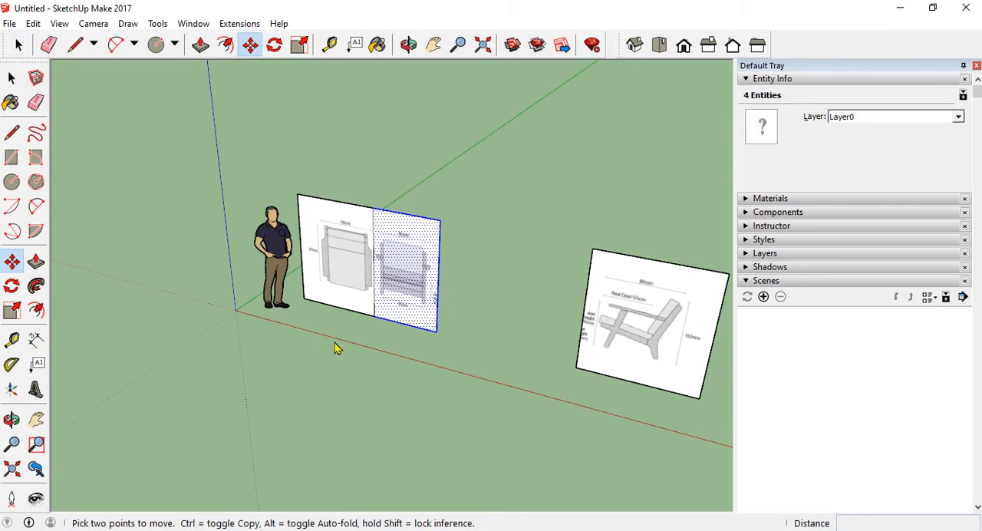
key("ctrl")
left_click(342, 344)
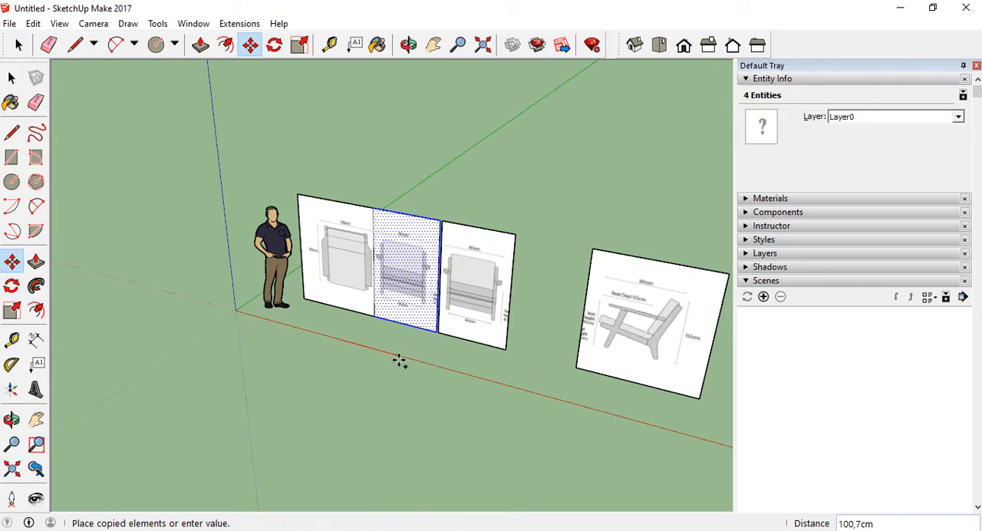
left_click(421, 368)
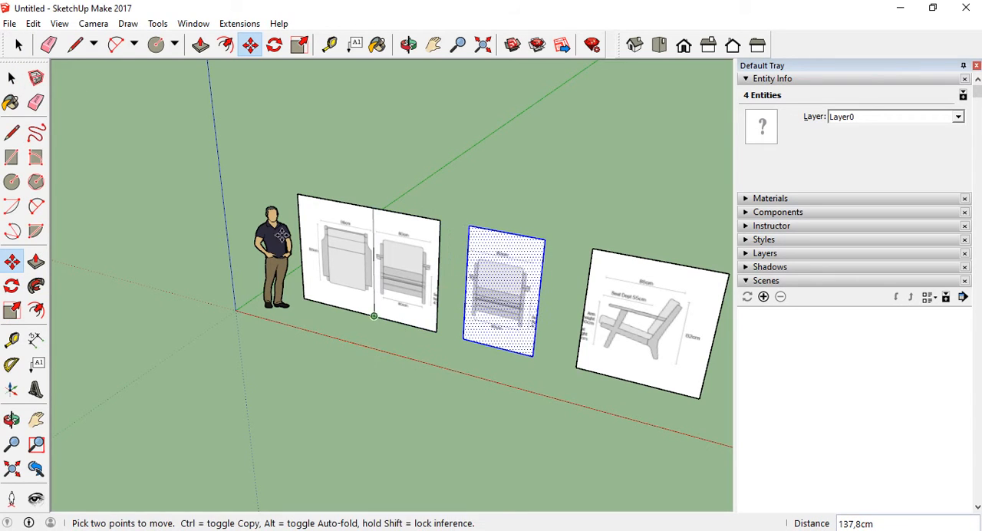
Delete the original front view face and its leftover bottom edge beside the top view
key("space")
left_click(423, 127)
left_click_drag(455, 193, 400, 298)
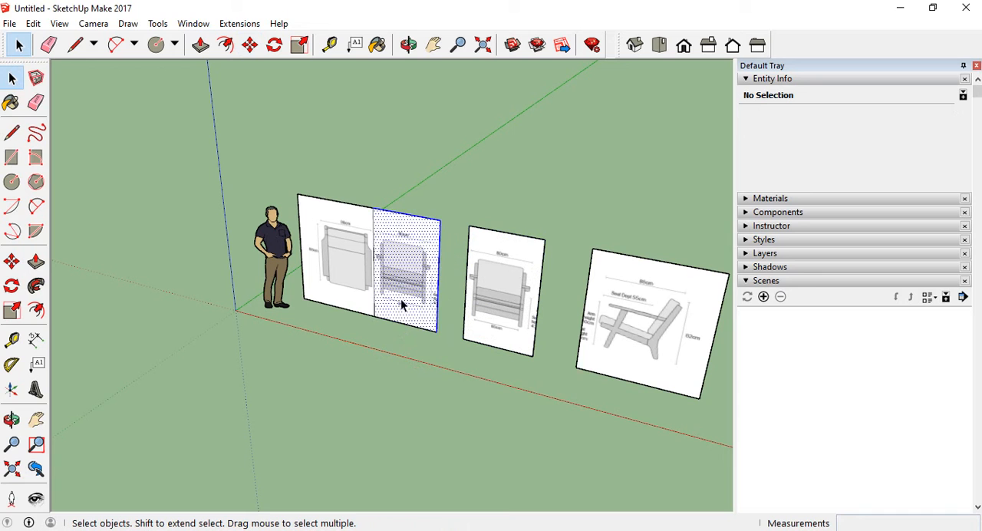
key("Delete")
left_click_drag(427, 360, 403, 304)
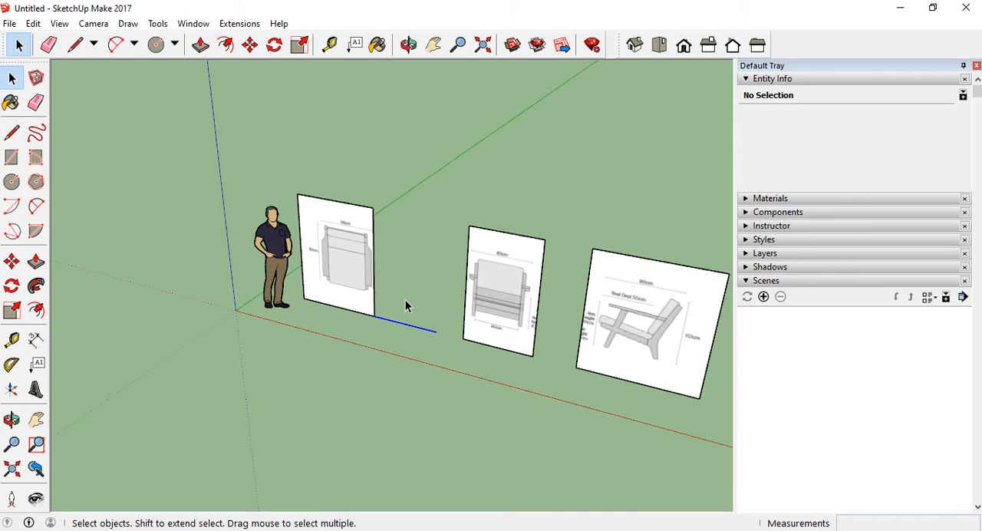
key("Delete")
Group the top view face together with its four edges
scroll(334, 248, "up", 5)
scroll(352, 263, "down", 5)
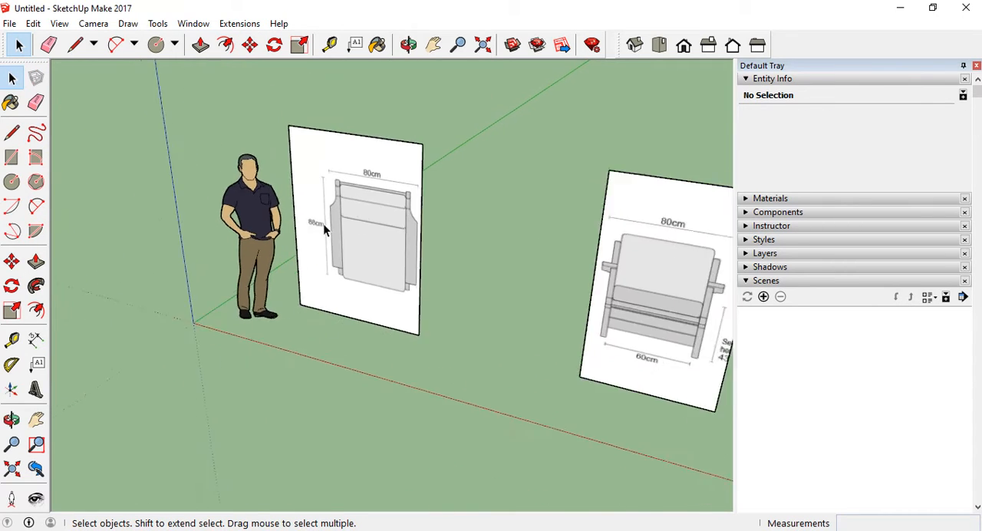
mouse_move(323, 224)
middle_mouse_down()
mouse_move(364, 252)
mouse_move(346, 244)
middle_mouse_up()
scroll(364, 253, "down", 3)
scroll(345, 244, "up", 3)
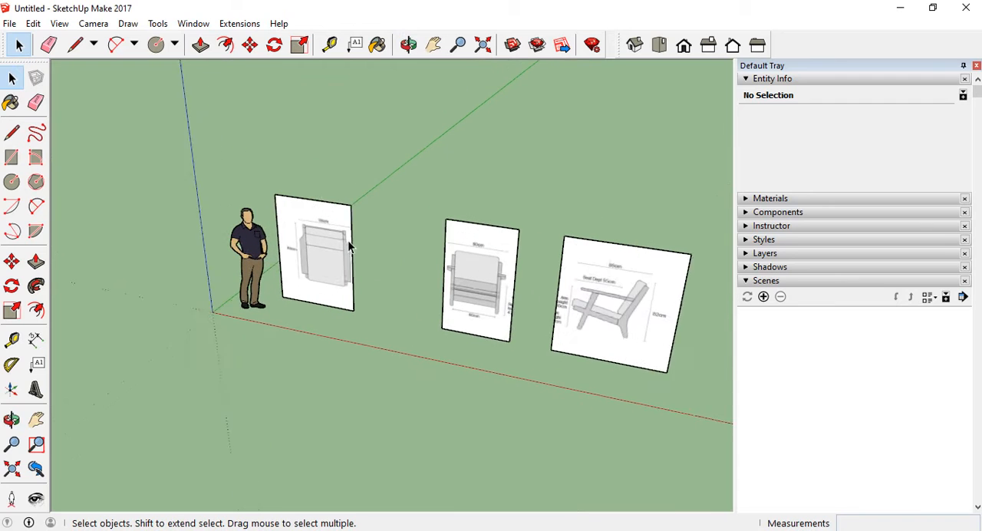
left_click_drag(384, 252, 316, 159)
left_click(373, 316)
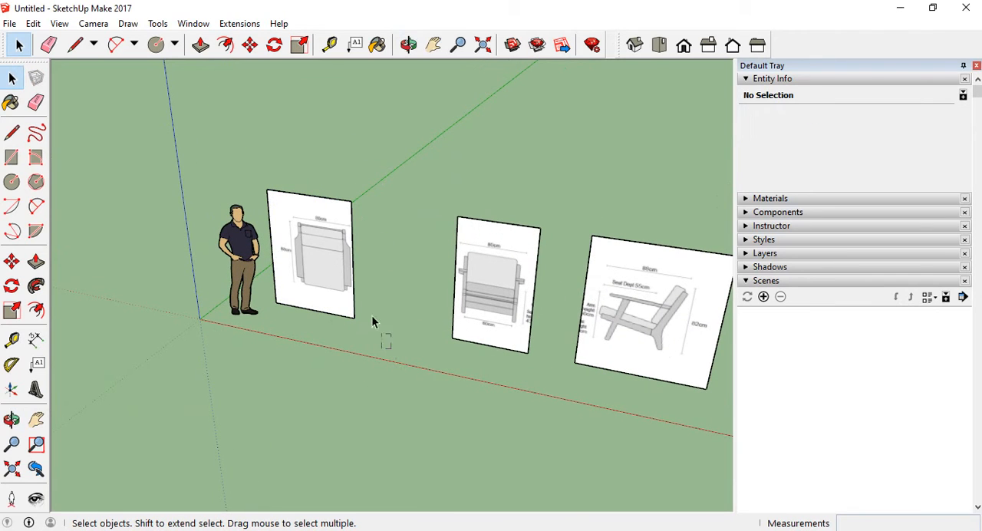
left_click_drag(264, 141, 266, 142)
right_click(307, 247)
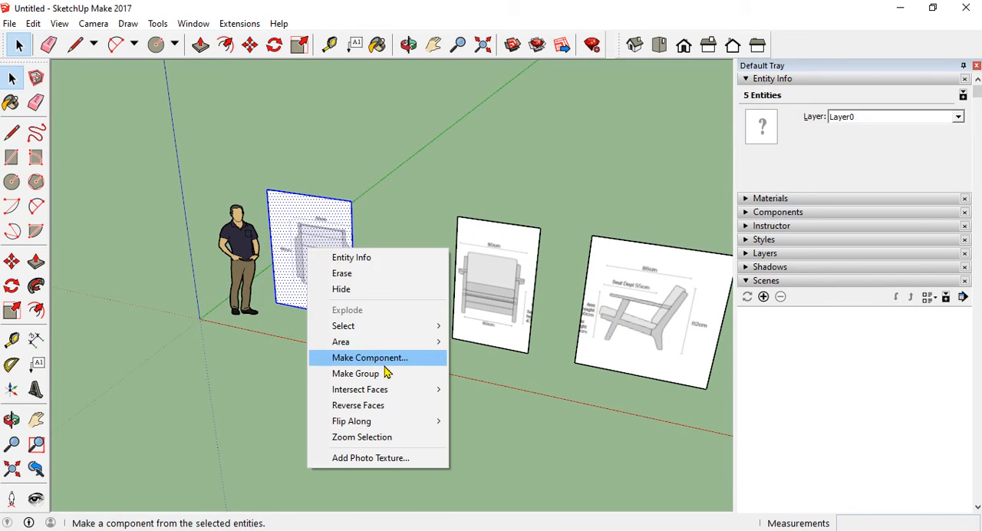
key("Escape")
Group the front view face together with its four edges
left_click_drag(570, 183, 439, 384)
right_click(485, 269)
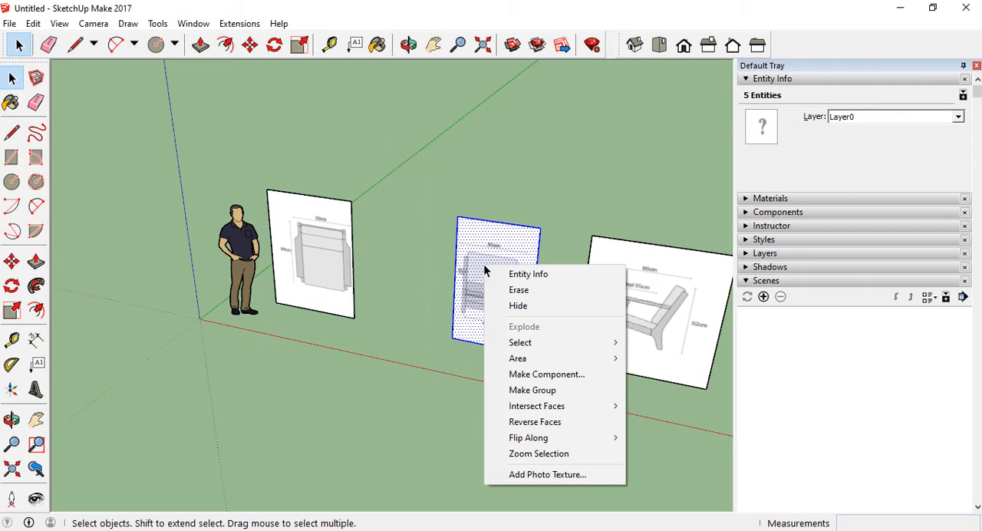
left_click(535, 392)
Group the side view face together with its edges, check that it selects as one object, and deselect it
left_click_drag(632, 212, 572, 397)
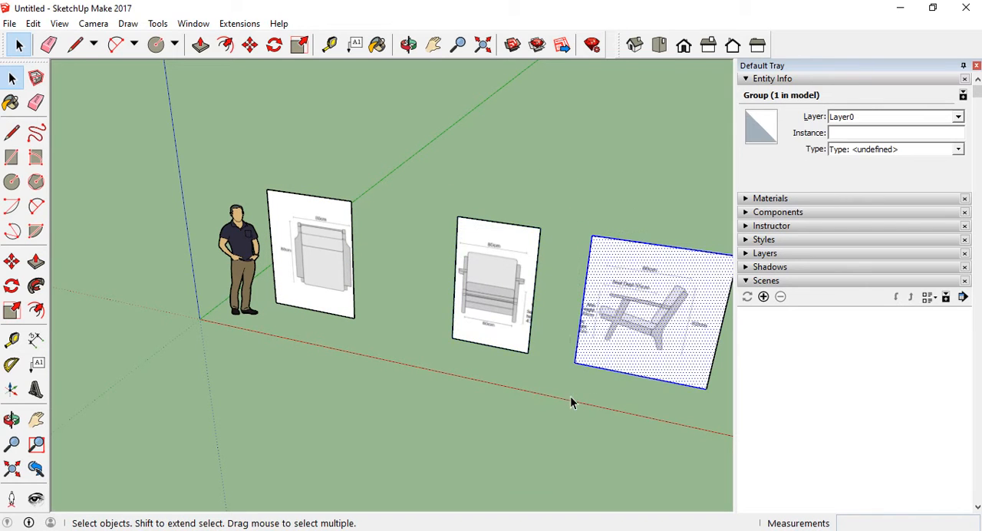
scroll(418, 287, "down", 1)
left_click_drag(543, 212, 543, 212)
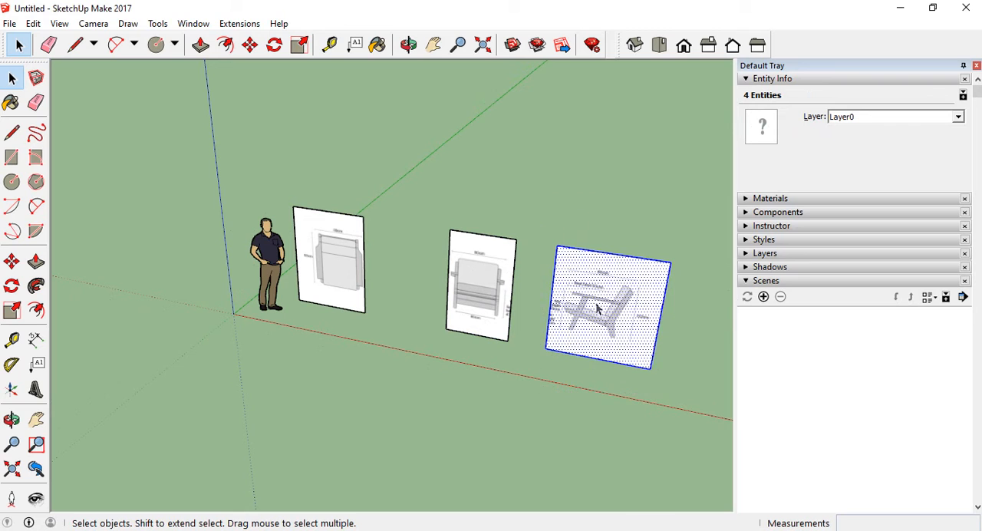
right_click(595, 301)
left_click(652, 432)
left_click(621, 187)
left_click(606, 300)
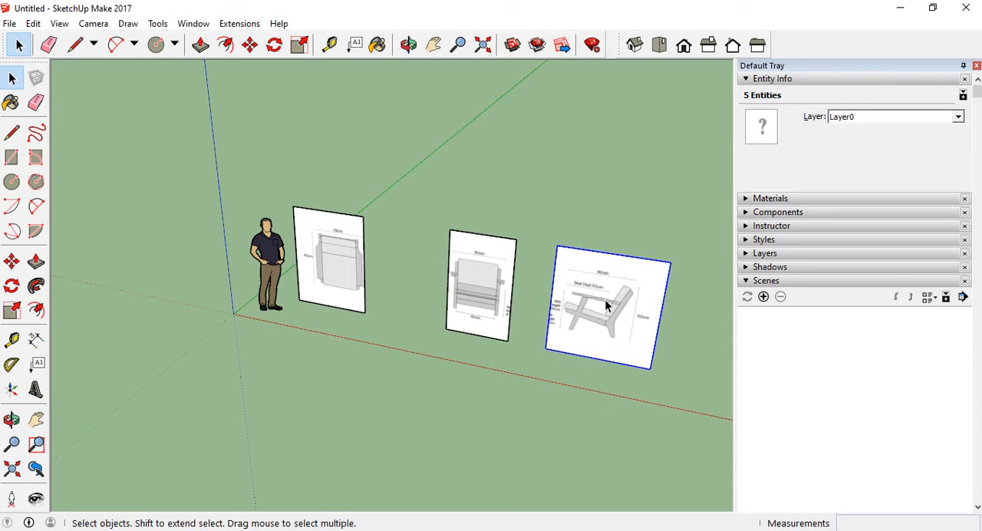
left_click(517, 158)
Examine the three separated top, front and side view panels from several angles and distances
scroll(309, 287, "up", 3)
scroll(300, 289, "down", 3)
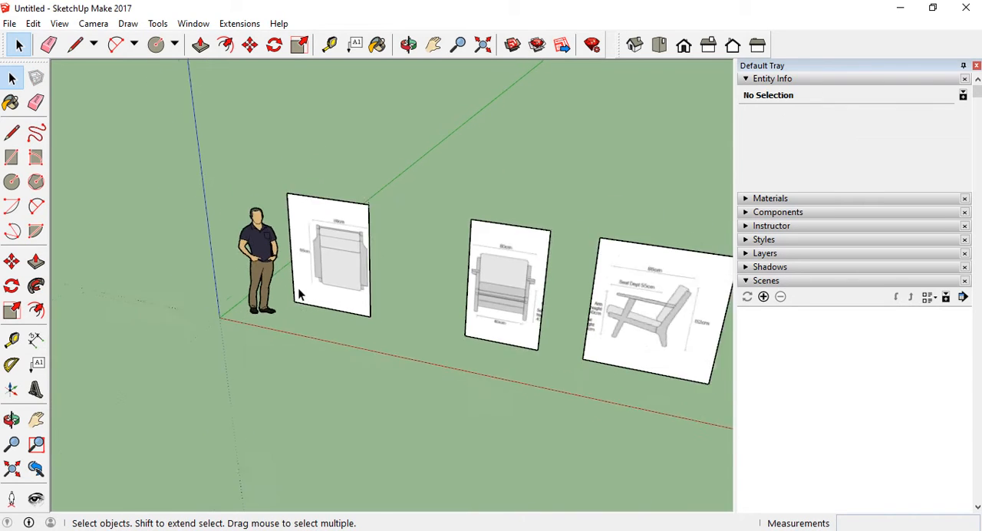
middle_click_drag(453, 267, 442, 331)
scroll(442, 335, "up", 8)
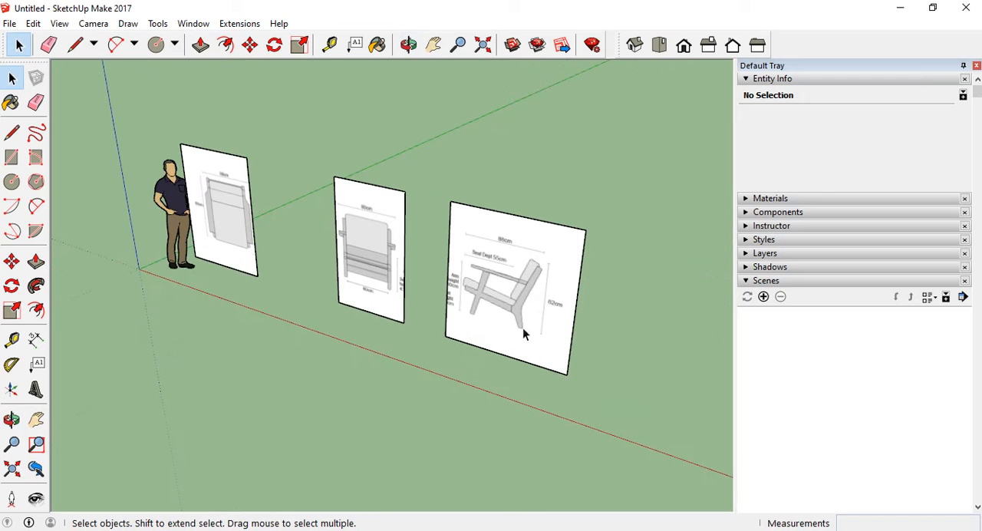
scroll(453, 326, "down", 8)
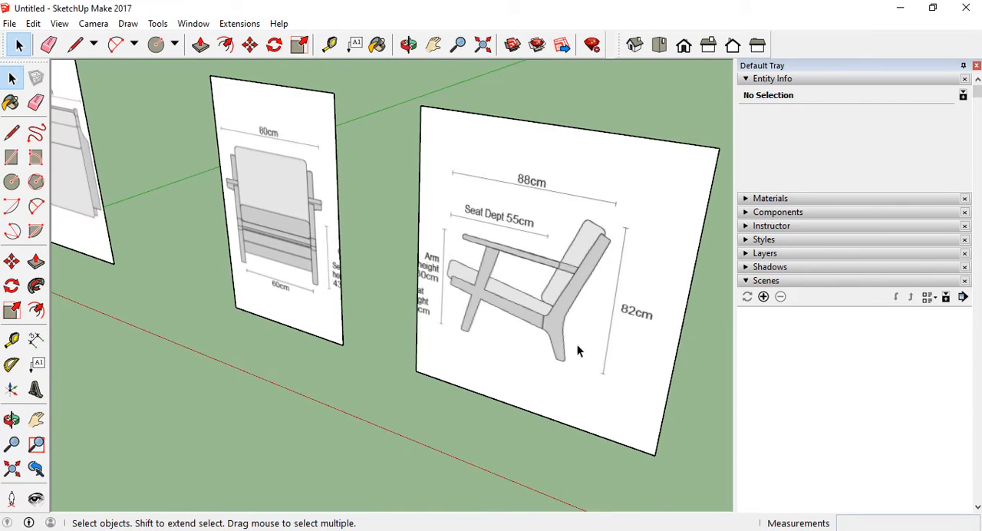
middle_click_drag(413, 321, 498, 272)
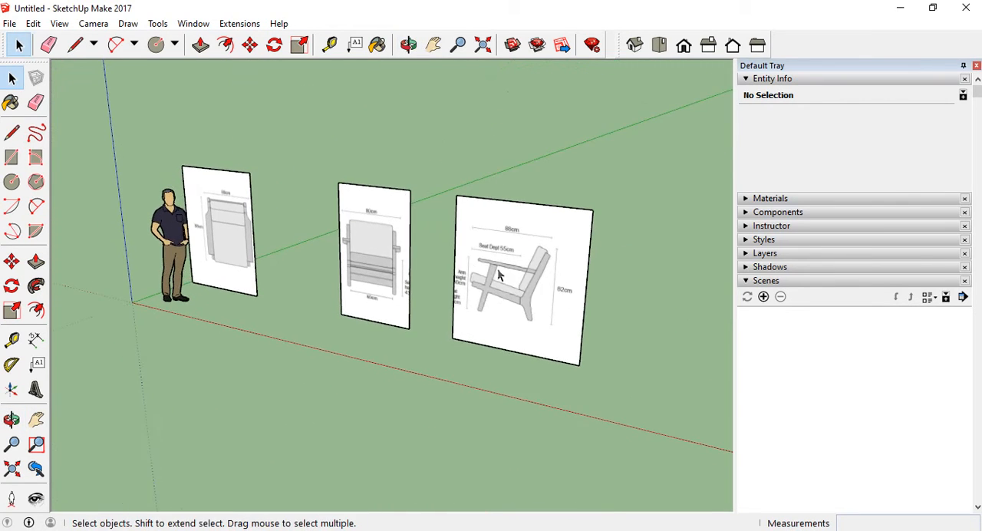
scroll(457, 277, "up", 3)
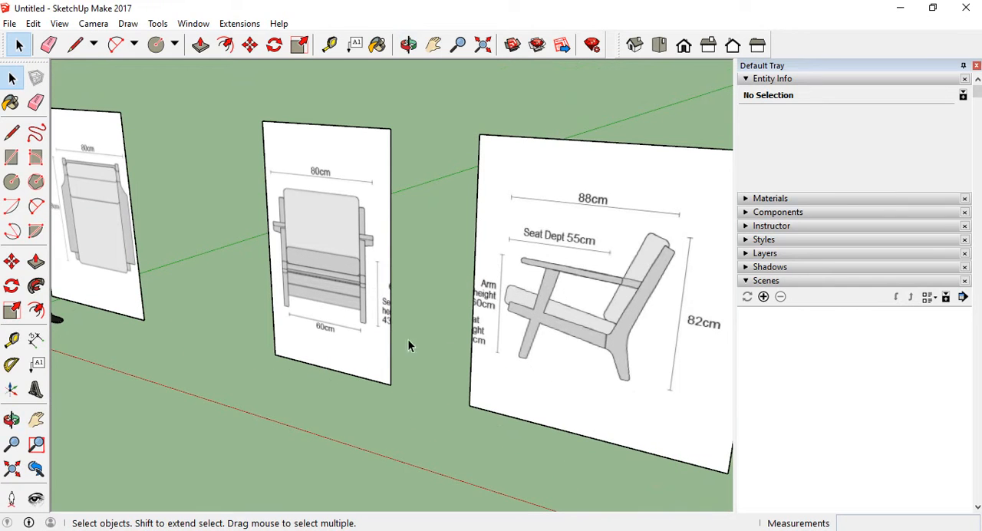
scroll(315, 303, "down", 5)
middle_click_drag(335, 307, 358, 310)
scroll(323, 337, "up", 2)
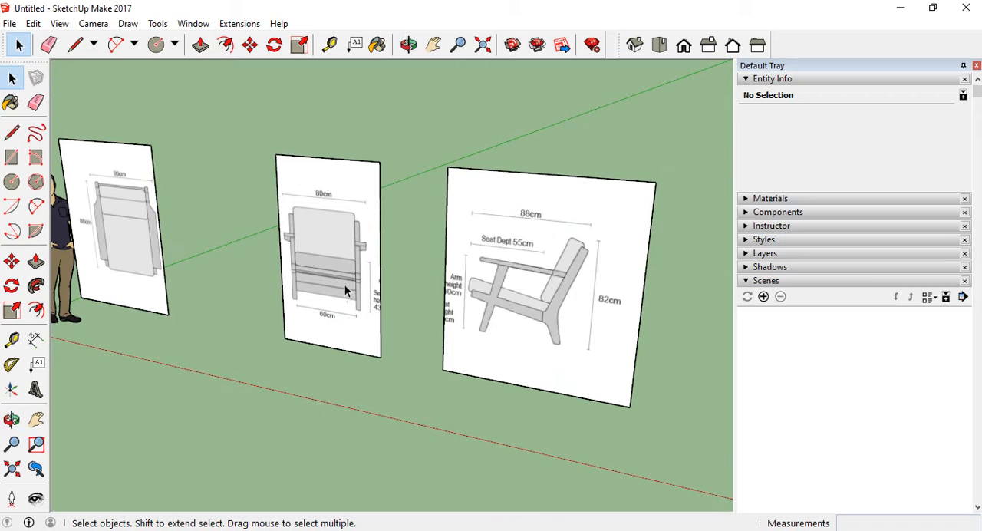
Rotate the side view panel 180° around the vertical axis through its lower corner nearest the front view panel
middle_click_drag(426, 289, 384, 285)
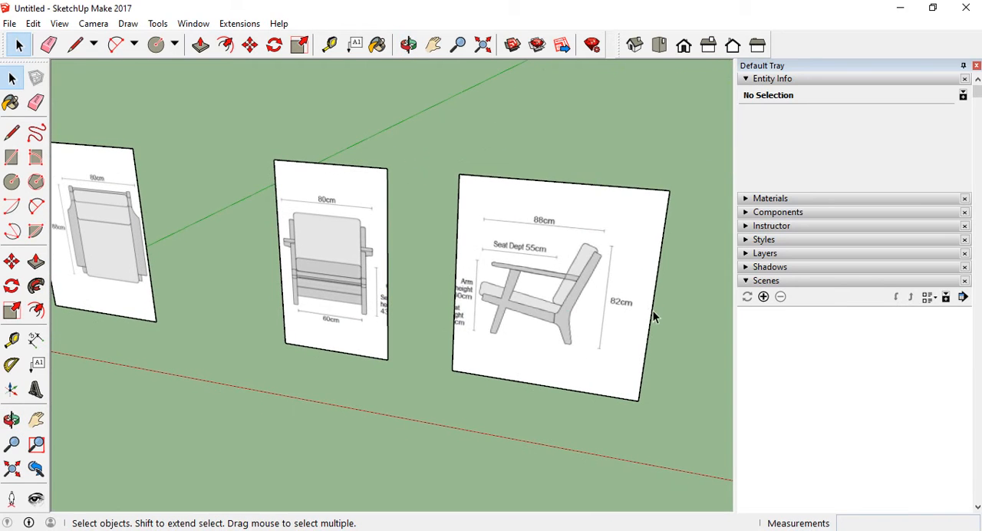
left_click(470, 308)
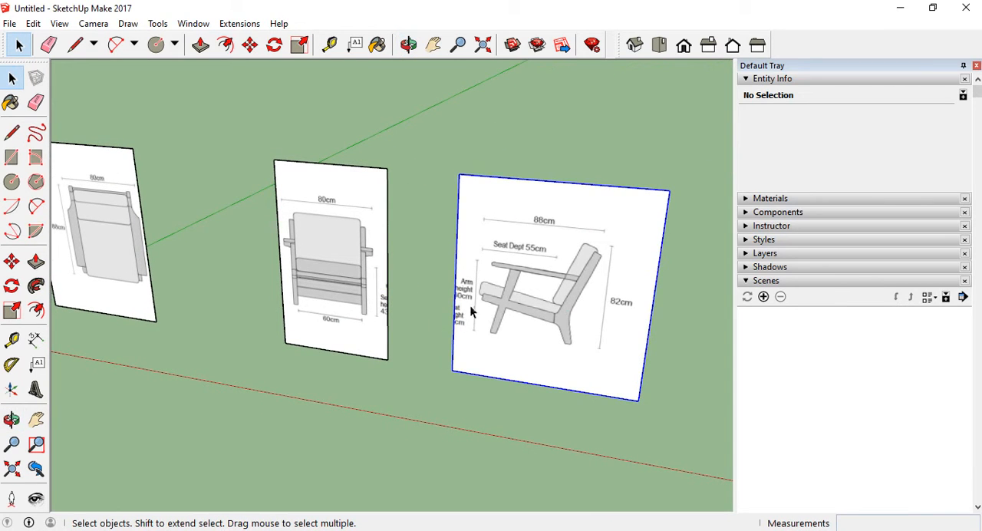
left_click(12, 285)
left_click(451, 371)
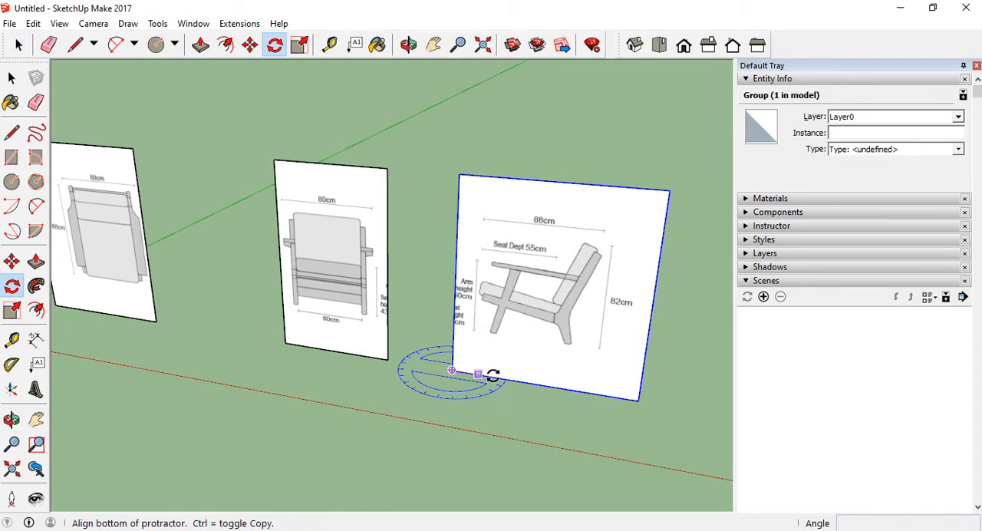
left_click(638, 400)
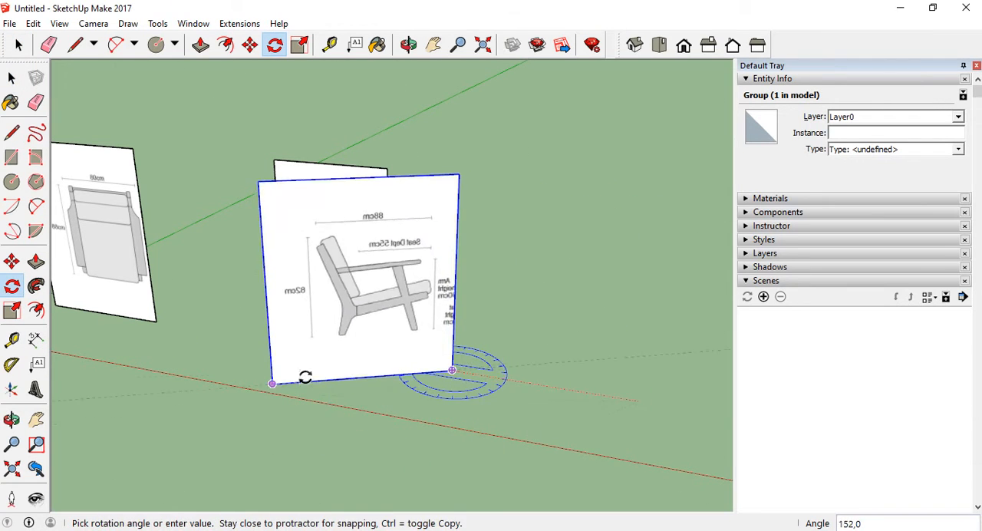
left_click(273, 346)
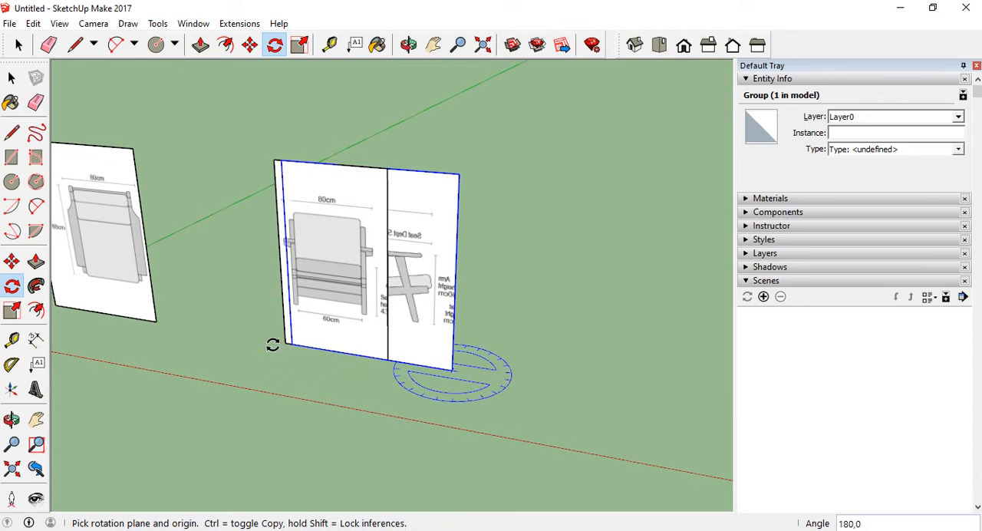
Move the side view panel by its lower corner so it adjoins the front view panel's lower corner, edge to edge
left_click(11, 261)
left_click(448, 371)
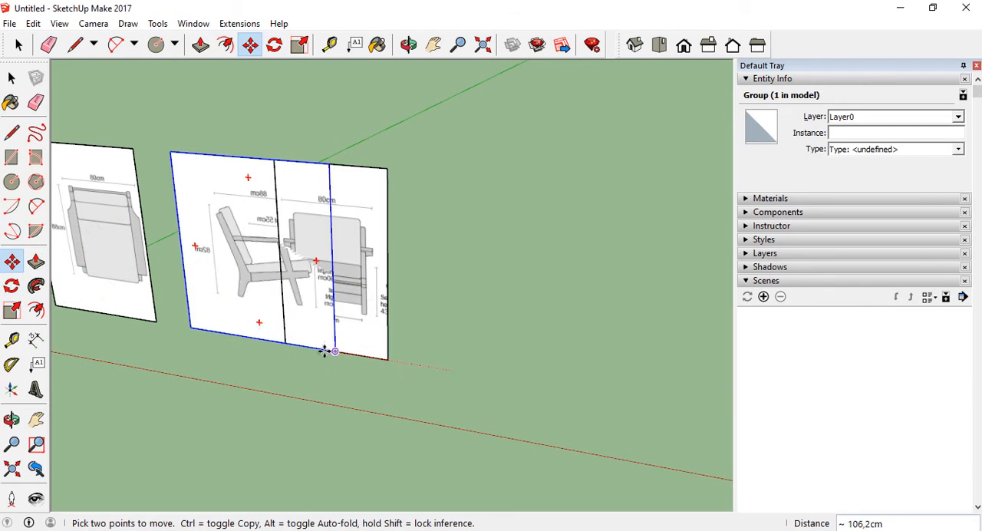
left_click(282, 344)
scroll(599, 364, "down", 2)
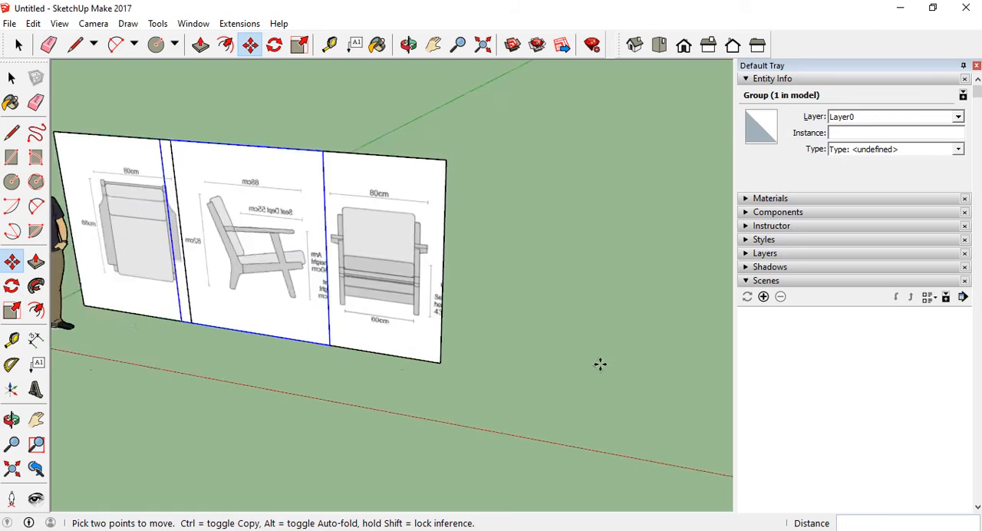
scroll(297, 271, "up", 2)
scroll(300, 274, "down", 1)
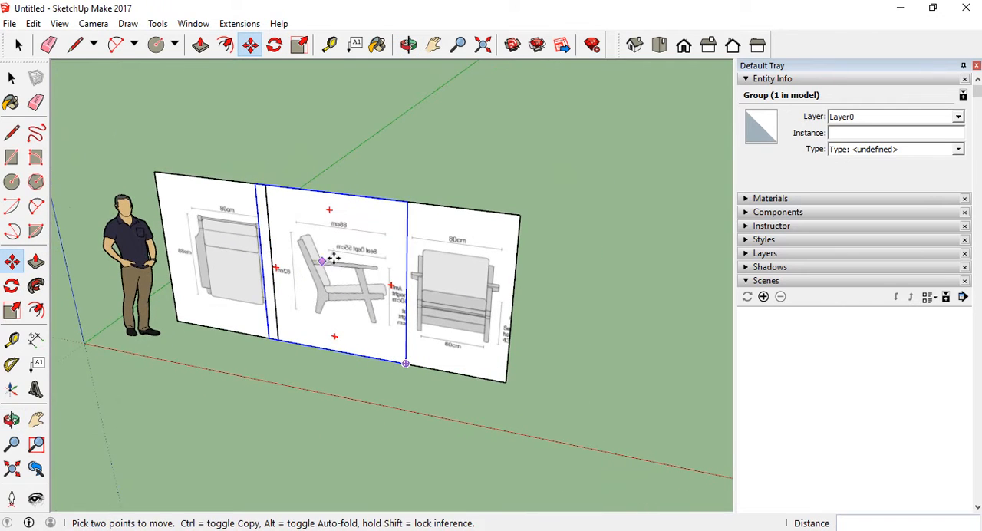
Move the top view panel about 60 cm forward, clear of the side view panel
left_click(12, 78)
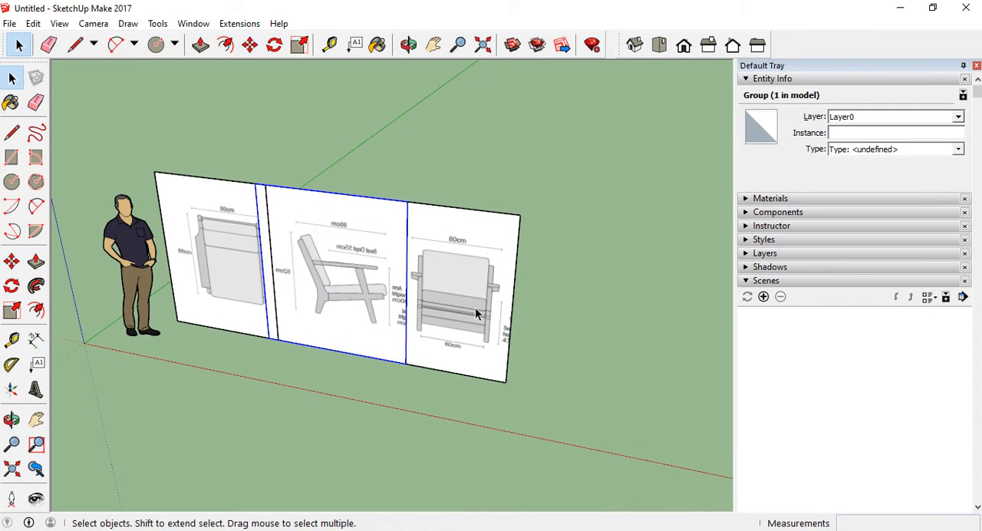
left_click(225, 246)
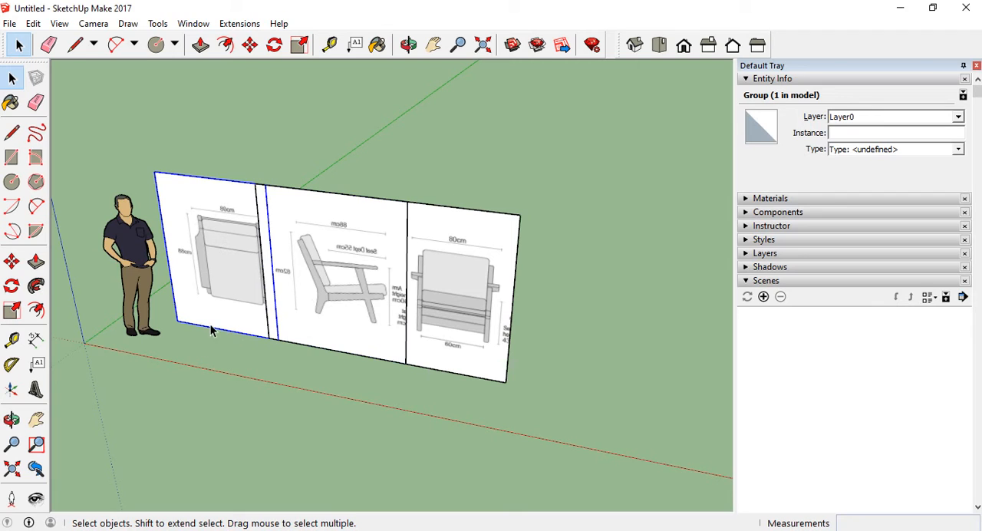
left_click(12, 261)
left_click(277, 366)
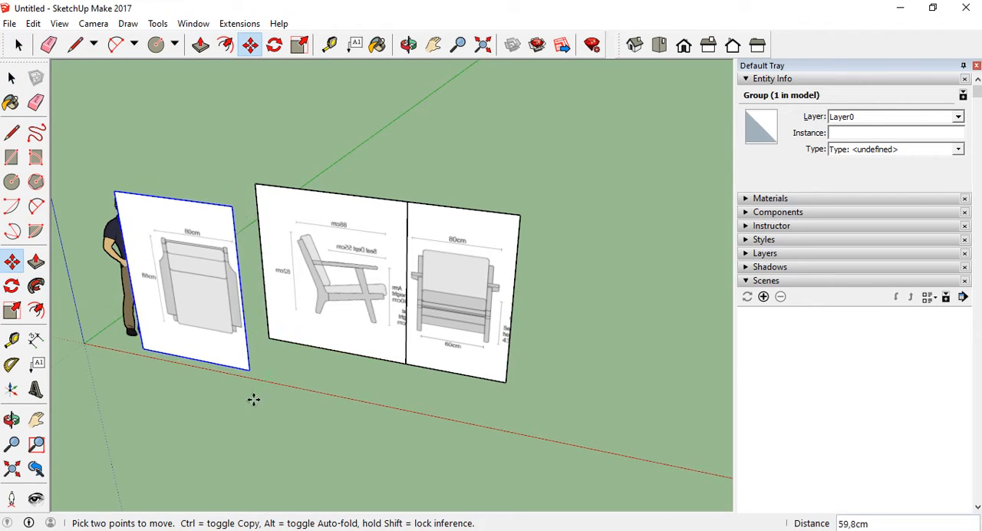
left_click(285, 401)
Rotate the top view panel 90° around the vertical axis so it stands perpendicular to the other panels
left_click(12, 285)
left_click(265, 400)
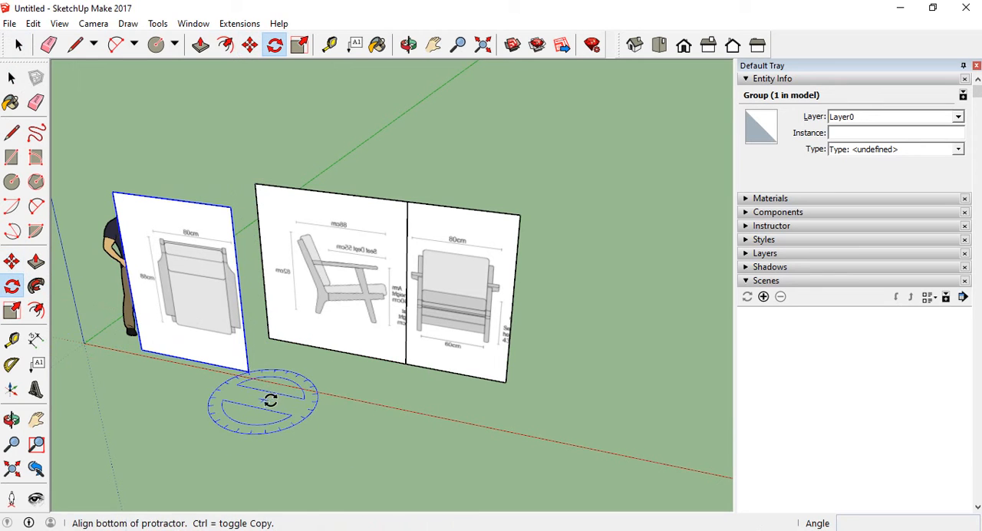
left_click(307, 402)
left_click(298, 371)
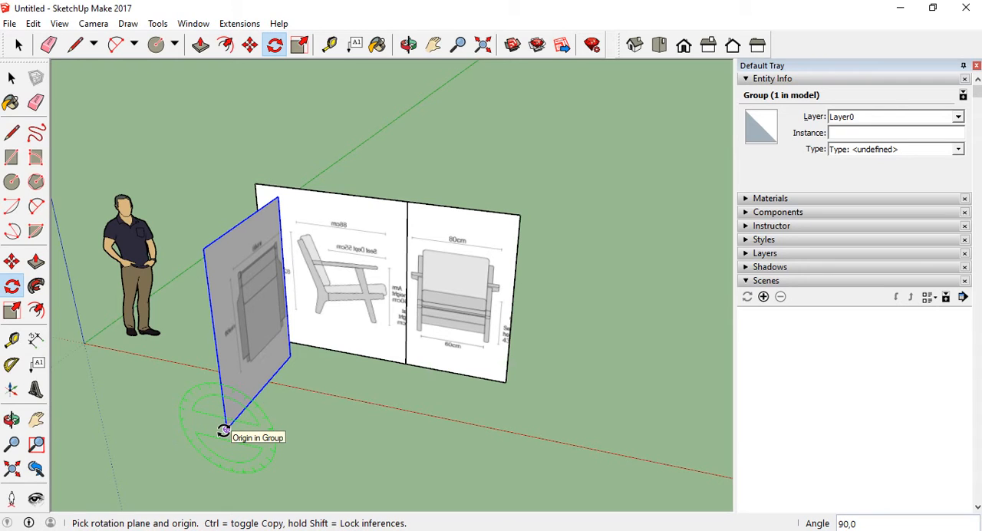
Rotate the top view panel 90° about its lower corner so it lies flat on the ground
left_click_drag(223, 431, 223, 427)
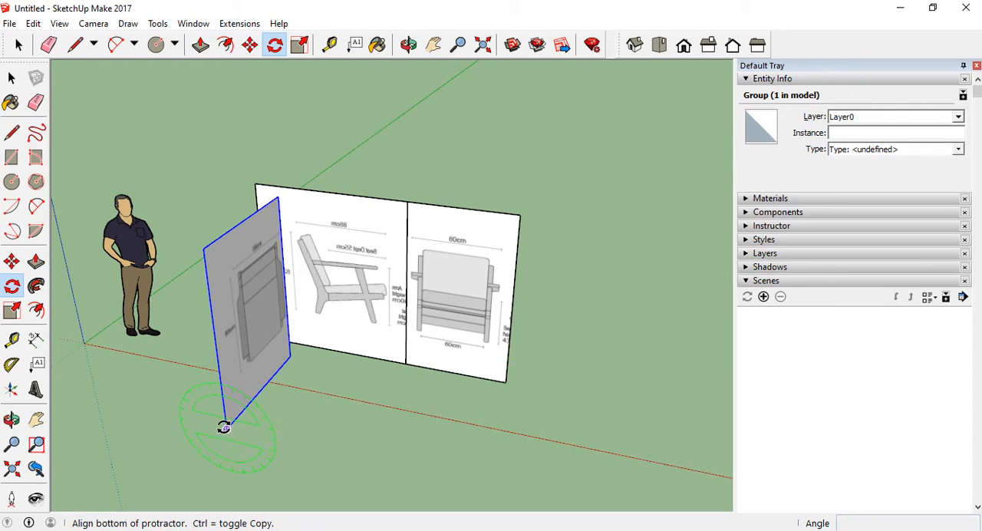
left_click(201, 247)
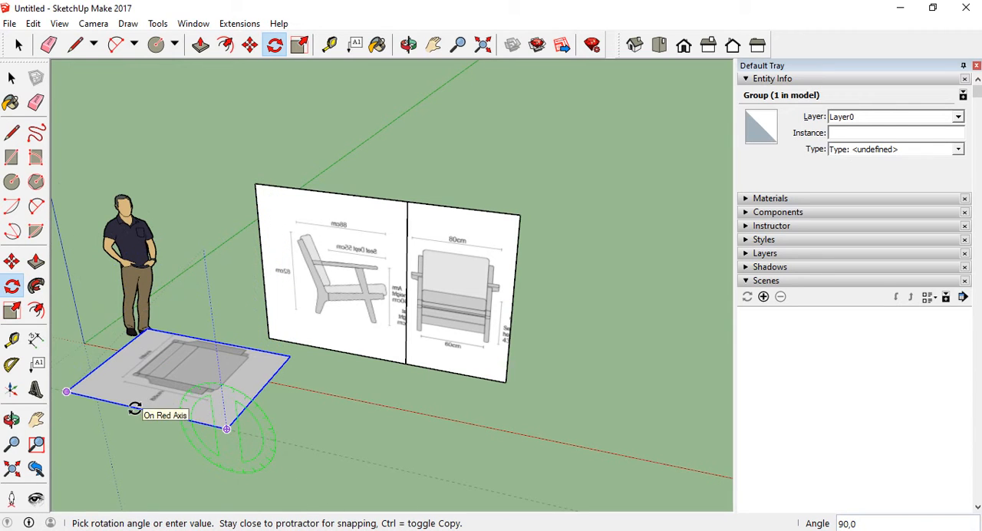
left_click(134, 408)
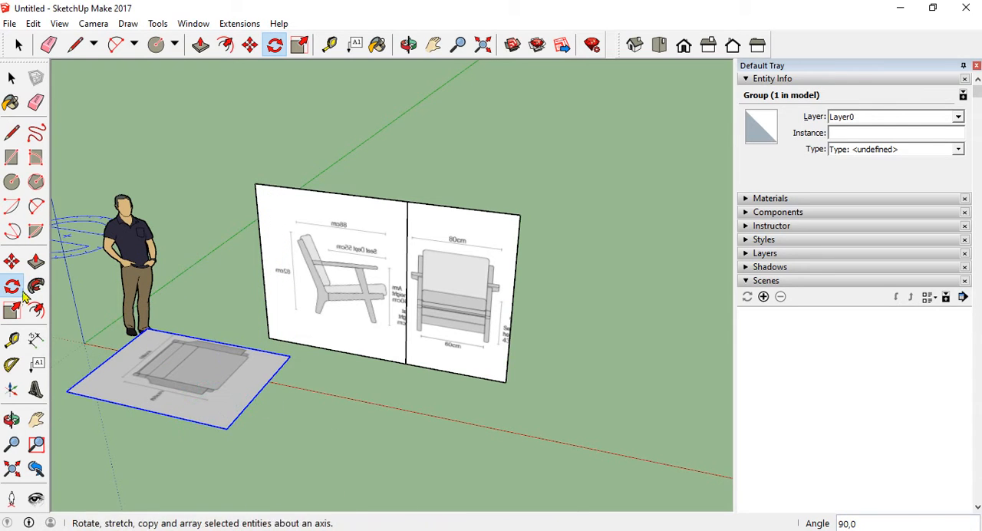
Move the flat top view panel against the base of the side view panel, snapping its corner to the side panel's lower outer corner
left_click(12, 262)
left_click(69, 392)
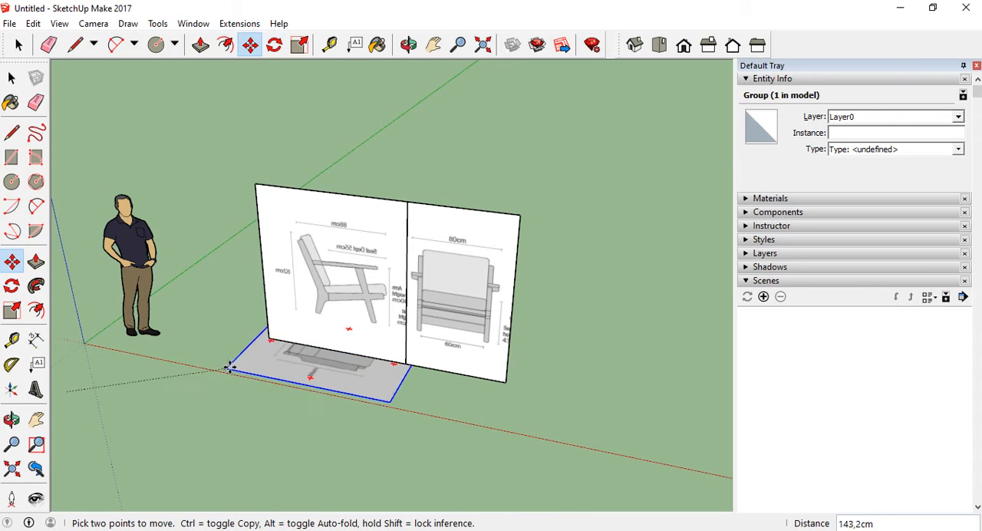
left_click(268, 340)
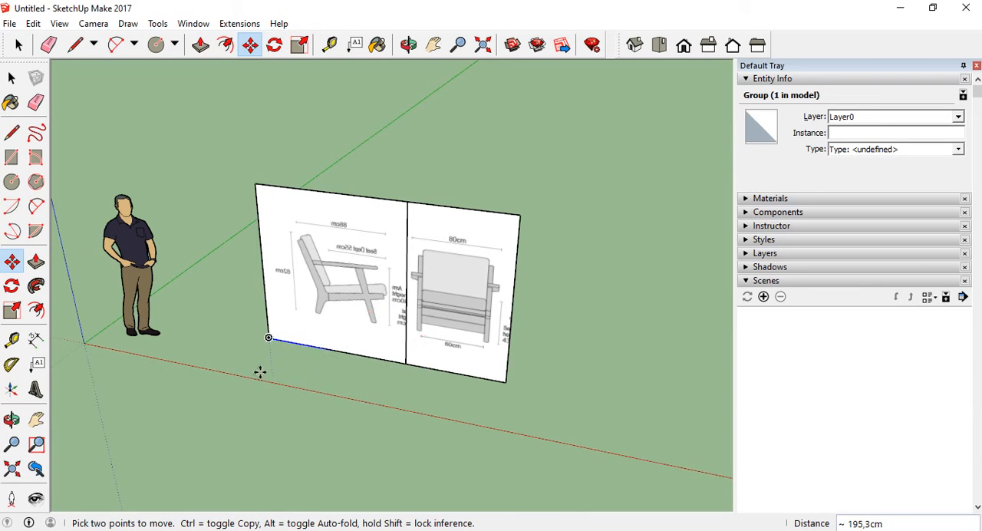
middle_click_drag(258, 371, 230, 357)
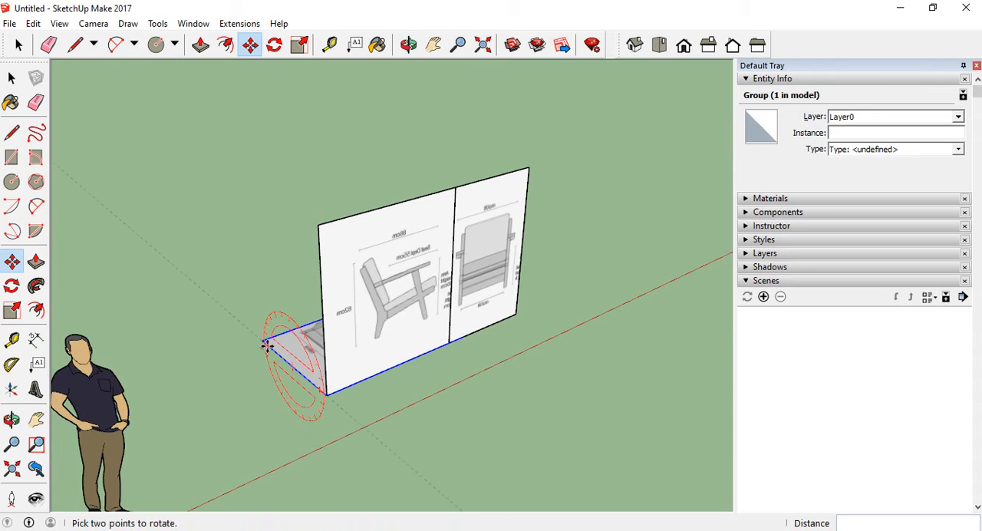
left_click(261, 340)
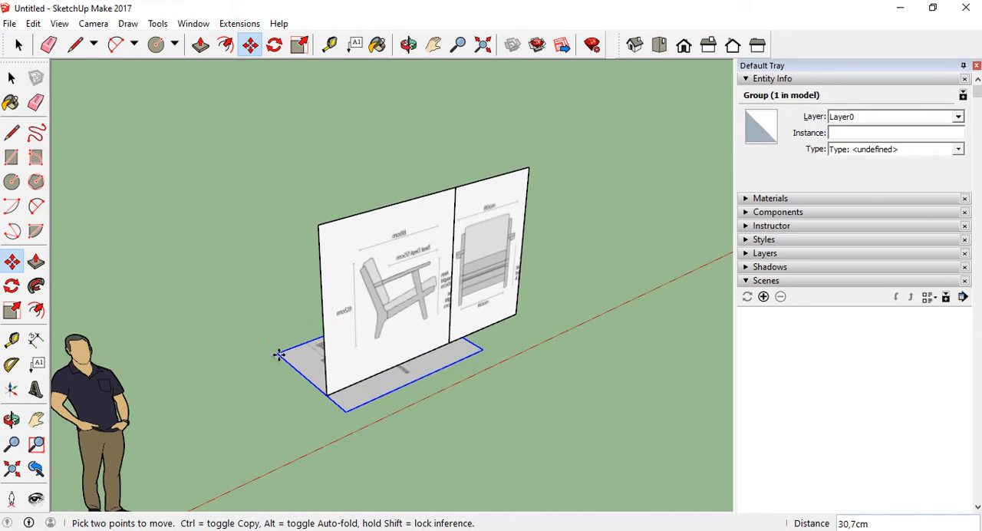
left_click(328, 395)
Examine how the flat top view panel lines up with the upright side and front view panels
middle_click_drag(497, 421, 153, 401)
scroll(368, 392, "up", 4)
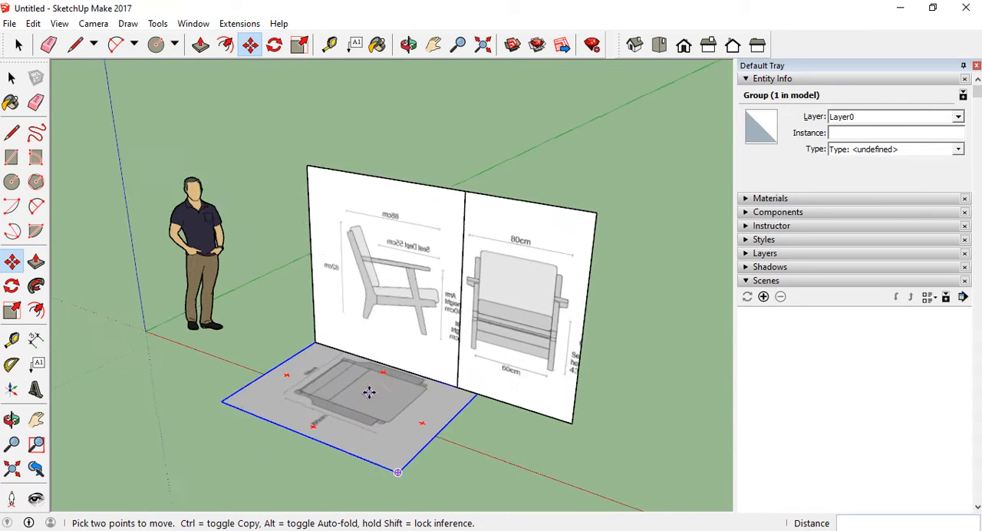
middle_click_drag(369, 392, 448, 394)
scroll(382, 385, "down", 2)
middle_click_drag(382, 384, 416, 401)
scroll(468, 291, "up", 5)
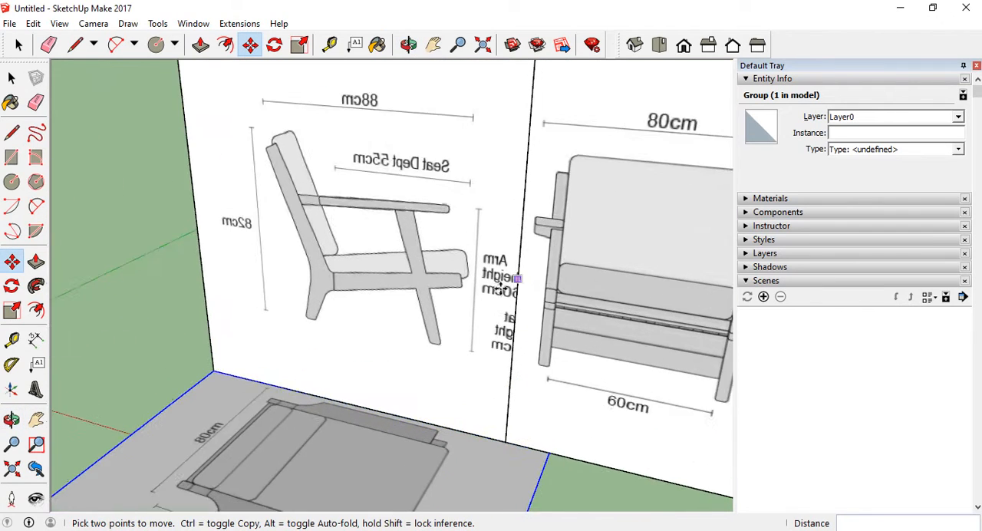
scroll(468, 292, "down", 2)
Draw a line from the armrest's front end in the side view, outward perpendicular to the panel and straight down to the top view
left_click(12, 132)
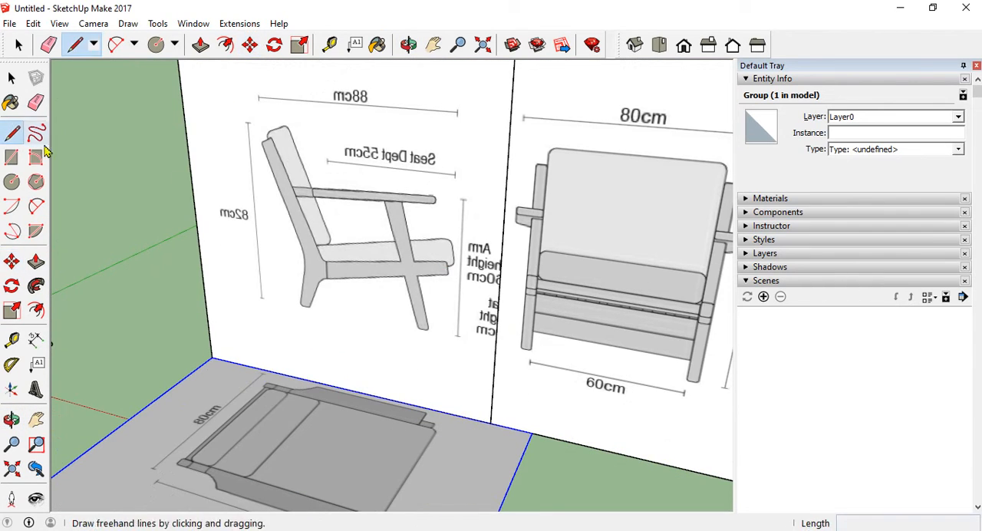
scroll(346, 298, "down", 3)
middle_click_drag(346, 297, 355, 319)
scroll(430, 369, "up", 4)
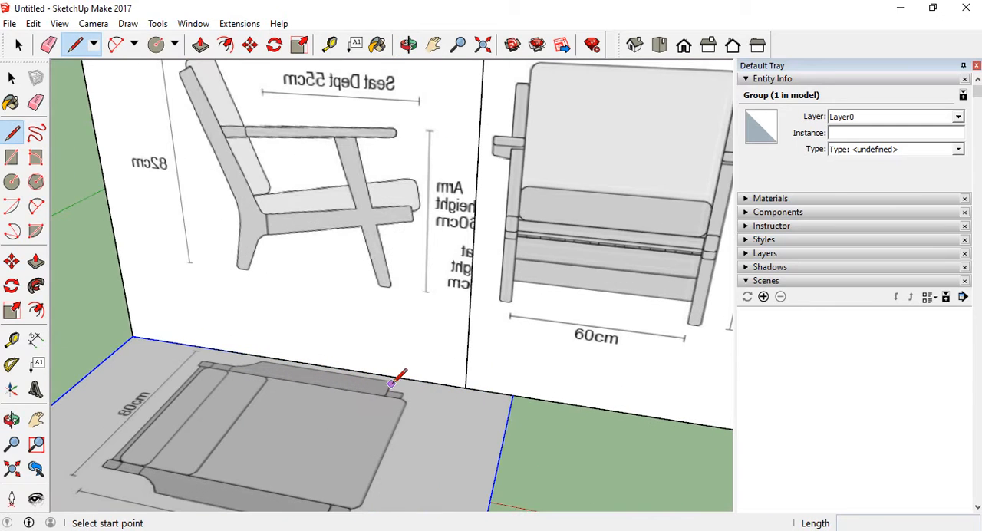
scroll(388, 400, "up", 4)
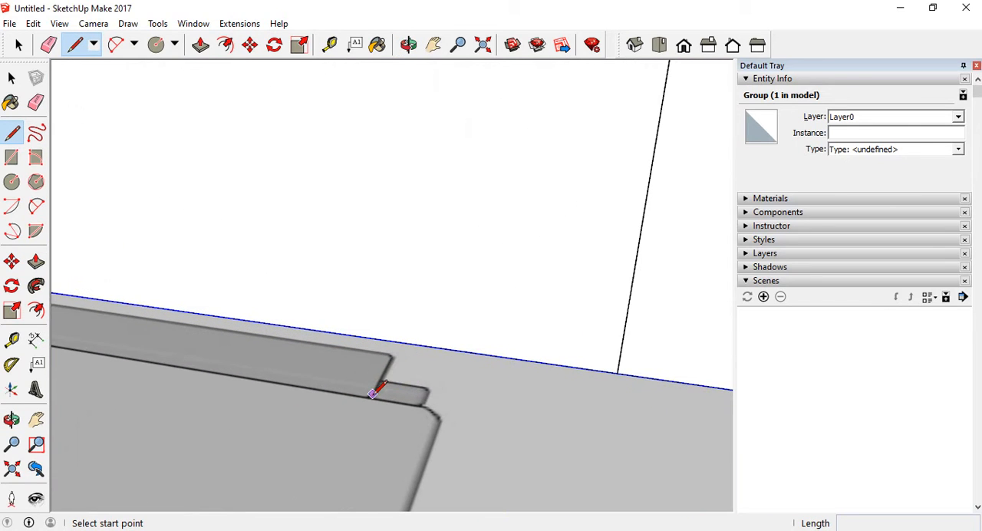
scroll(367, 399, "down", 3)
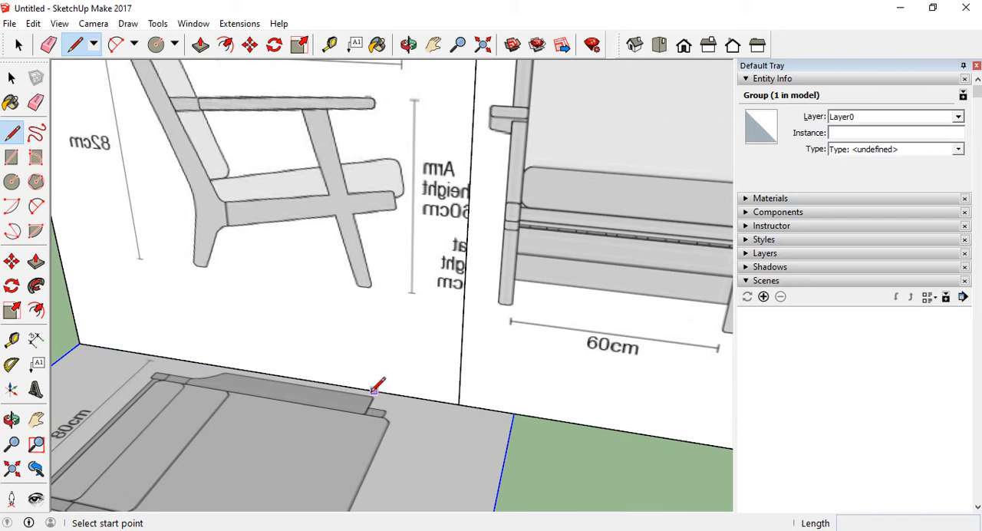
scroll(388, 223, "down", 3)
scroll(394, 220, "up", 3)
scroll(354, 314, "down", 1)
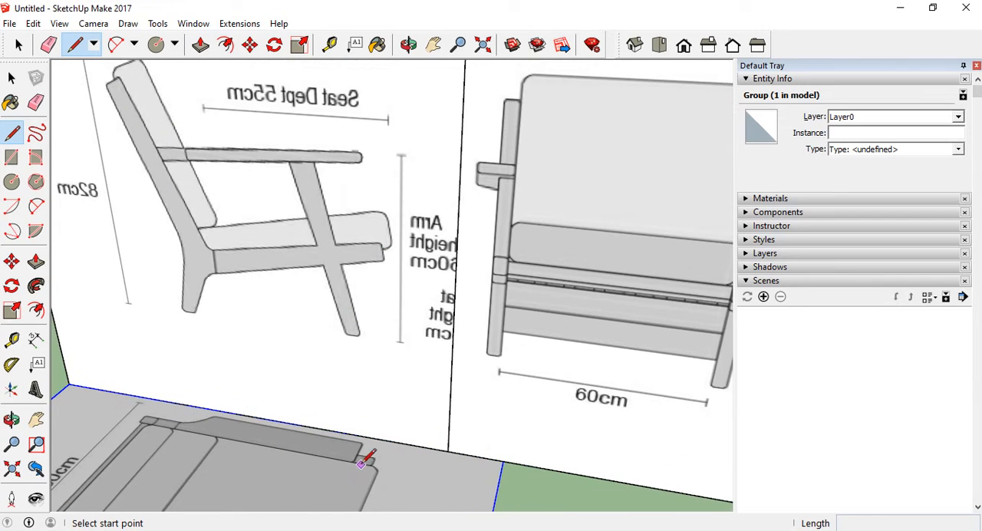
scroll(361, 463, "up", 2)
scroll(354, 443, "down", 4)
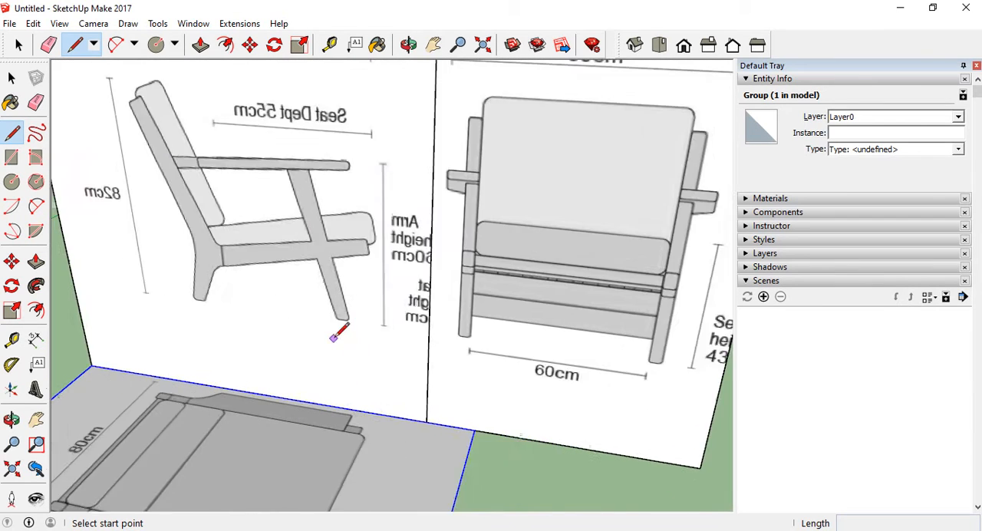
scroll(353, 183, "up", 5)
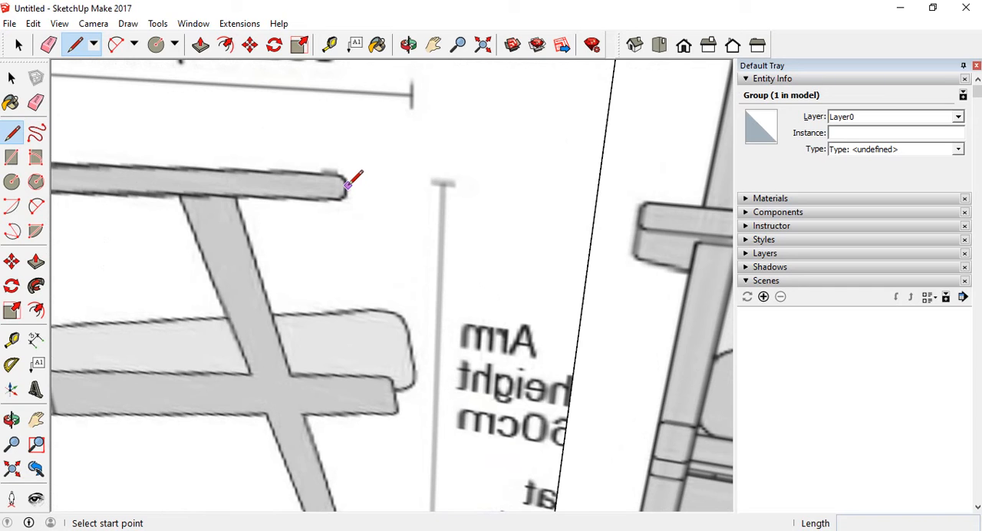
left_click(347, 185)
scroll(340, 206, "down", 6)
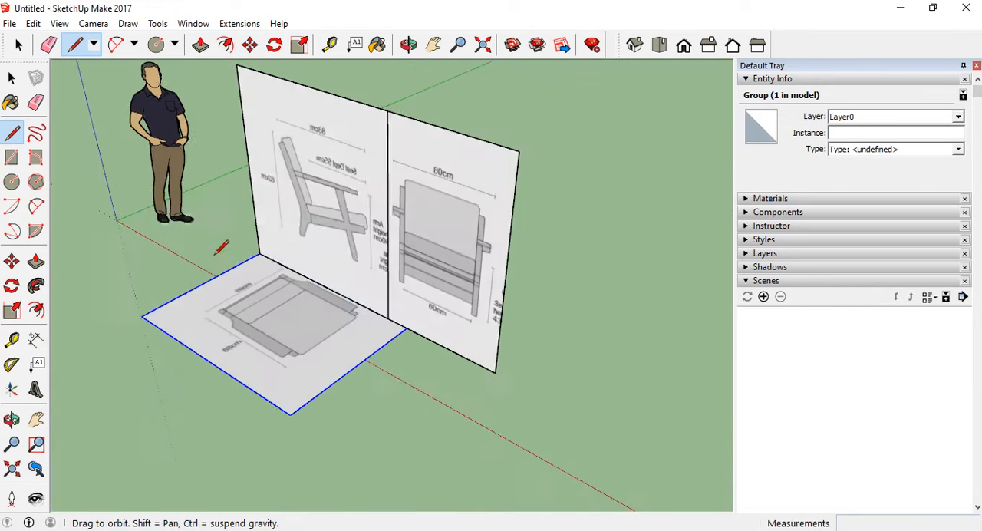
middle_click_drag(221, 247, 228, 244)
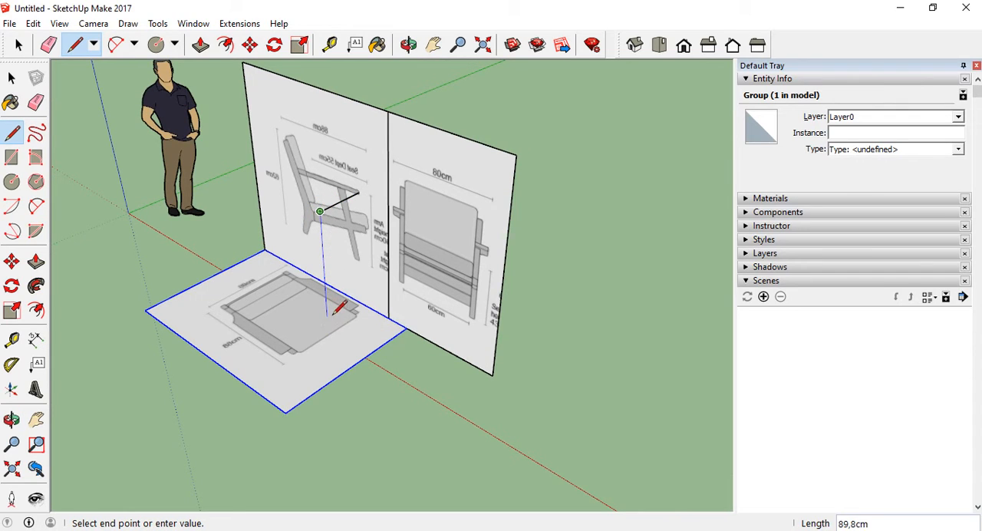
left_click(327, 325)
key("Escape")
Examine where the vertical projection line meets the top view compared with the armrest's front end
middle_click_drag(313, 340, 362, 202)
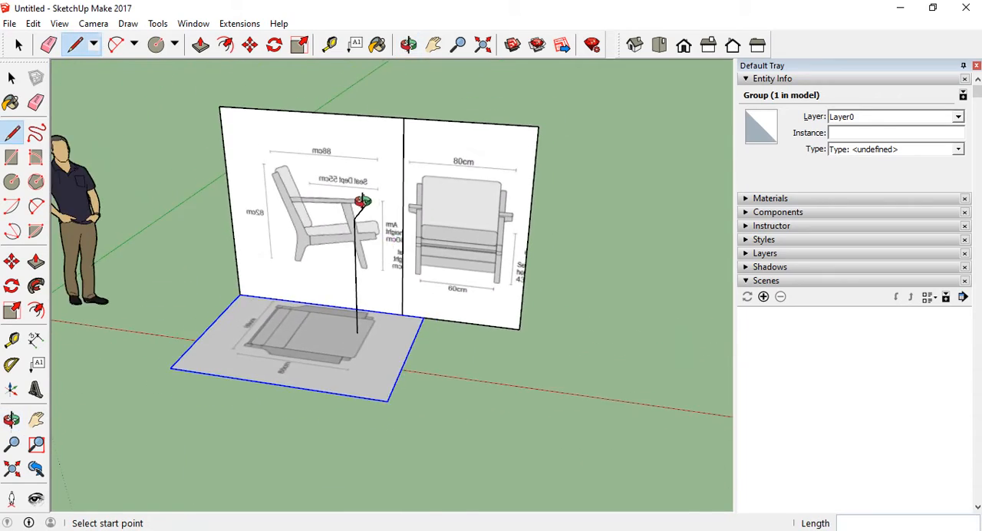
scroll(376, 195, "up", 6)
scroll(374, 205, "down", 8)
middle_click_drag(392, 277, 364, 345)
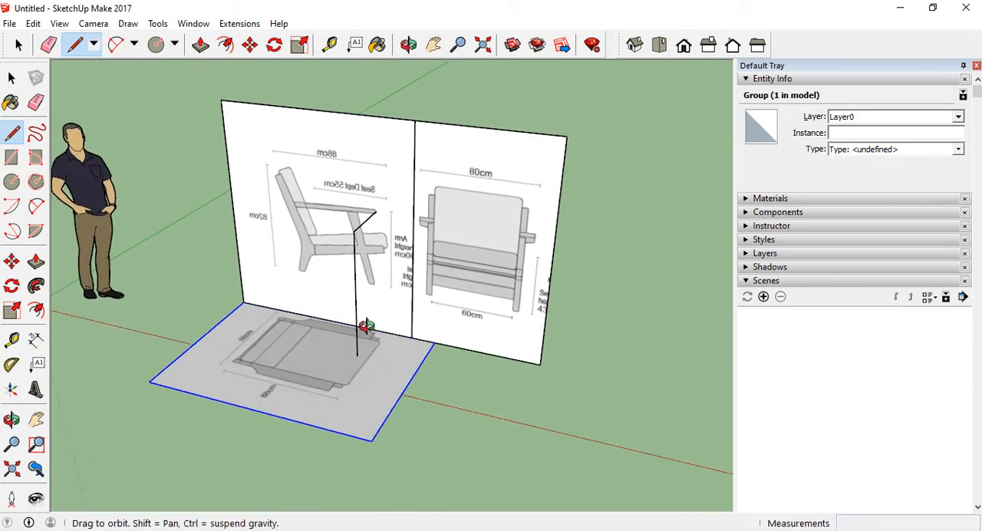
scroll(369, 340, "up", 8)
scroll(367, 376, "down", 3)
scroll(376, 340, "up", 6)
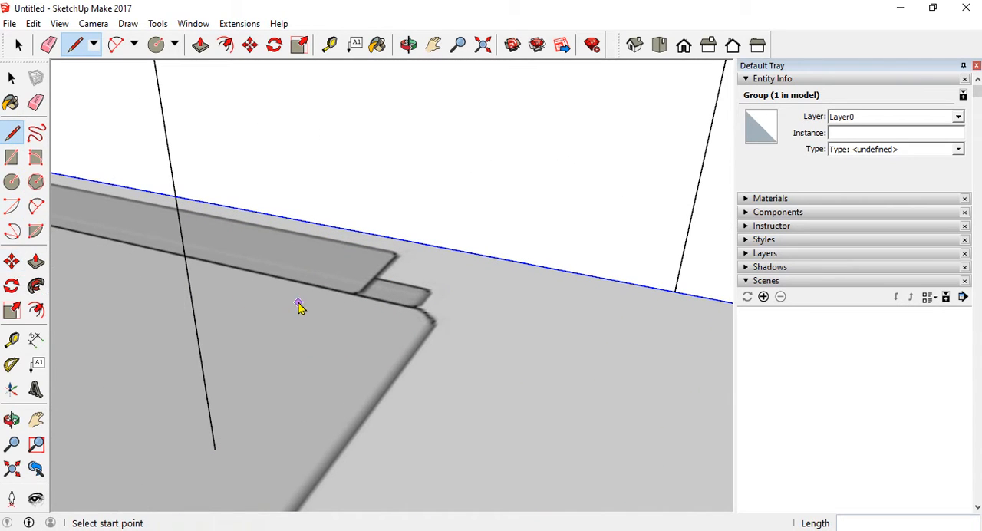
key("space")
scroll(361, 319, "down", 2)
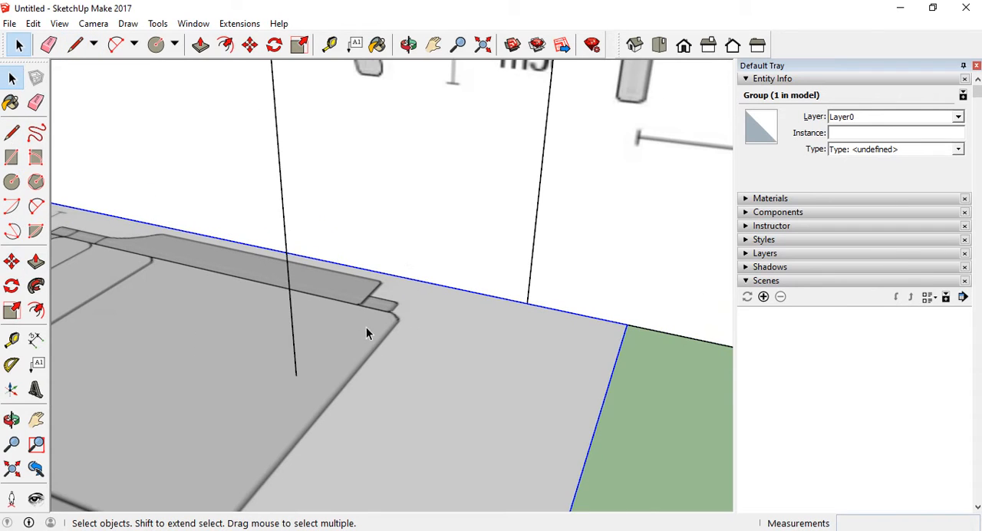
Draw a line from the foot of the vertical projection line across the top view, parallel to the green axis, to the panel's back edge
left_click(12, 137)
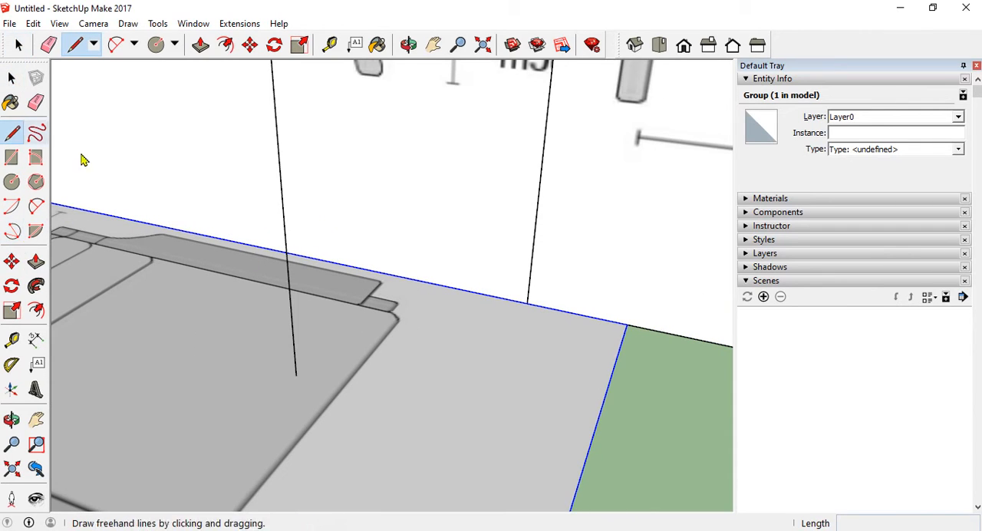
left_click(296, 375)
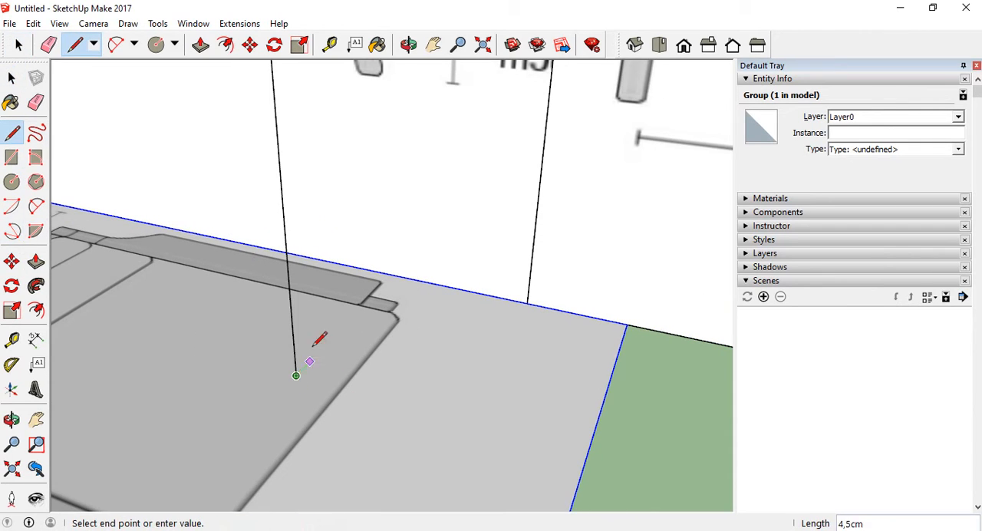
left_click(392, 274)
key("Escape")
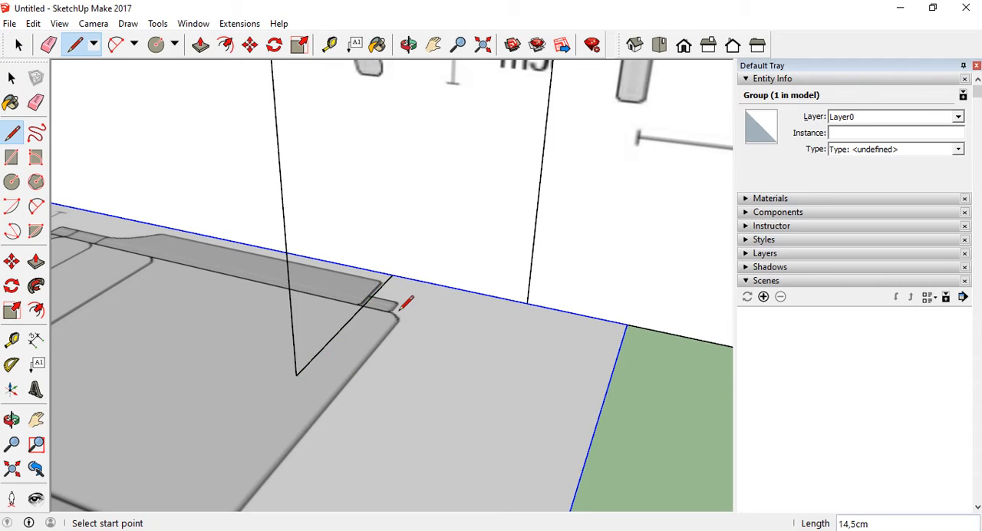
left_click(14, 79)
Move the top view panel about 0.9 cm along the side view's base, aligning the armrest's front end with the projection line
scroll(411, 347, "down", 2)
middle_click_drag(411, 347, 450, 344)
scroll(446, 362, "up", 6)
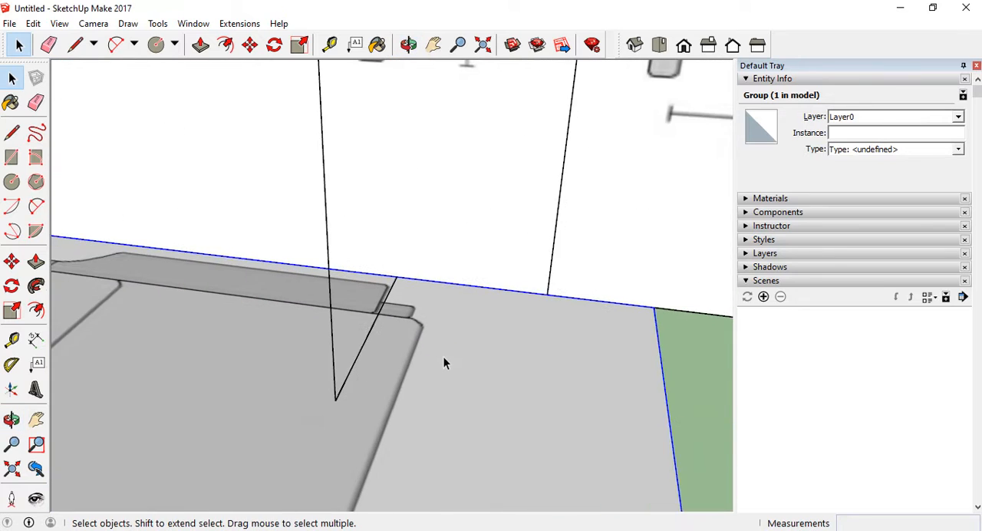
scroll(387, 295, "up", 1)
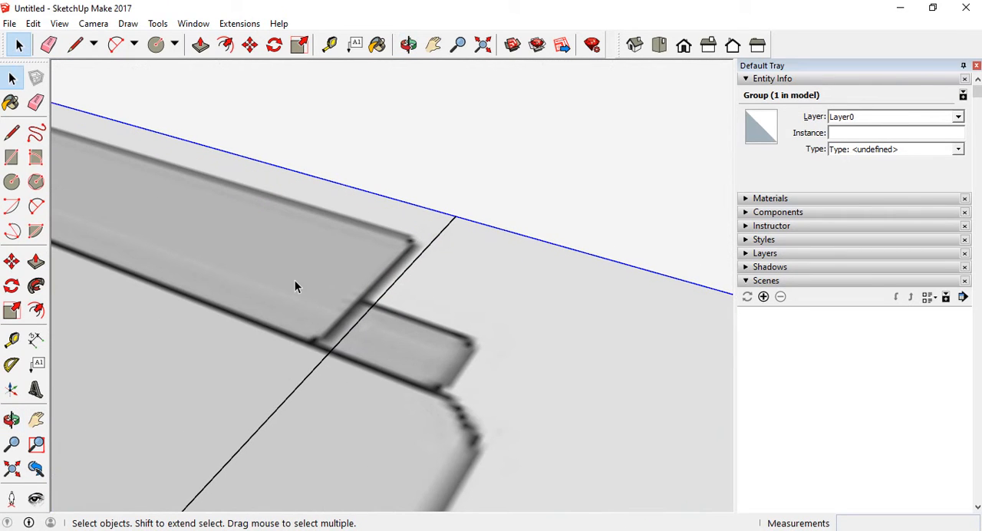
scroll(343, 312, "down", 5)
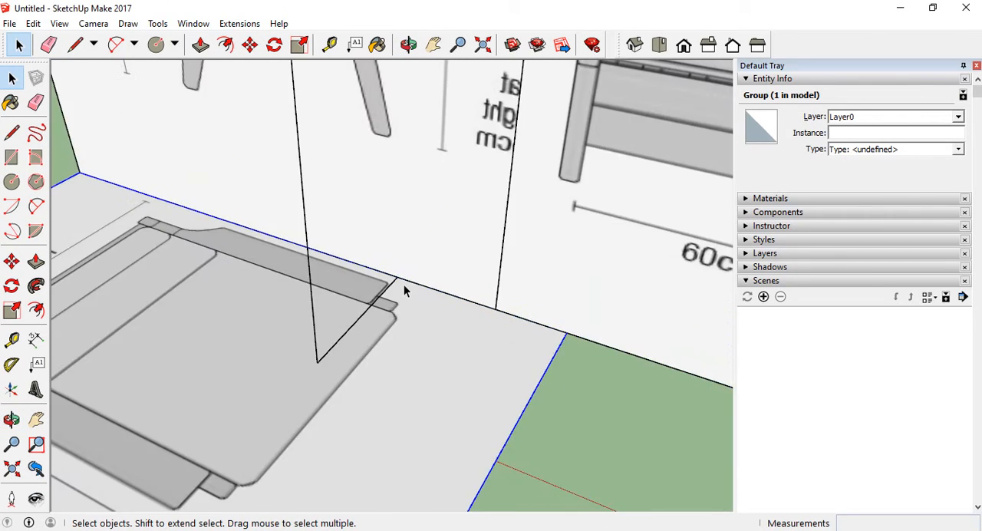
scroll(404, 284, "down", 5)
left_click(12, 262)
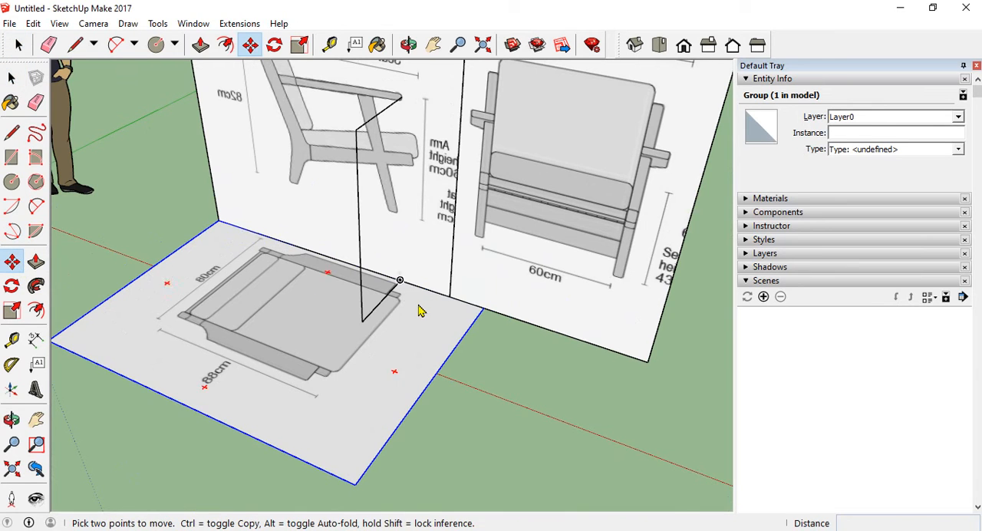
scroll(406, 298, "up", 8)
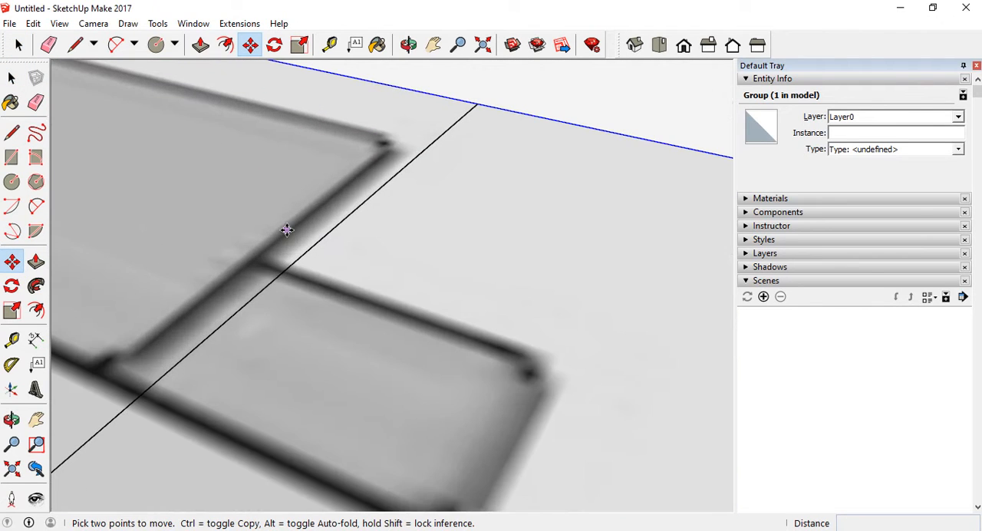
left_click(287, 230)
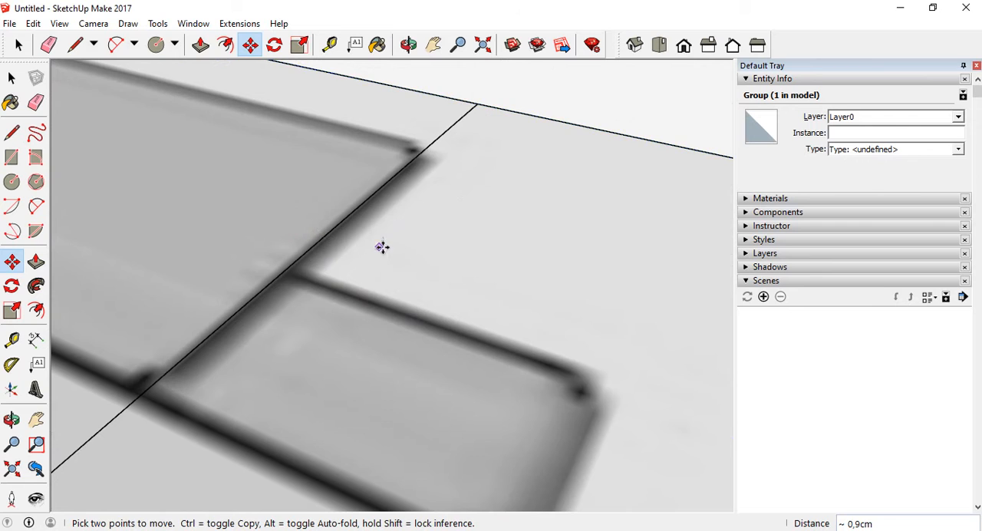
scroll(383, 247, "down", 8)
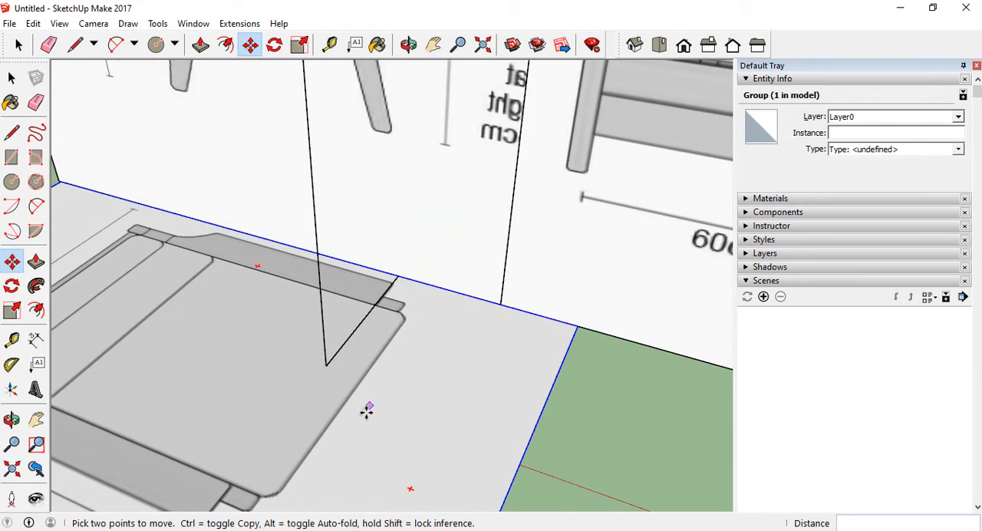
Delete all the projection lines running from the side view's armrest down to the top view
scroll(368, 411, "down", 3)
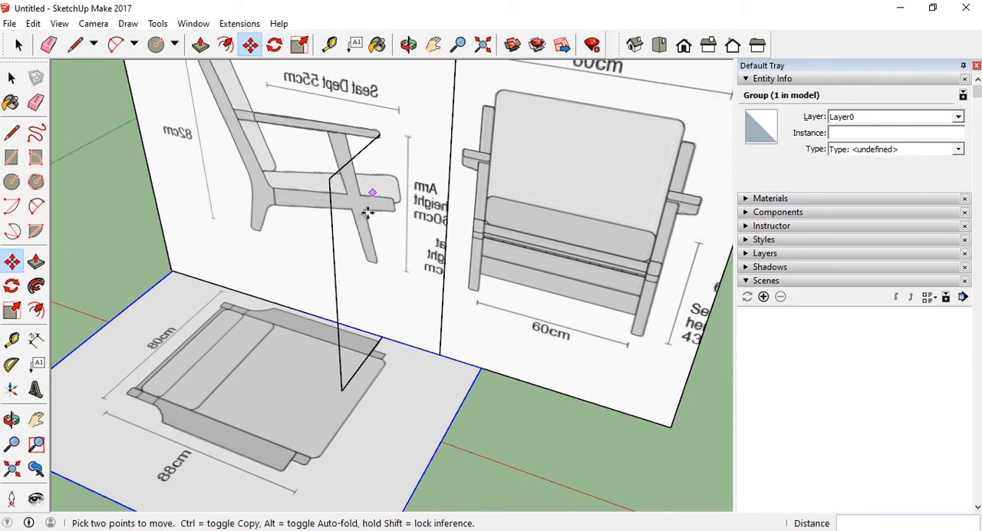
middle_click_drag(369, 212, 357, 196)
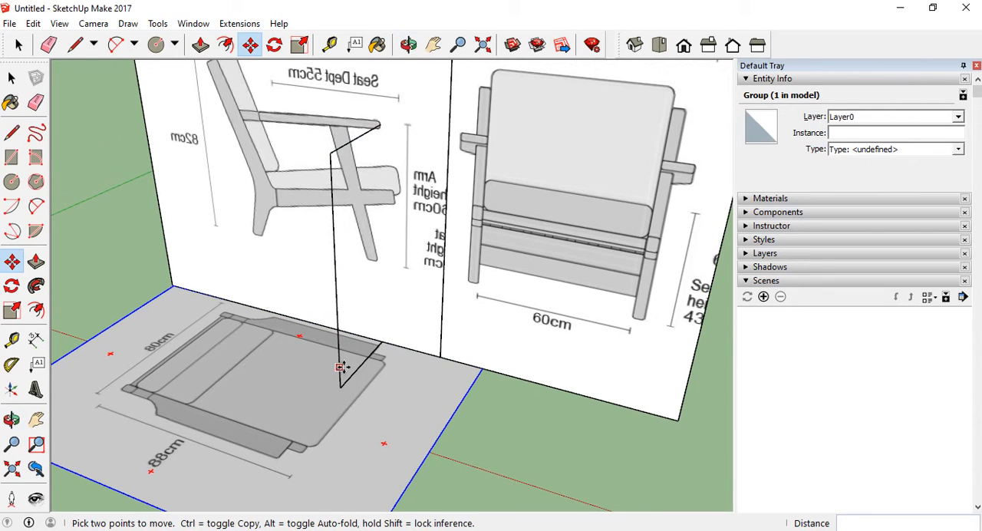
scroll(341, 367, "down", 3)
left_click(12, 78)
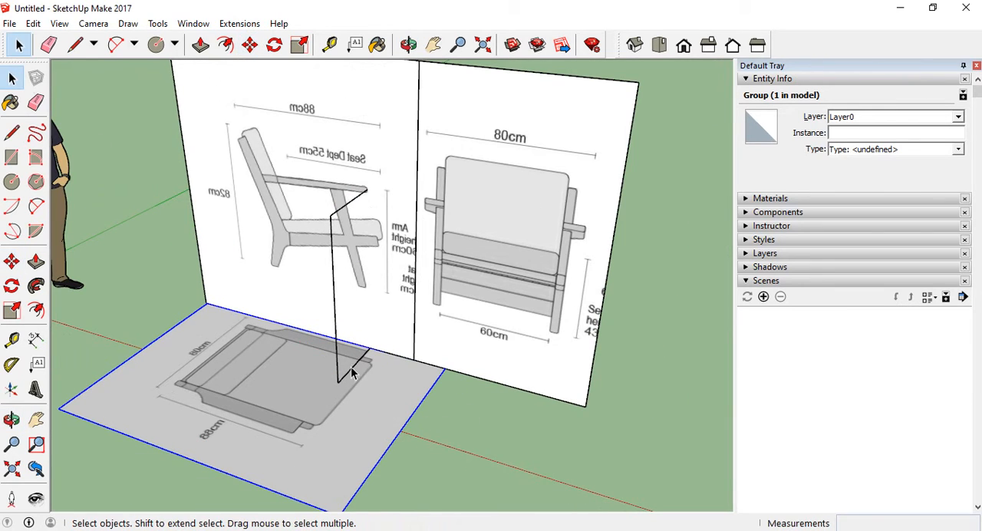
scroll(318, 335, "down", 3)
middle_click_drag(319, 336, 345, 311)
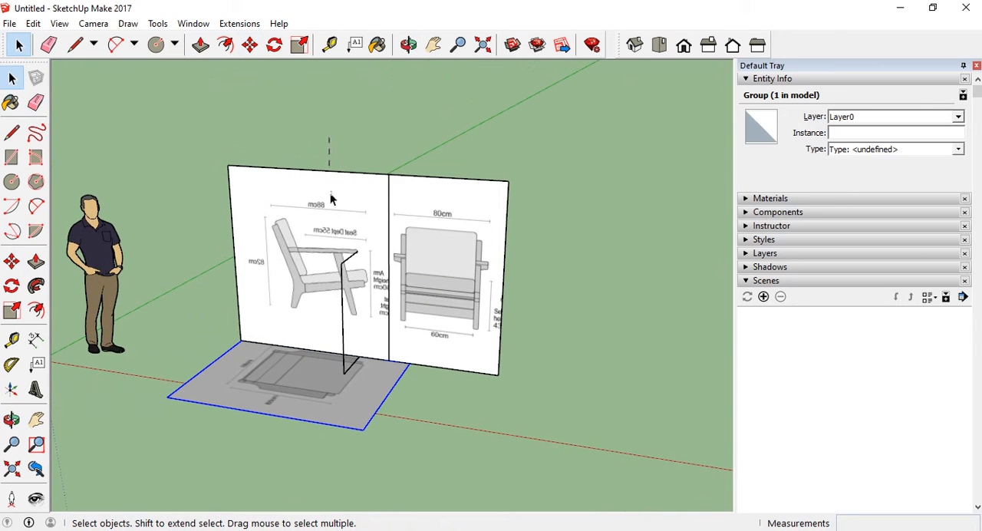
left_click_drag(330, 138, 375, 394)
key("Delete")
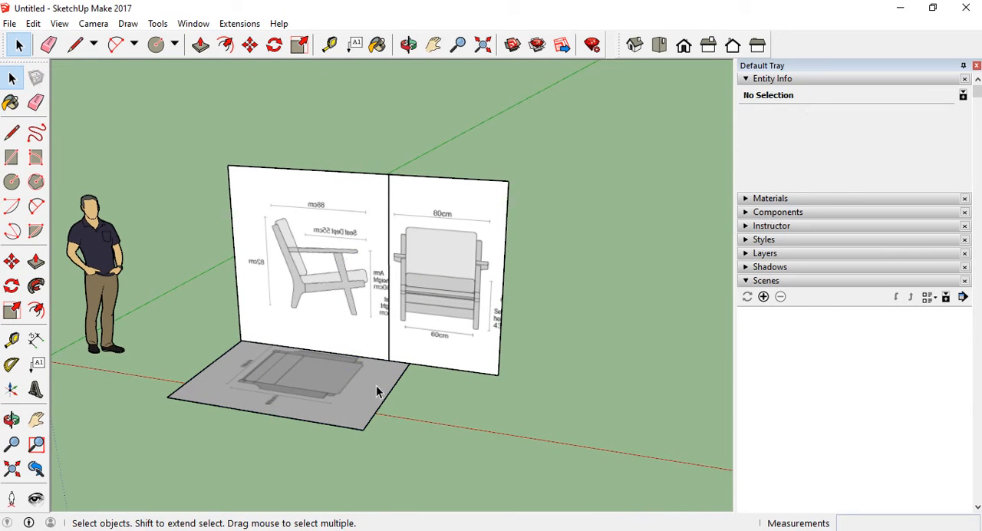
Move the front view panel to the backrest end of the side view panel, snapping their upper corners together
middle_click_drag(495, 333, 472, 337)
scroll(411, 265, "up", 5)
scroll(445, 279, "down", 5)
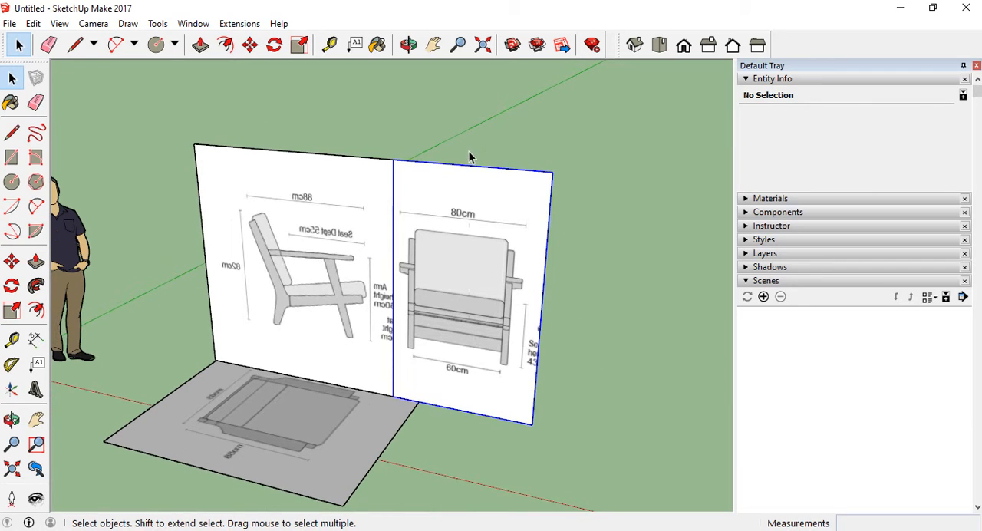
left_click(393, 230)
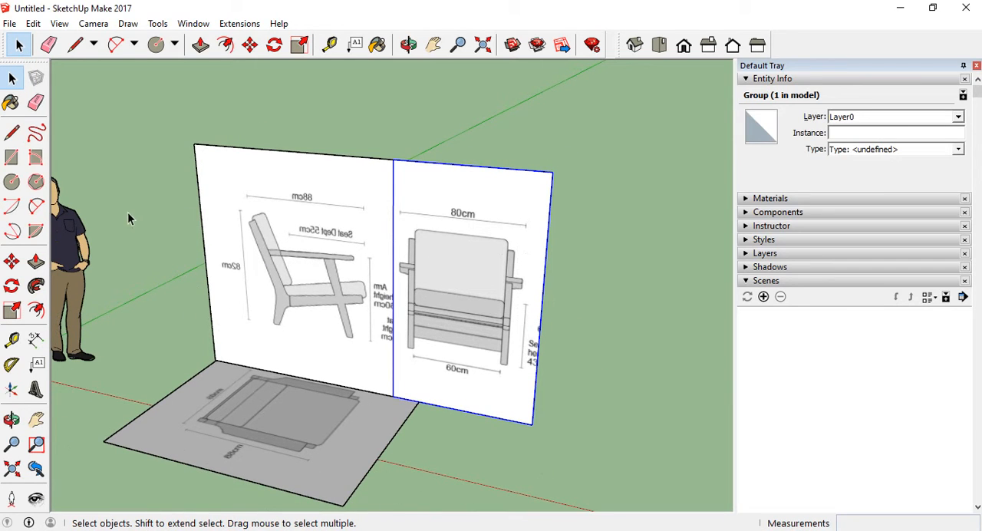
left_click(11, 262)
left_click(558, 175)
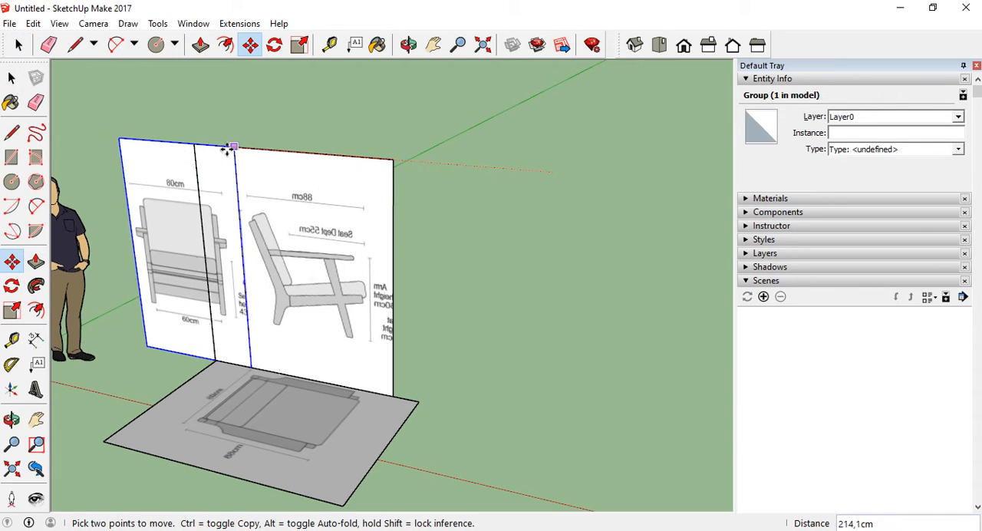
left_click(192, 145)
Rotate the front view panel about its shared vertical edge so it stands perpendicular to the side view panel, beside the top view
scroll(448, 281, "down", 2)
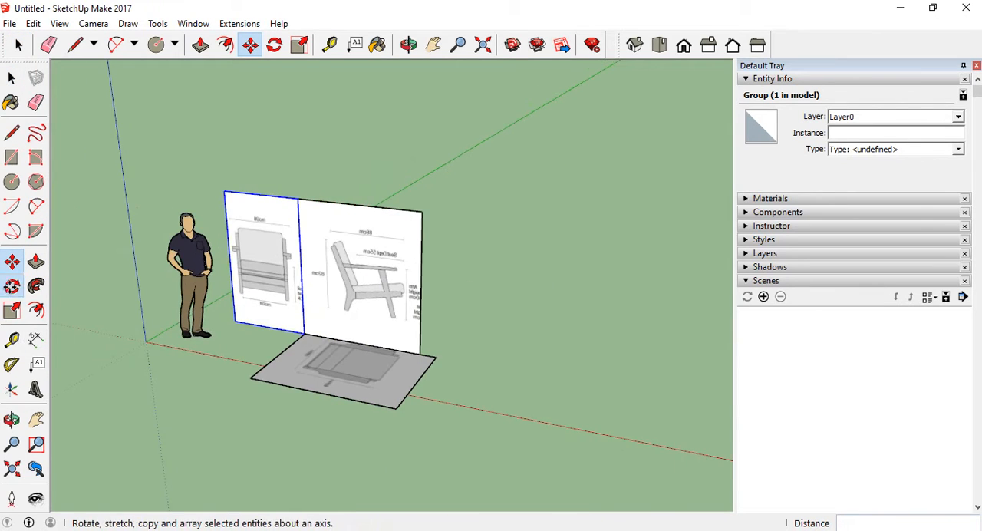
left_click(12, 286)
scroll(285, 212, "up", 3)
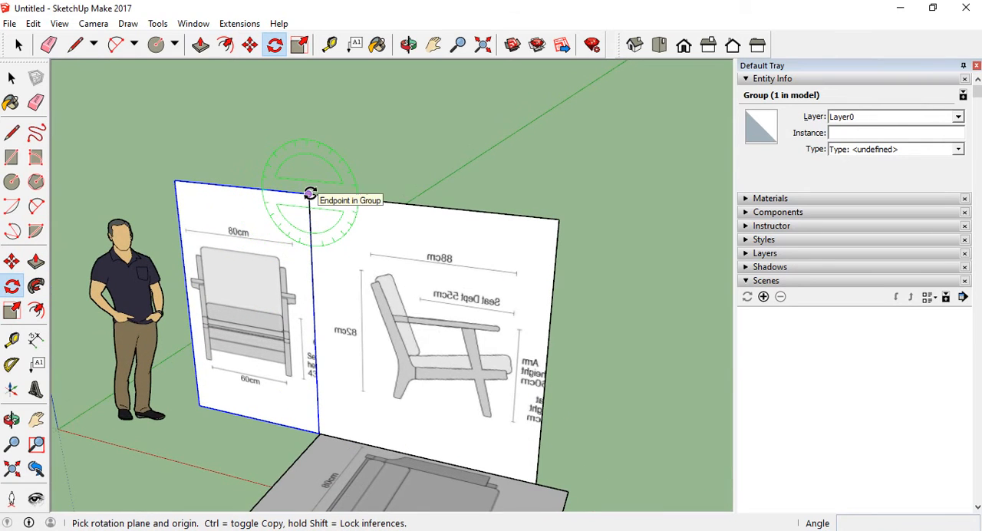
scroll(310, 193, "up", 3)
middle_click_drag(312, 206, 316, 254)
scroll(346, 210, "down", 2)
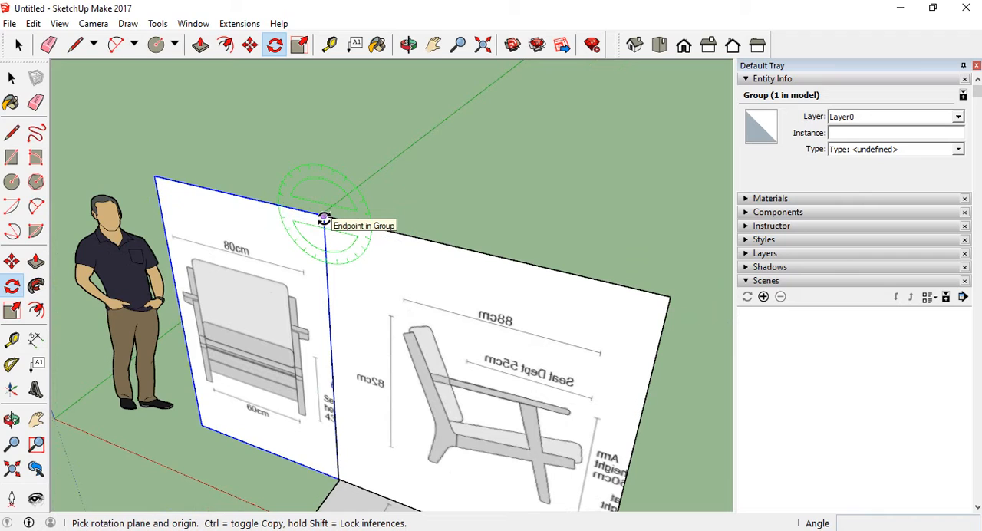
key("Up")
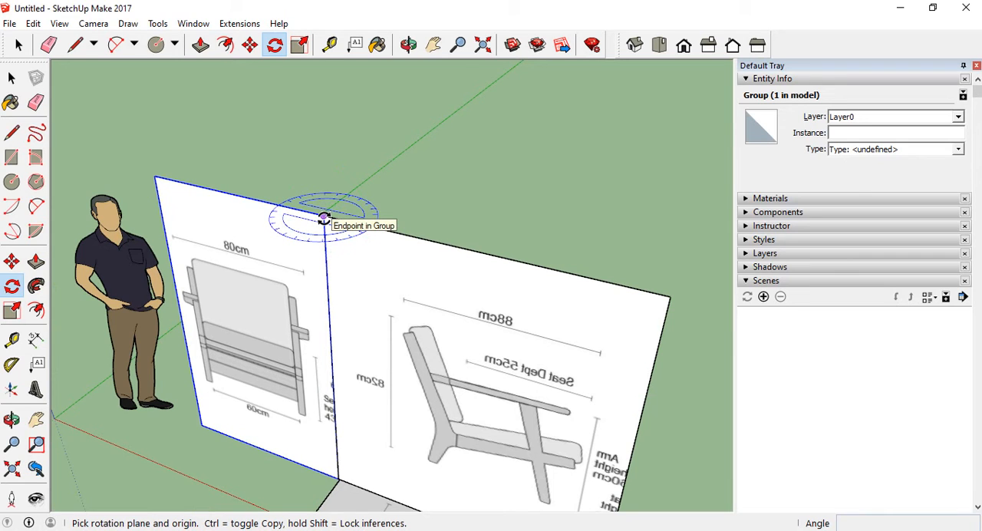
left_click(324, 220)
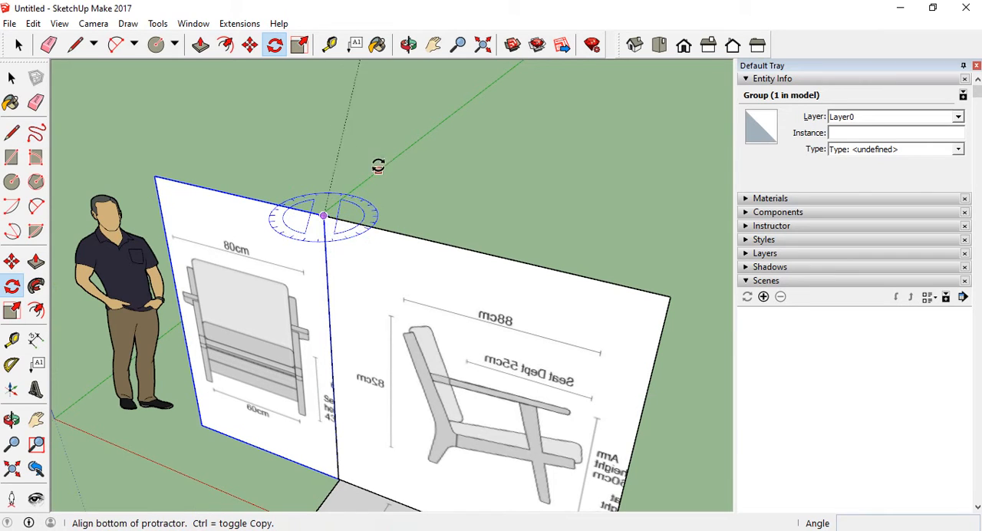
left_click(443, 242)
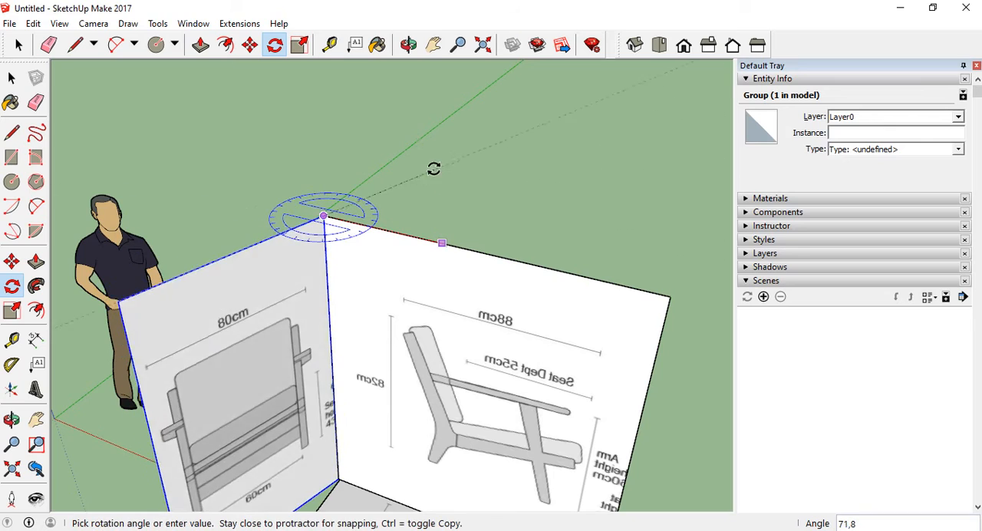
left_click(416, 146)
Examine how the rotated front view panel lines up with the top view and side view panels
middle_click_drag(414, 149, 331, 397)
scroll(238, 391, "up", 3)
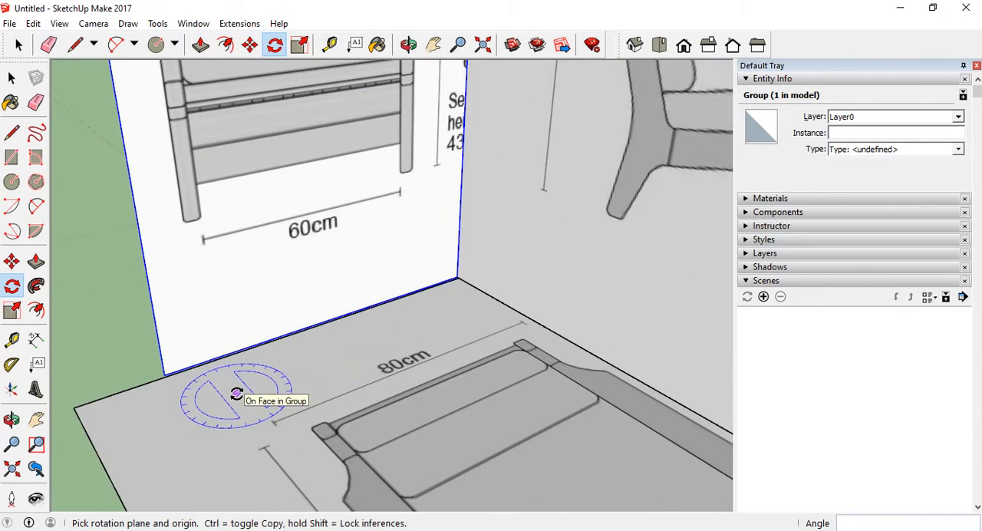
scroll(238, 392, "down", 2)
middle_click_drag(329, 312, 489, 309)
scroll(307, 394, "down", 3)
middle_click_drag(307, 394, 376, 387)
scroll(303, 175, "up", 4)
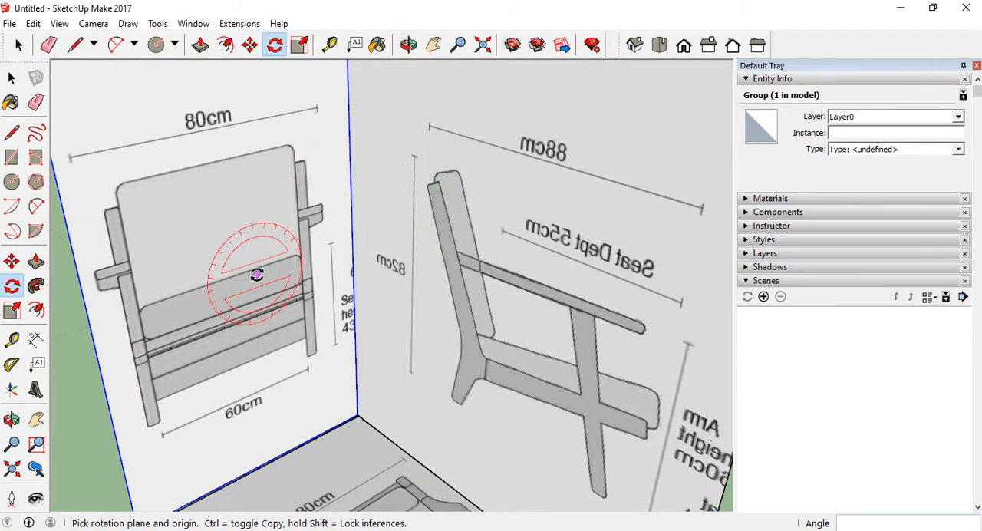
scroll(261, 276, "down", 3)
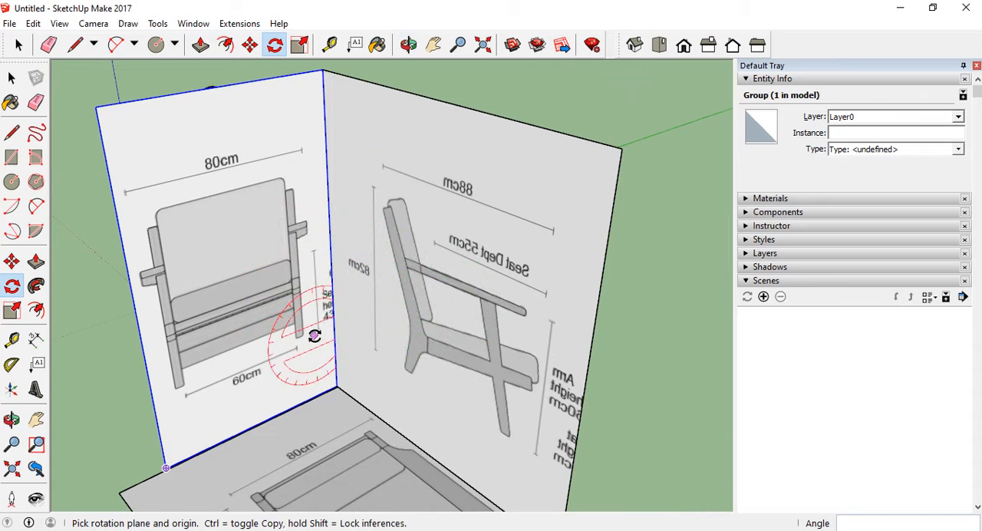
Start a line from the armrest's upper front end in the side view, running outward along the green axis
scroll(318, 280, "up", 1)
scroll(555, 271, "up", 2)
scroll(555, 271, "up", 3)
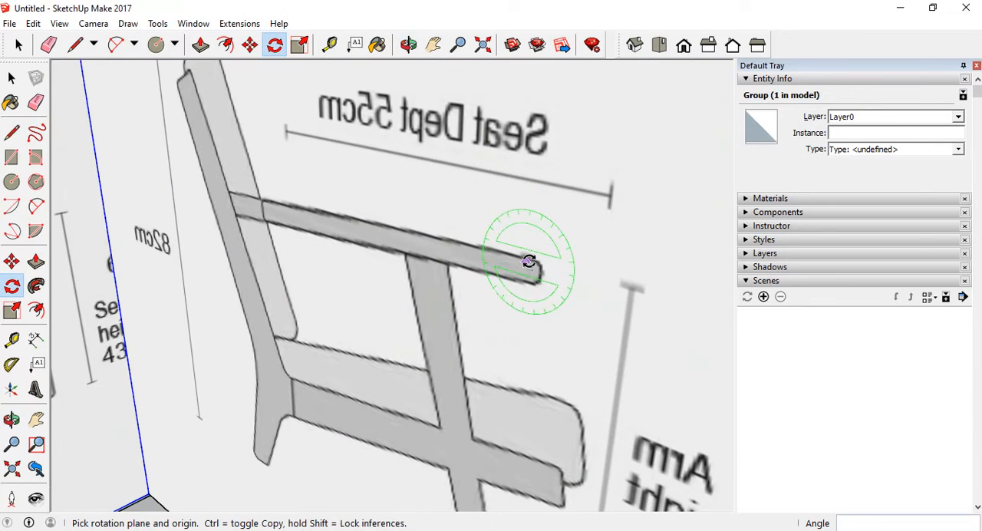
left_click(11, 132)
scroll(545, 257, "up", 2)
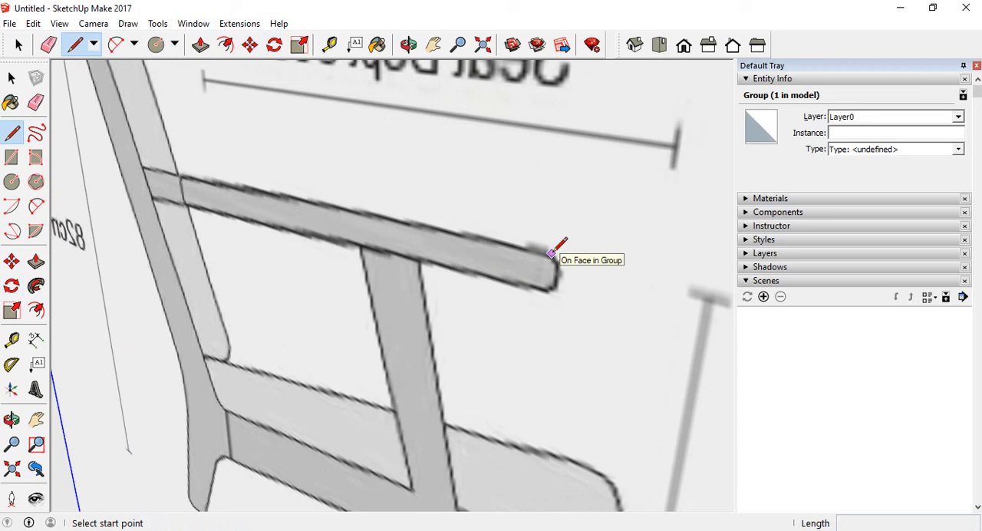
left_click(550, 253)
scroll(547, 253, "down", 3)
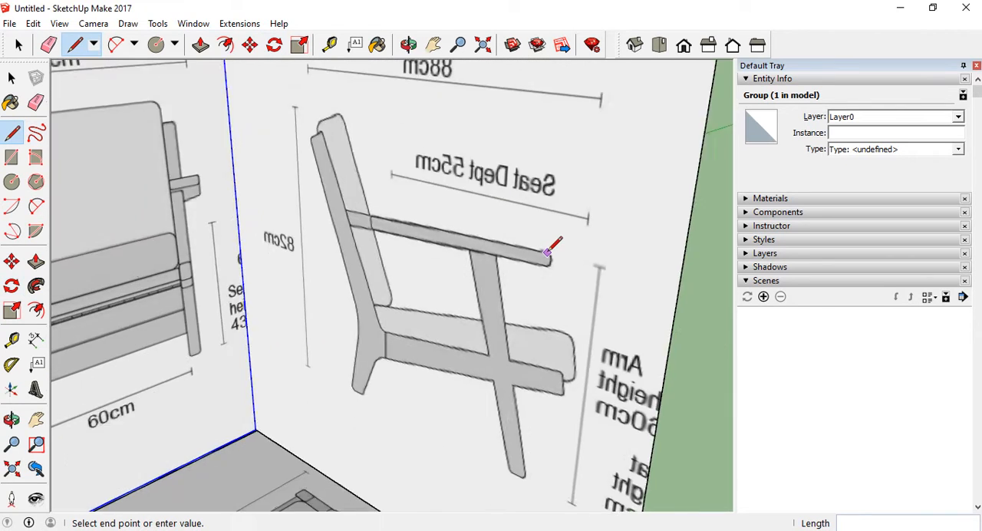
scroll(550, 253, "down", 3)
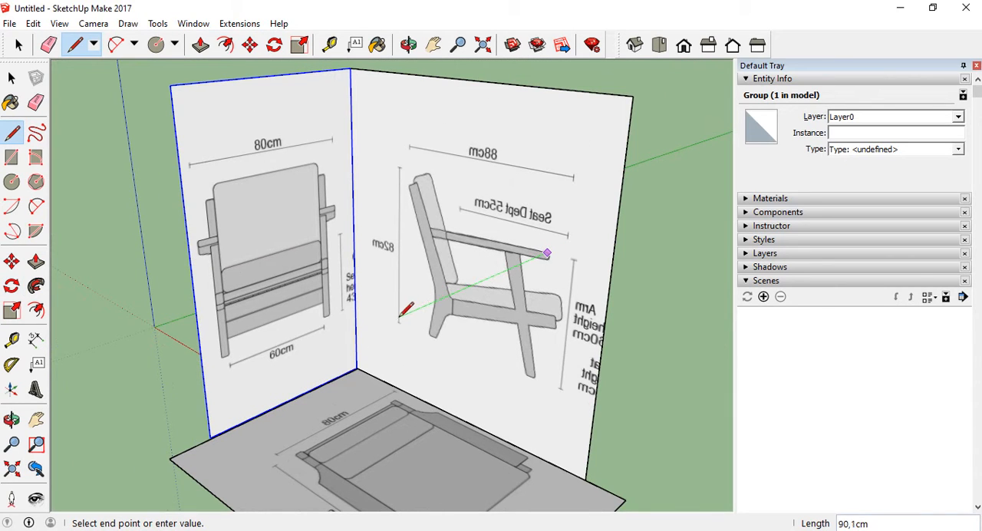
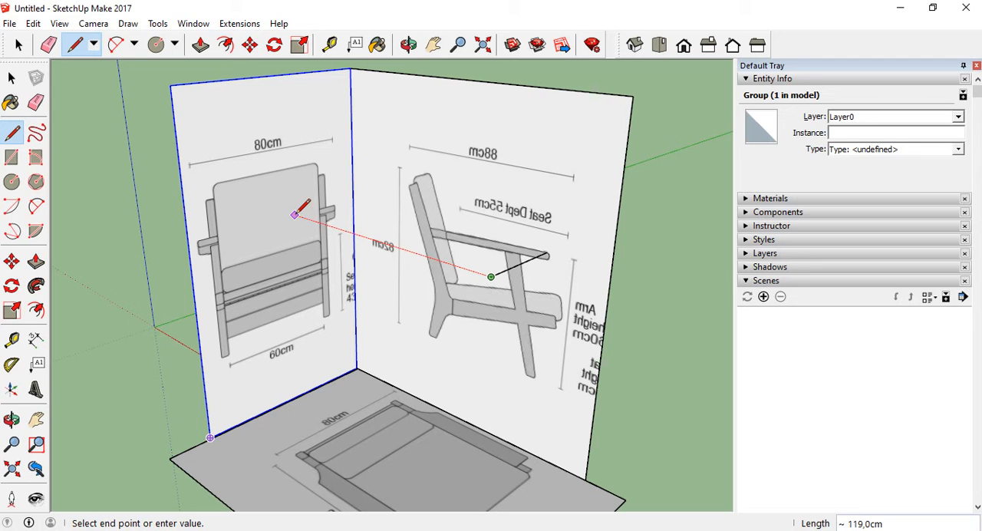
Extend the armrest guide line along the red axis onto the front view panel, and along the green axis to the panels' shared vertical edge
left_click(295, 215)
left_click(350, 232)
mouse_move(439, 244)
middle_mouse_down()
mouse_move(314, 208)
mouse_move(235, 170)
mouse_move(406, 237)
middle_mouse_up()
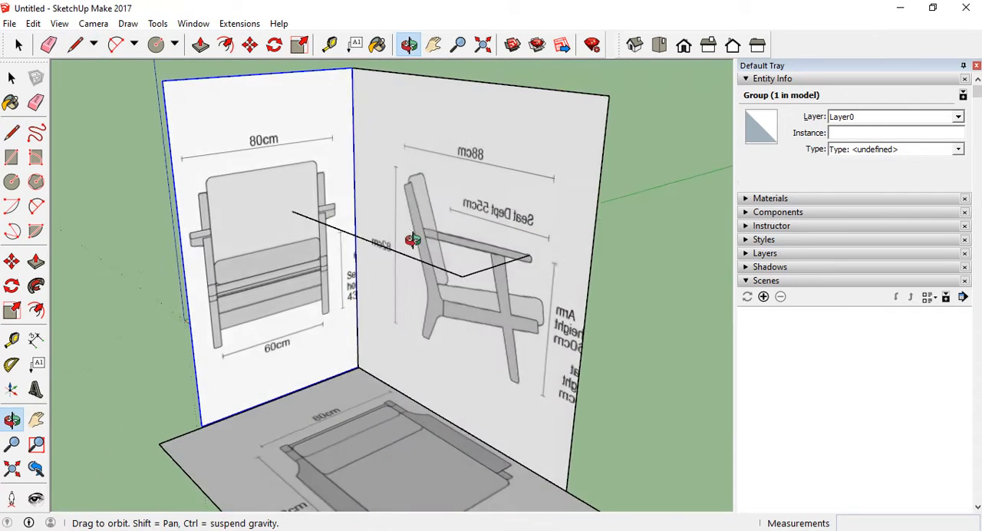
scroll(329, 204, "up", 5)
left_click(211, 214)
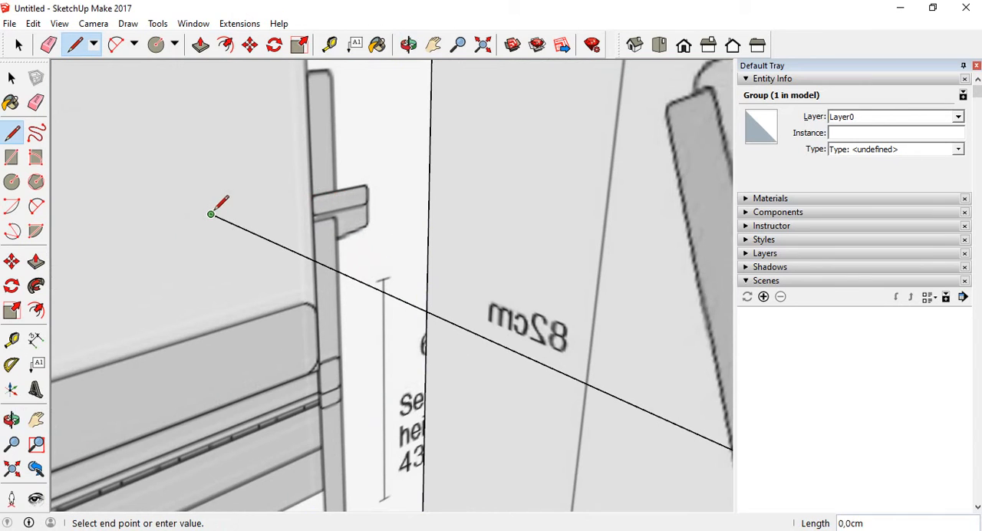
left_click(428, 165)
key("Escape")
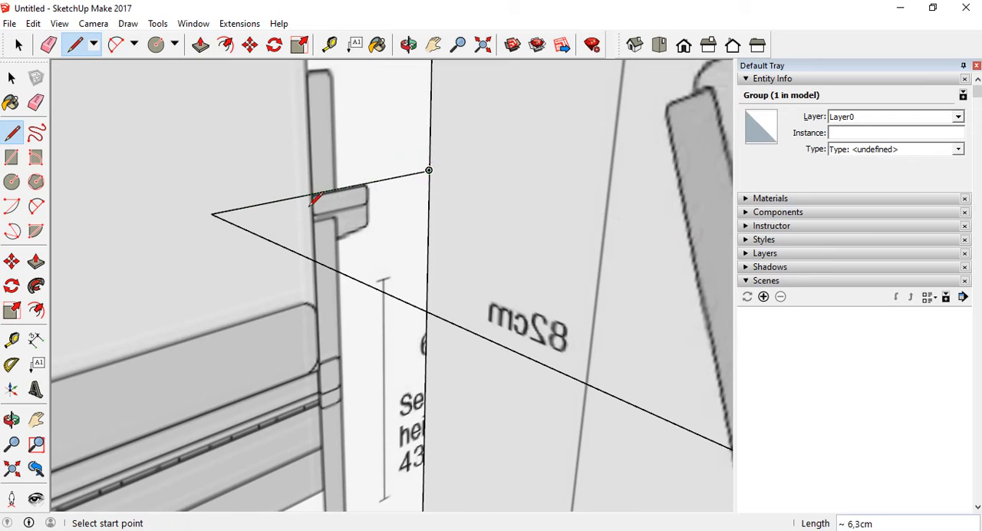
Examine how the guide lines from the side view meet the armrest in the front view panel
scroll(314, 201, "up", 3)
scroll(335, 173, "down", 6)
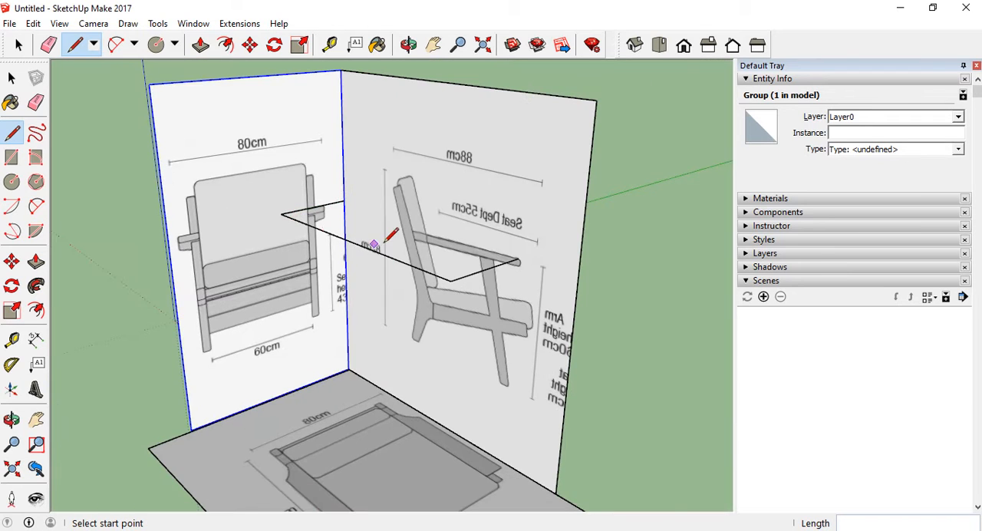
middle_click_drag(394, 226, 350, 240)
scroll(399, 237, "down", 3)
middle_click_drag(359, 271, 373, 301)
middle_click_drag(353, 270, 394, 248)
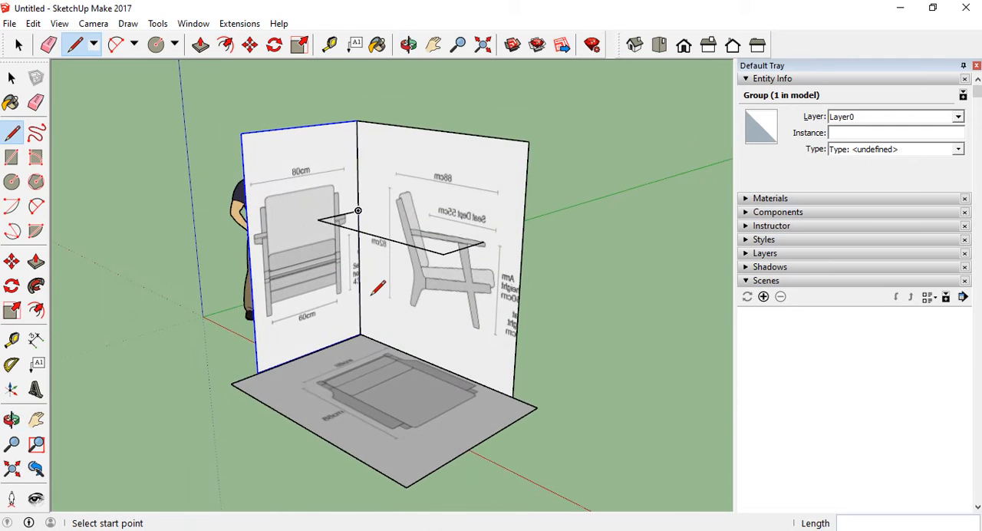
scroll(370, 294, "up", 4)
scroll(355, 445, "down", 2)
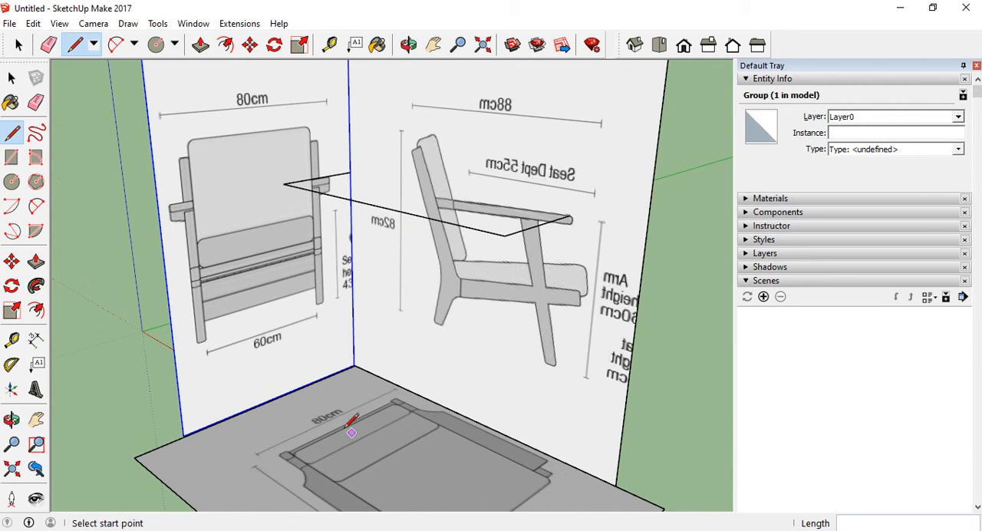
Examine how the backrest and its posts in the top view line up with the front view panel
scroll(340, 406, "down", 2)
scroll(333, 415, "up", 7)
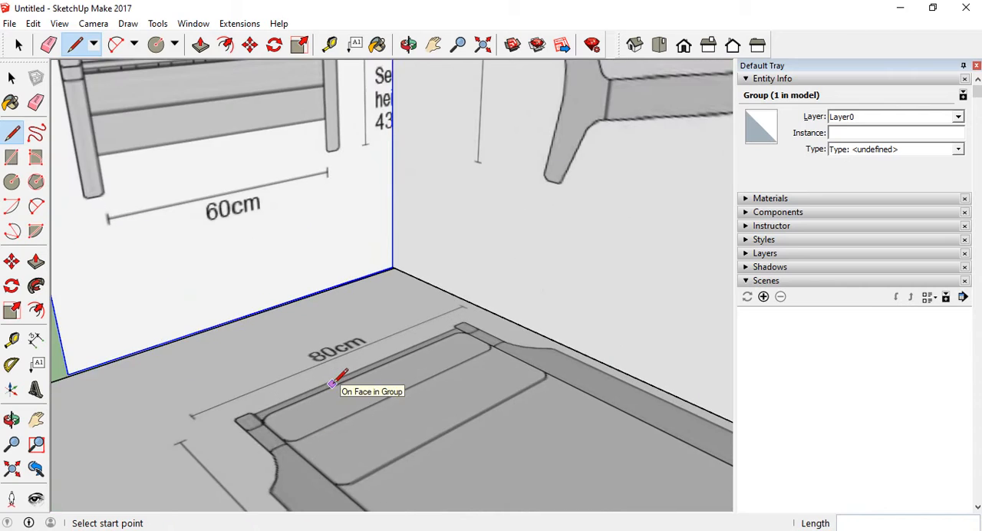
scroll(423, 346, "down", 2)
mouse_move(412, 374)
middle_mouse_down()
mouse_move(390, 389)
mouse_move(396, 396)
middle_mouse_up()
scroll(336, 394, "up", 2)
scroll(341, 382, "down", 2)
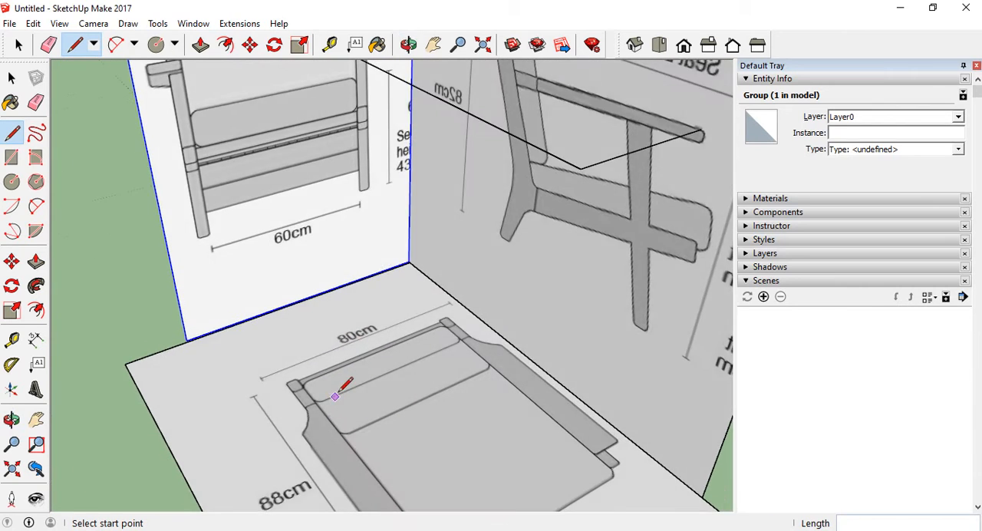
scroll(340, 384, "up", 5)
scroll(266, 362, "down", 1)
scroll(192, 373, "up", 2)
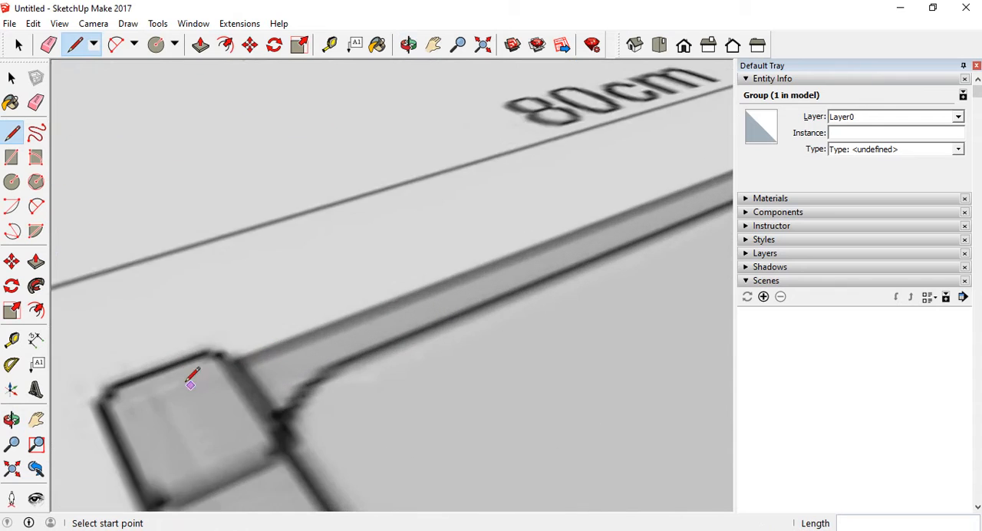
scroll(287, 274, "down", 5)
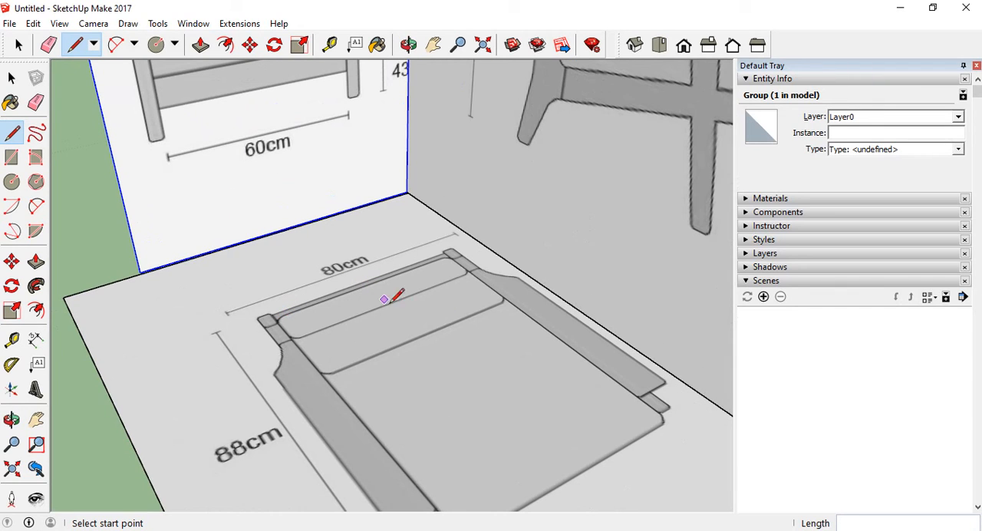
scroll(397, 340, "up", 2)
scroll(377, 311, "down", 4)
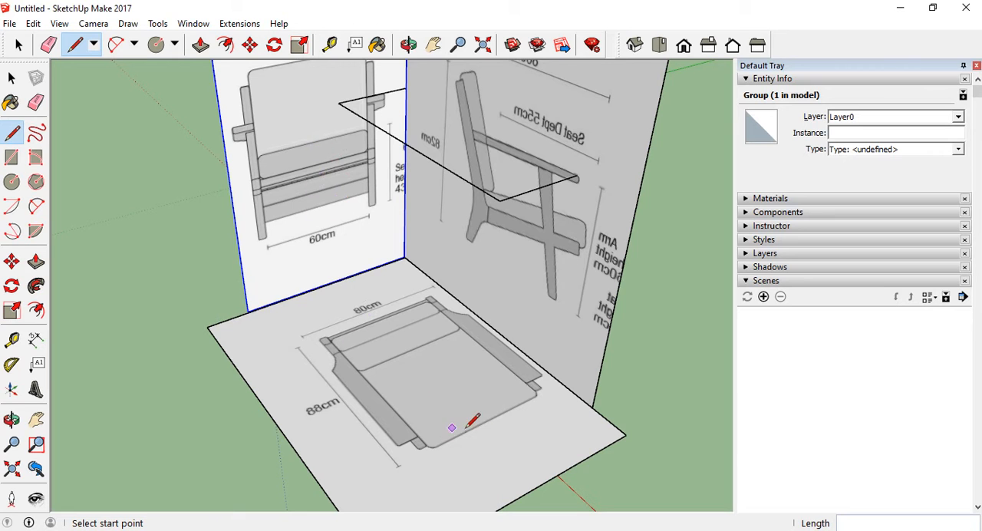
Draw a line along the green axis across the front view's backrest, from one side edge to the other at the level of the post tops
scroll(300, 150, "up", 4)
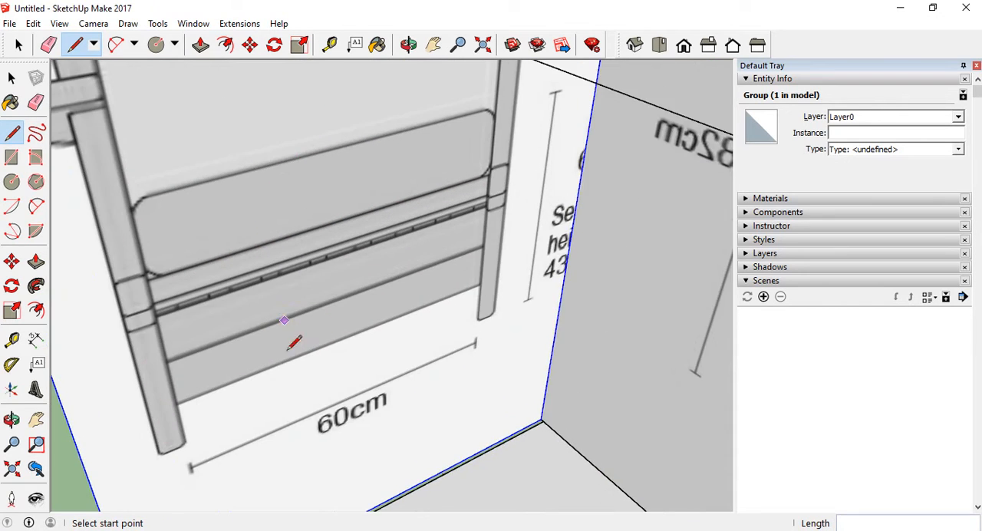
scroll(294, 342, "down", 2)
scroll(303, 315, "up", 2)
scroll(315, 244, "down", 3)
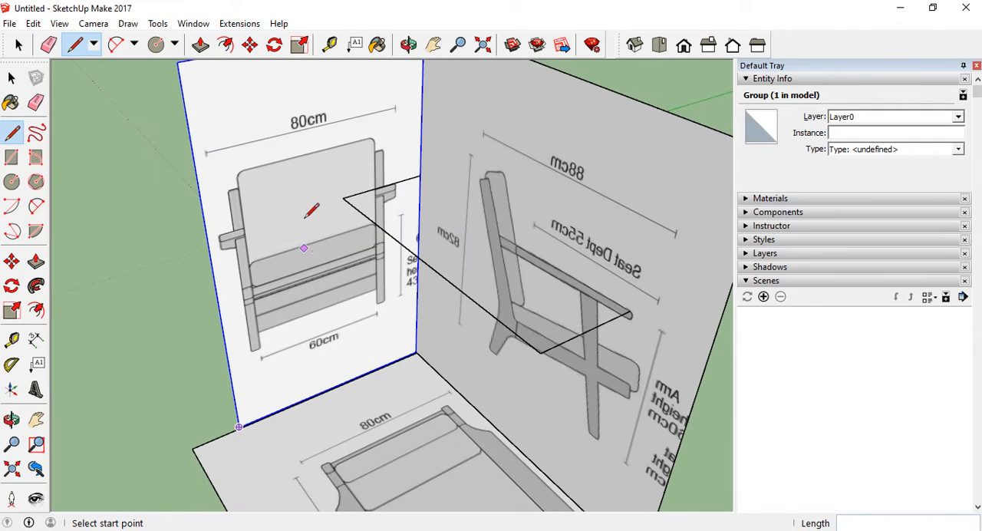
scroll(250, 191, "up", 3)
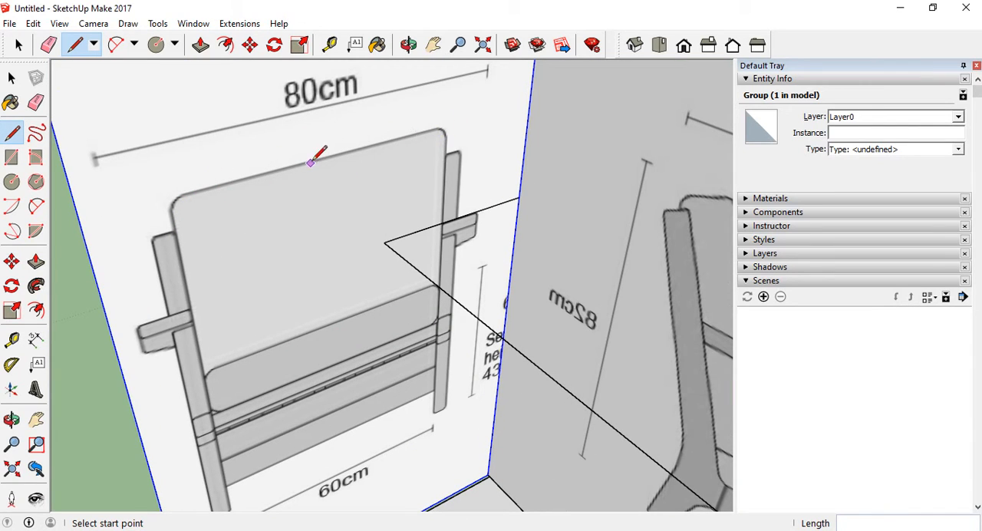
scroll(391, 138, "up", 2)
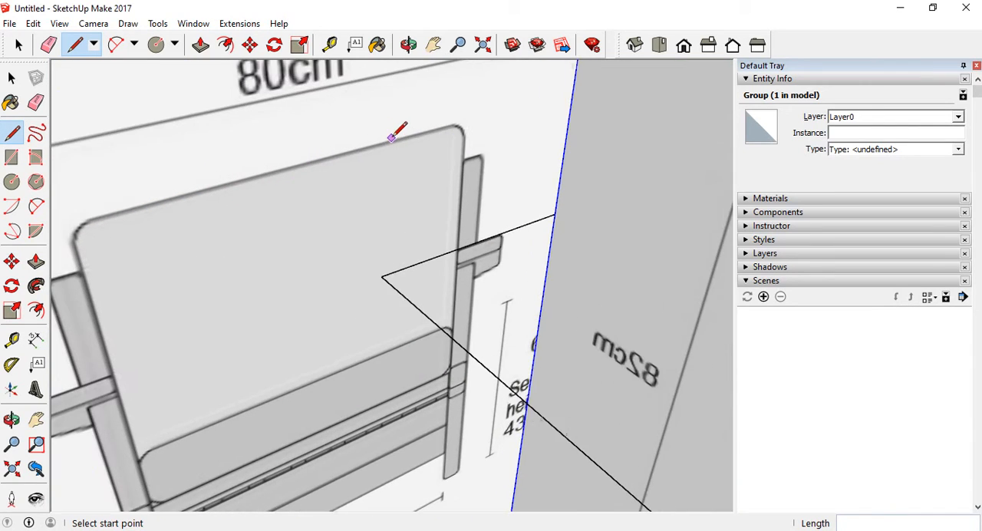
left_click(464, 161)
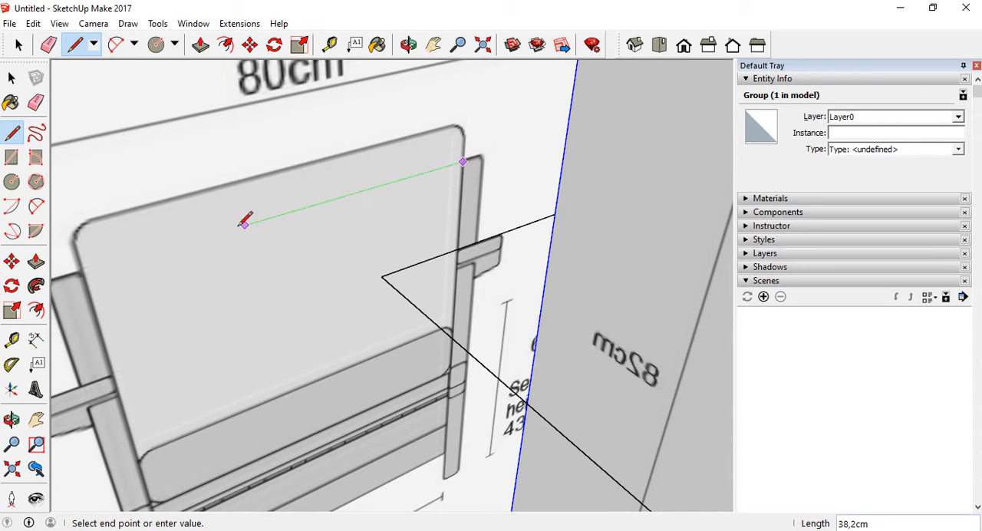
left_click(80, 273)
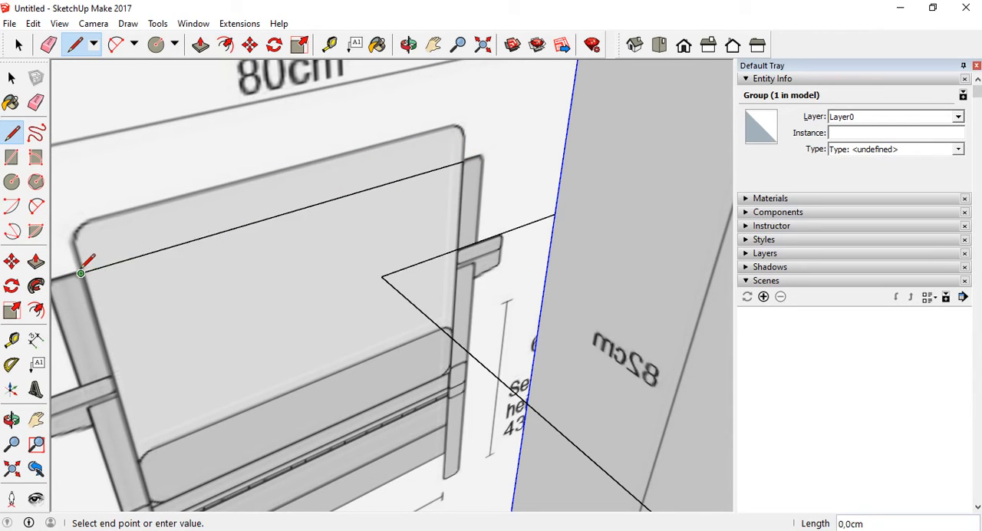
key("Escape")
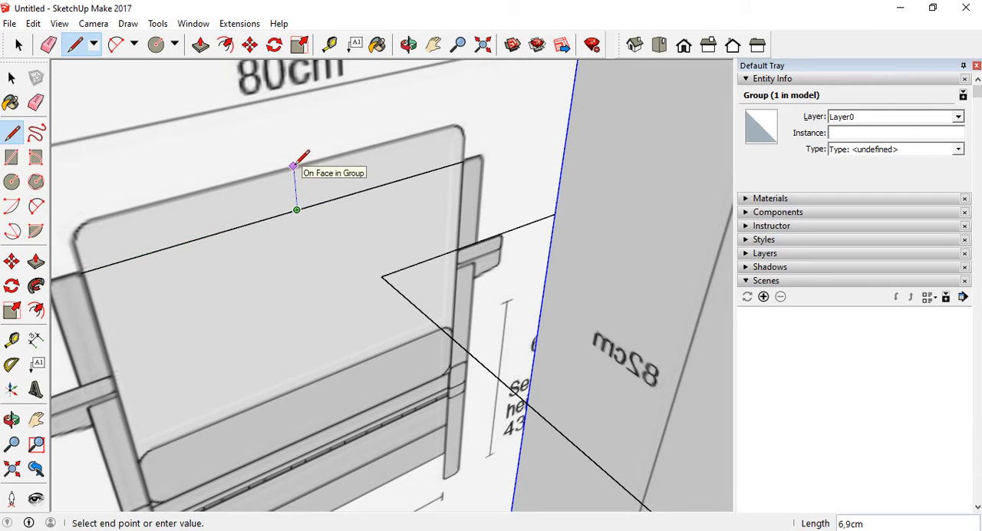
Draw a vertical line about 6.9 cm long from the midpoint of the backrest line up to the backrest's top edge in the front view
scroll(297, 165, "up", 1)
left_click(296, 165)
key("Escape")
Draw a line about 60.3 cm long along the green axis across the top view's backrest, between the inner edges of the two posts
scroll(345, 175, "down", 3)
scroll(349, 170, "down", 5)
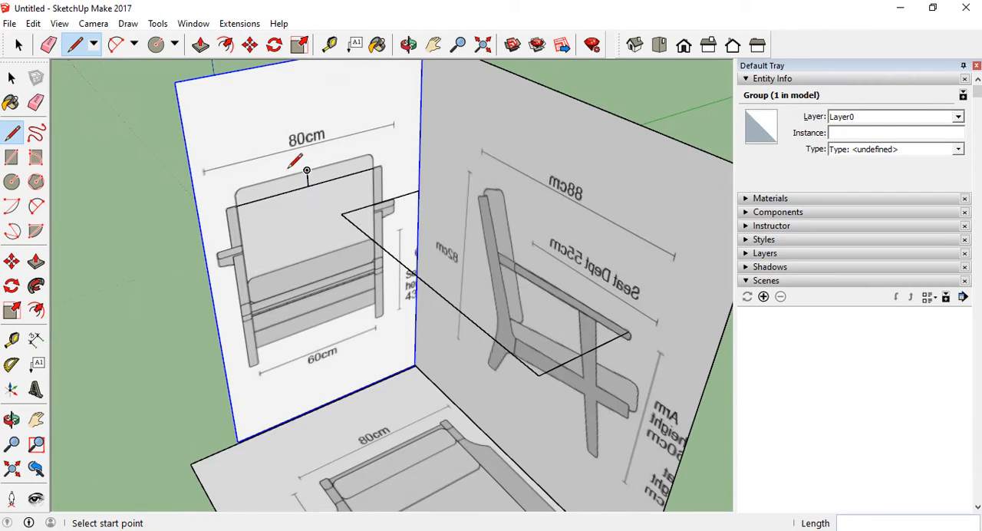
scroll(361, 344, "up", 6)
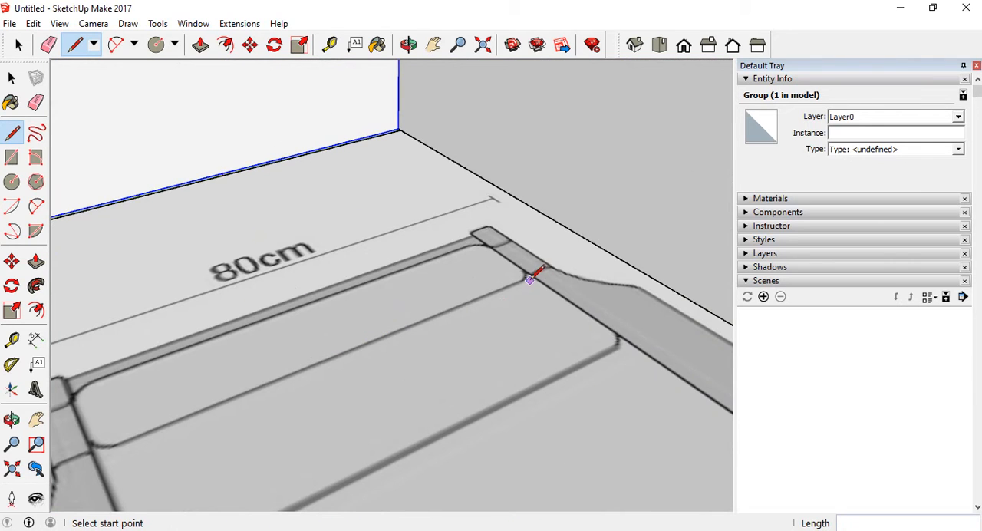
left_click(510, 259)
scroll(507, 258, "down", 1)
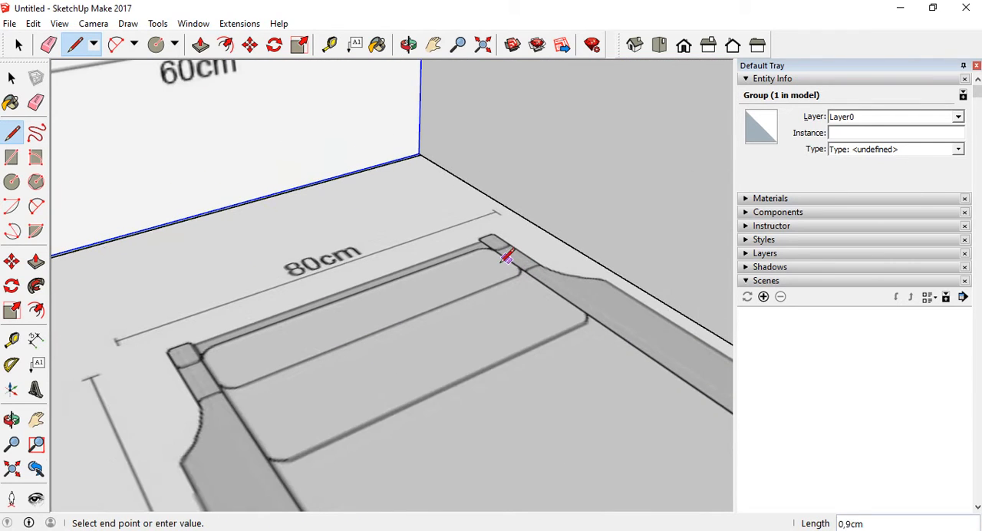
left_click(212, 374)
key("Escape")
scroll(380, 315, "down", 3)
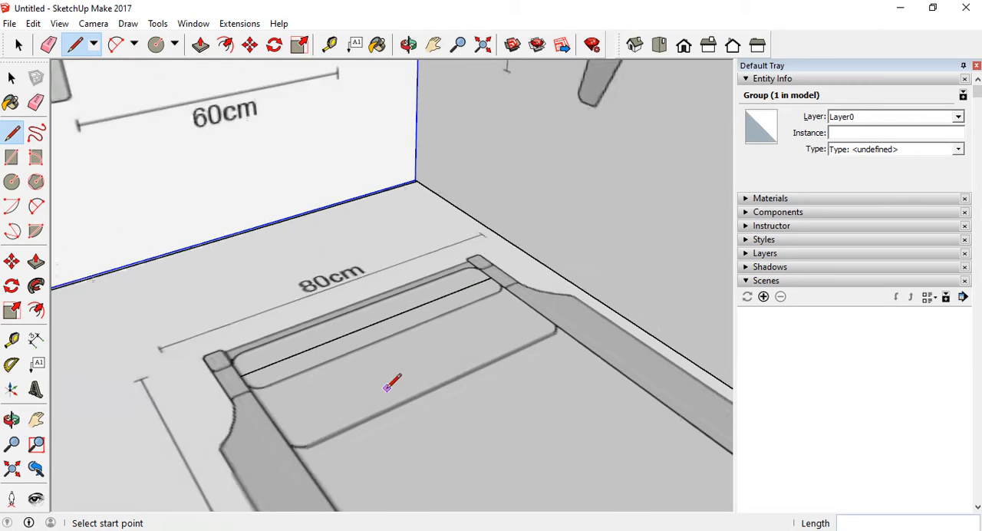
Draw a vertical line about 124.2 cm long from the midpoint of the top view's backrest line, level with the front view's short centre line end
scroll(390, 380, "up", 2)
scroll(381, 345, "down", 2)
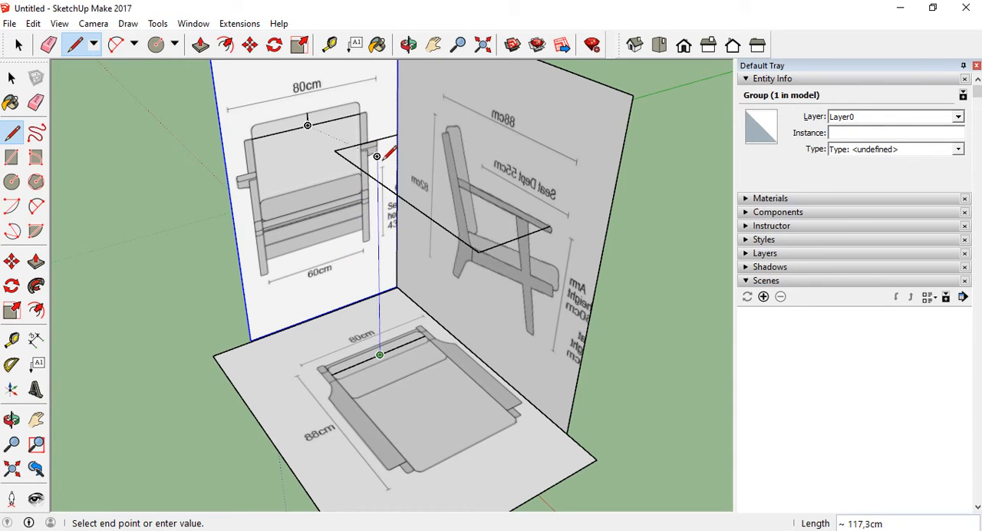
scroll(377, 155, "up", 1)
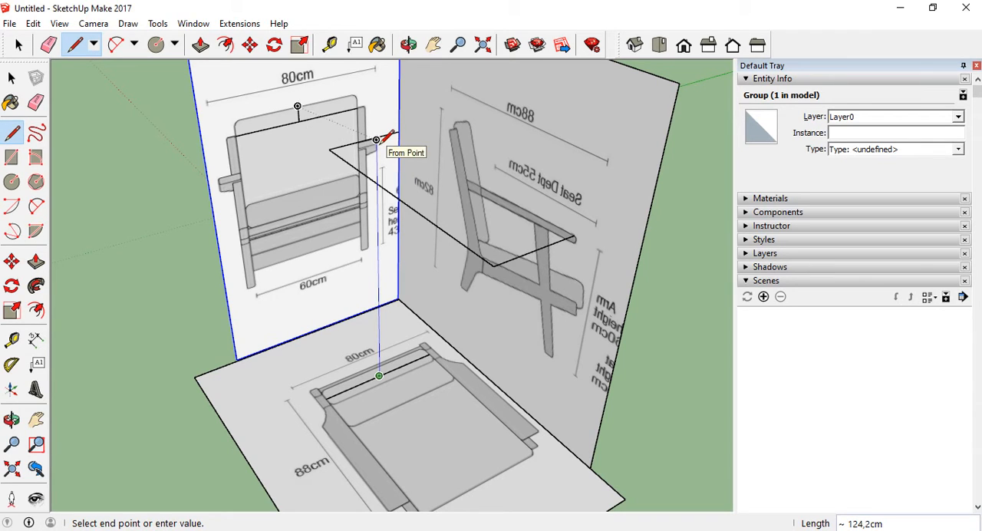
middle_click_drag(377, 139, 390, 158)
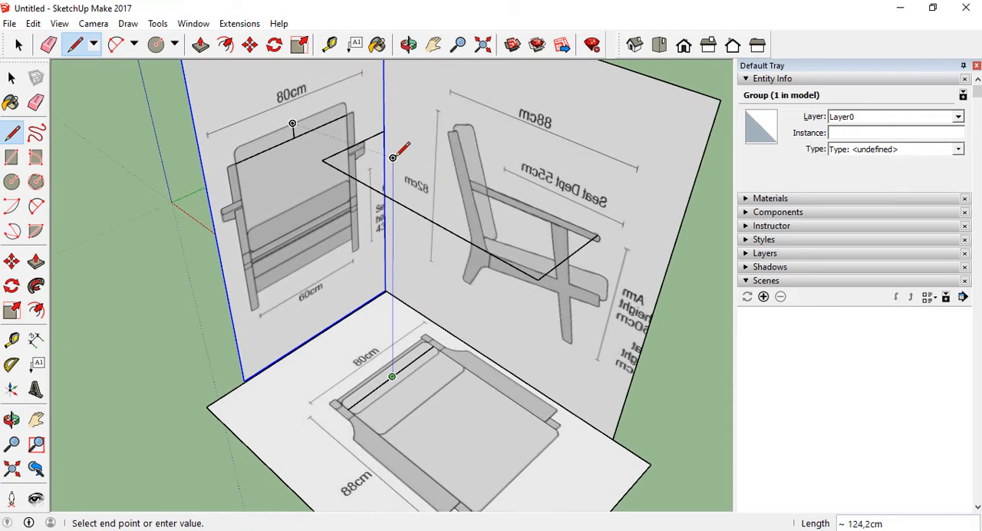
left_click(393, 158)
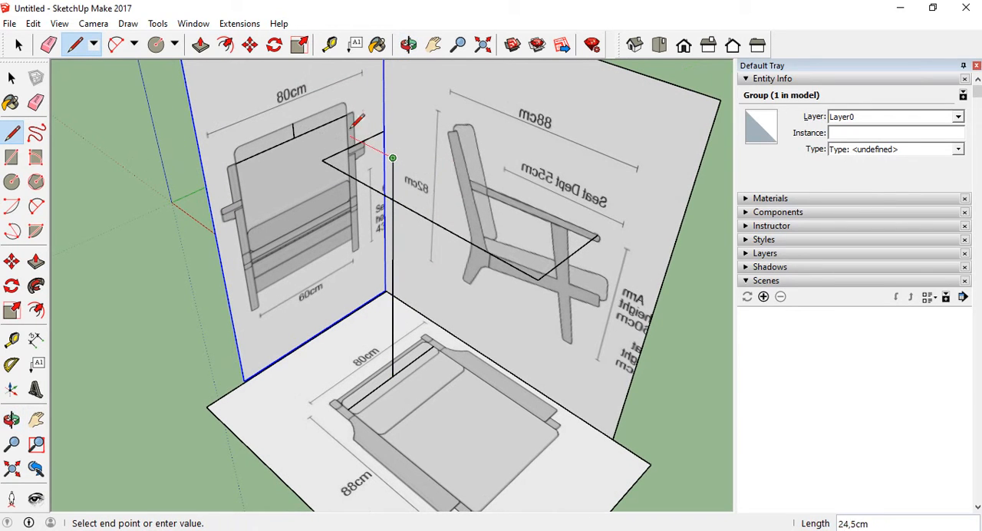
Draw a line about 49.8 cm long along the red axis from the vertical line's upper end onto the front view panel, and compare the centres
scroll(302, 110, "up", 2)
scroll(296, 105, "up", 2)
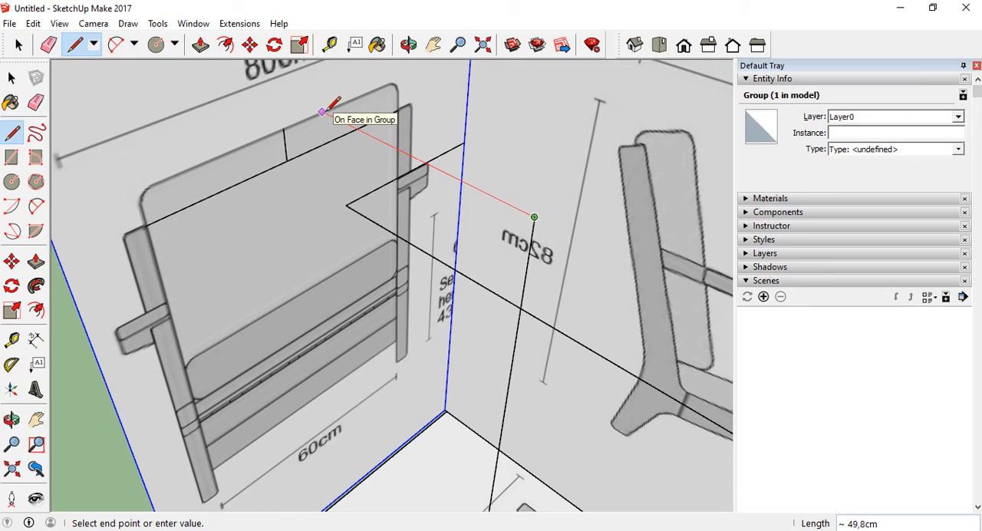
mouse_move(373, 171)
middle_mouse_down()
mouse_move(338, 176)
mouse_move(330, 252)
mouse_move(189, 241)
mouse_move(235, 257)
middle_mouse_up()
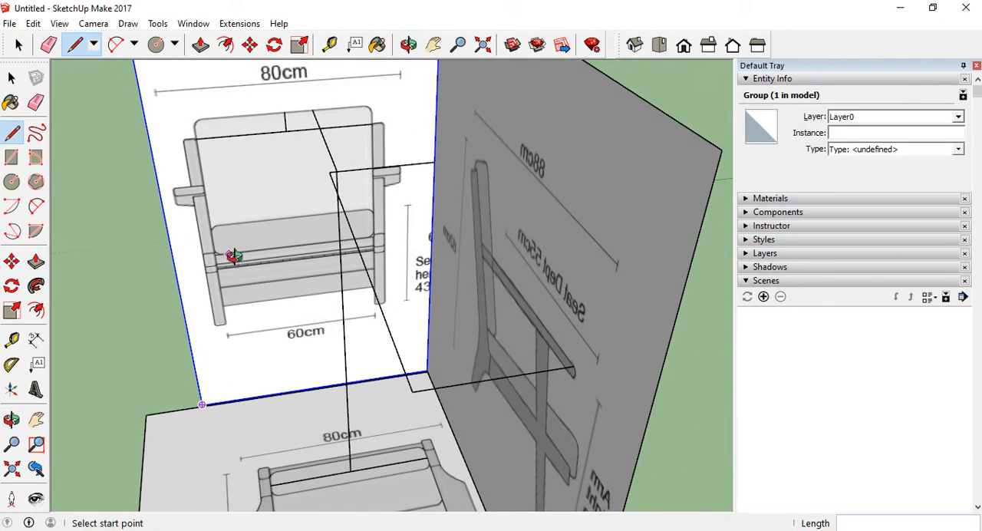
scroll(237, 261, "down", 1)
scroll(250, 201, "up", 1)
scroll(273, 145, "up", 1)
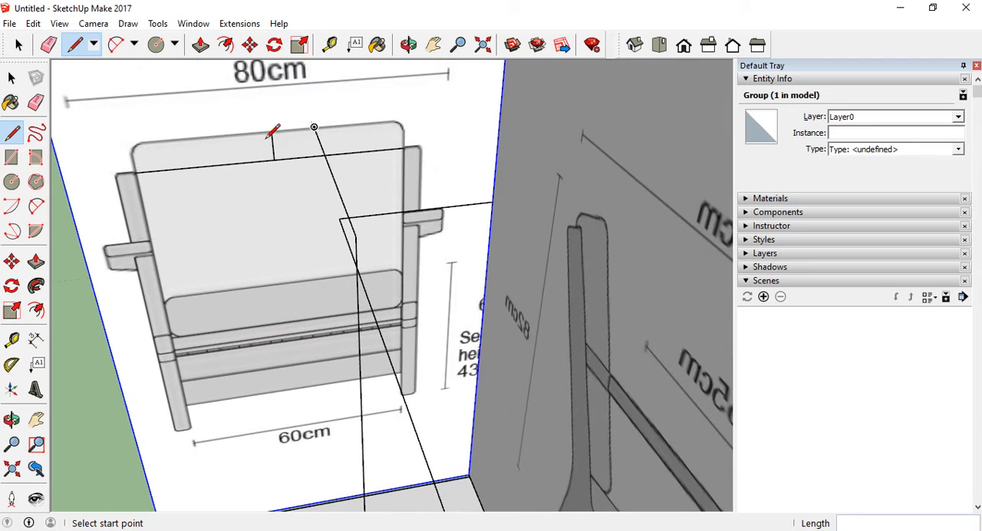
scroll(329, 186, "down", 4)
Delete the three connected guide edges running from the side view's armrest to the front view panel
mouse_move(313, 256)
middle_mouse_down()
mouse_move(270, 268)
mouse_move(322, 244)
middle_mouse_up()
key("space")
scroll(411, 338, "up", 4)
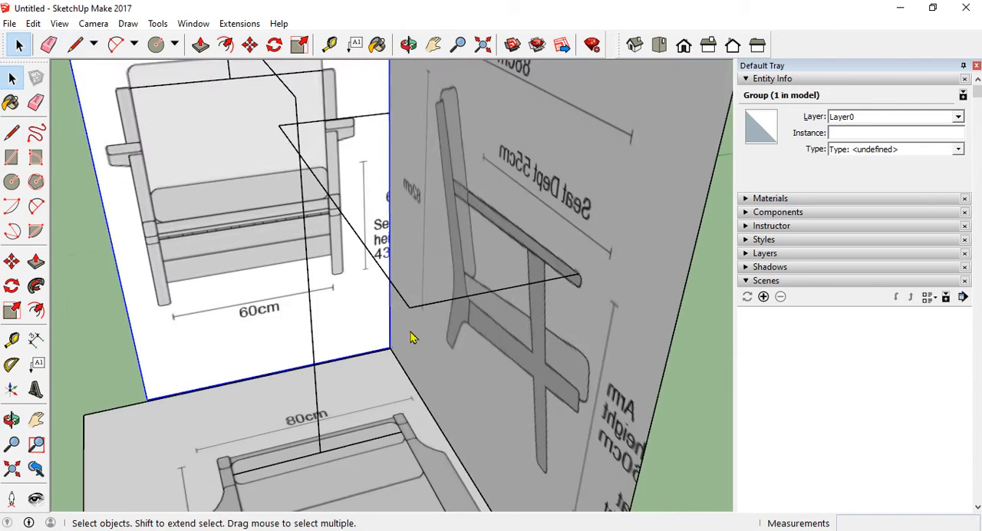
left_click(422, 314)
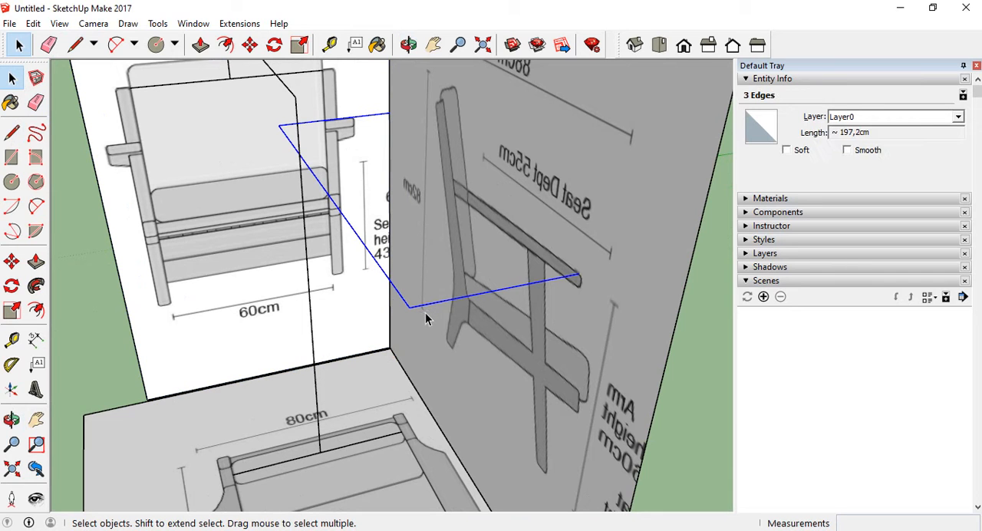
key("Delete")
Move the front view panel with its centre guide lines about 9.4 cm, snapping the short centre line's upper end to the red-axis guide's end
scroll(425, 311, "down", 3)
middle_click_drag(386, 269, 294, 144)
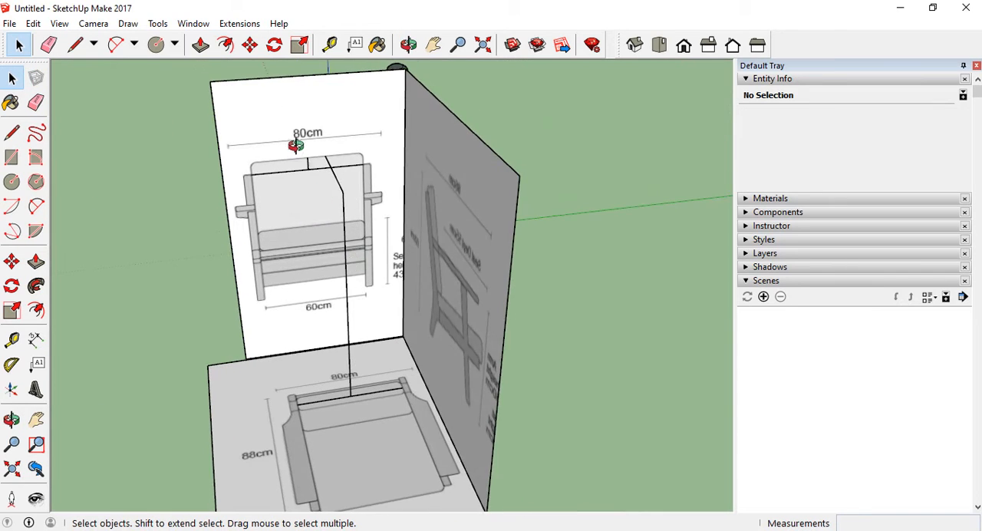
scroll(289, 144, "up", 3)
scroll(394, 244, "down", 3)
middle_click_drag(315, 106, 345, 124)
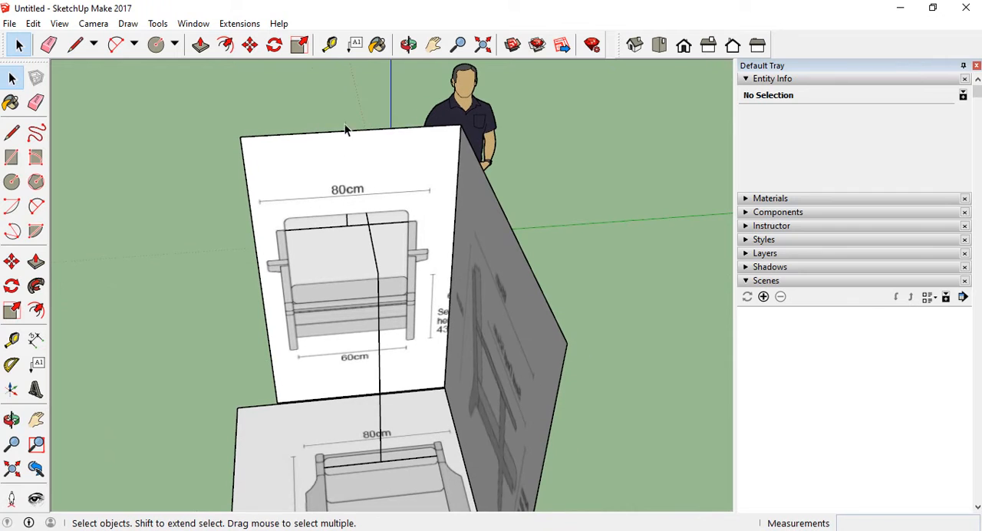
left_click_drag(344, 123, 285, 278)
mouse_move(349, 105)
left_mouse_down()
mouse_move(341, 175)
mouse_move(266, 271)
mouse_move(242, 273)
left_mouse_up()
middle_click_drag(340, 250, 417, 209)
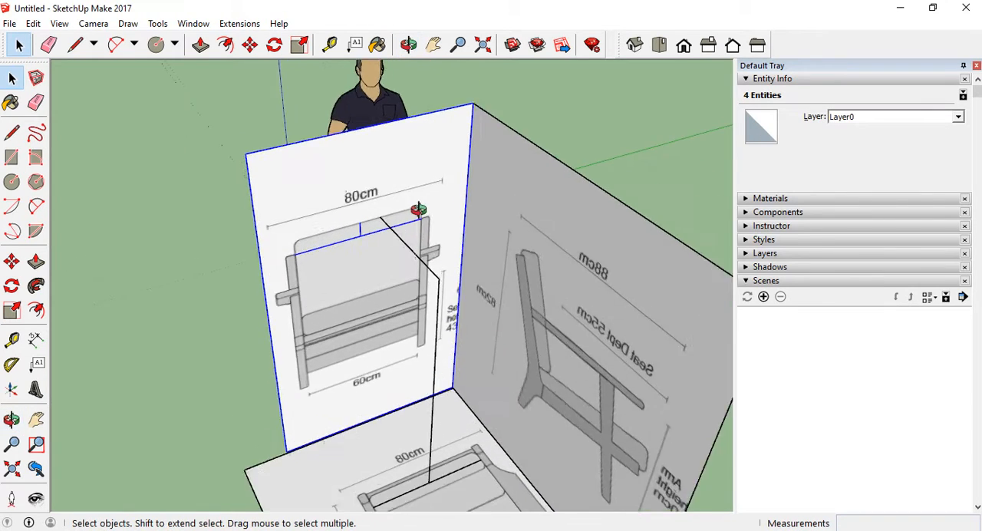
scroll(420, 216, "up", 4)
scroll(360, 219, "down", 2)
scroll(338, 240, "up", 4)
scroll(337, 239, "up", 2)
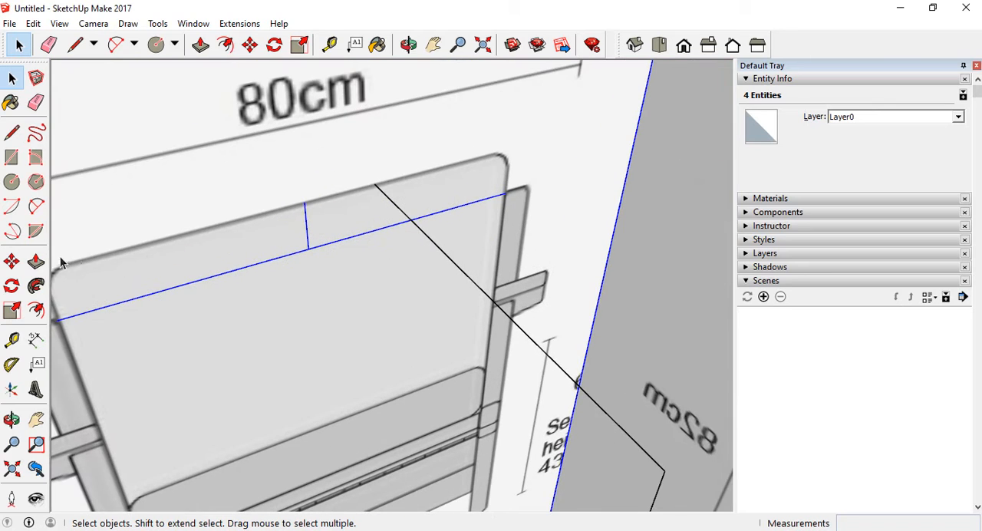
key("m")
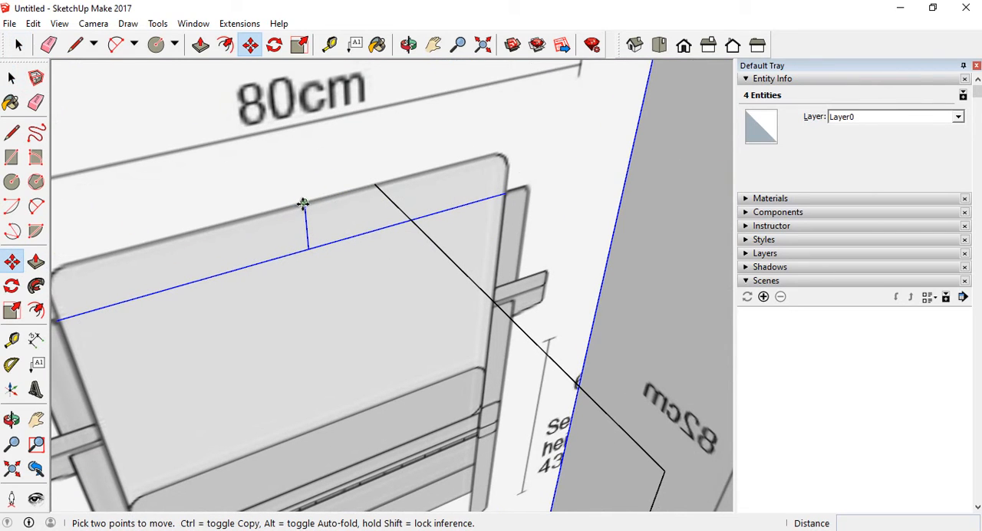
left_click(303, 203)
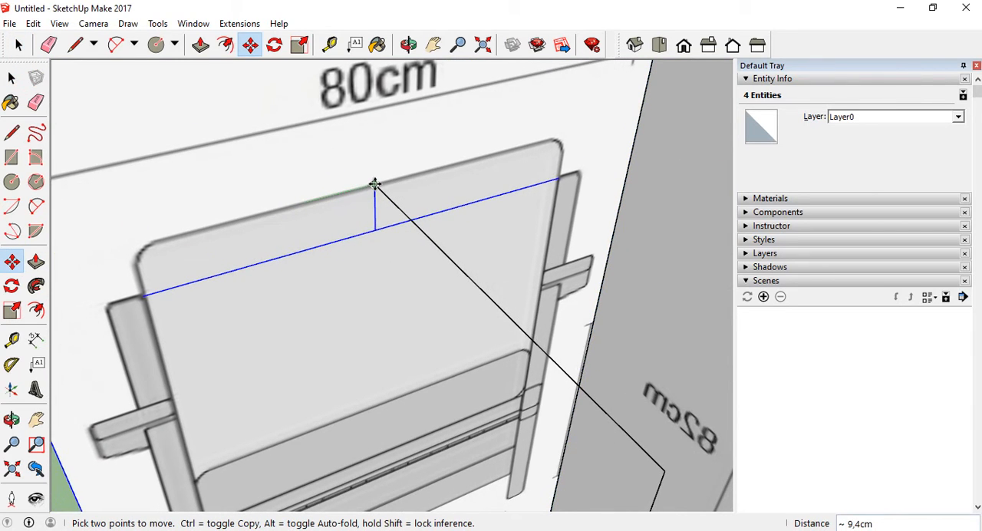
scroll(303, 198, "down", 5)
middle_click_drag(314, 208, 445, 304)
Delete all the connected guide edges on and between the front view and top view panels
left_click(8, 83)
scroll(373, 211, "down", 2)
middle_click_drag(373, 212, 491, 281)
scroll(342, 283, "down", 3)
scroll(489, 281, "up", 3)
left_click(384, 246)
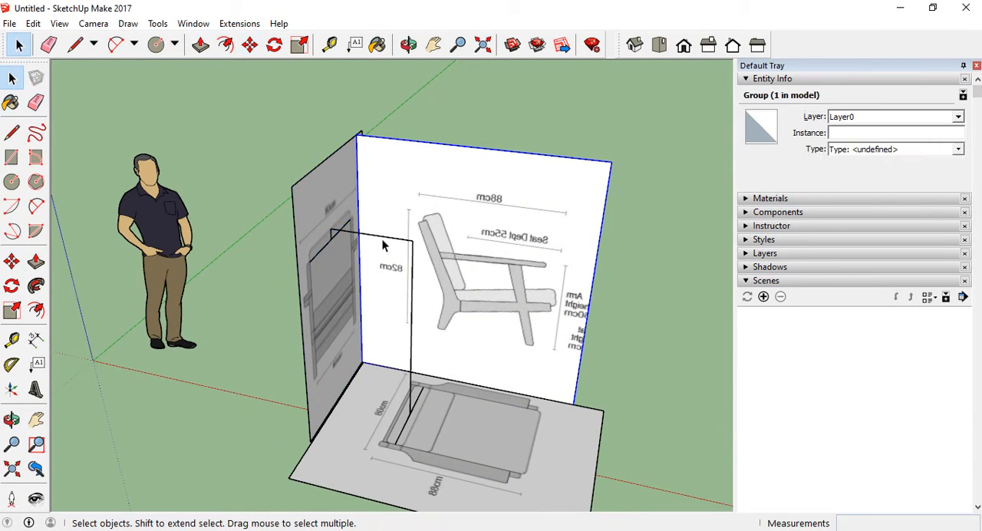
left_click(382, 241)
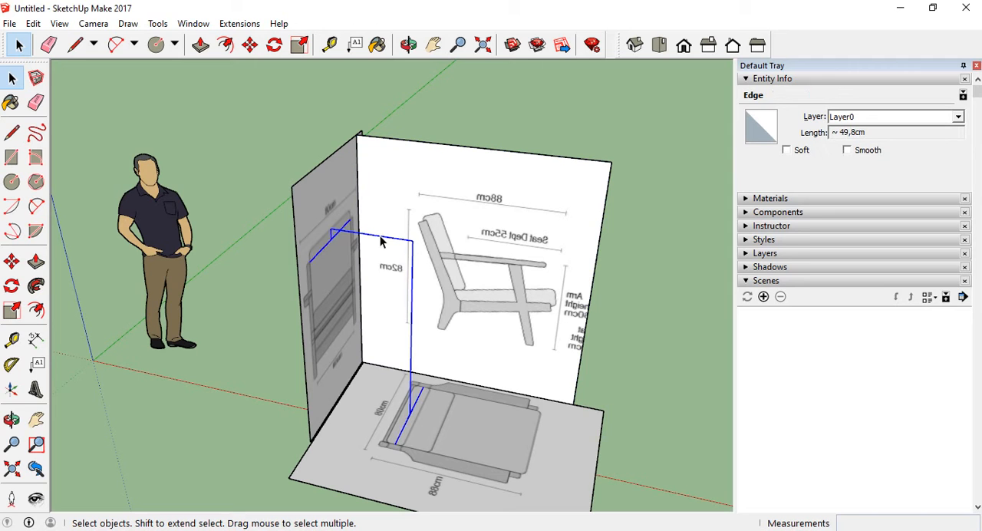
key("Escape")
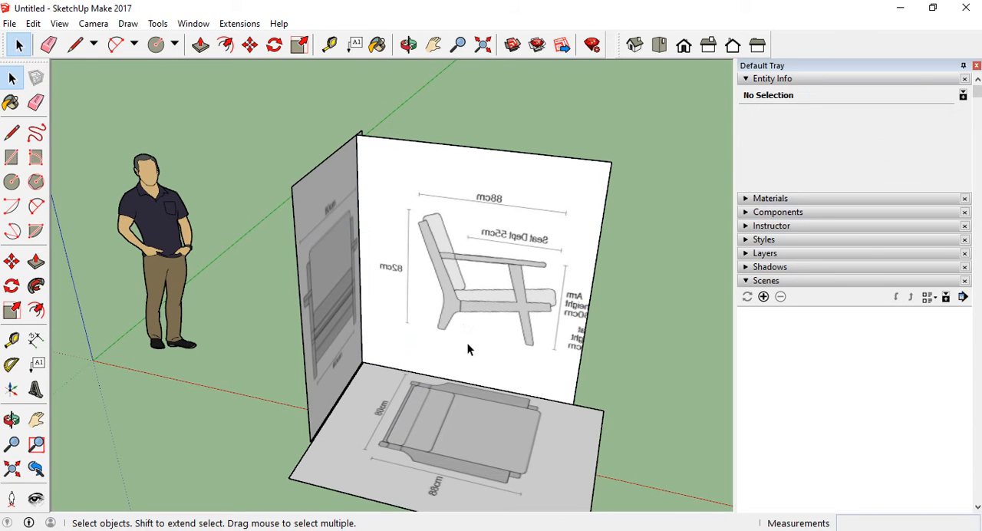
Check the alignment of the three reference panels from several angles
middle_click_drag(467, 343, 272, 348)
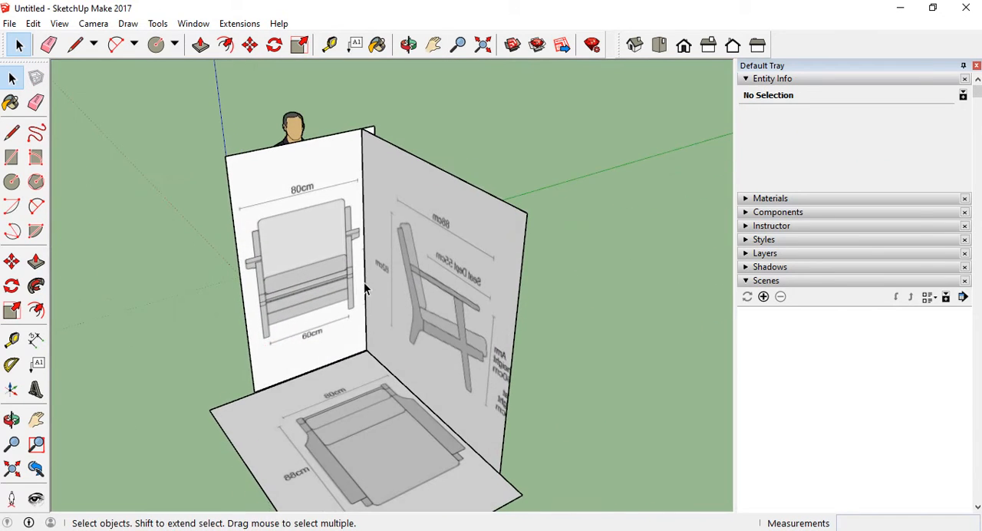
middle_click_drag(364, 281, 349, 390)
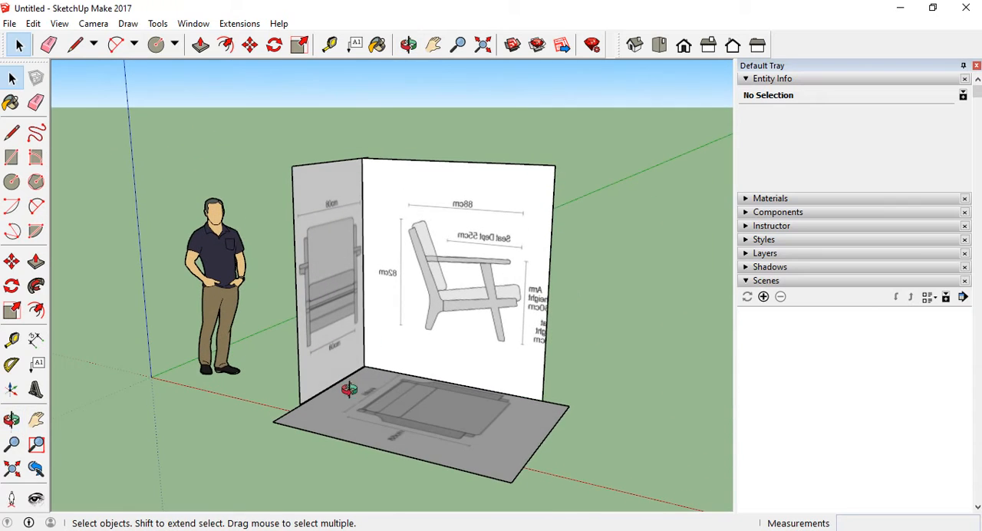
scroll(419, 352, "down", 1)
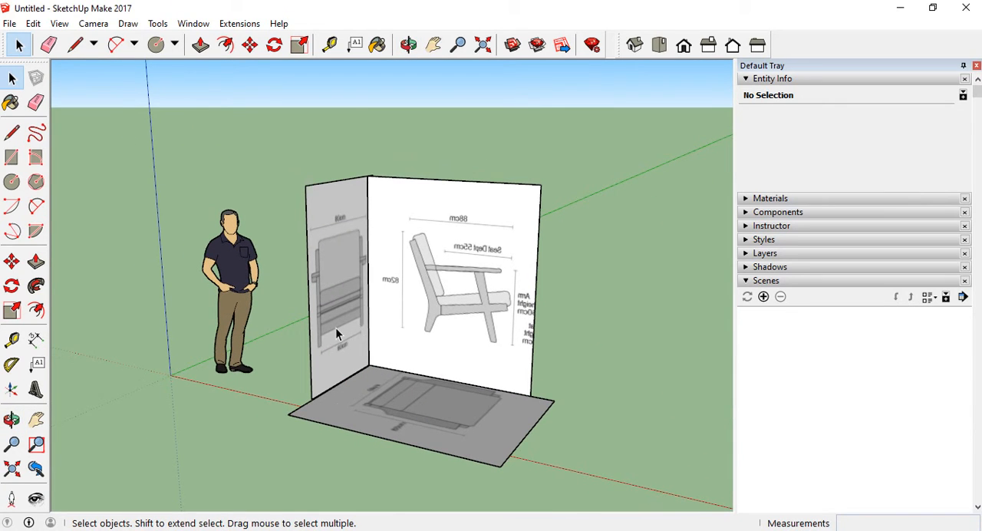
mouse_move(369, 365)
middle_mouse_down()
mouse_move(397, 322)
mouse_move(330, 330)
mouse_move(243, 372)
mouse_move(345, 292)
mouse_move(355, 267)
mouse_move(412, 346)
mouse_move(542, 224)
mouse_move(345, 417)
mouse_move(529, 324)
mouse_move(524, 291)
mouse_move(375, 367)
middle_mouse_up()
scroll(242, 372, "up", 3)
scroll(375, 367, "up", 3)
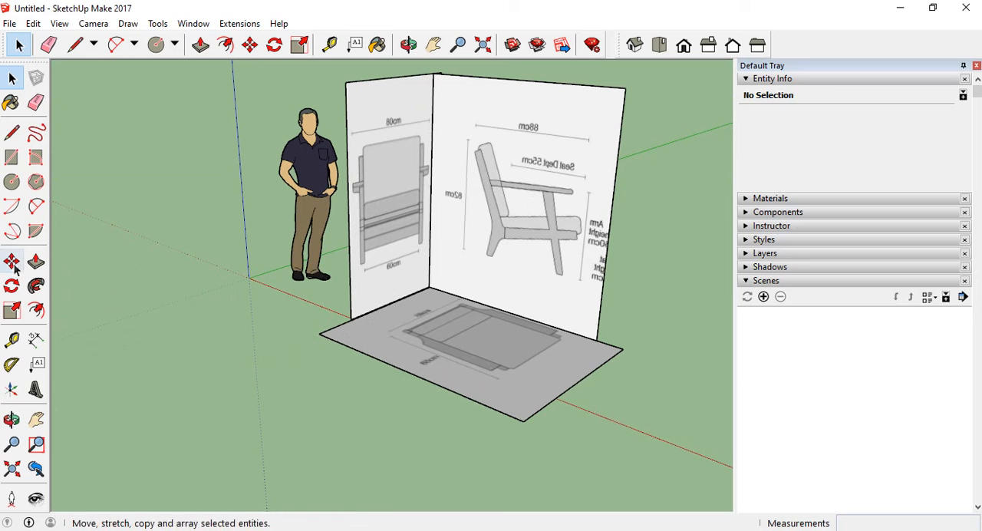
middle_click_drag(386, 377, 301, 349)
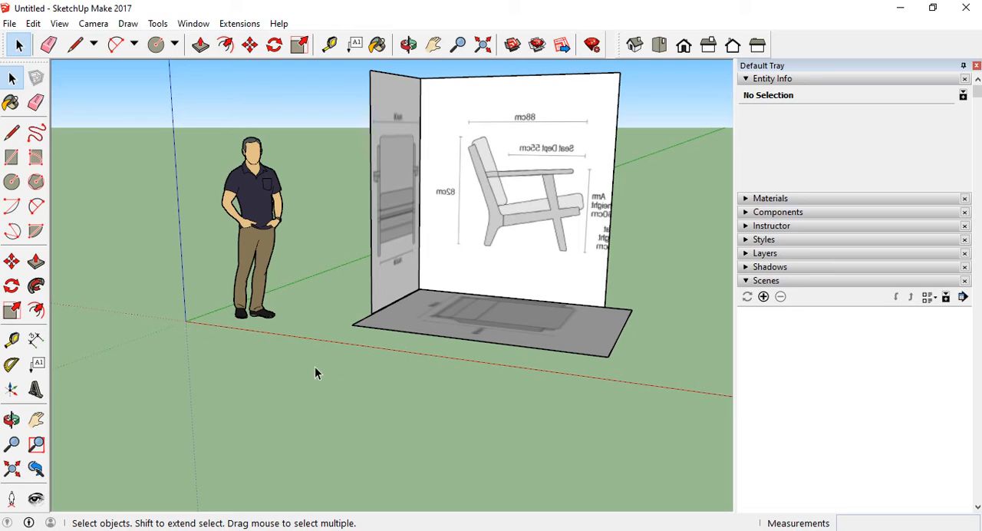
middle_click_drag(315, 374, 427, 432)
left_click_drag(380, 269, 374, 252)
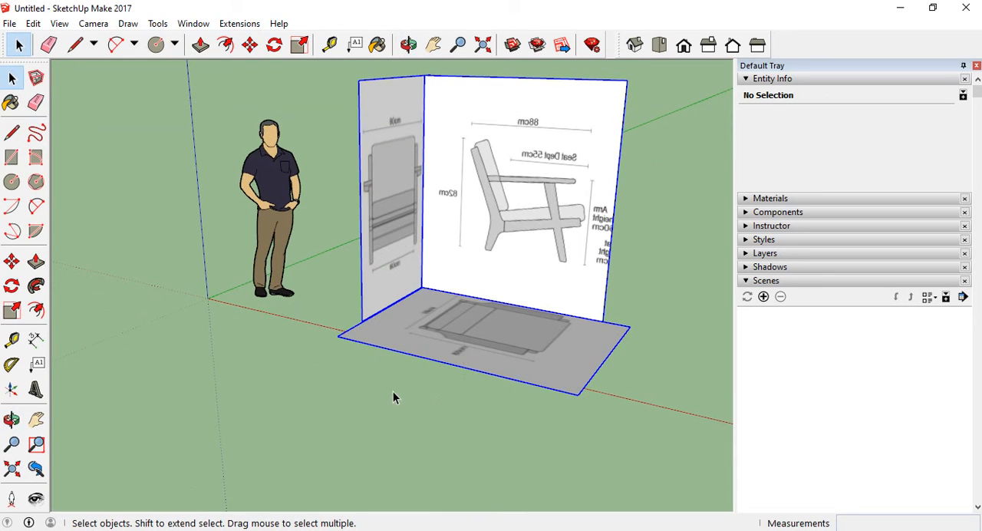
left_click(11, 262)
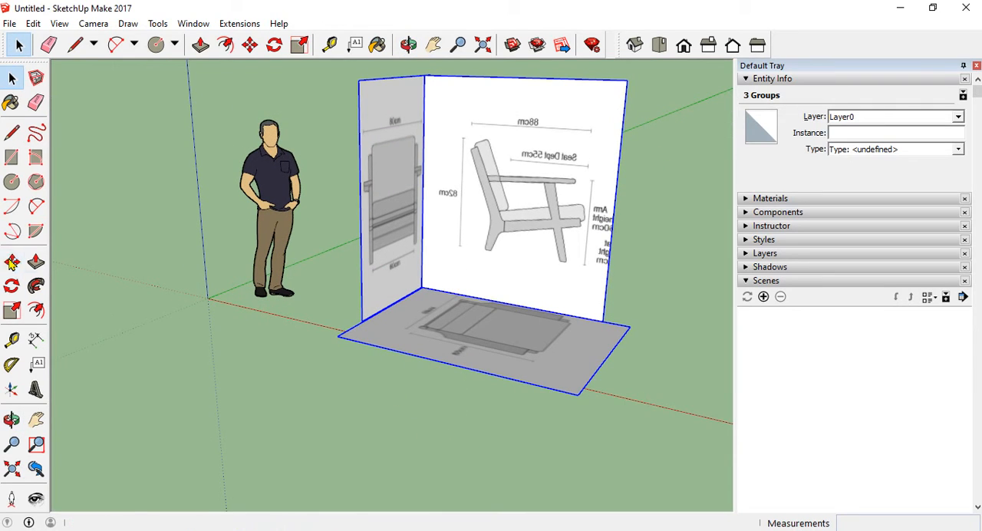
left_click(579, 396)
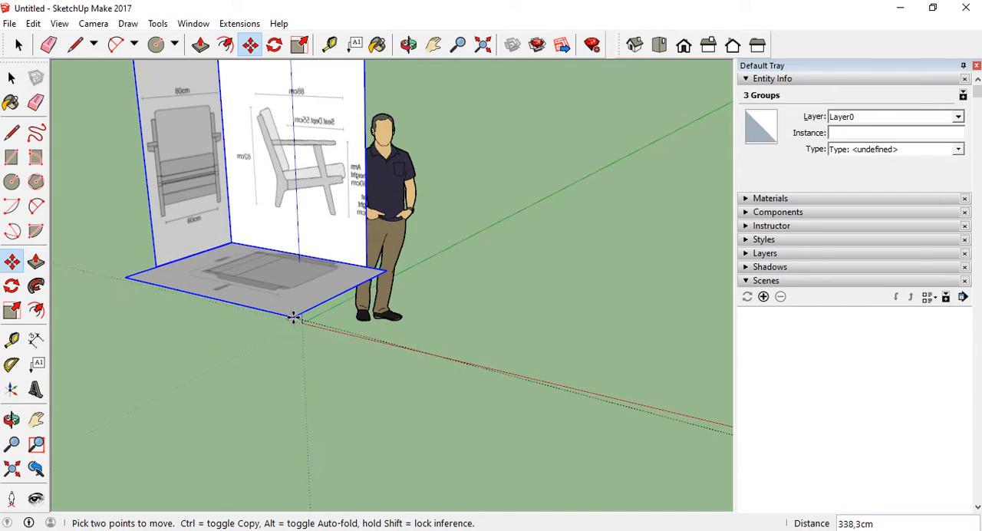
scroll(299, 318, "up", 4)
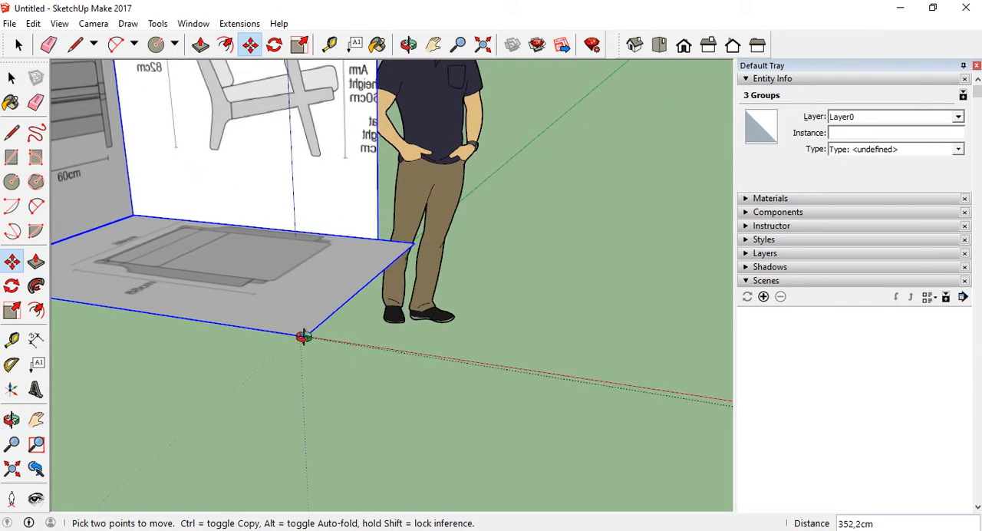
scroll(299, 332, "up", 2)
mouse_move(297, 329)
middle_mouse_down()
mouse_move(285, 330)
mouse_move(311, 340)
mouse_move(280, 339)
middle_mouse_up()
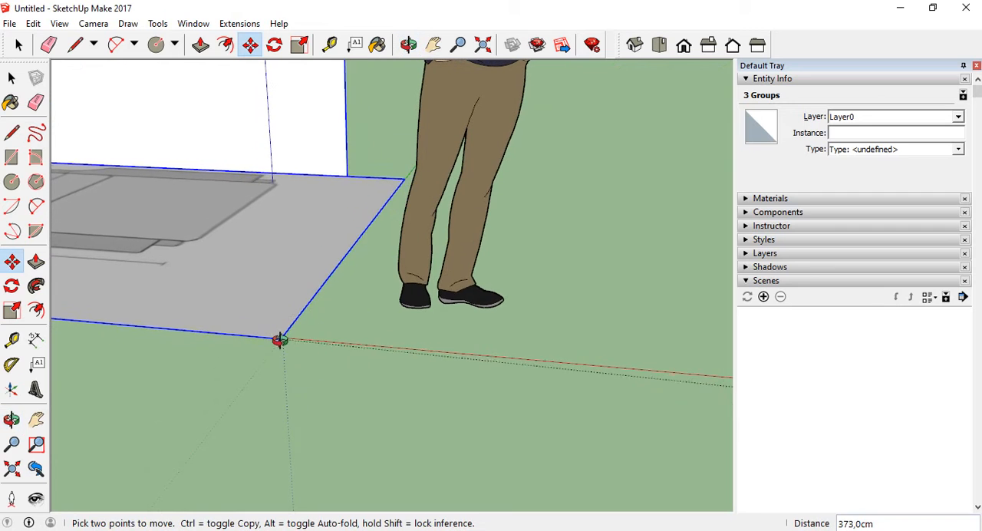
scroll(278, 330, "up", 3)
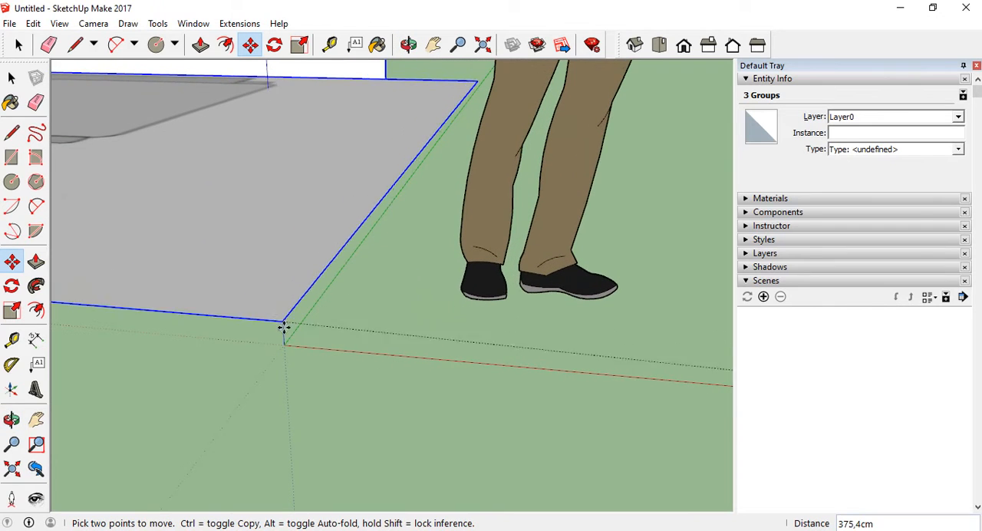
scroll(286, 330, "up", 3)
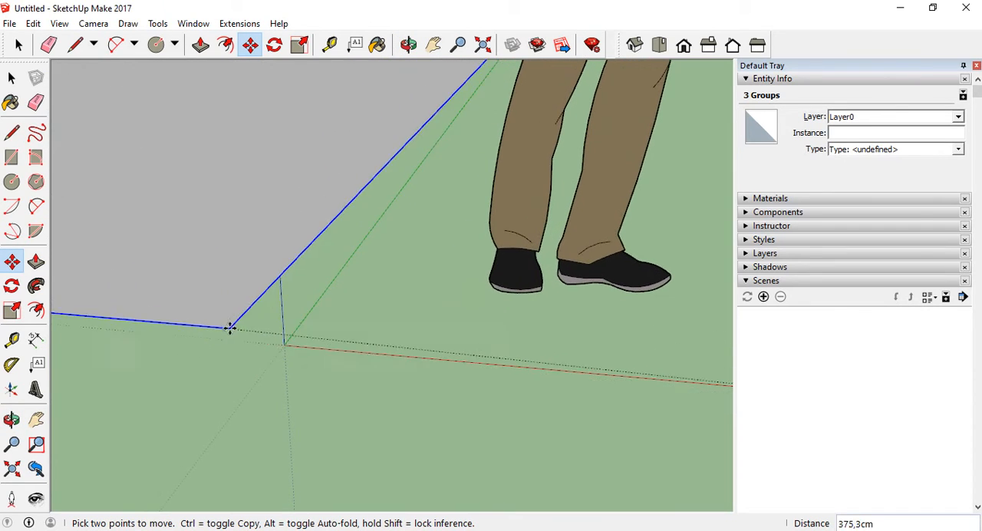
middle_click_drag(229, 328, 330, 368)
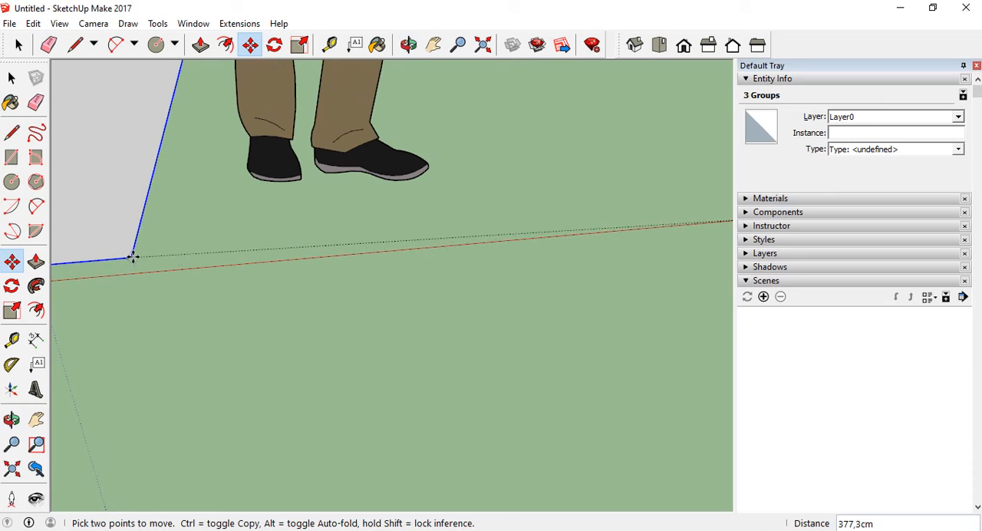
scroll(448, 252, "down", 3)
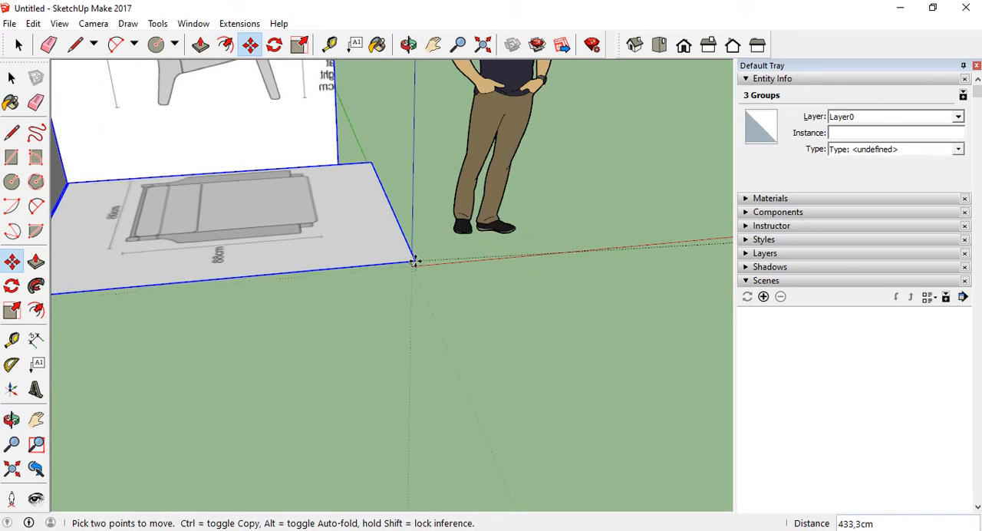
scroll(338, 278, "down", 1)
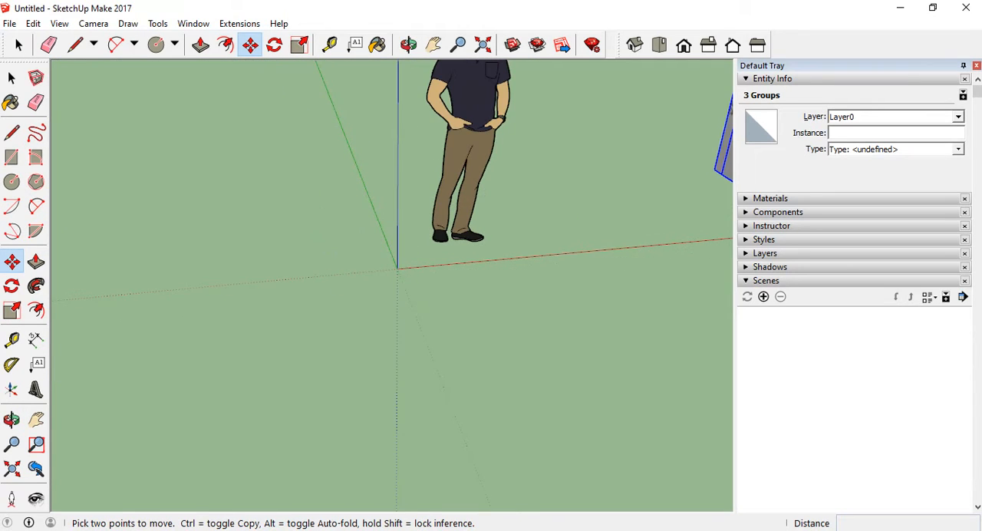
Draw a line about 62.2 cm long from the origin along the negative green axis as a snapping reference
key("l")
scroll(398, 269, "up", 1)
left_click(397, 273)
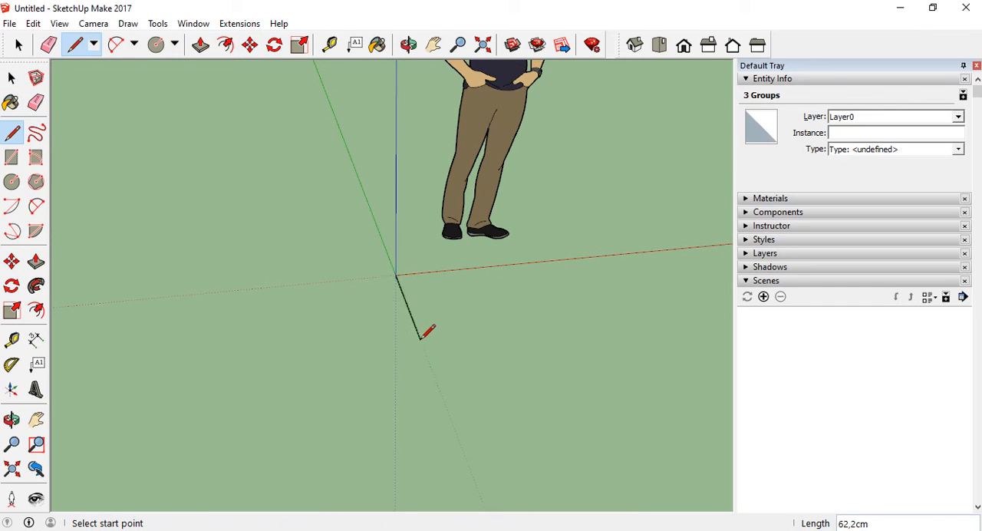
left_click(11, 77)
left_click(198, 257)
Move the three panels together about 434.5 cm, snapping the top view panel's outer front corner to the origin end of the reference line
scroll(199, 265, "down", 5)
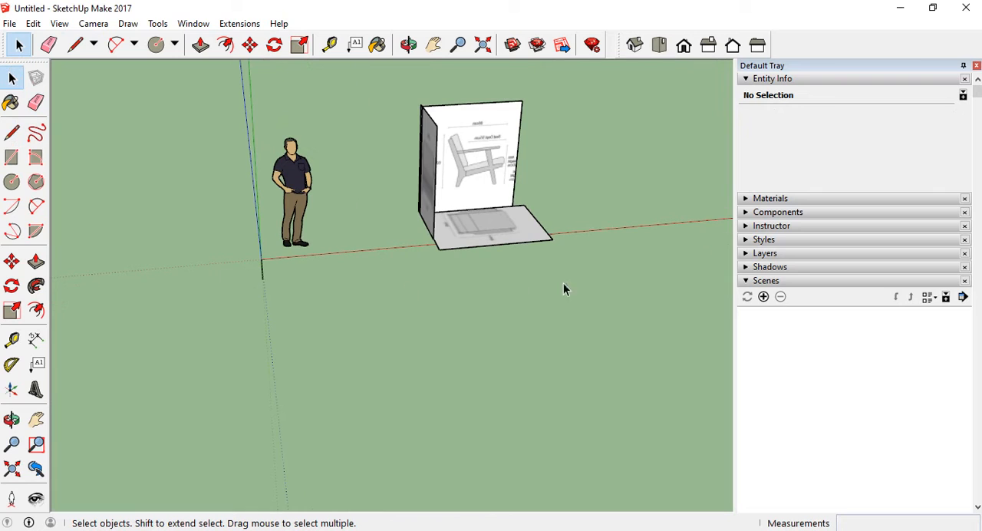
left_click_drag(402, 92, 404, 90)
left_click(12, 261)
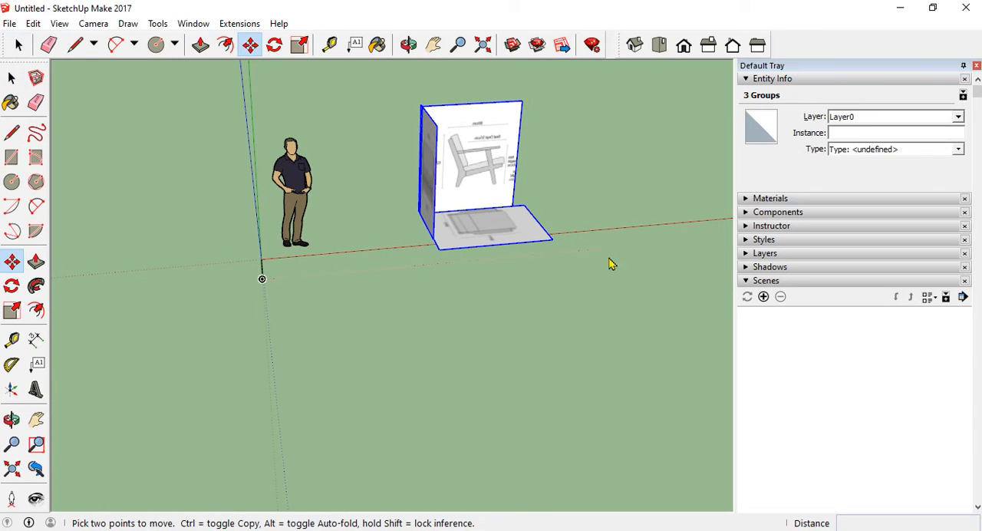
left_click(549, 242)
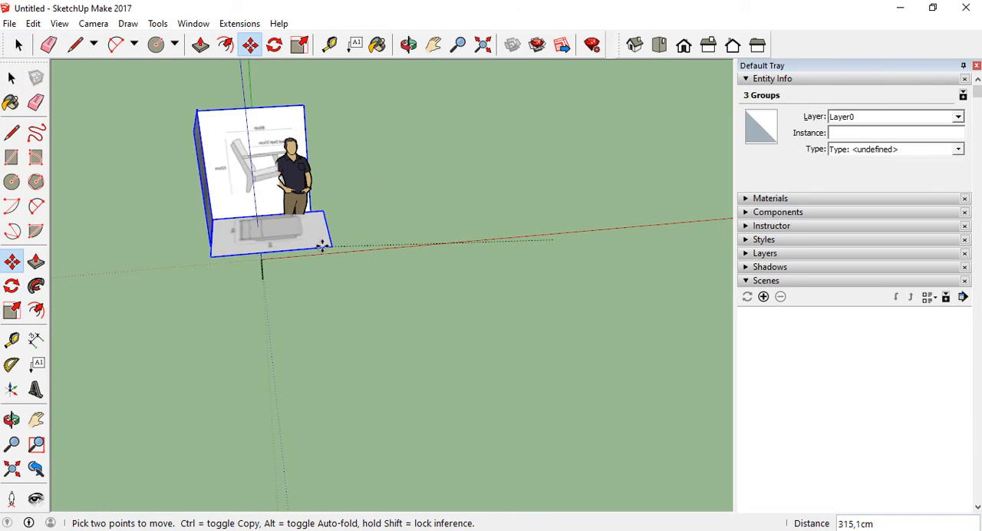
left_click(258, 259)
scroll(260, 261, "up", 3)
middle_click_drag(258, 259, 307, 228)
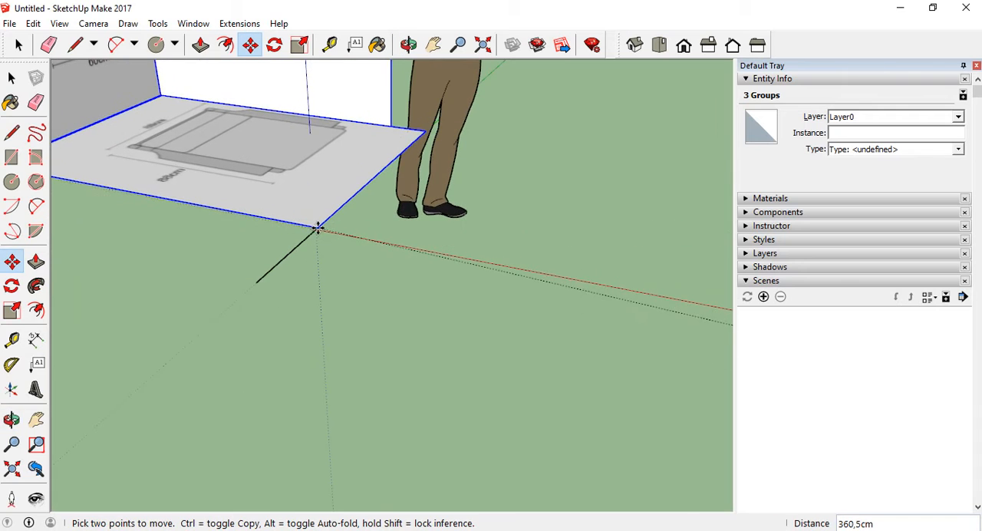
scroll(309, 229, "up", 5)
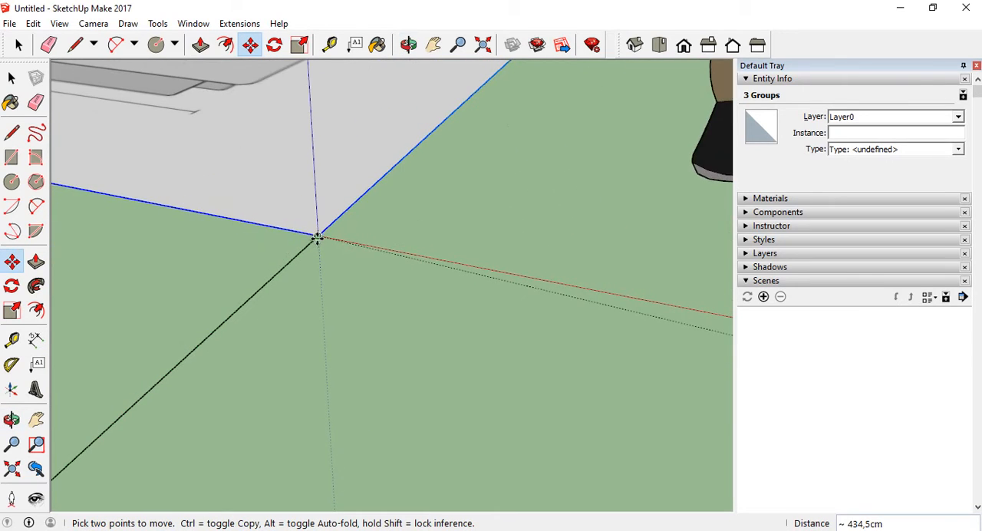
scroll(348, 298, "down", 8)
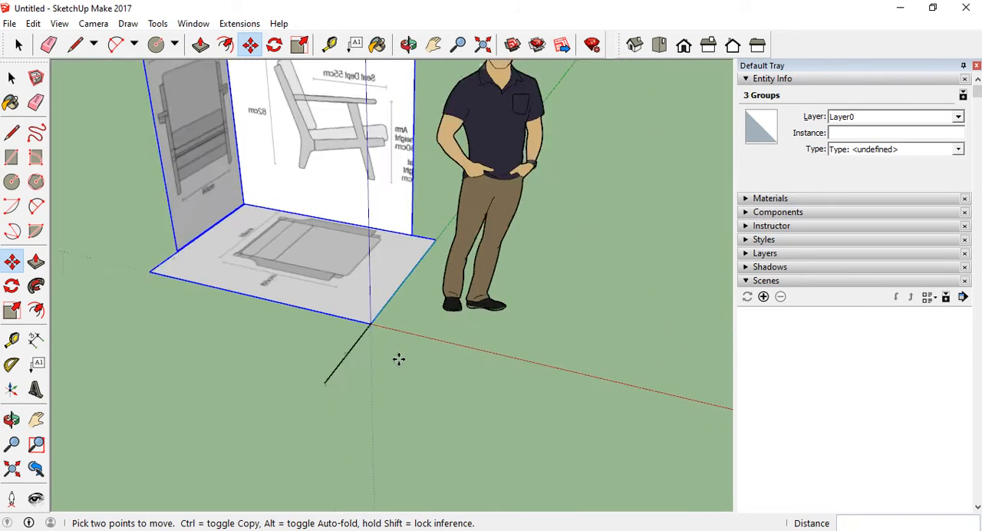
middle_click_drag(399, 358, 354, 297)
scroll(274, 259, "up", 3)
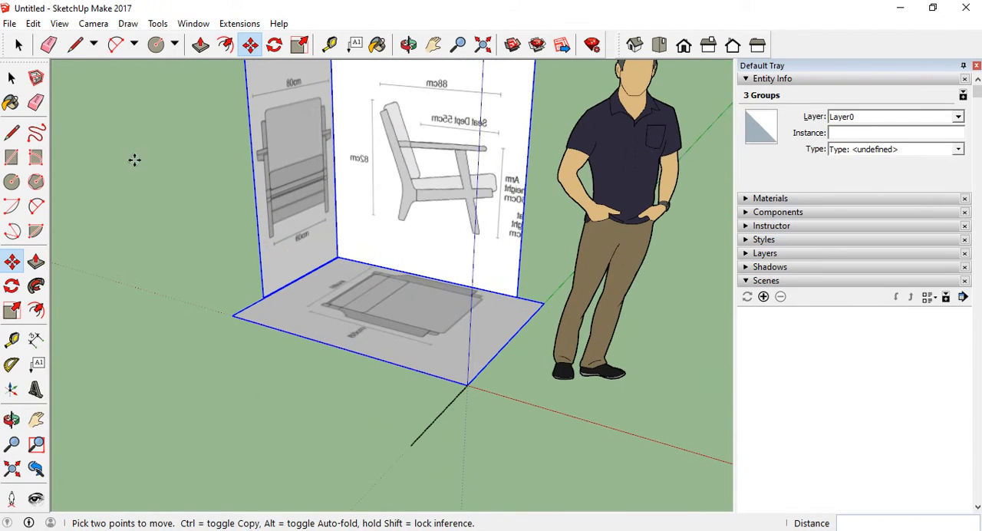
left_click(12, 79)
left_click(126, 210)
Examine the three panels' position relative to the origin and axes from several angles
middle_click_drag(264, 347, 289, 300)
scroll(291, 300, "down", 2)
middle_click_drag(350, 256, 363, 274)
scroll(364, 273, "up", 4)
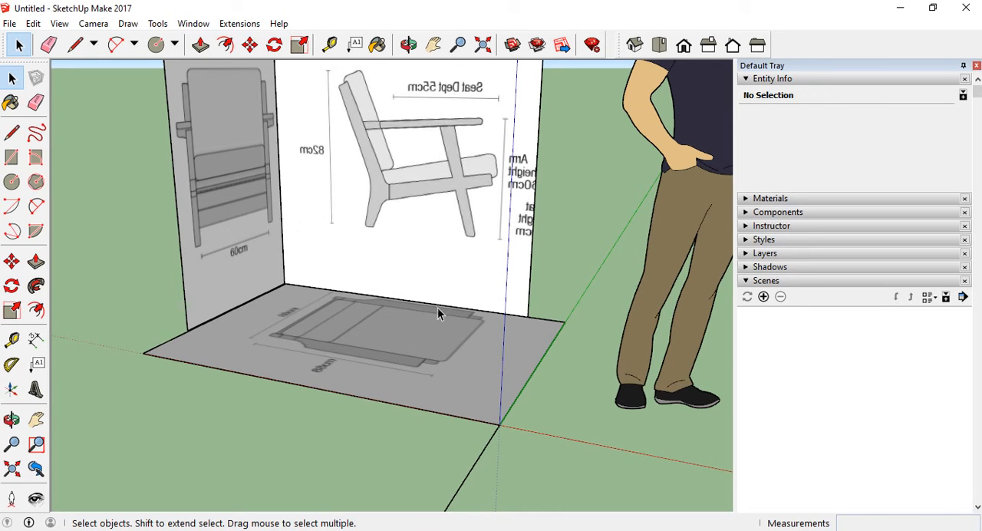
mouse_move(386, 313)
middle_mouse_down()
mouse_move(324, 230)
mouse_move(340, 307)
middle_mouse_up()
scroll(338, 291, "down", 3)
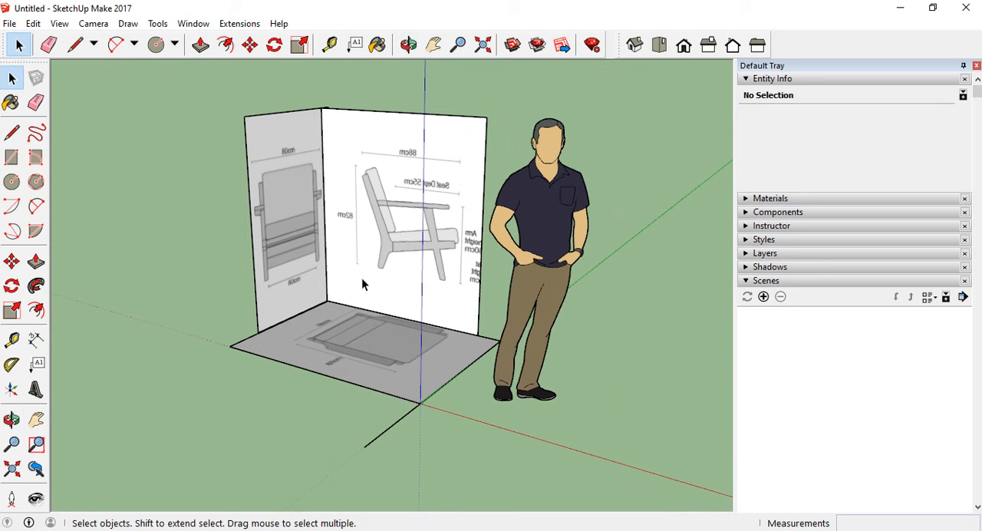
scroll(373, 244, "up", 5)
scroll(406, 276, "down", 2)
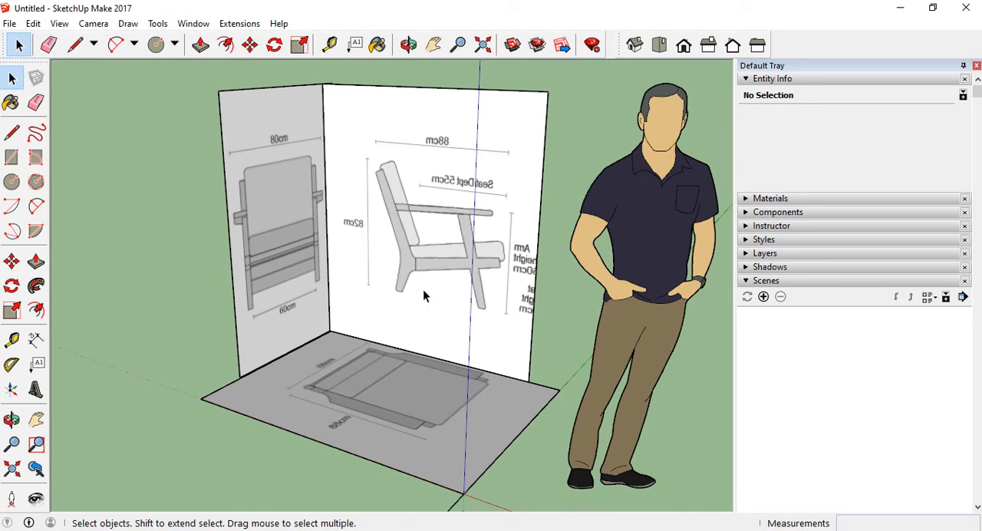
Draw a line about 91.6 cm long from the side view's rear leg foot along the red axis to the panel's edge
scroll(416, 310, "up", 5)
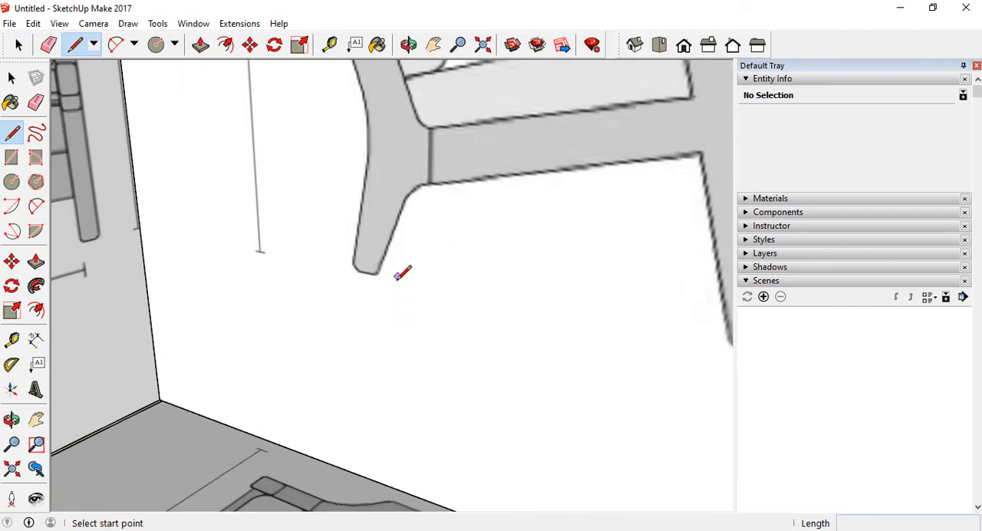
left_click(351, 268)
scroll(354, 271, "down", 8)
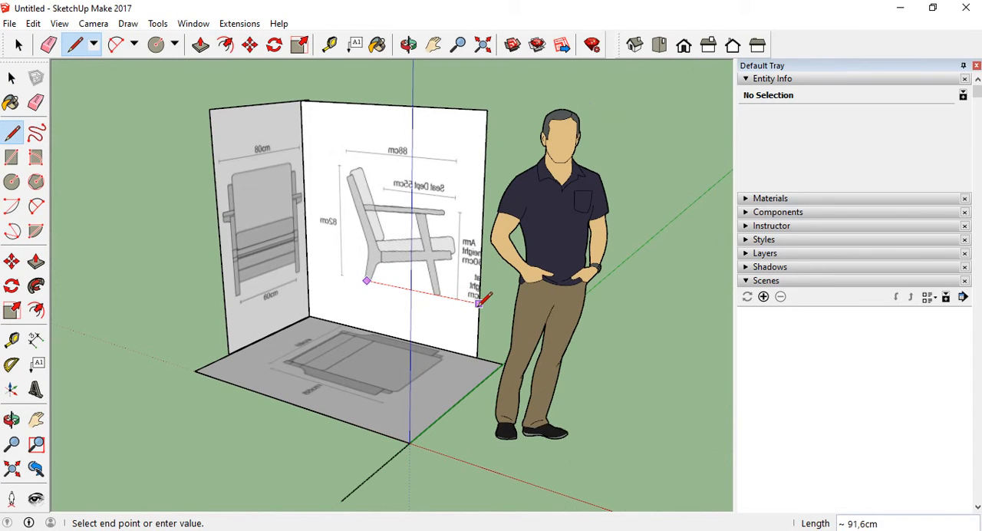
left_click(479, 303)
left_click(12, 77)
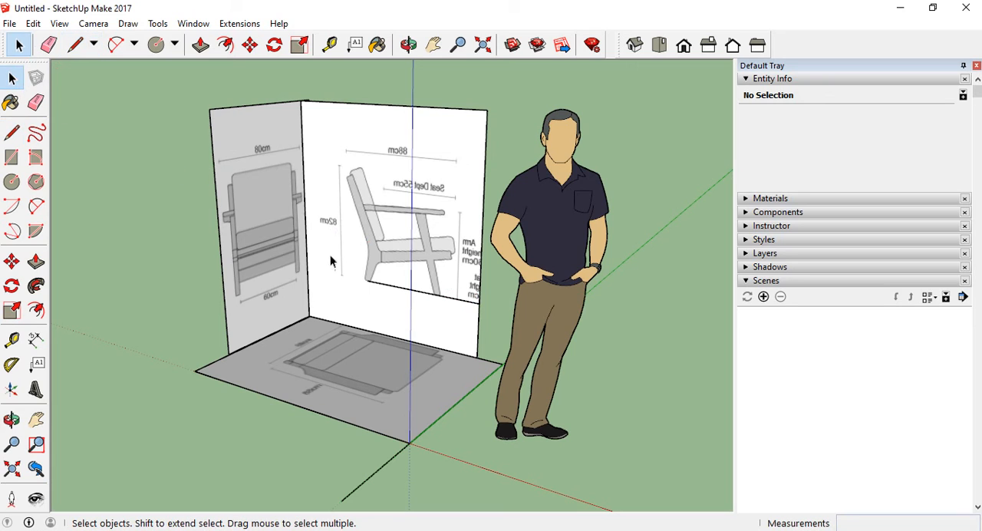
Move the front and side view panels with the foot line down about 39.8 cm, snapping the line's outer end to the top view panel's edge
scroll(292, 211, "down", 2)
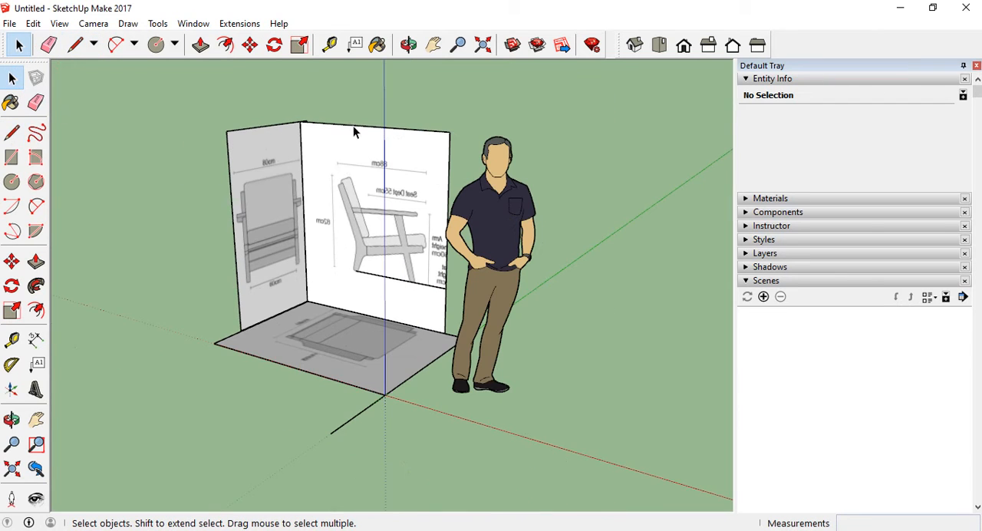
left_click_drag(248, 287, 231, 284)
left_click(373, 104)
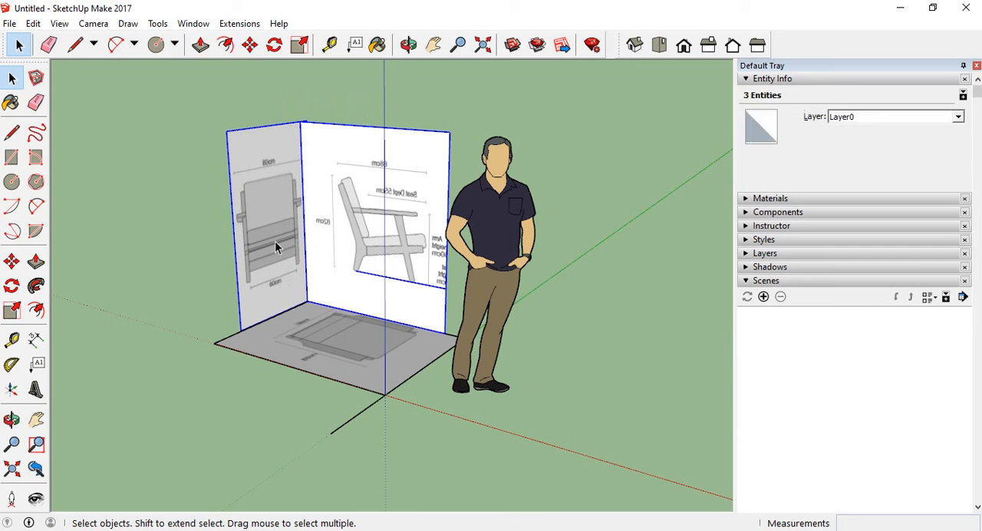
left_click(12, 262)
scroll(450, 303, "up", 4)
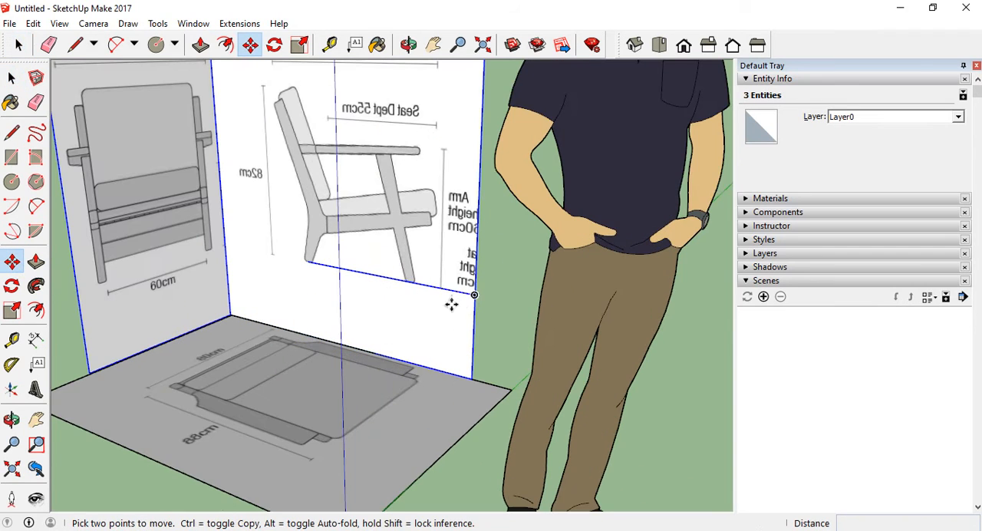
left_click(476, 296)
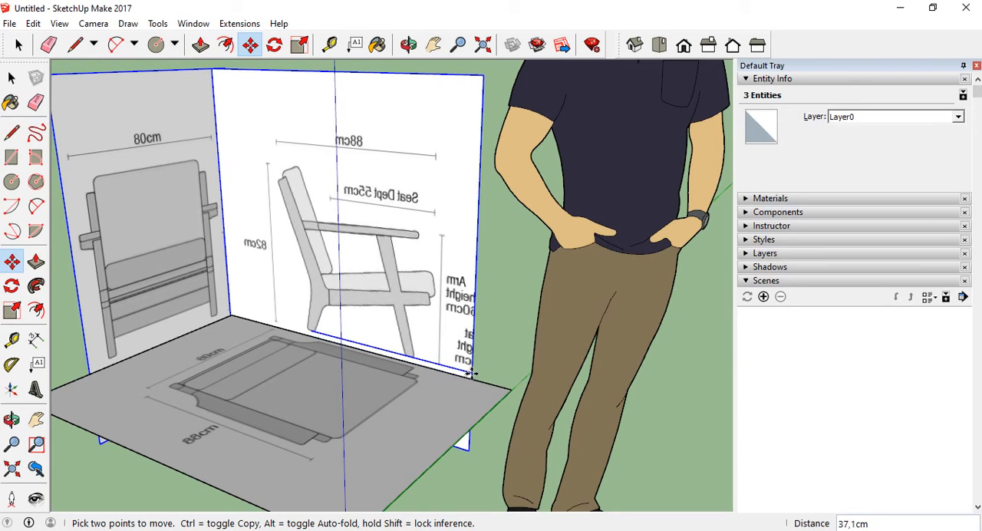
scroll(471, 376, "up", 8)
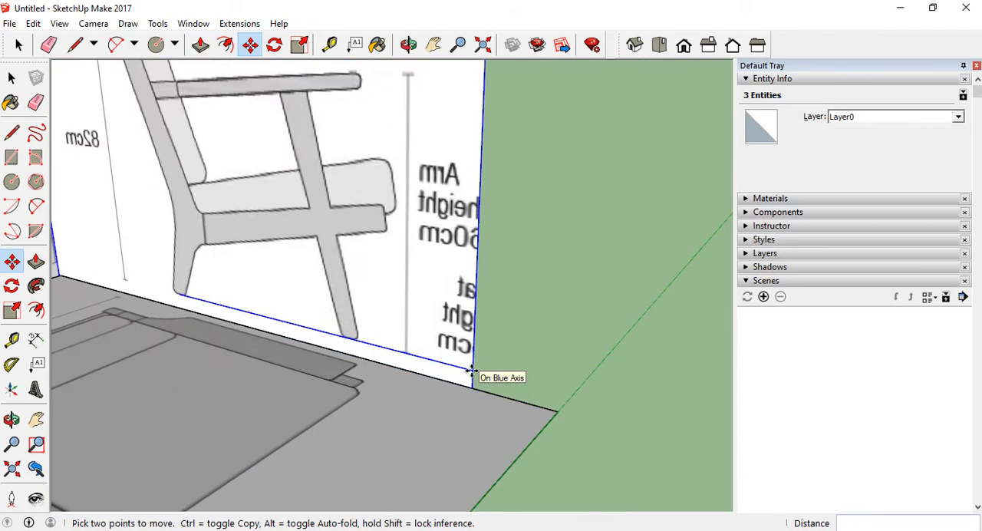
middle_click_drag(472, 374, 463, 421)
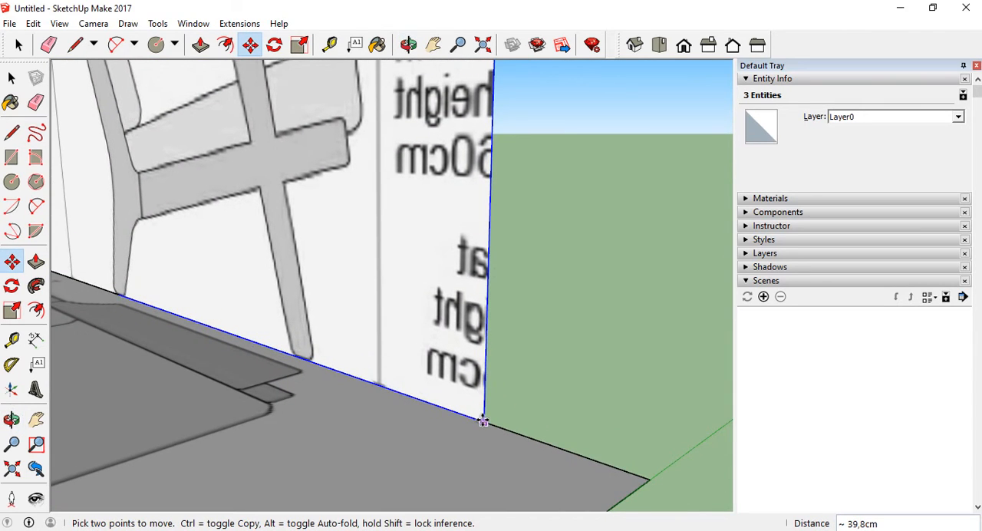
left_click(485, 422)
scroll(505, 341, "down", 1)
scroll(505, 340, "down", 4)
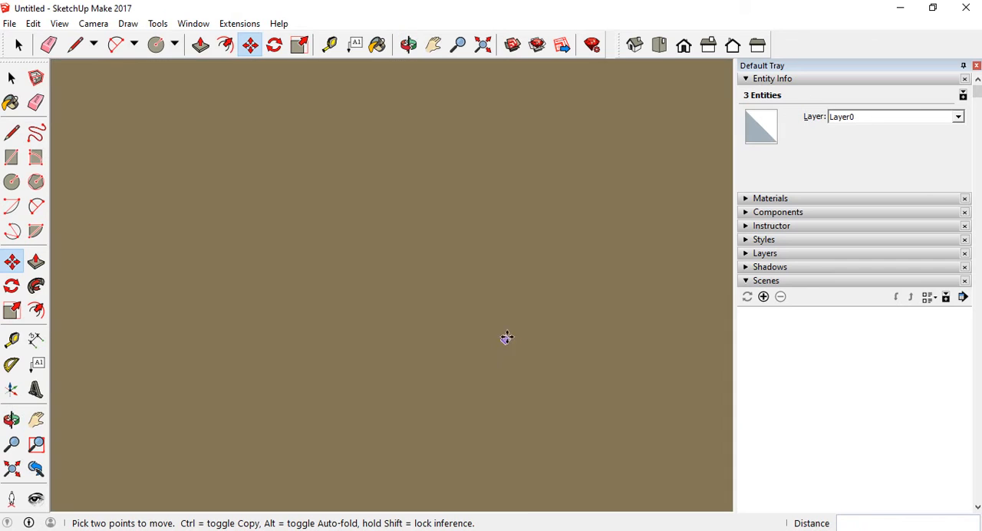
scroll(543, 308, "down", 8)
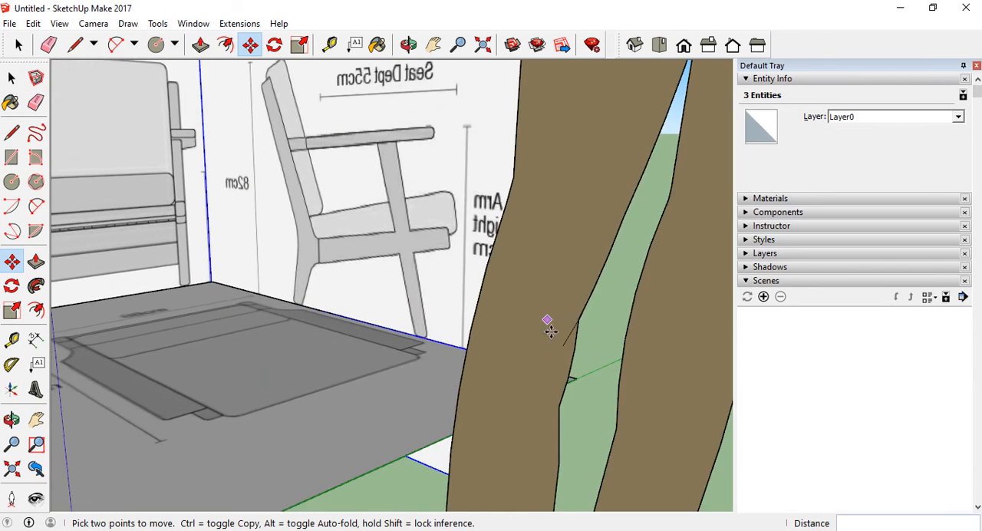
key("space")
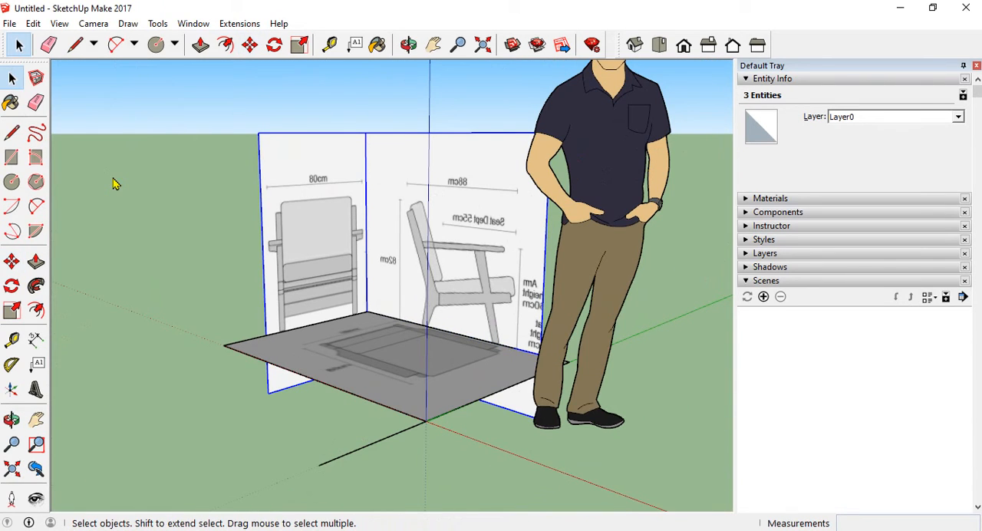
left_click(129, 218)
Examine from several angles how the lowered front and side view panels meet the horizontal top view panel
mouse_move(178, 265)
middle_mouse_down()
mouse_move(351, 189)
mouse_move(377, 163)
mouse_move(167, 270)
middle_mouse_up()
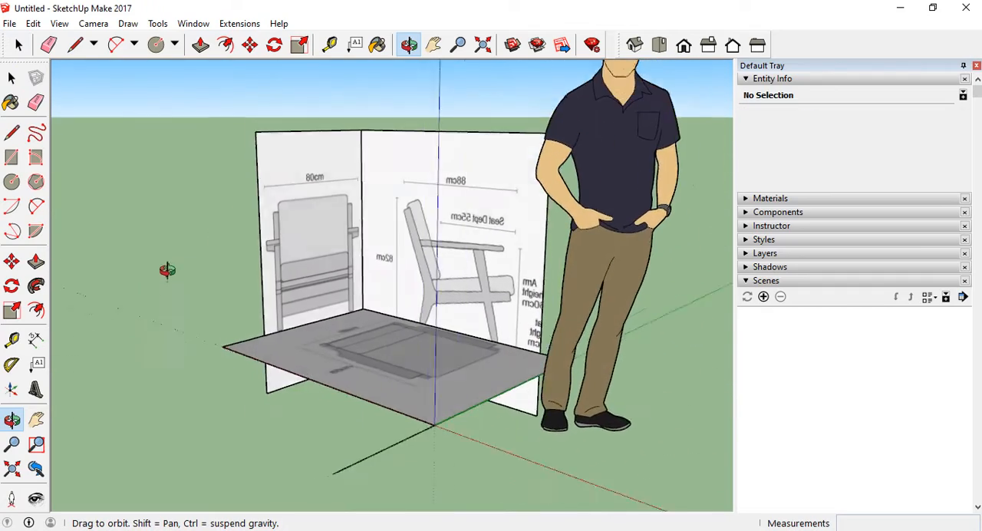
middle_click_drag(498, 284, 620, 258)
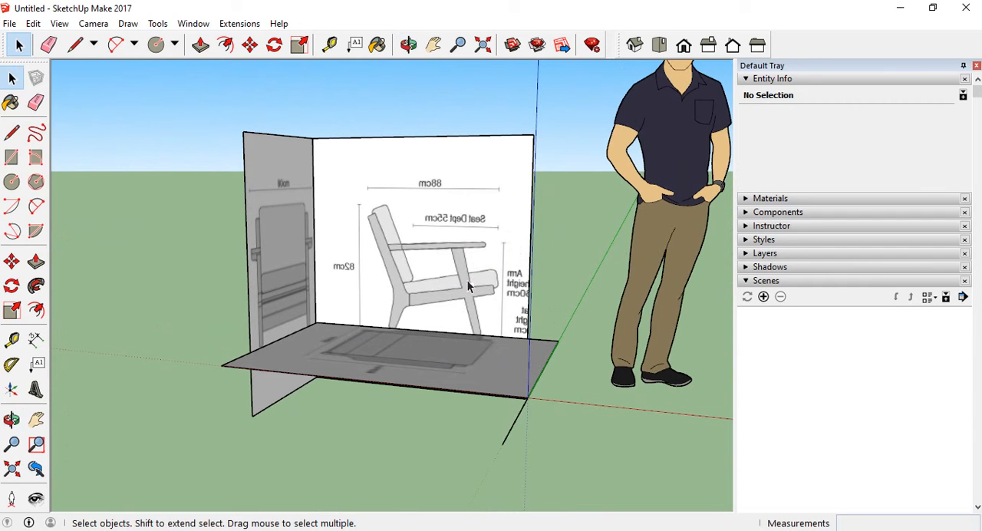
middle_click_drag(456, 329, 328, 318)
scroll(438, 331, "up", 5)
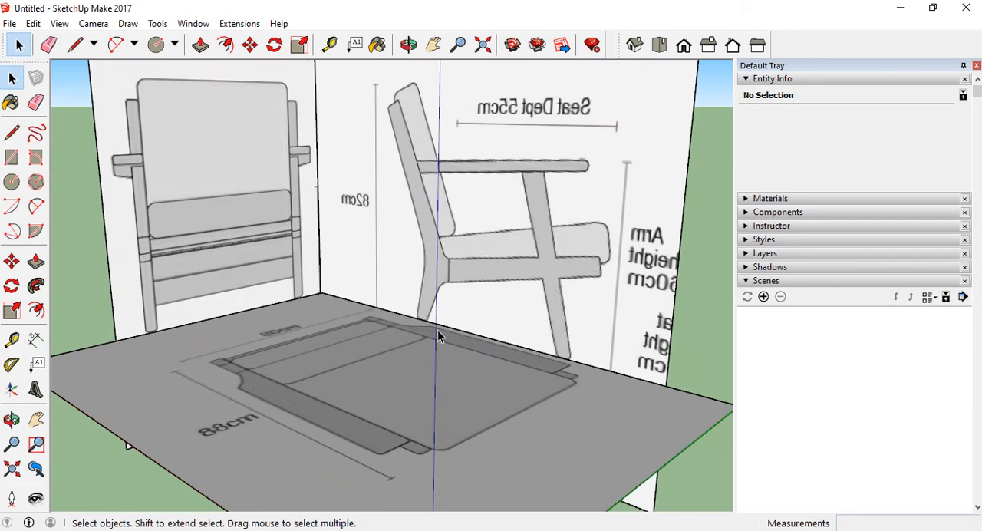
middle_click_drag(468, 311, 496, 281)
scroll(405, 316, "down", 4)
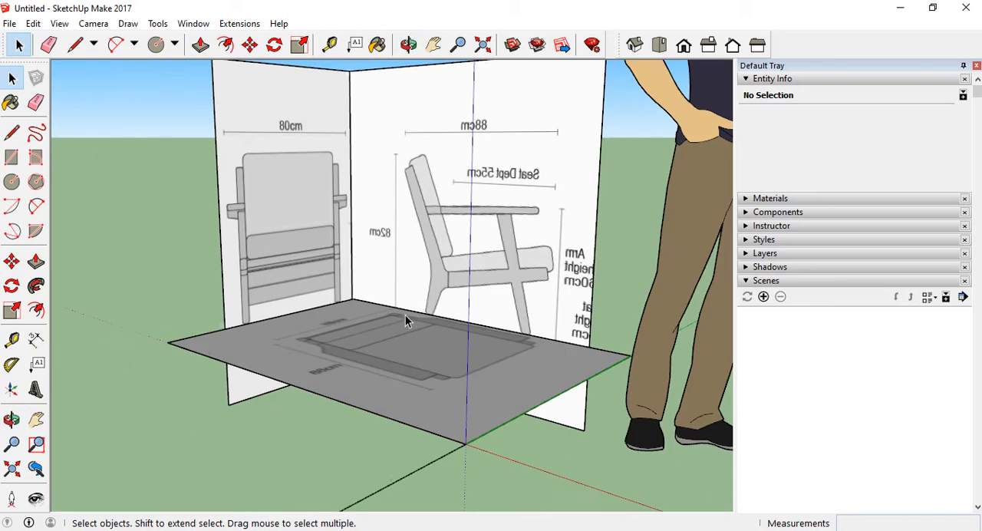
middle_click_drag(432, 313, 384, 349)
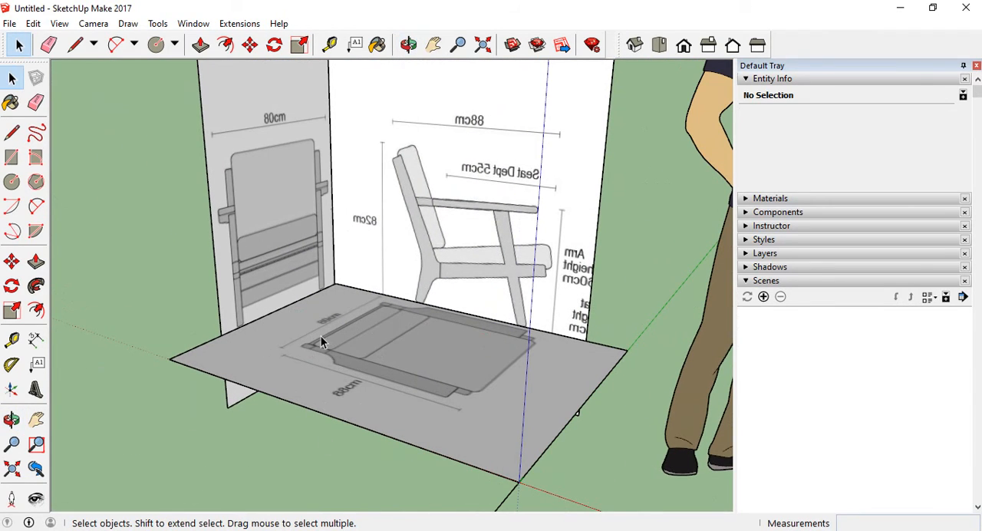
mouse_move(321, 343)
middle_mouse_down()
mouse_move(355, 347)
mouse_move(308, 340)
middle_mouse_up()
scroll(309, 394, "down", 3)
middle_click_drag(308, 394, 340, 357)
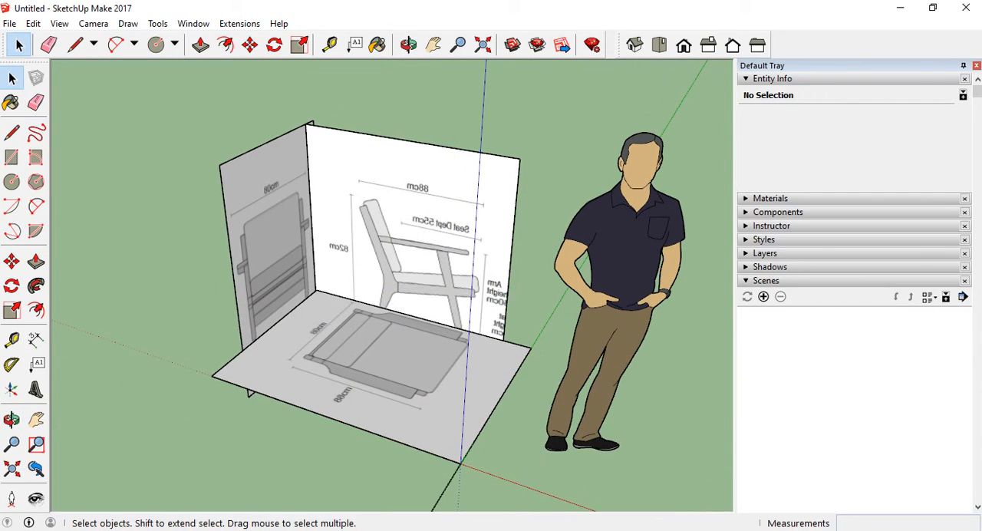
View the armchair's rear photo eero-teak-garden-sofa-deep-seated-armchair (1).jpg from the reference folder, and return to the model
left_click(564, 482)
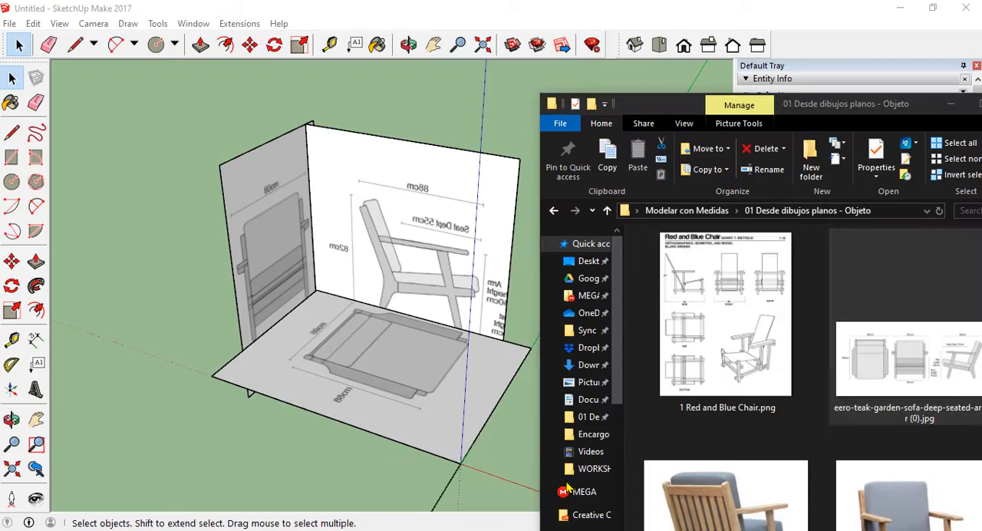
double_click(829, 105)
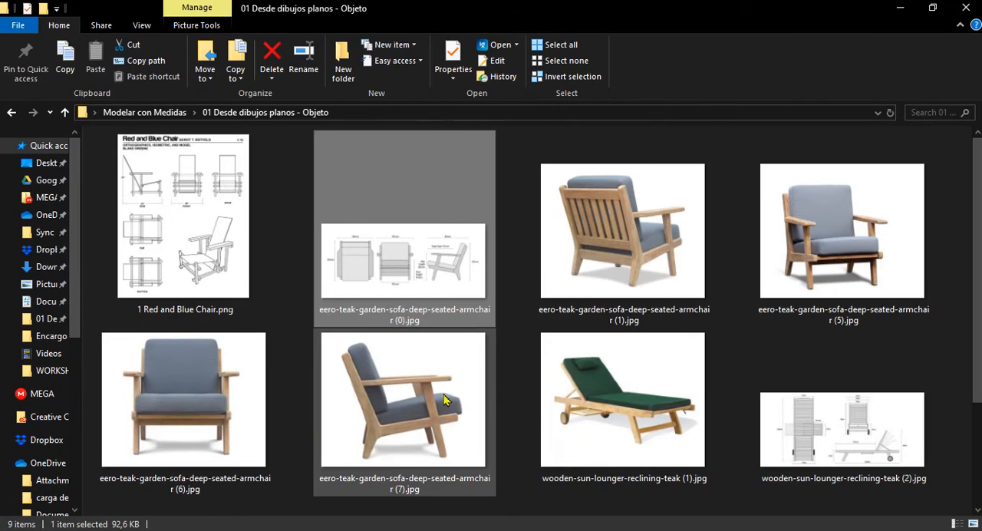
left_click(568, 204)
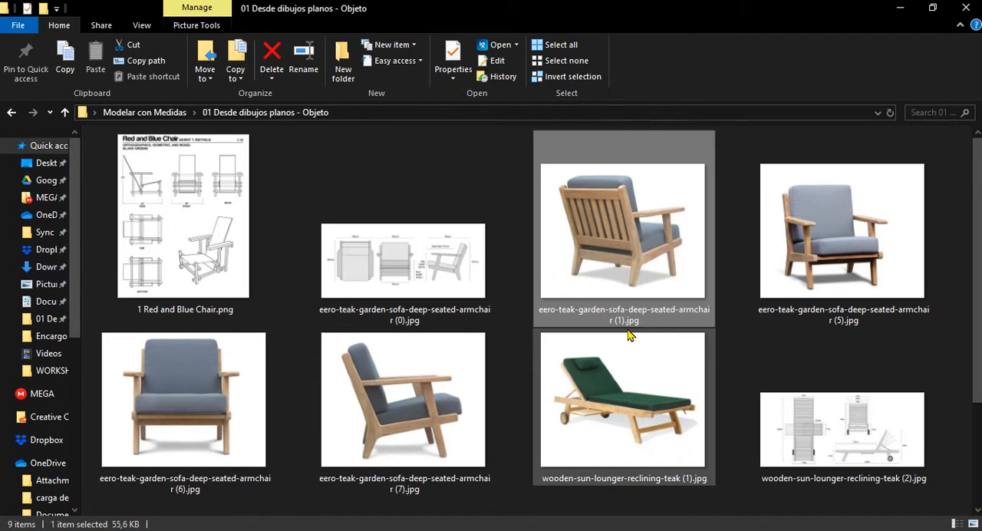
key("Return")
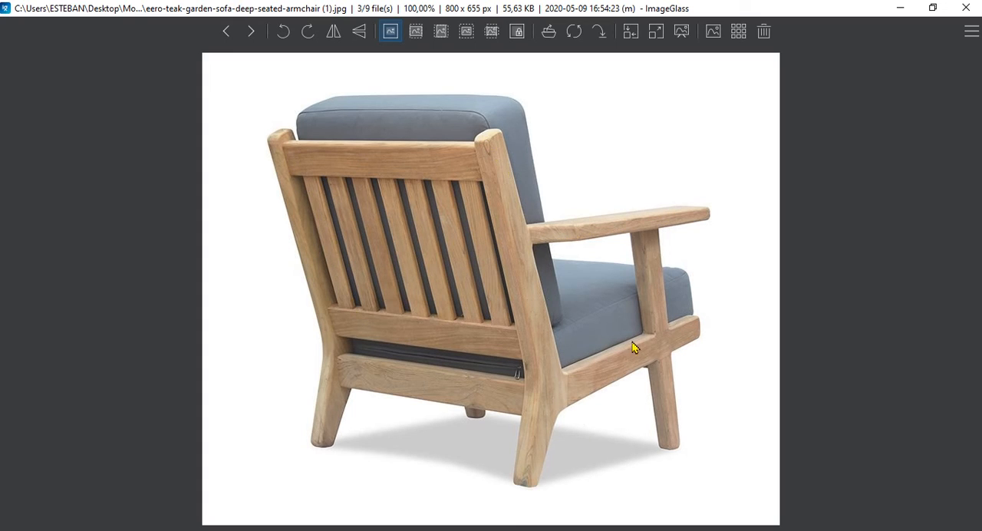
left_click(906, 9)
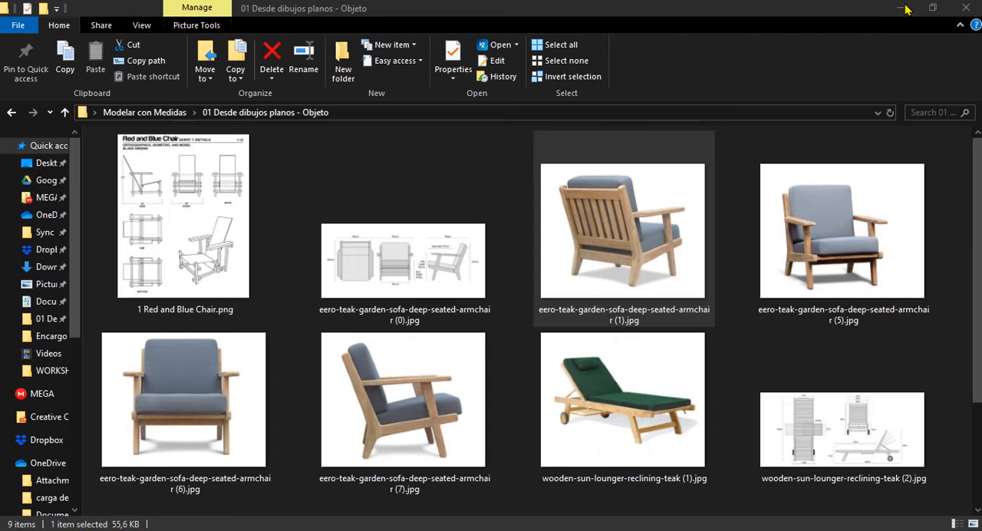
left_click(905, 9)
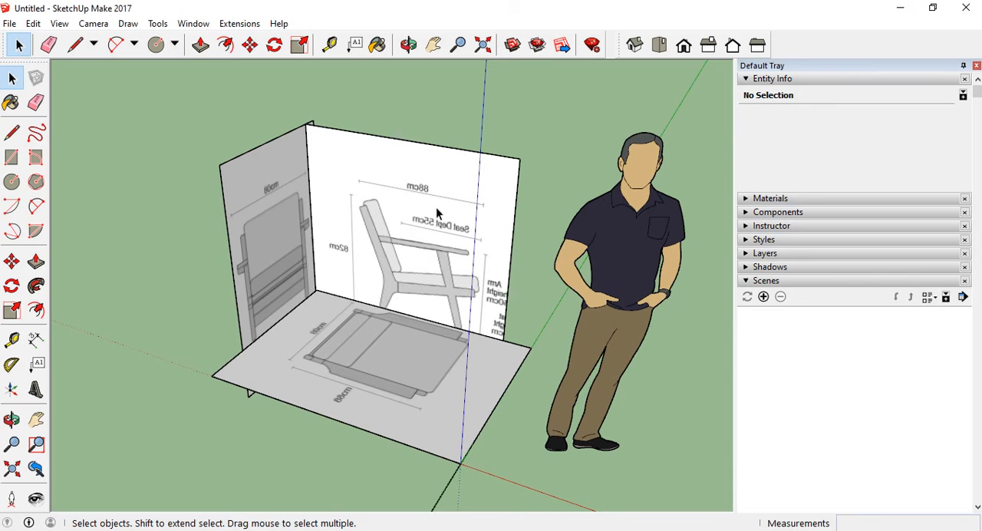
Check from low and high angles that the chair feet in the side view rest on the top view panel
scroll(272, 356, "down", 1)
middle_click_drag(265, 415, 355, 333)
scroll(347, 333, "up", 4)
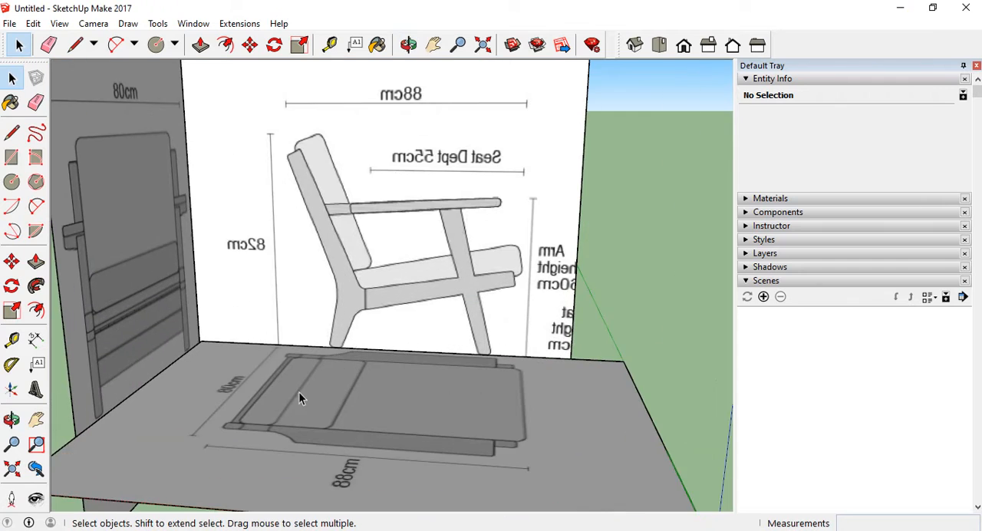
middle_click_drag(288, 238, 302, 220)
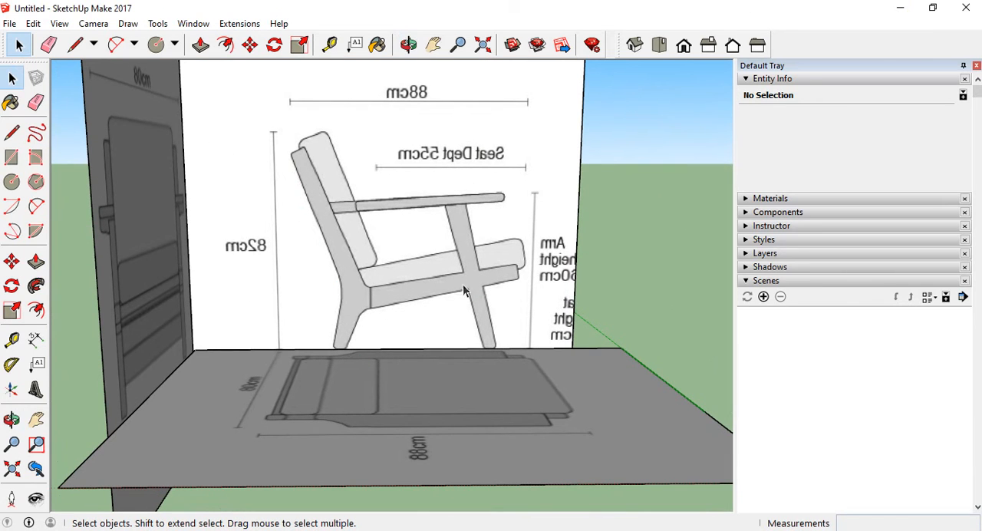
scroll(474, 368, "down", 1)
scroll(434, 311, "down", 3)
mouse_move(396, 342)
middle_mouse_down()
mouse_move(360, 312)
mouse_move(269, 326)
mouse_move(507, 395)
mouse_move(423, 358)
middle_mouse_up()
scroll(444, 343, "up", 3)
scroll(445, 337, "up", 2)
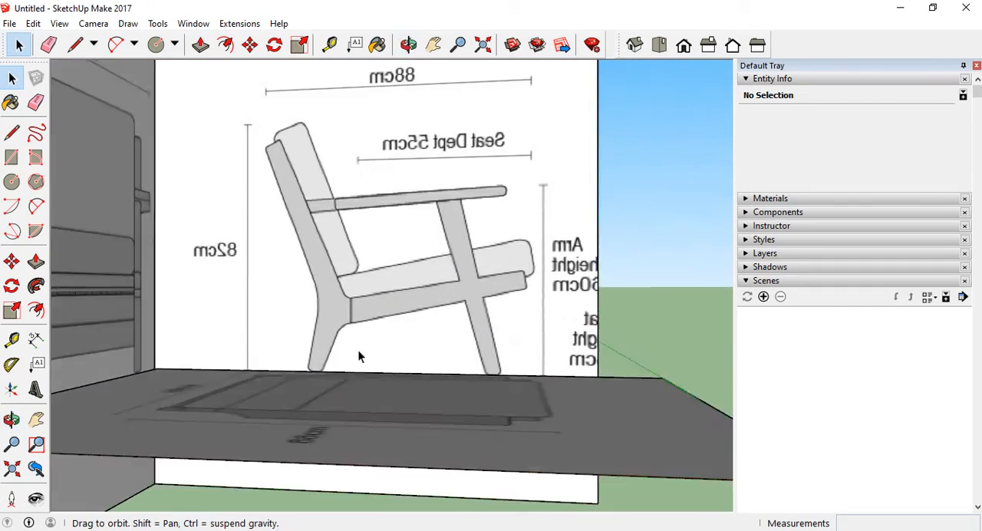
middle_click_drag(358, 349, 331, 367)
scroll(338, 362, "down", 4)
middle_click_drag(472, 347, 283, 227)
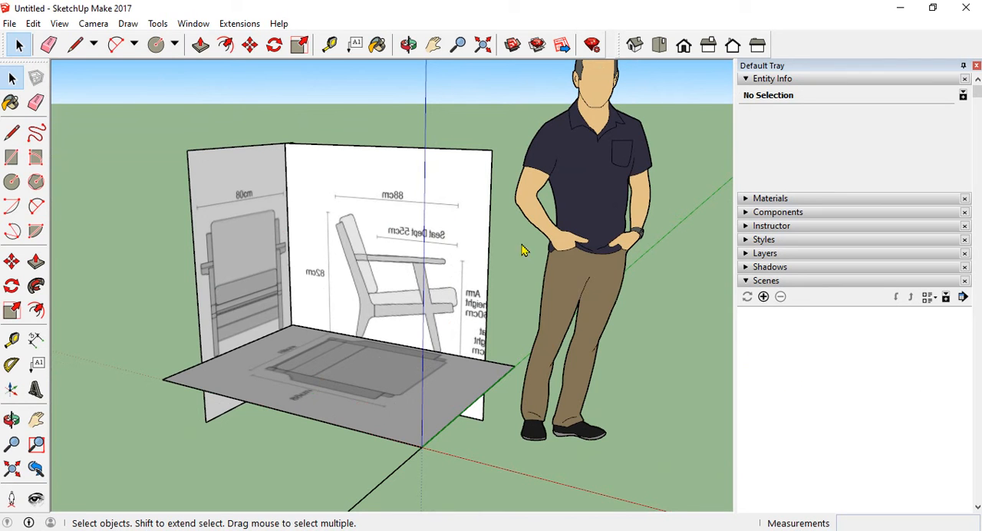
middle_click_drag(431, 382, 323, 181)
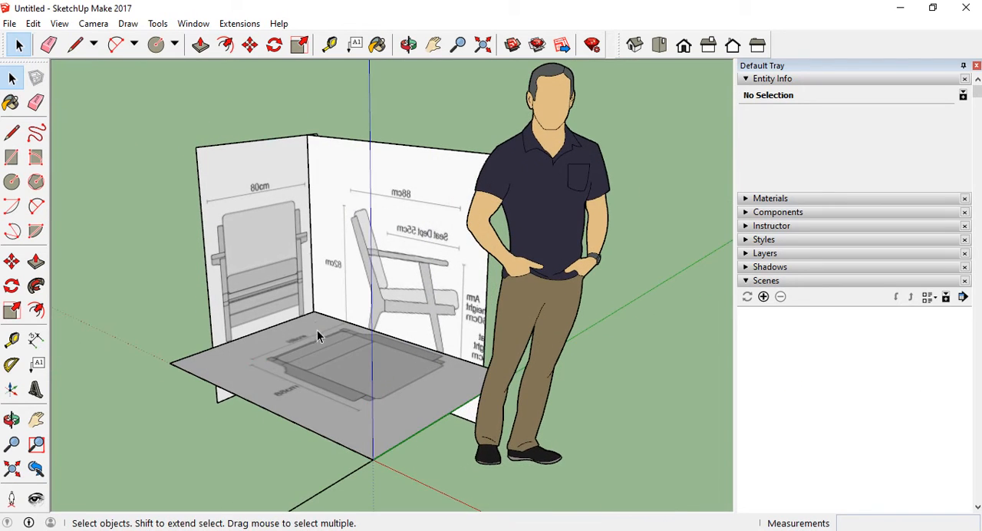
middle_click_drag(318, 333, 310, 321)
scroll(311, 365, "down", 3)
middle_click_drag(312, 371, 289, 342)
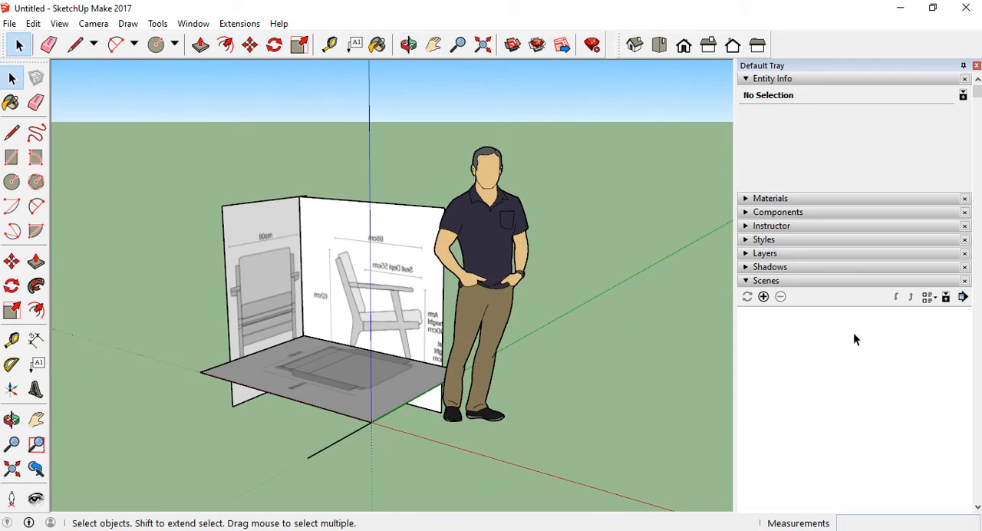
Create a new layer named persona
left_click(744, 259)
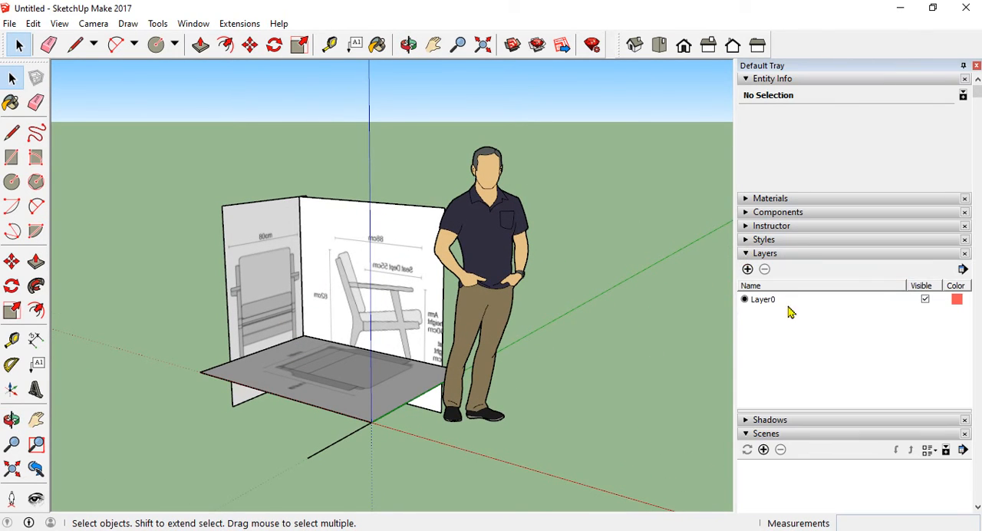
left_click(747, 269)
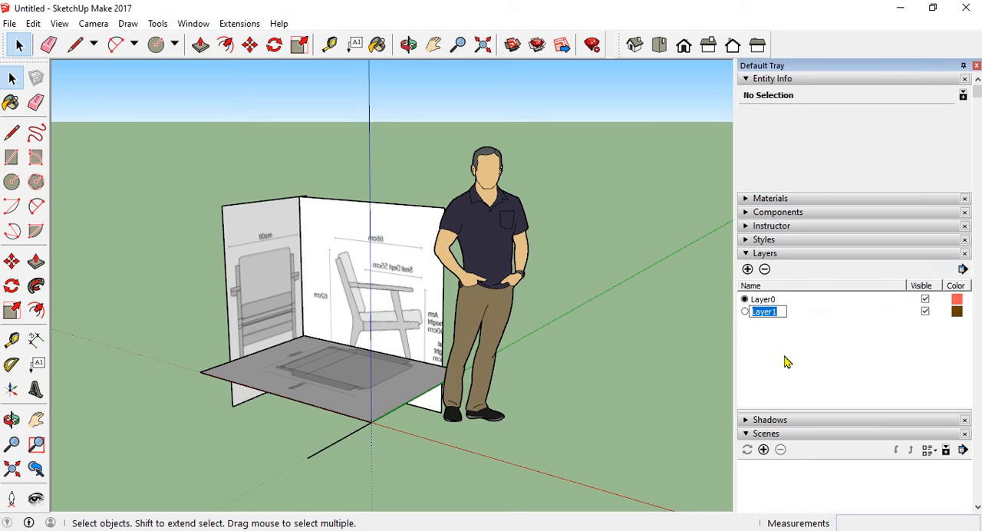
type("persona")
key("Return")
Assign the standing human figure component to the persona layer
left_click(492, 202)
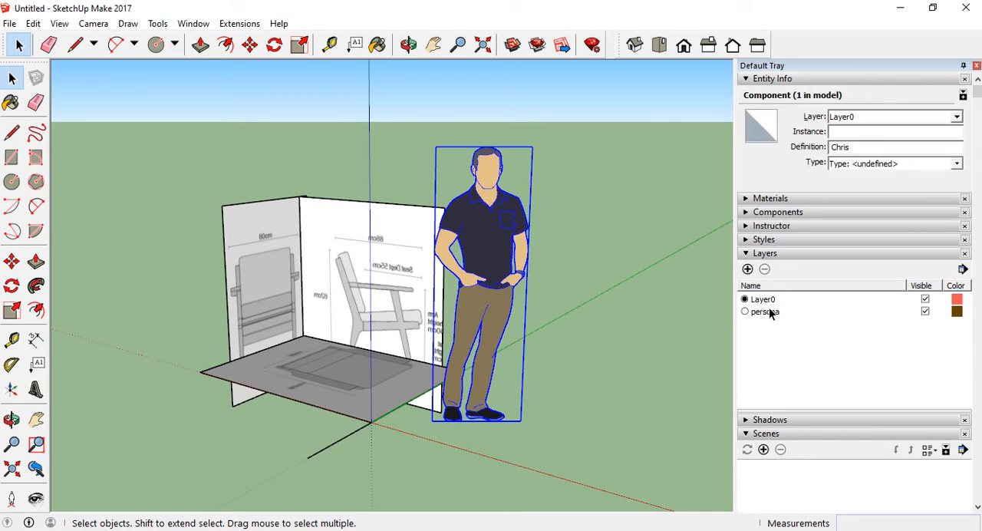
left_click(957, 118)
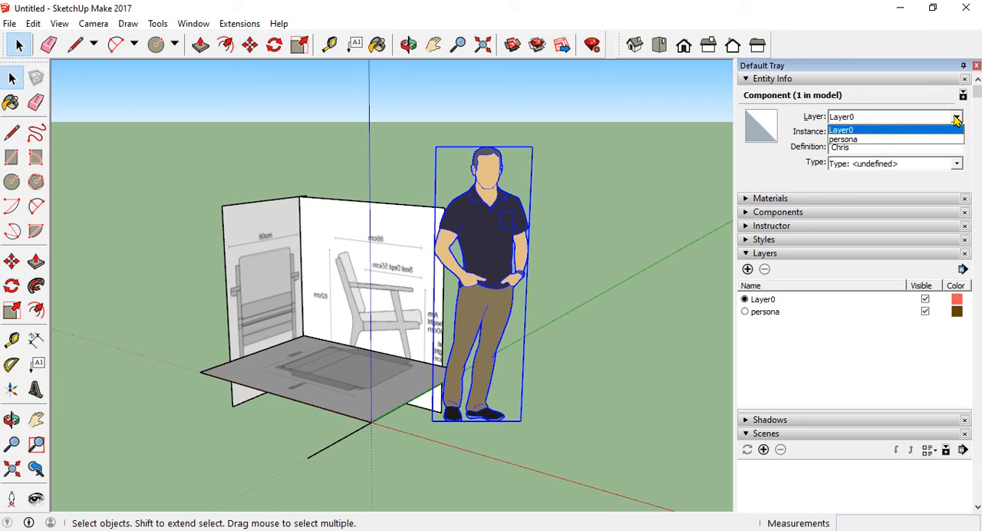
left_click(918, 139)
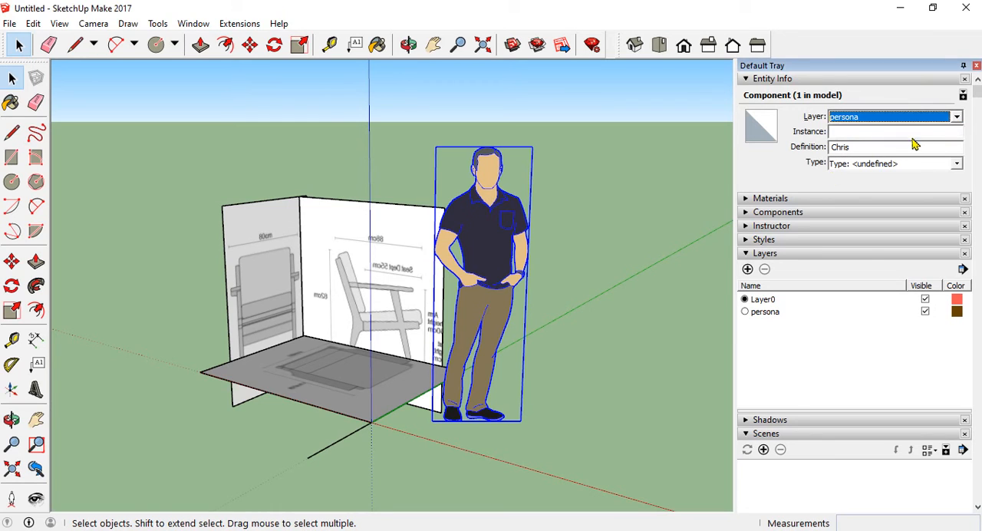
Create a new layer named imagenes
left_click(748, 269)
type("ima")
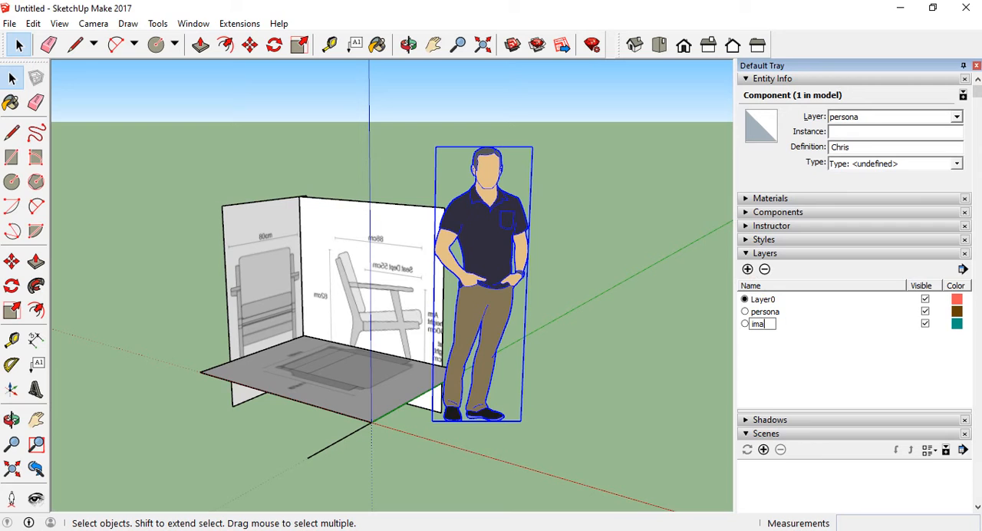
type("genes")
left_click(779, 370)
Delete the loose line segment extending from the origin in front of the reference panels
left_click(291, 442)
middle_click_drag(293, 443, 386, 473)
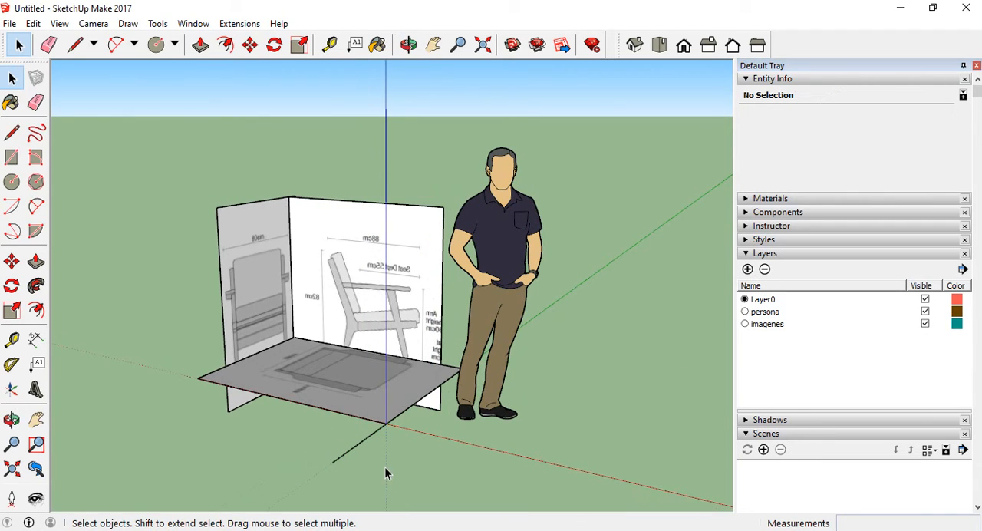
left_click(340, 442)
Assign all the armchair reference panels together to the imagenes layer
left_click_drag(362, 463, 225, 188)
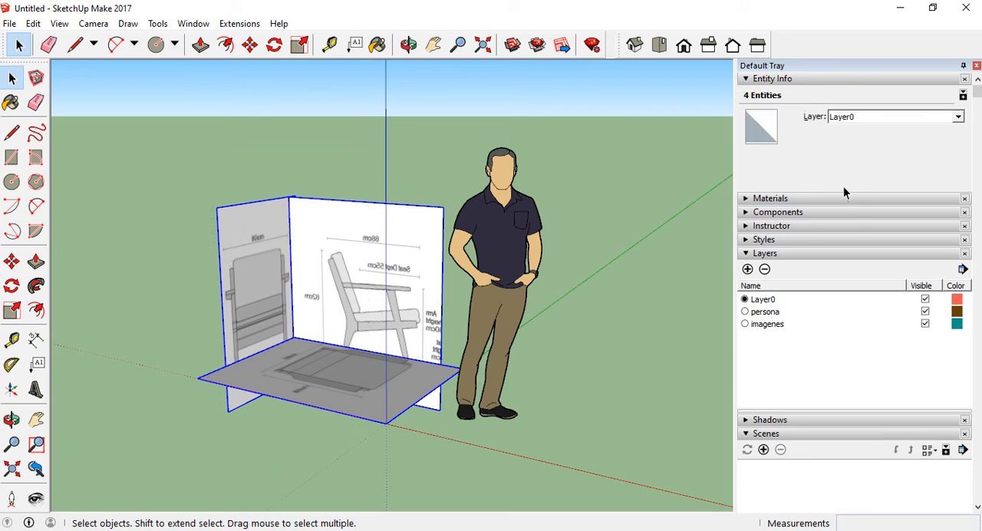
left_click(960, 119)
left_click(892, 142)
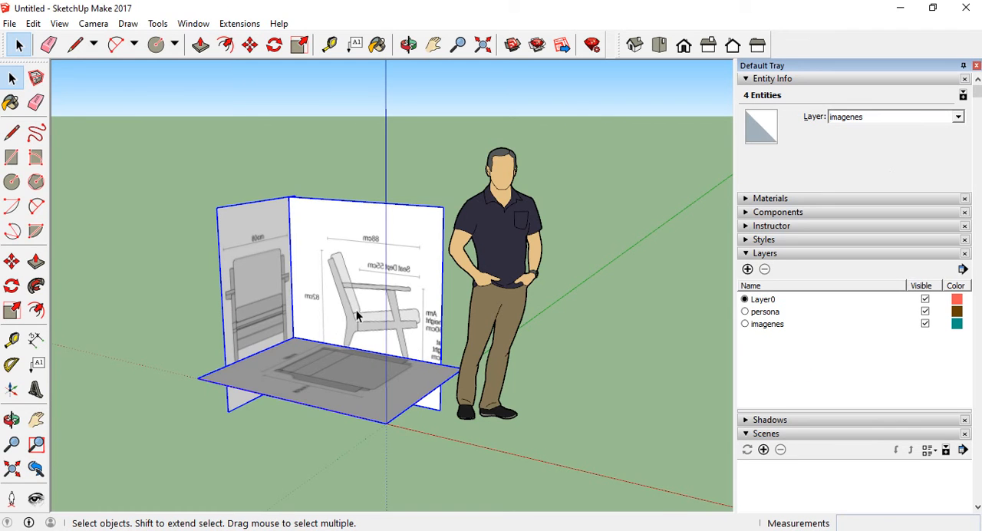
Look through the armchair reference photos for its cushions and wooden frame from the rear, front and side, and return to the model
scroll(356, 309, "up", 5)
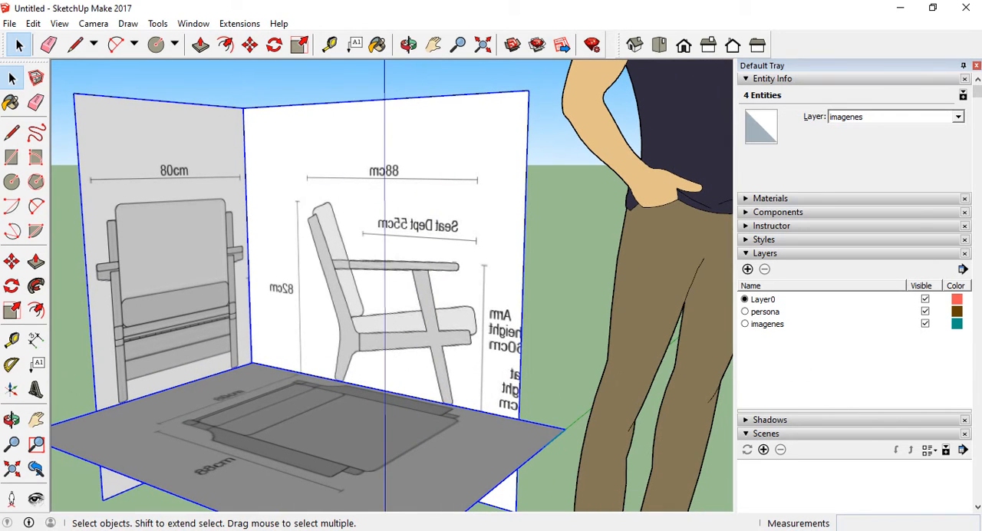
left_click(438, 530)
mouse_move(620, 530)
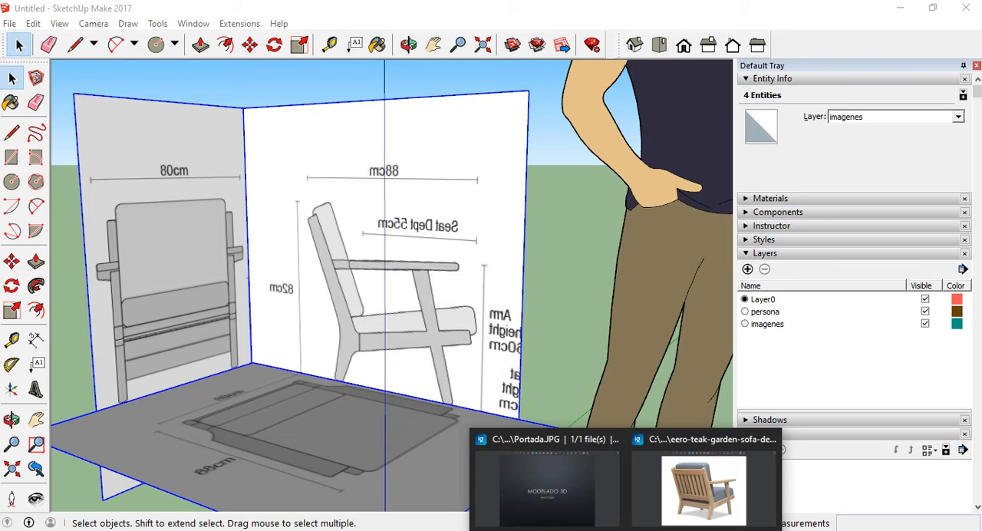
left_click(691, 483)
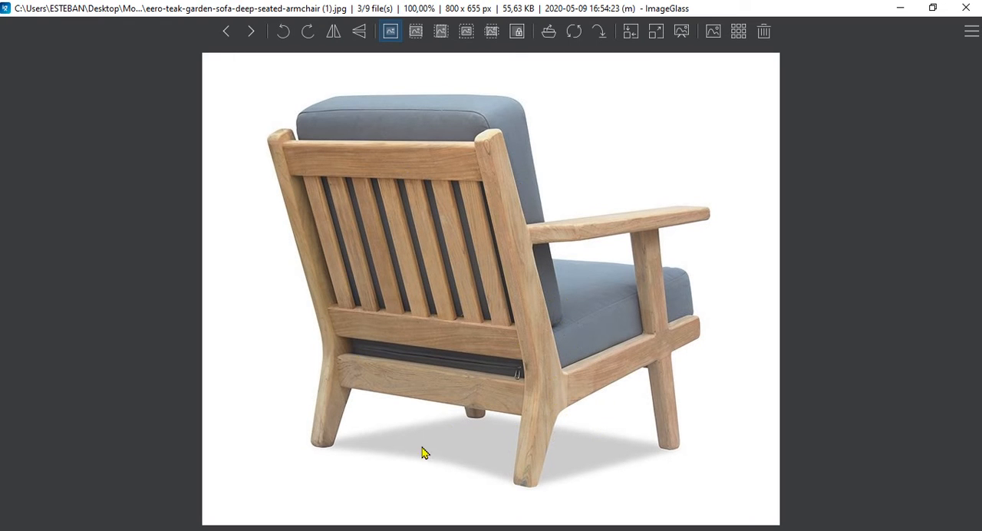
key("Right")
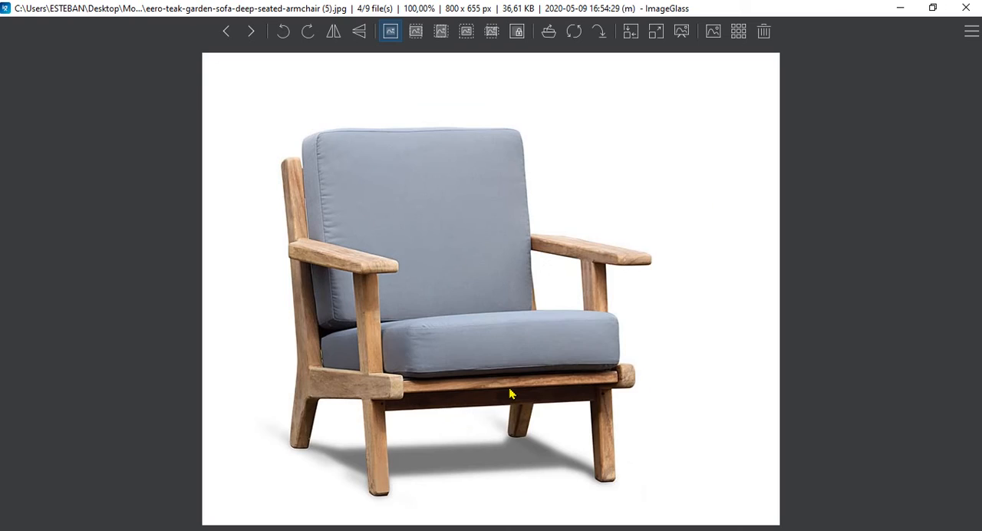
key("Right")
key("Right")
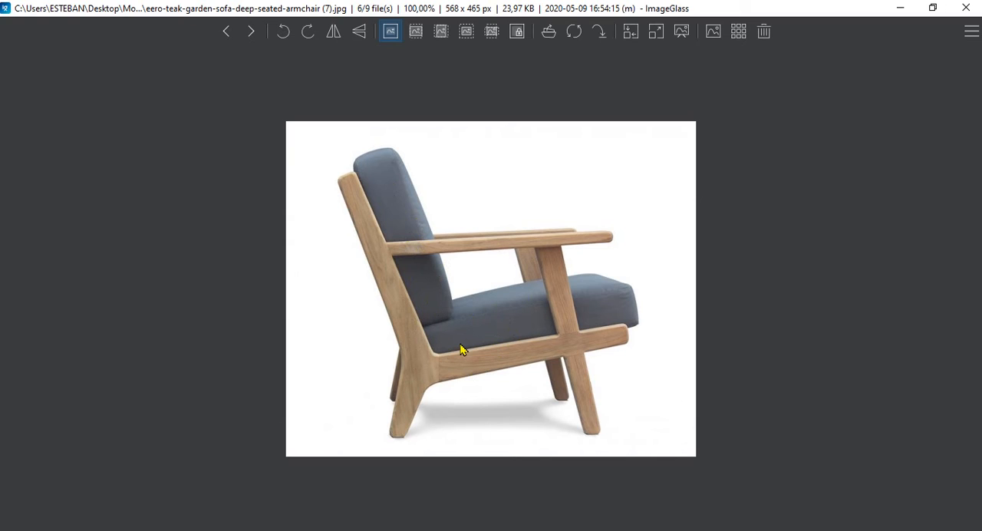
key("Right")
key("Right")
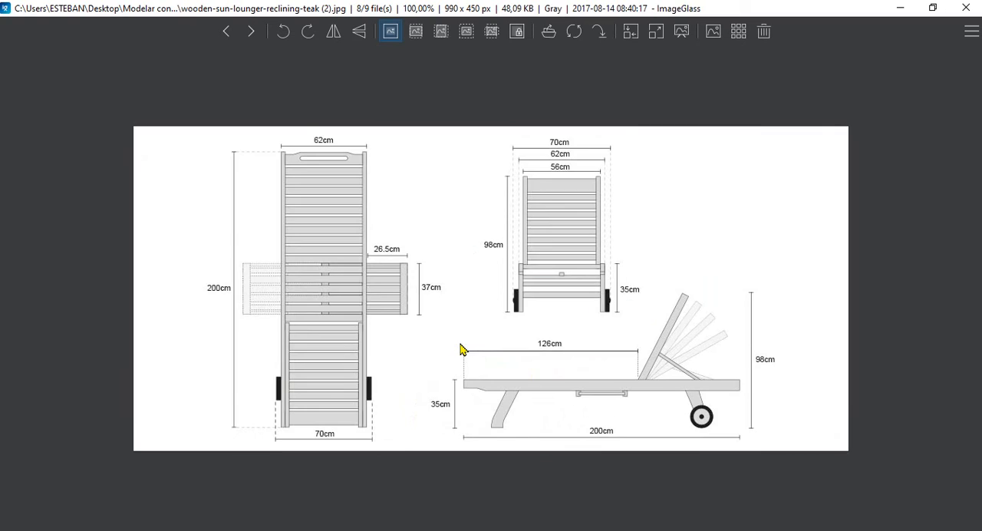
key("Left")
key("Left")
key("Left")
key("Left")
key("Right")
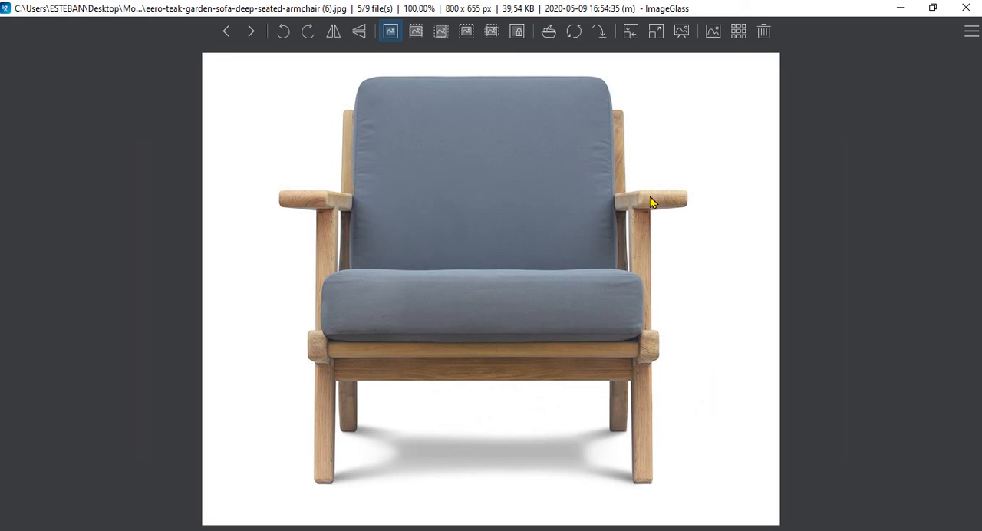
left_click(900, 8)
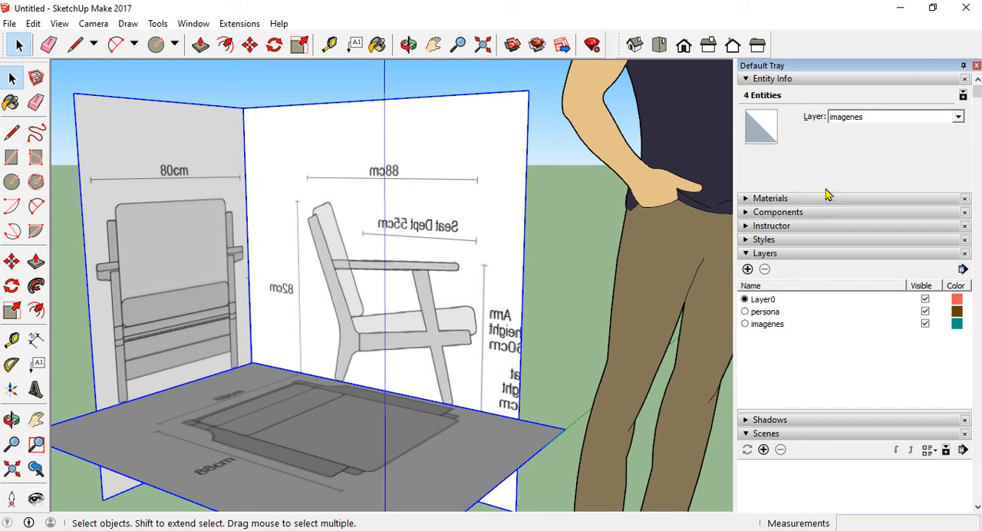
Create two more layers named cojines and madera
left_click(747, 269)
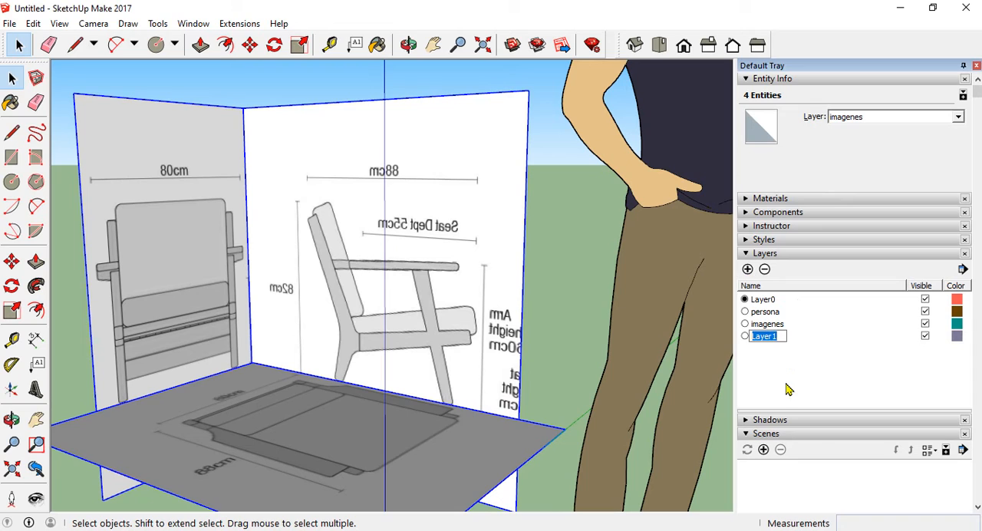
type("cojines")
key("Return")
left_click(748, 270)
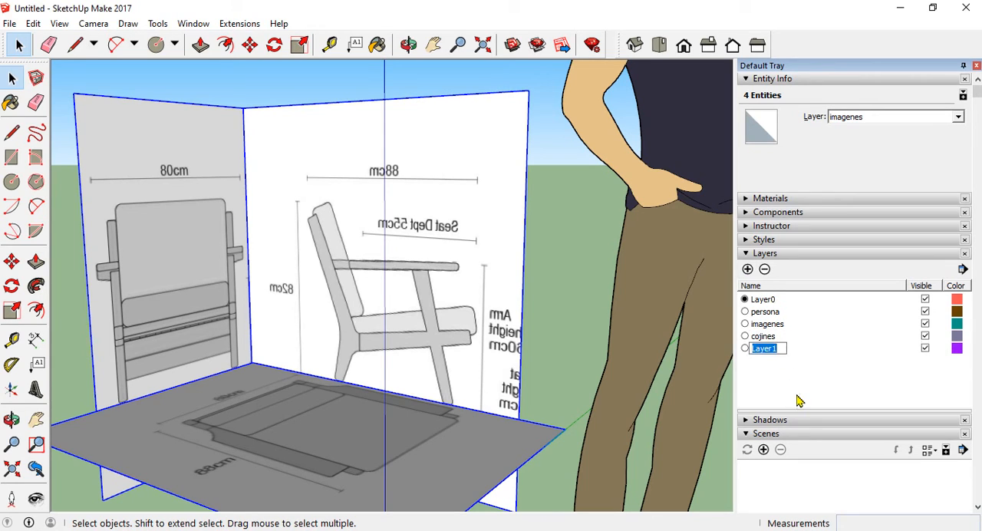
type("madera")
key("Return")
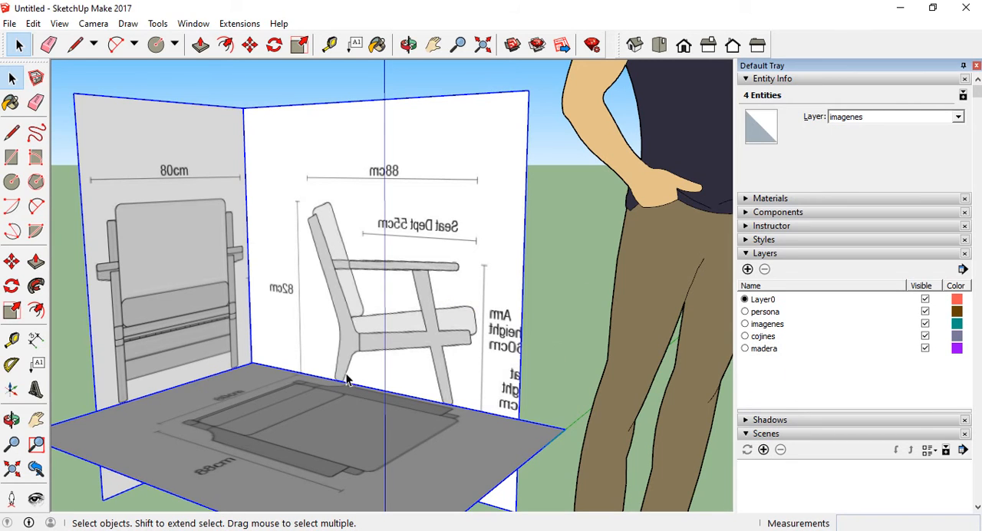
Check which layer the standing human figure is on, and hide the persona layer
scroll(346, 379, "down", 5)
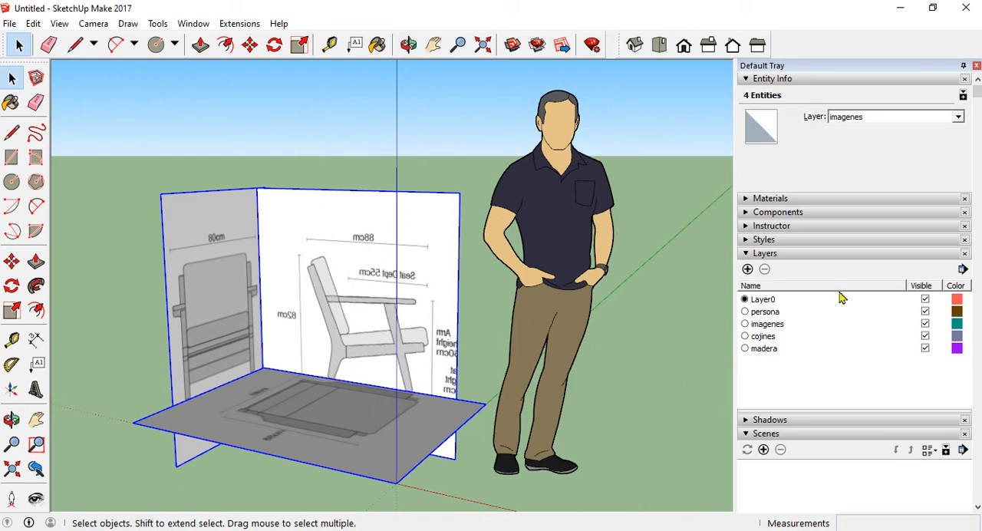
left_click(640, 355)
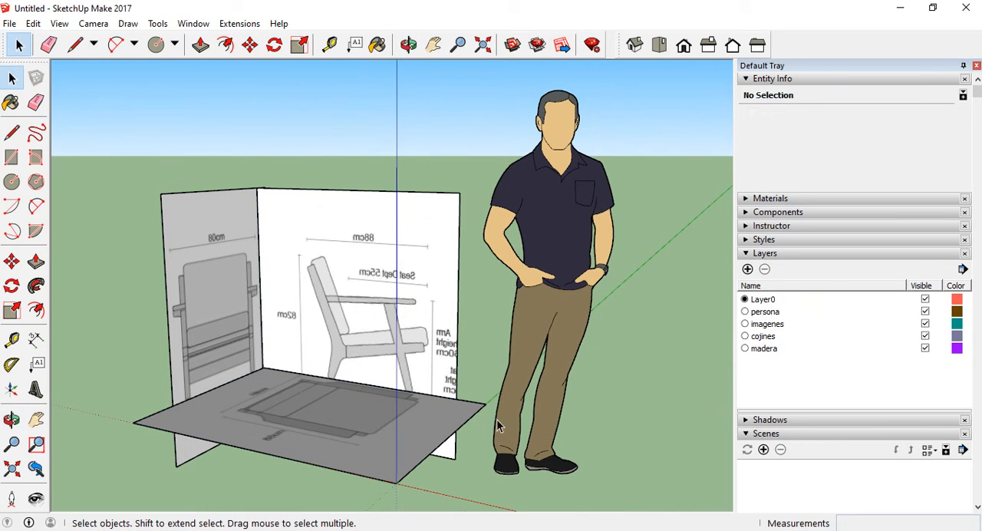
left_click(569, 334)
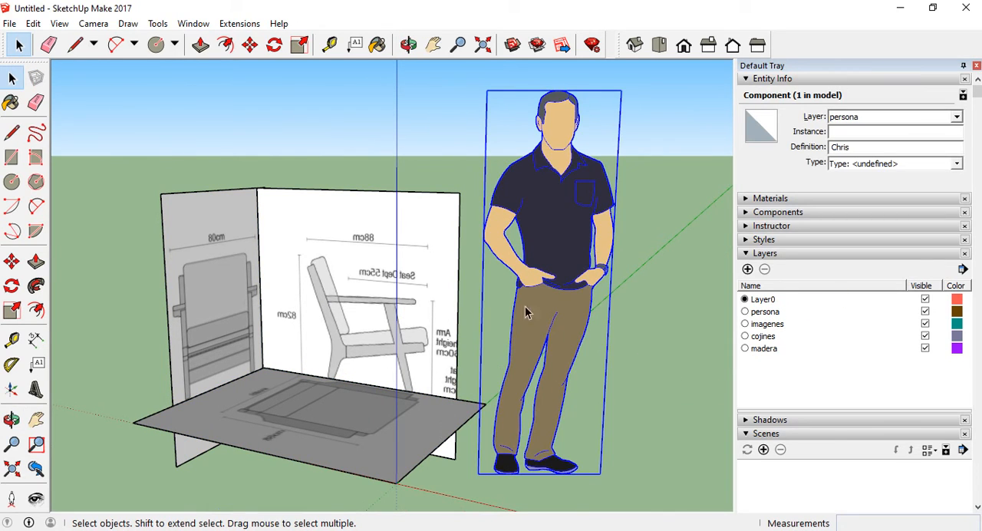
left_click(694, 369)
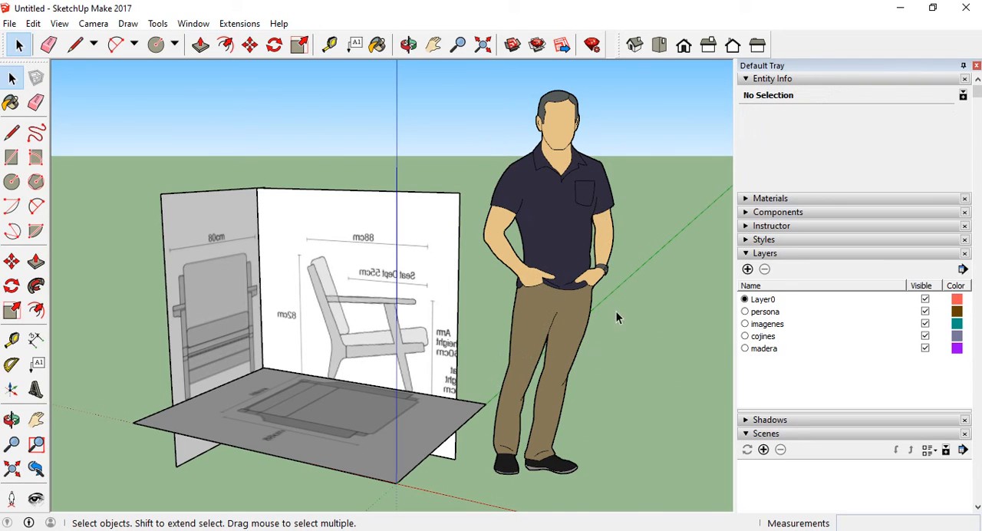
left_click(926, 312)
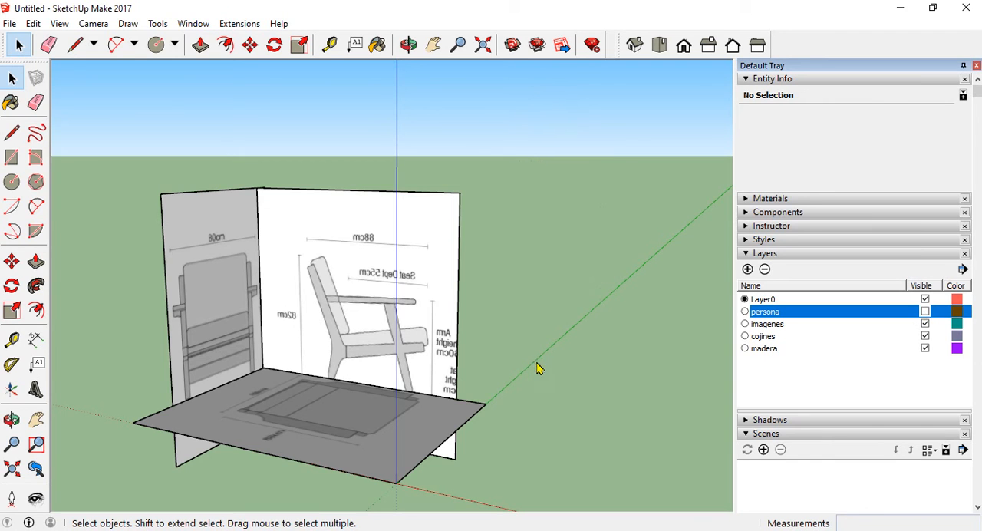
Save a perspective view from above and in front of the three reference panels as a new scene
mouse_move(537, 369)
middle_mouse_down()
mouse_move(626, 332)
mouse_move(228, 384)
mouse_move(429, 354)
middle_mouse_up()
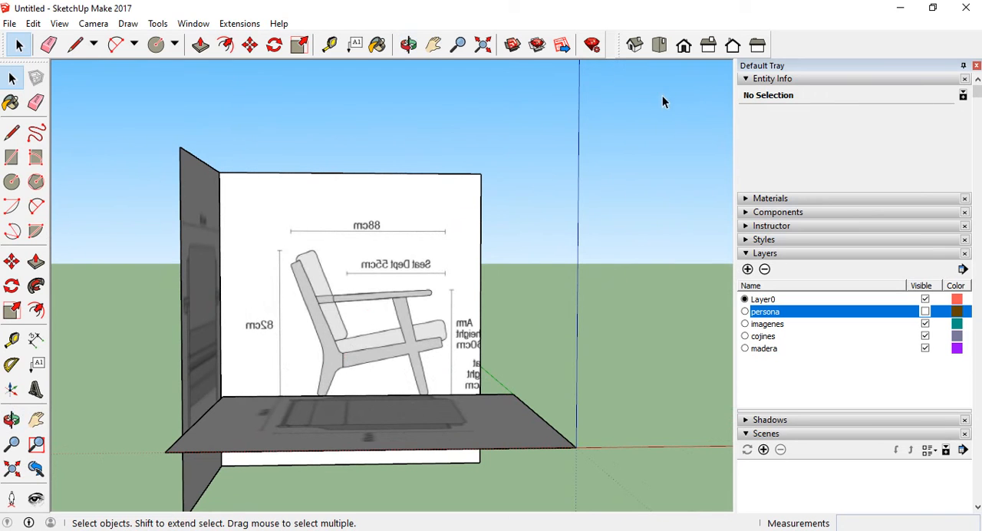
middle_click_drag(294, 217, 335, 294)
middle_click_drag(367, 395, 455, 318)
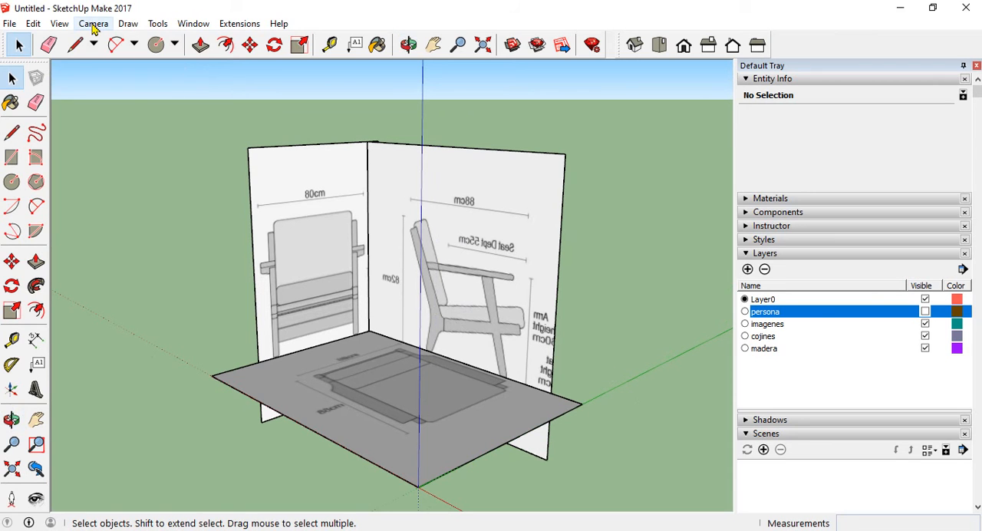
middle_click_drag(105, 64, 293, 335)
scroll(285, 344, "down", 2)
middle_click_drag(315, 274, 294, 277)
scroll(287, 278, "down", 1)
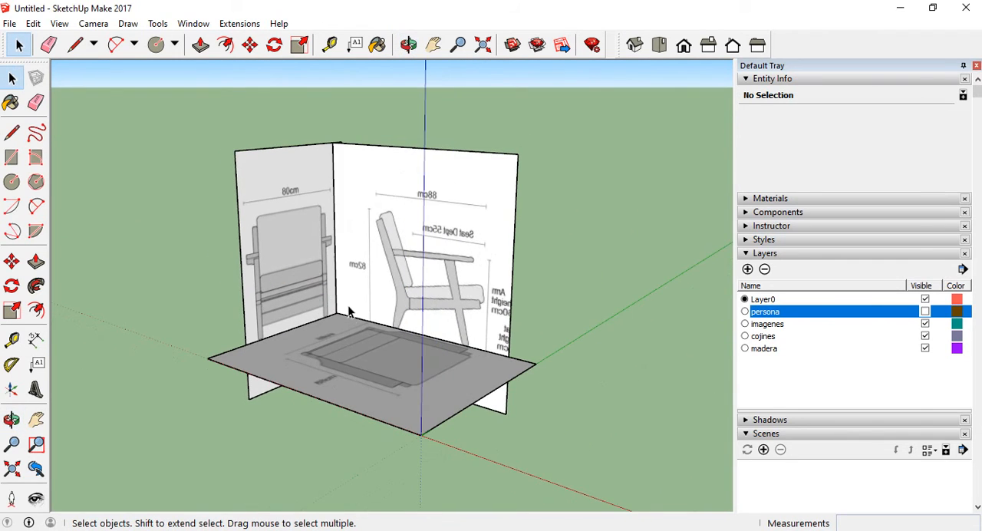
middle_click_drag(348, 306, 369, 361)
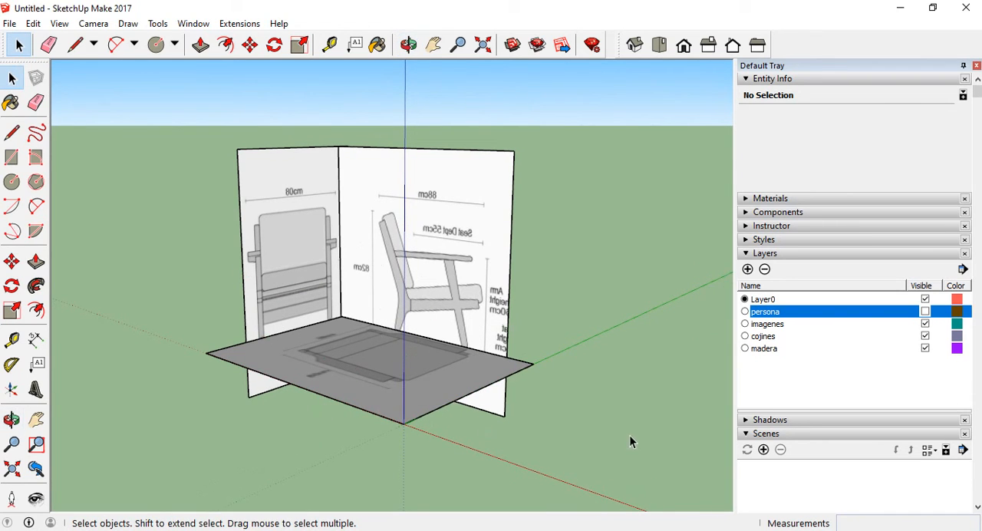
left_click(763, 451)
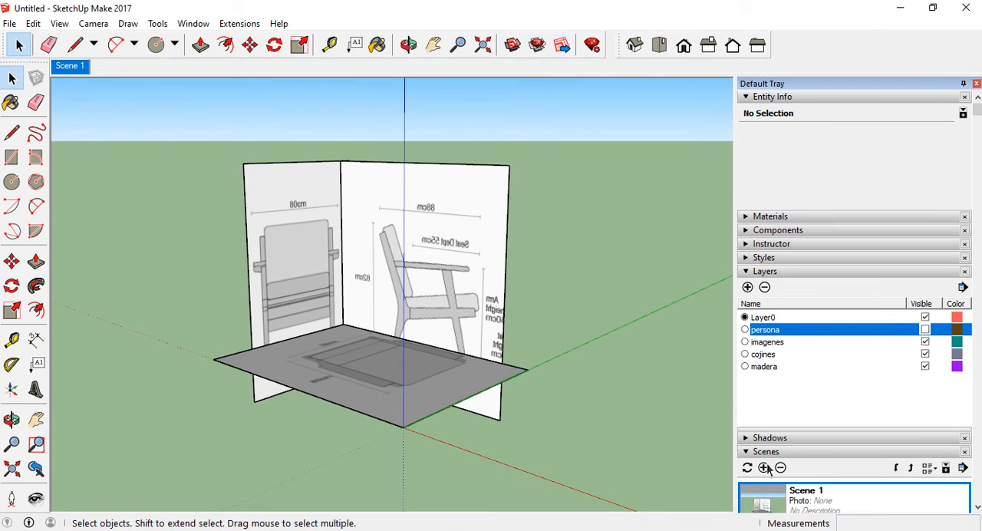
left_click(751, 274)
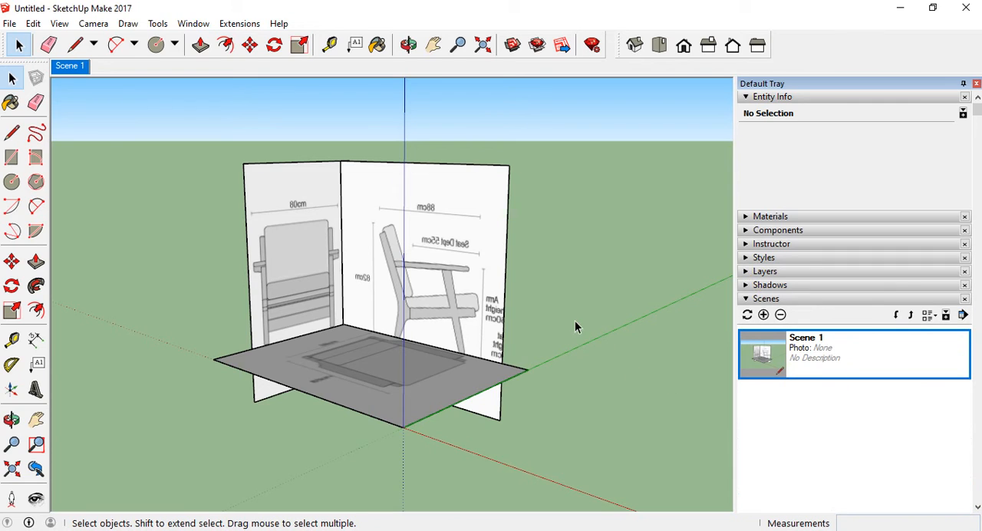
Switch the camera from perspective to parallel projection
left_click(93, 23)
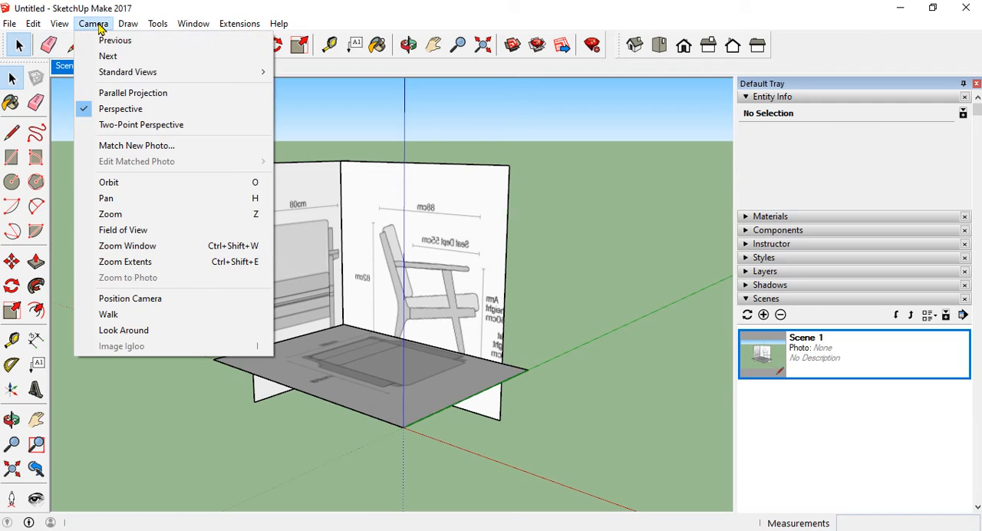
left_click(106, 92)
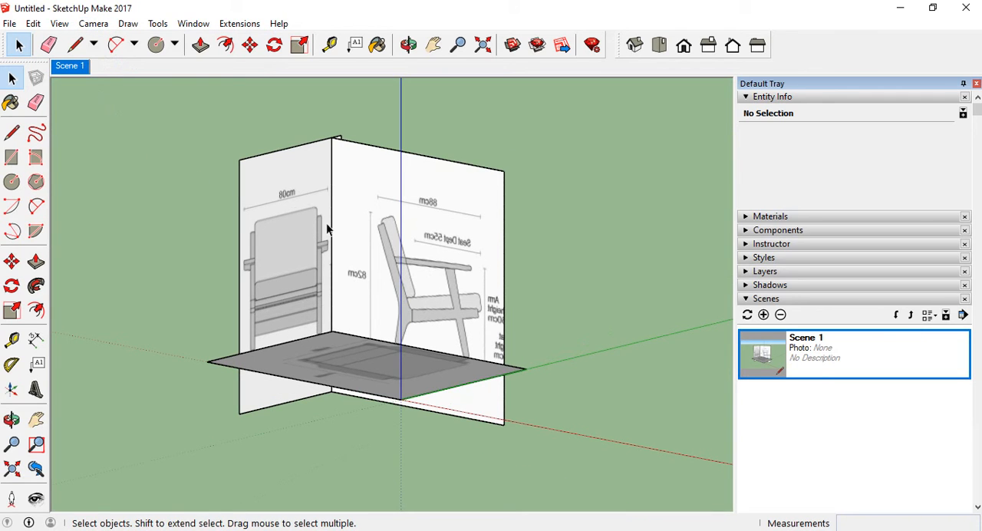
middle_click_drag(440, 208, 452, 294)
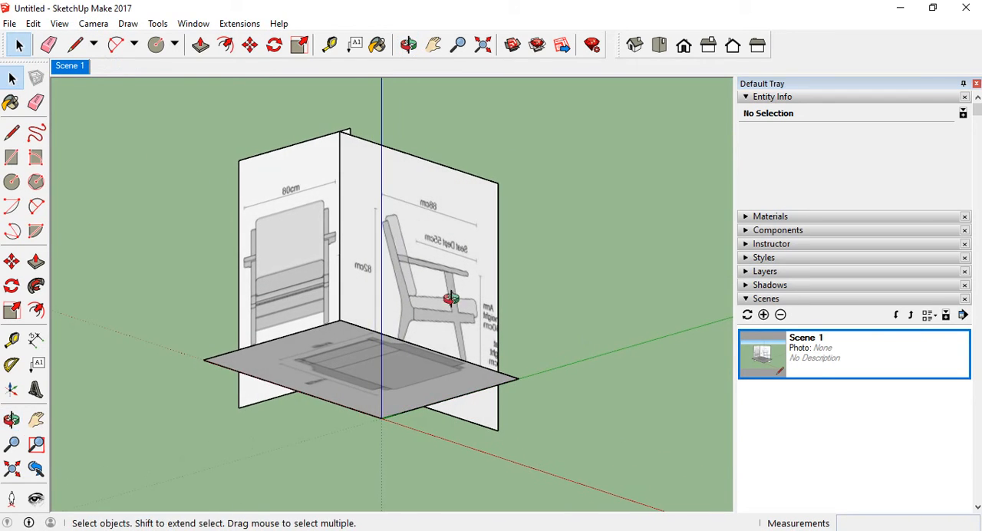
middle_click_drag(386, 320, 478, 219)
Set the camera to the isometric view of the reference panels and save it as a second scene
left_click(636, 45)
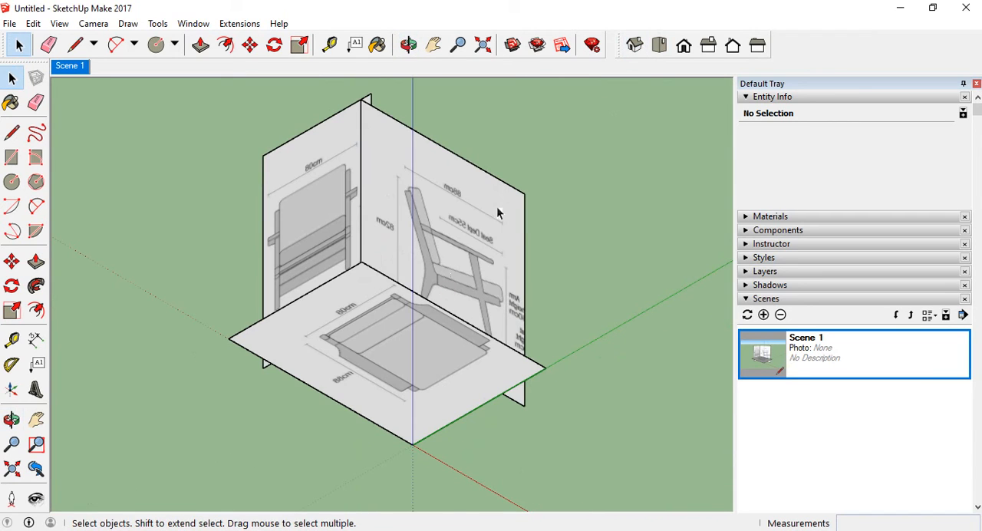
left_click(635, 46)
left_click(763, 316)
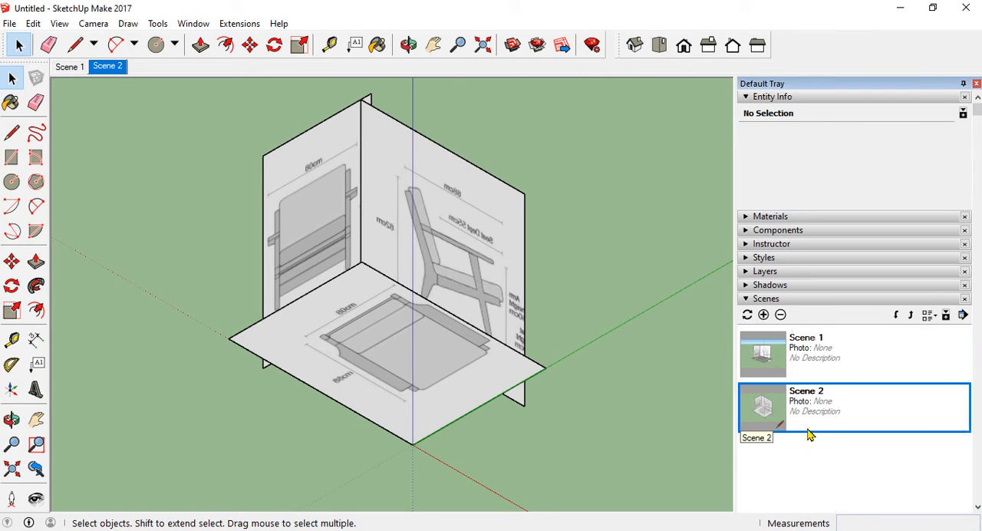
Recall Scene 1 and Scene 2 in turn to compare the saved perspective and isometric views
left_click(824, 352)
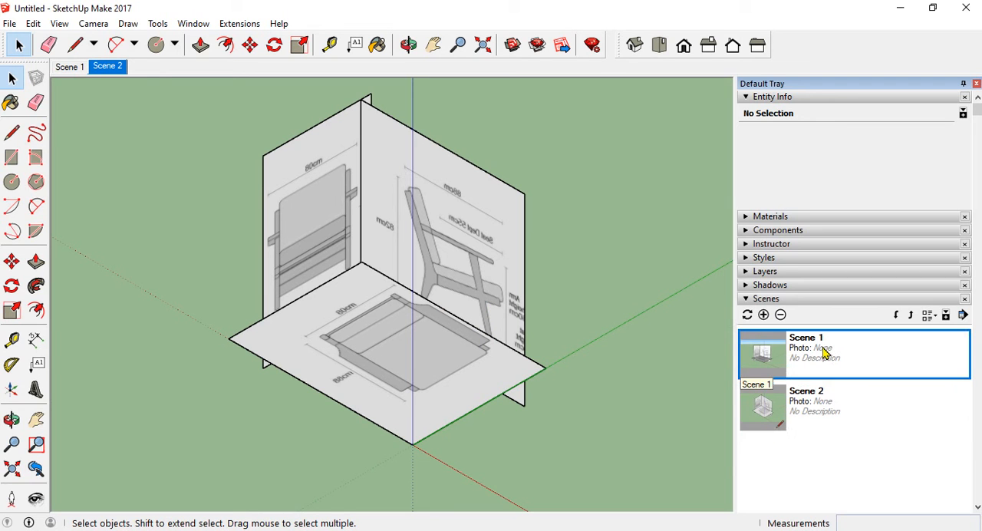
double_click(820, 353)
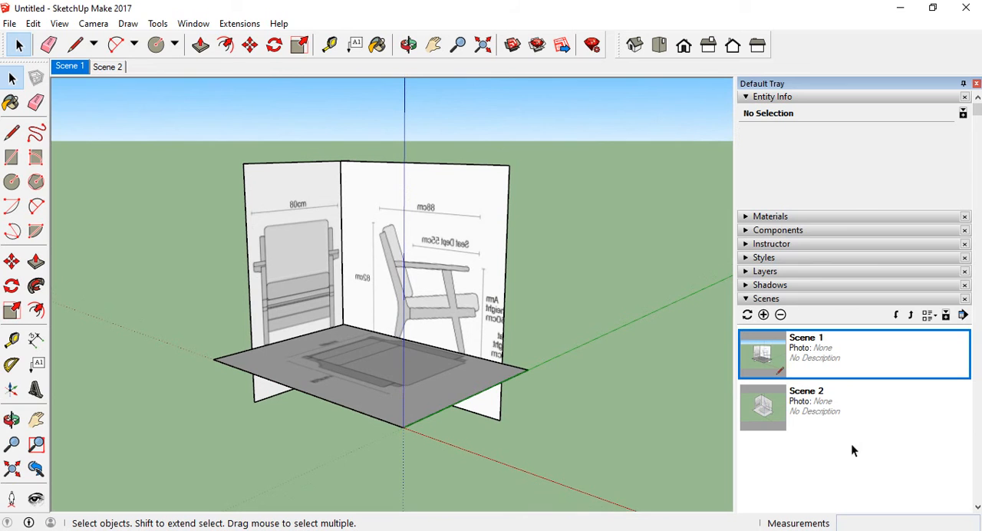
left_click(819, 402)
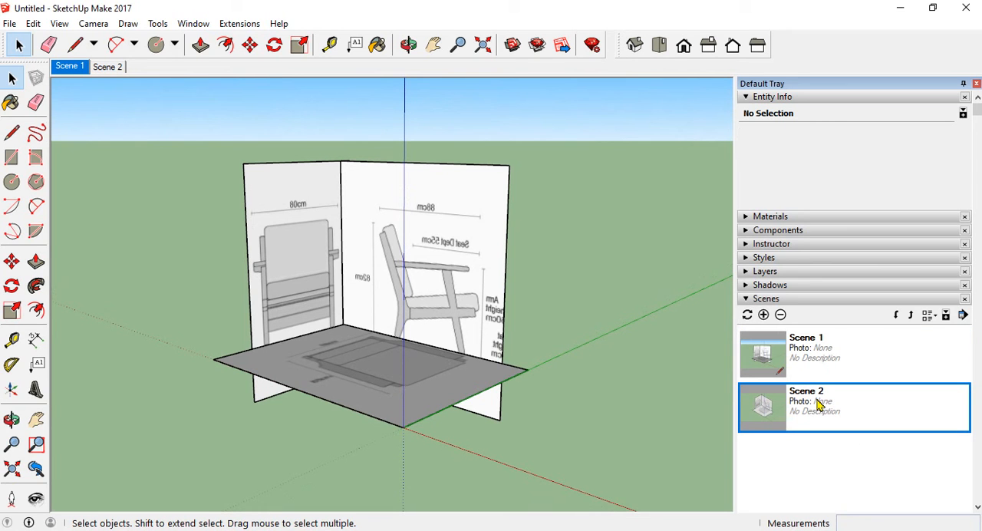
double_click(818, 402)
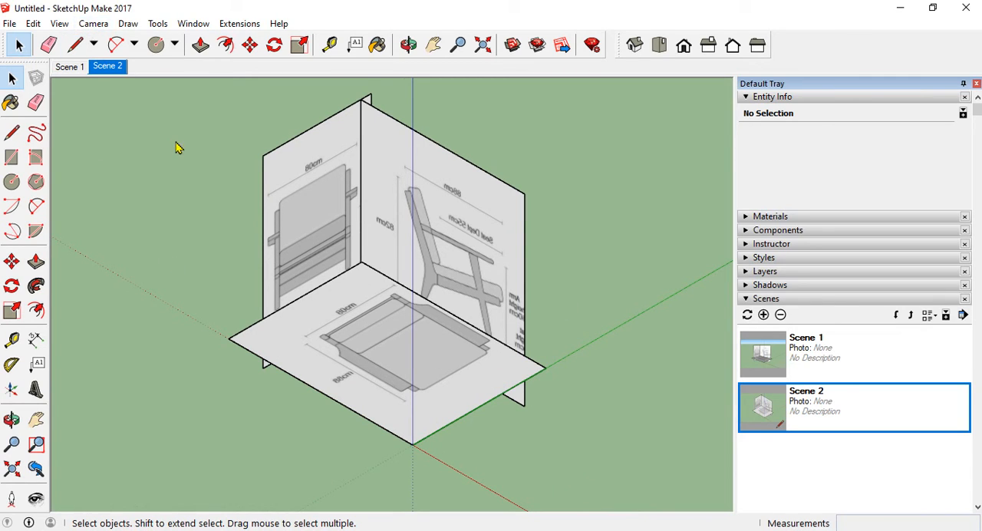
Set the camera to the standard top view of the reference panels and save it as a third scene
left_click(94, 27)
mouse_move(118, 77)
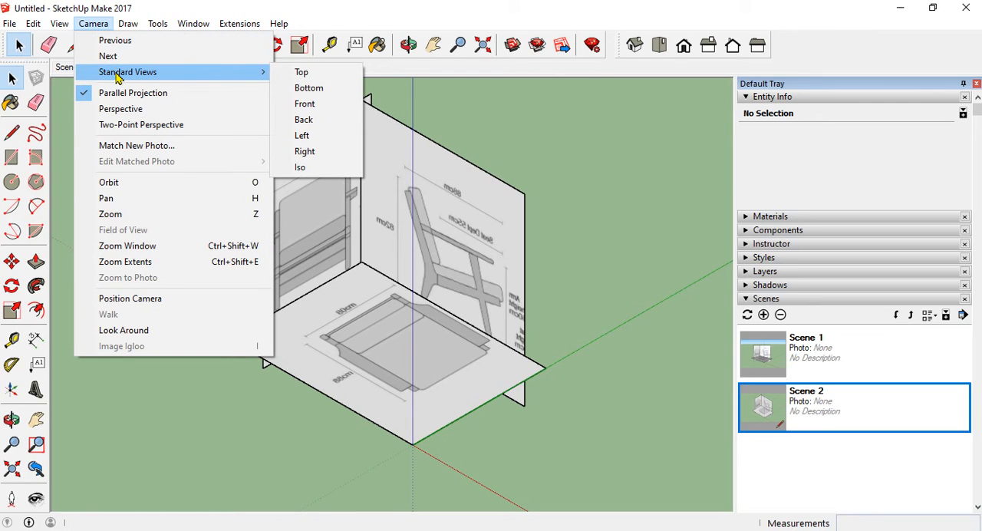
left_click(298, 74)
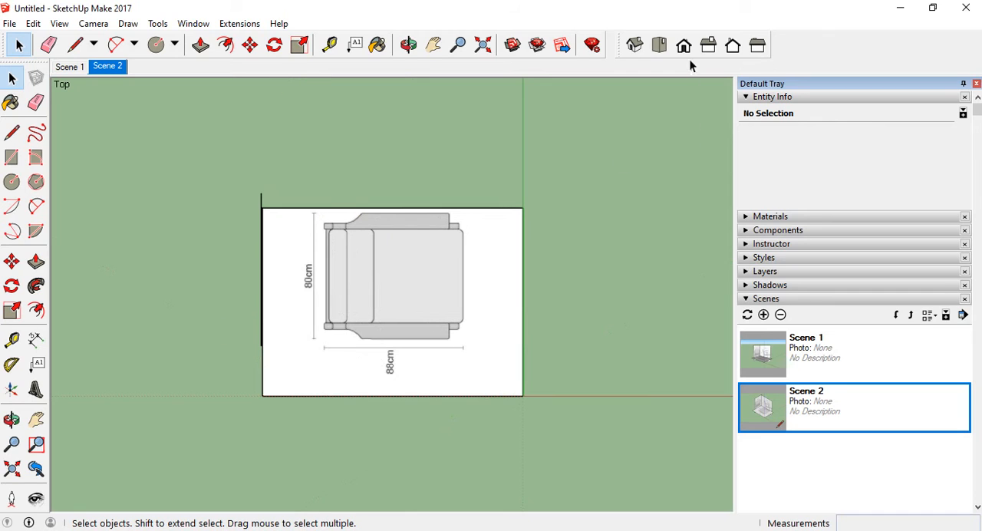
left_click(763, 315)
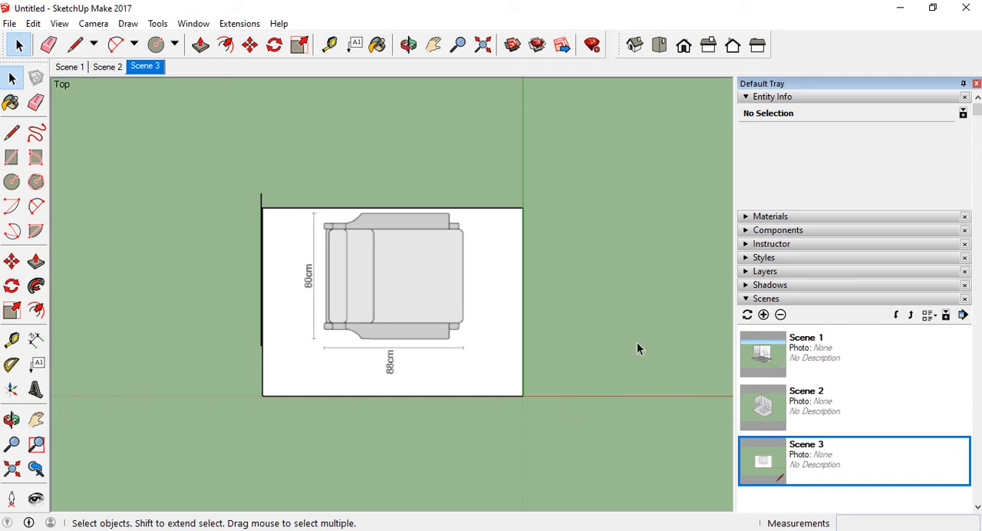
Save the standard front view as a fourth scene and the standard right view as a fifth scene
left_click(684, 45)
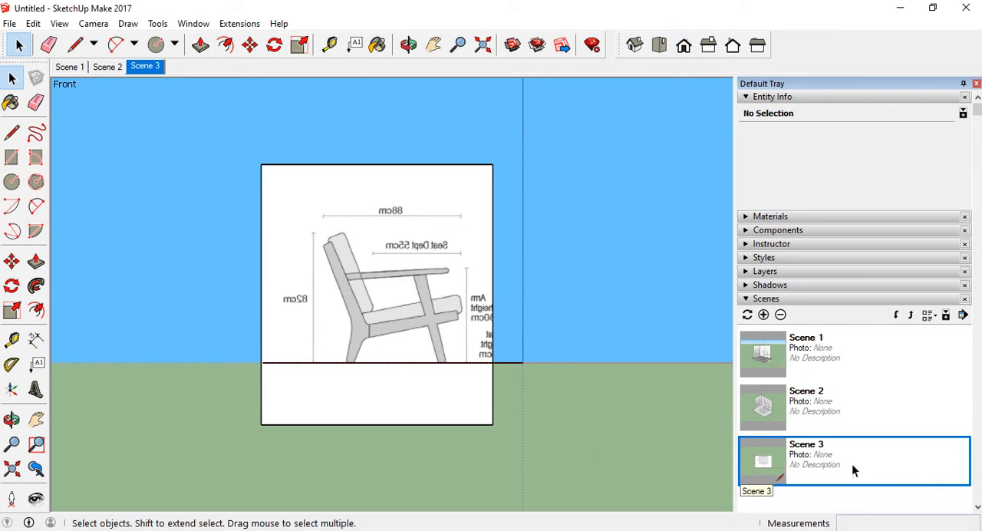
left_click(764, 315)
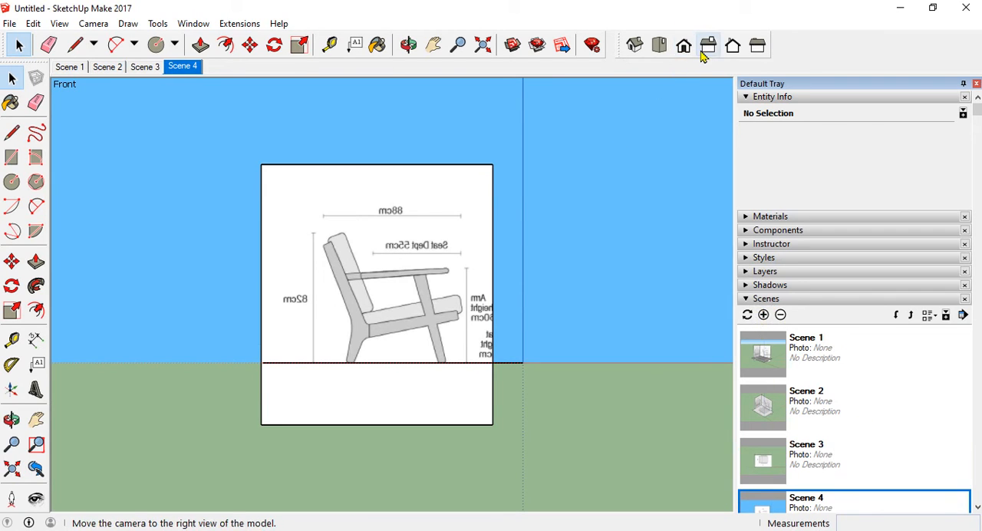
left_click(708, 46)
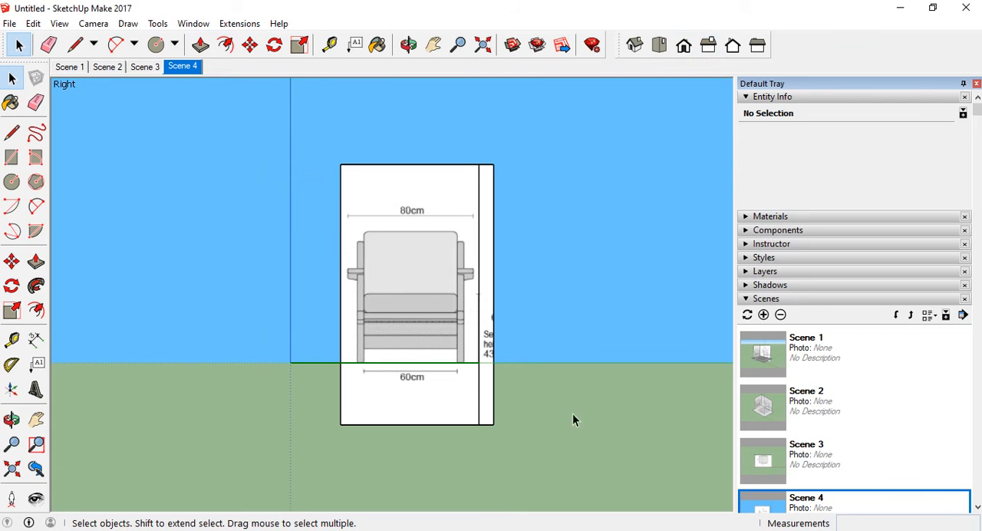
left_click(764, 314)
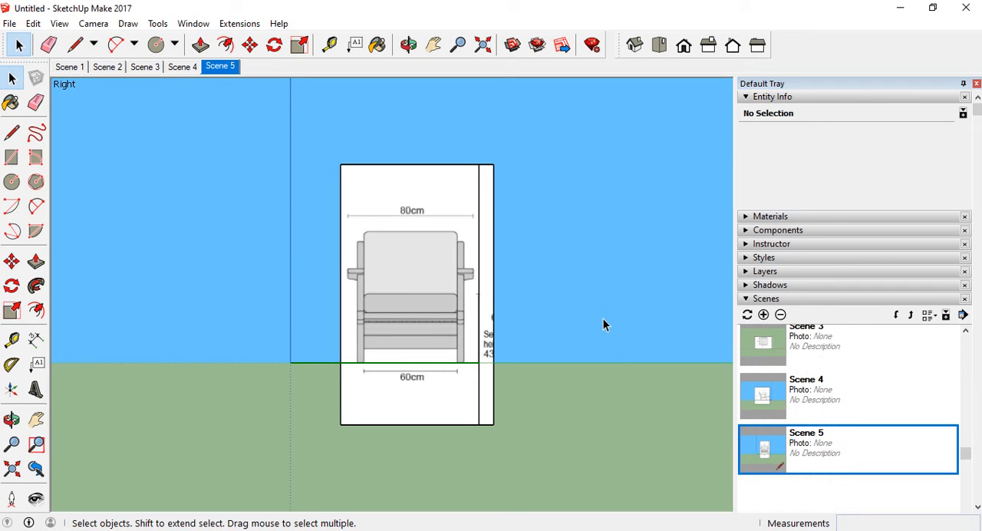
Review the saved front, isometric and top scenes to check how each reference panel is displayed
left_click(762, 397)
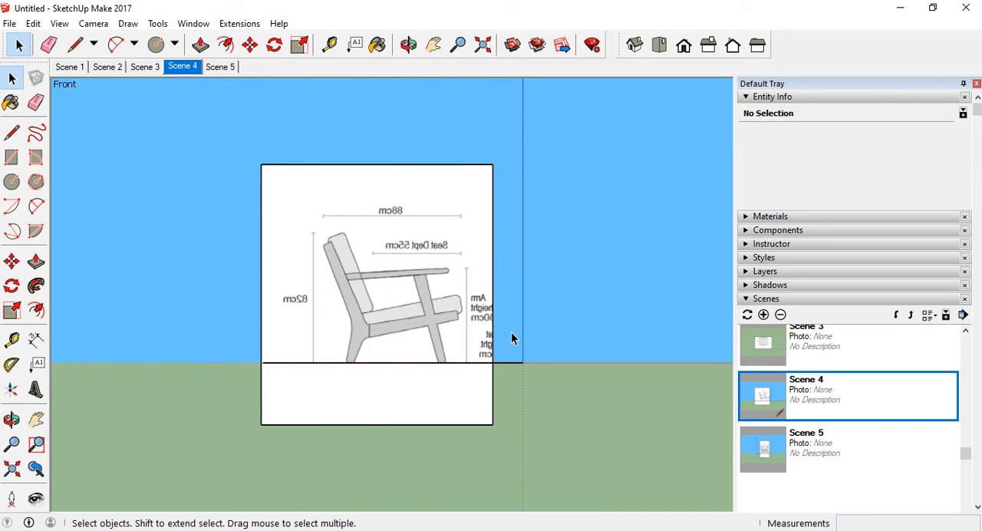
scroll(823, 396, "up", 2)
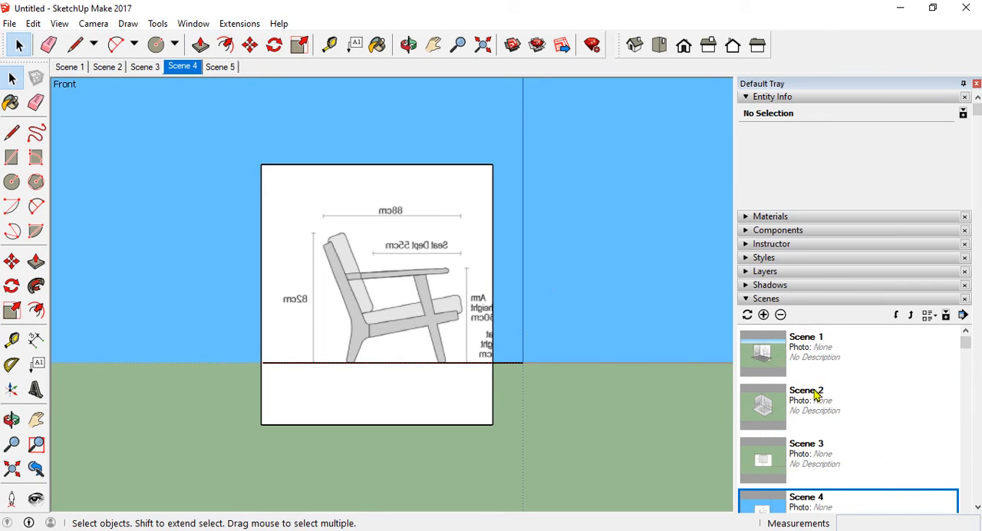
left_click(817, 418)
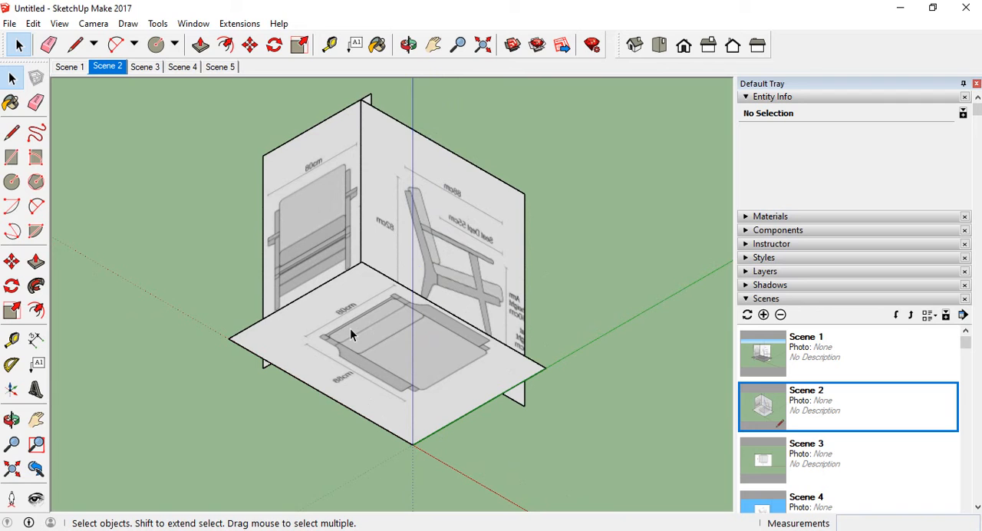
scroll(361, 330, "down", 1)
scroll(322, 386, "down", 1)
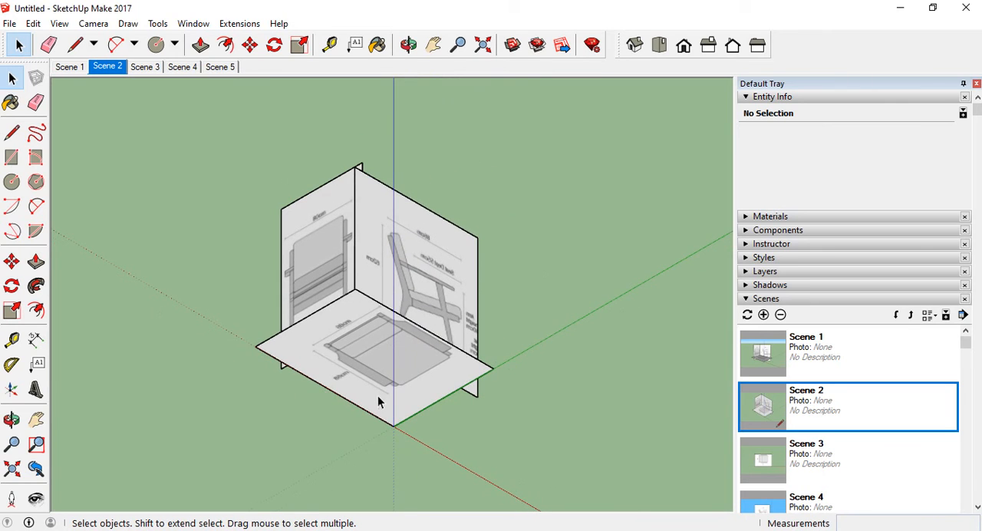
middle_click_drag(378, 402, 459, 405)
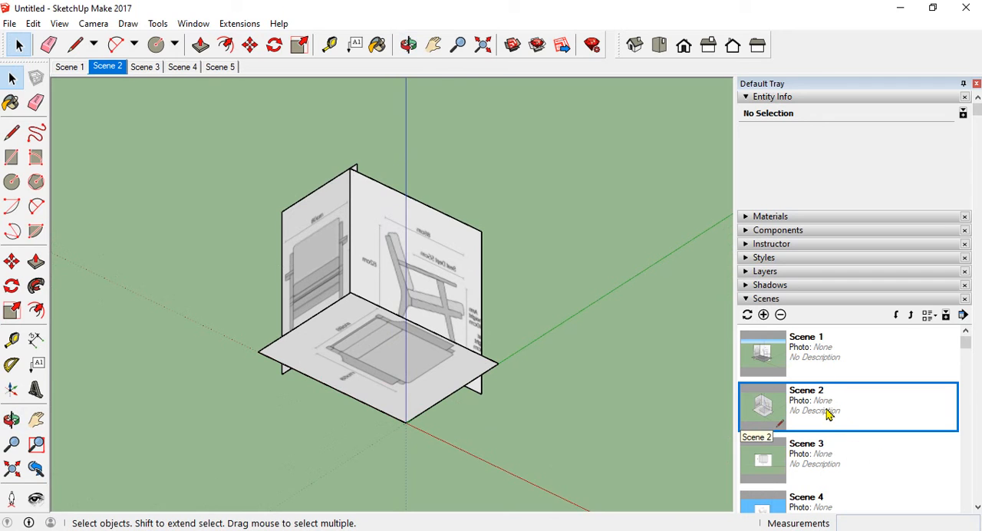
double_click(826, 463)
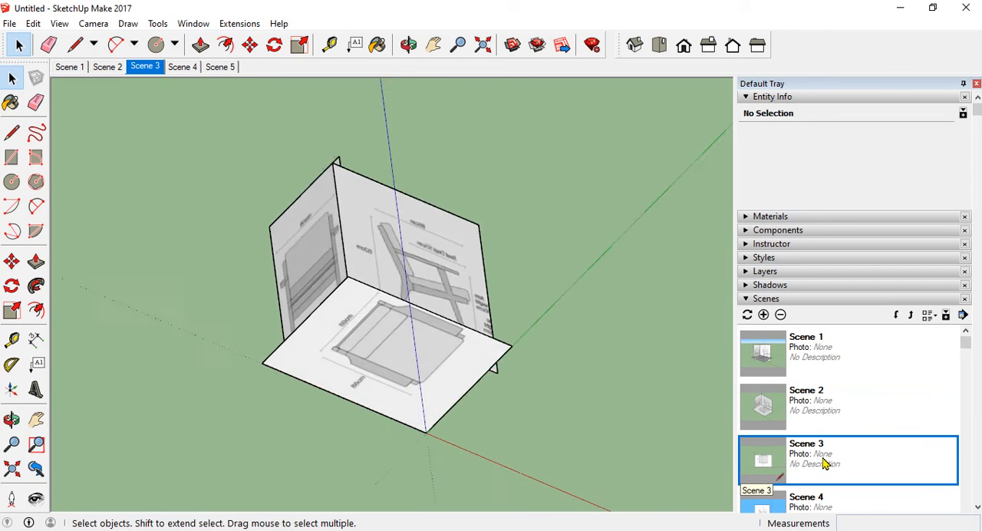
scroll(827, 445, "down", 1)
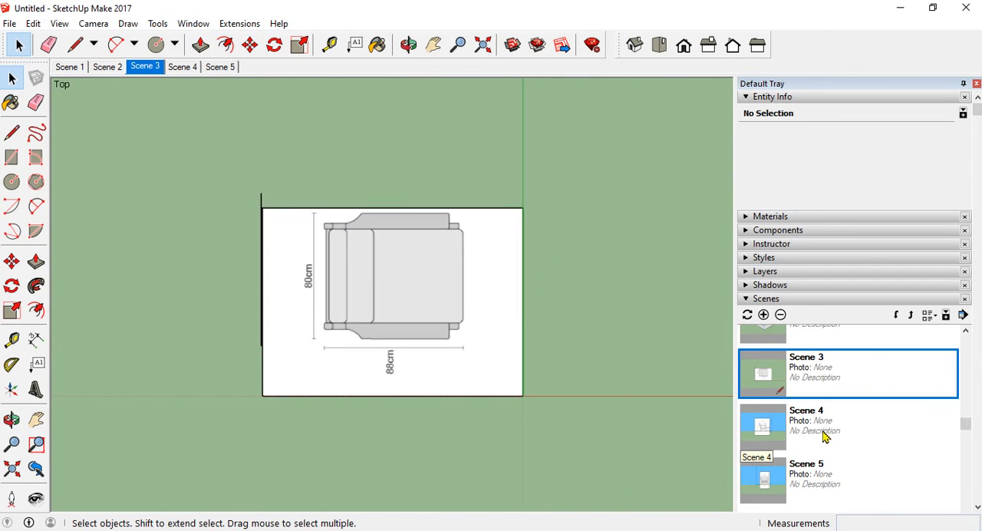
double_click(825, 445)
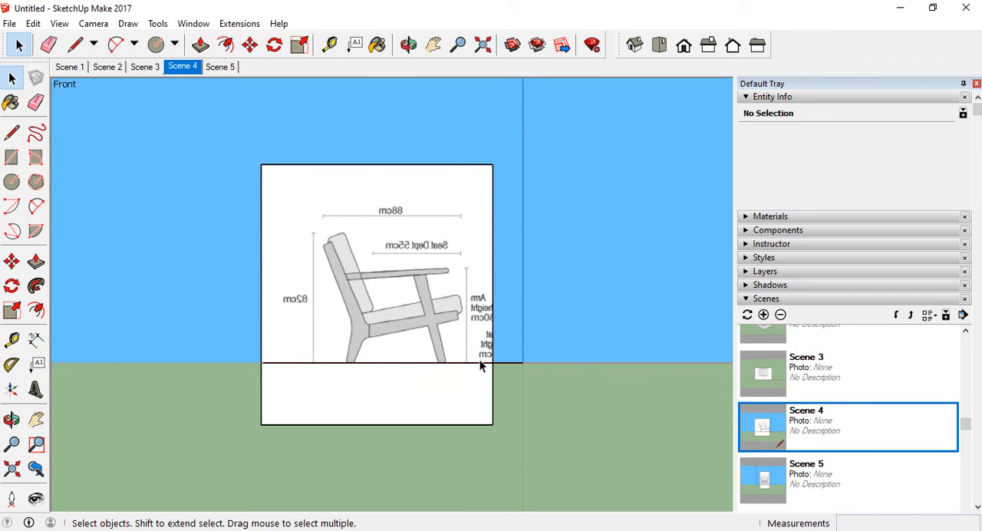
Select all the reference panels and rotate them together 90° clockwise around the vertical axis at the origin
middle_click_drag(480, 359, 535, 404)
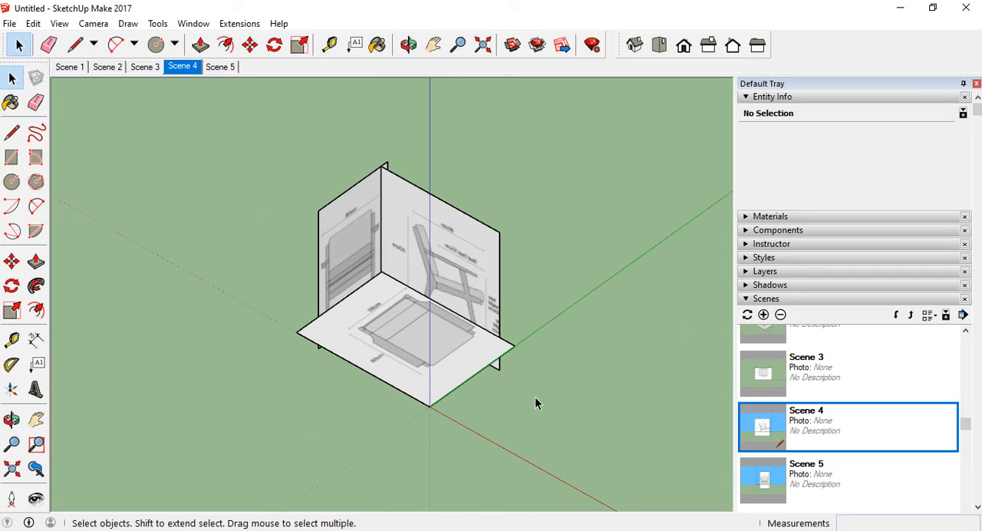
left_click_drag(266, 146, 266, 146)
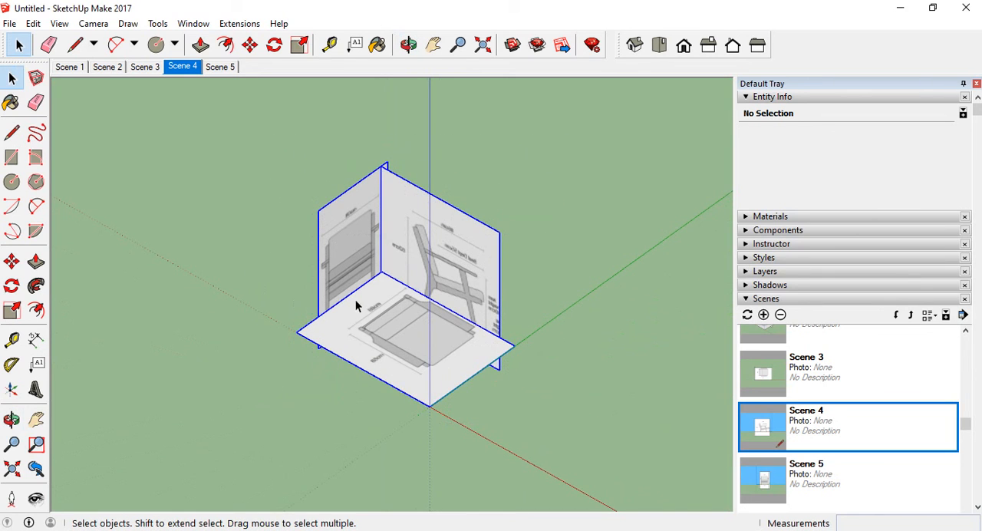
left_click(12, 285)
middle_click_drag(379, 421, 445, 407)
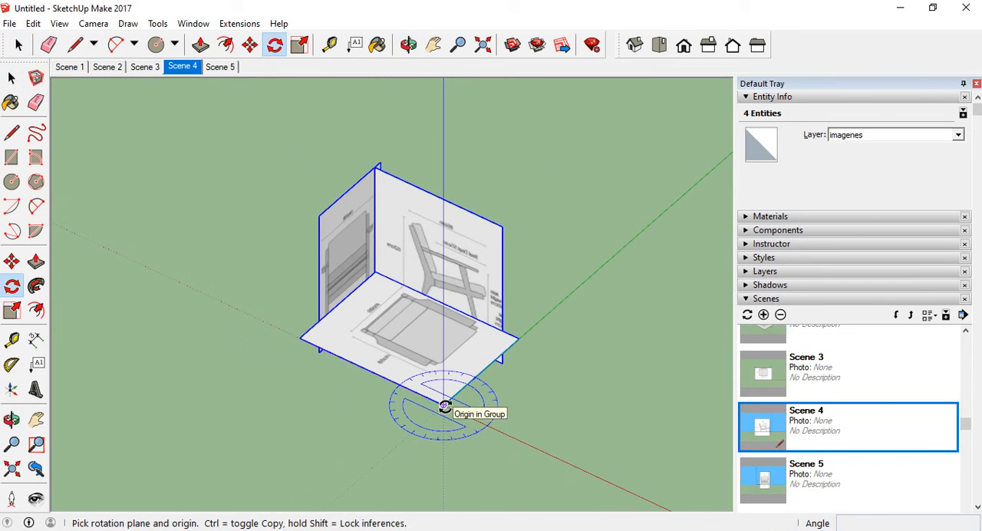
left_click(500, 432)
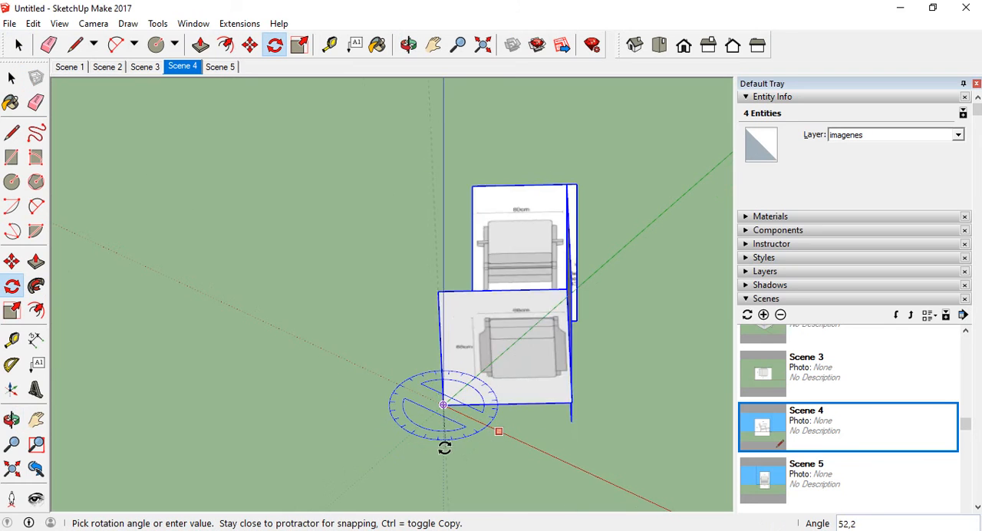
left_click(415, 439)
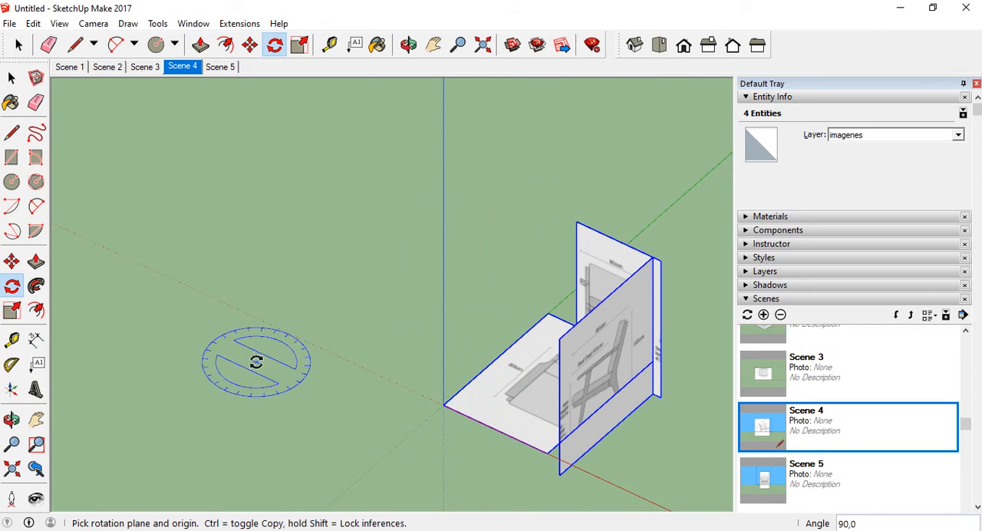
Recall Scene 4 and Scene 5 to check the rotated panels from the front and right
middle_click_drag(256, 358, 616, 386)
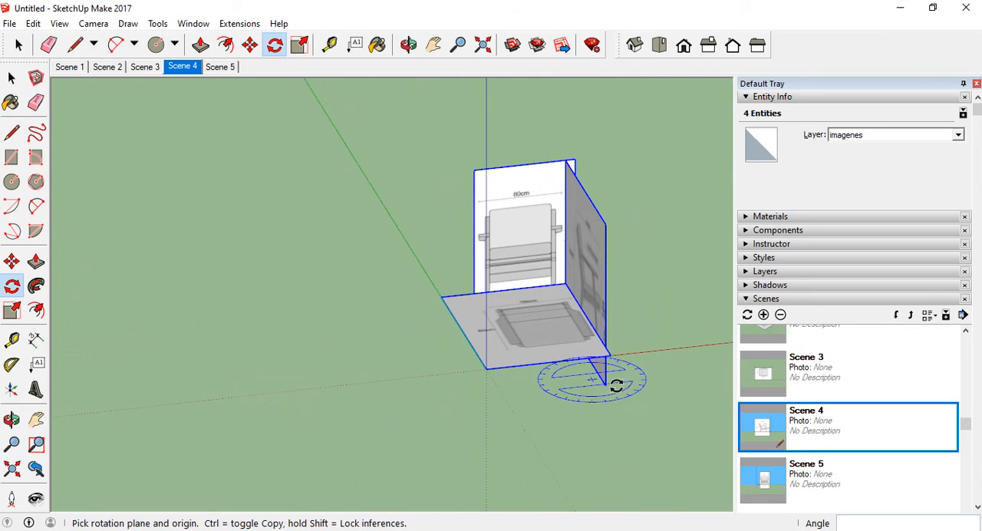
left_click(819, 428)
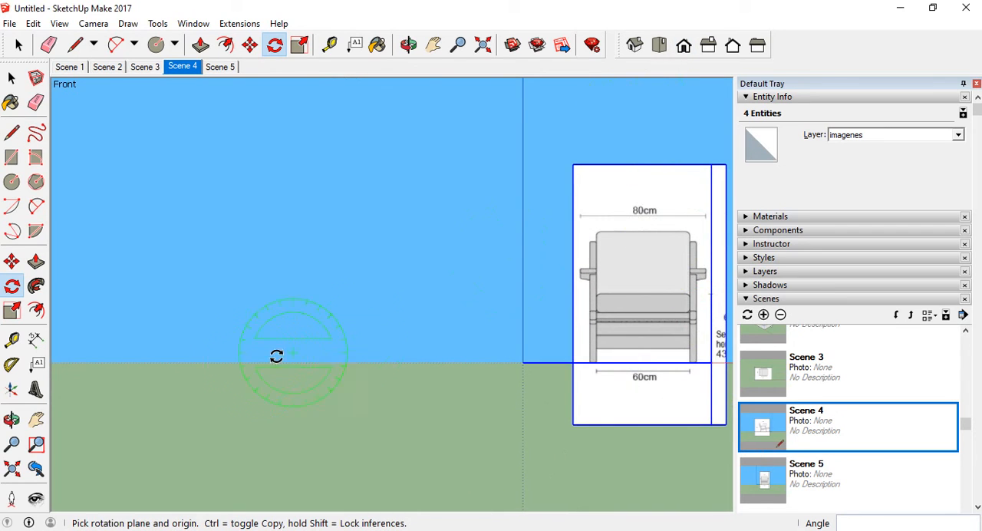
left_click(827, 476)
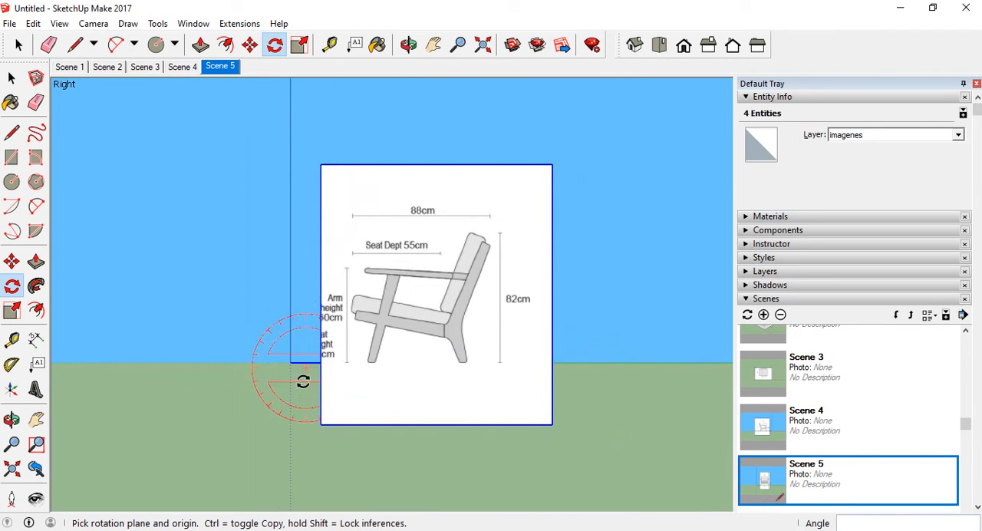
Switch the camera to the standard left view and update Scene 5 with it
middle_click_drag(440, 286, 366, 350)
key("q")
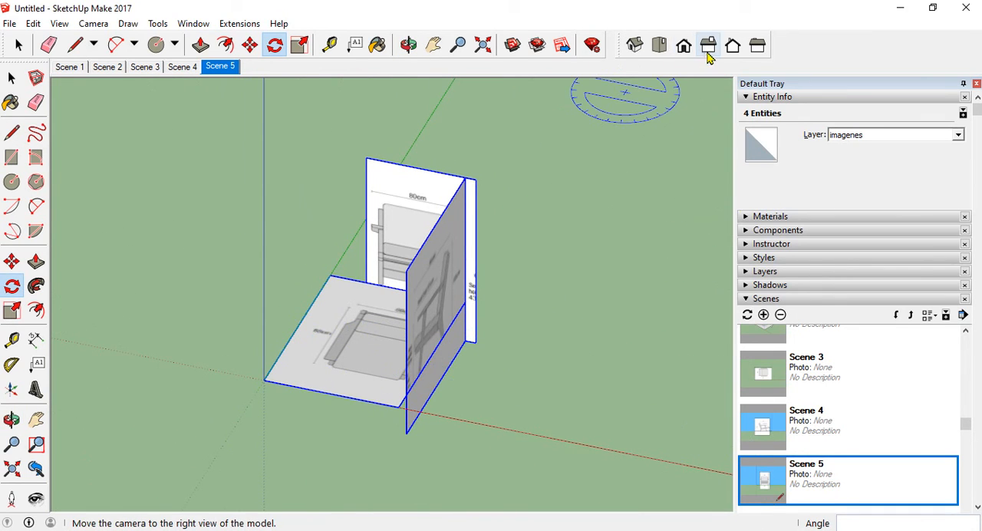
left_click(757, 46)
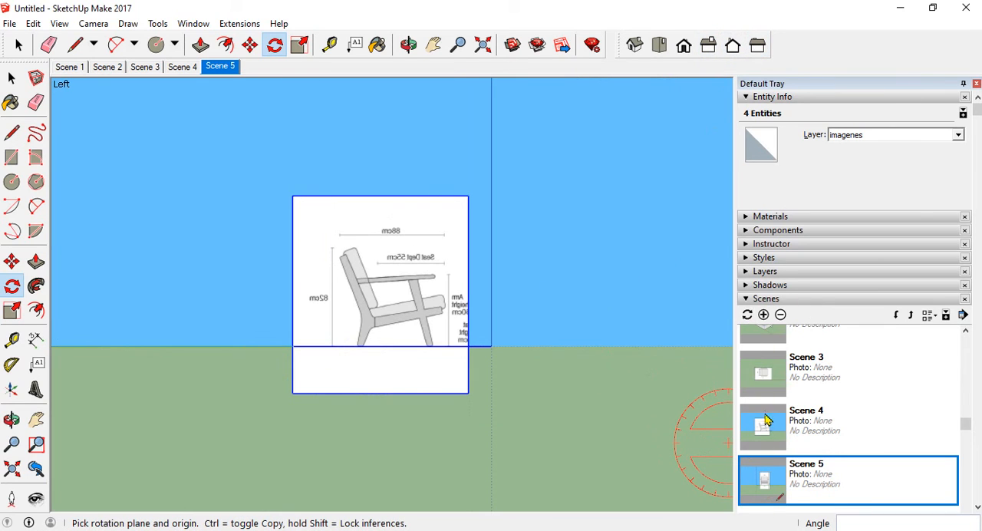
left_click(749, 315)
left_click(460, 332)
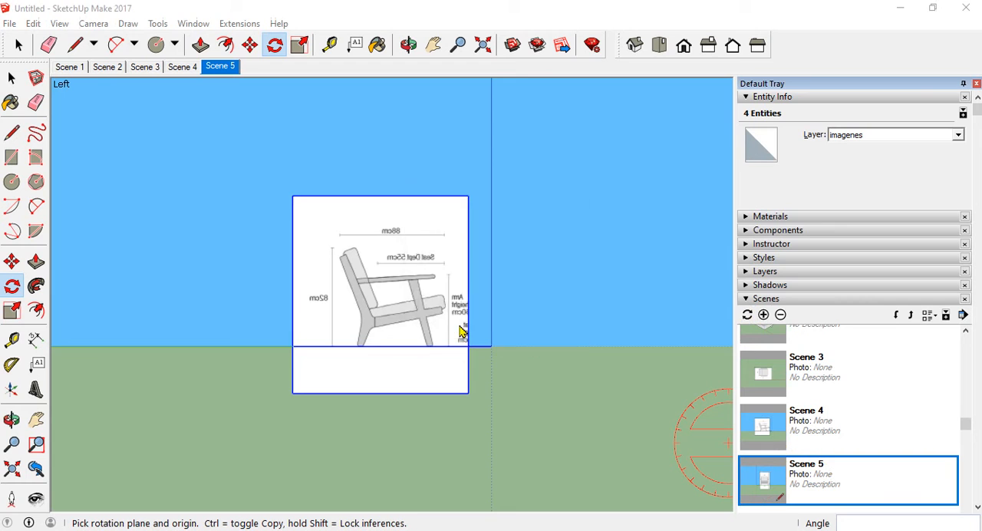
Recall Scene 4, Scene 5 and Scene 3 to check the front, left and top views of the rotated panels
left_click(798, 425)
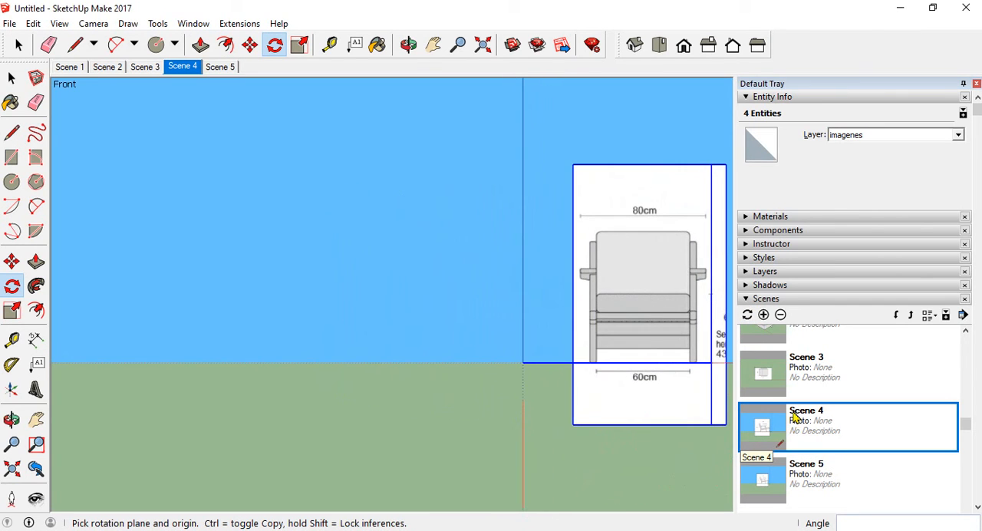
left_click(823, 477)
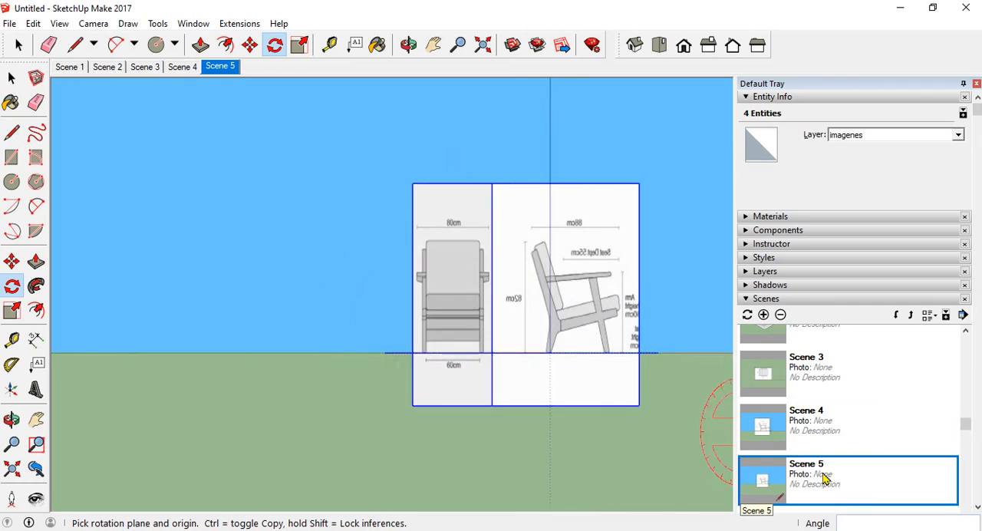
left_click(813, 383)
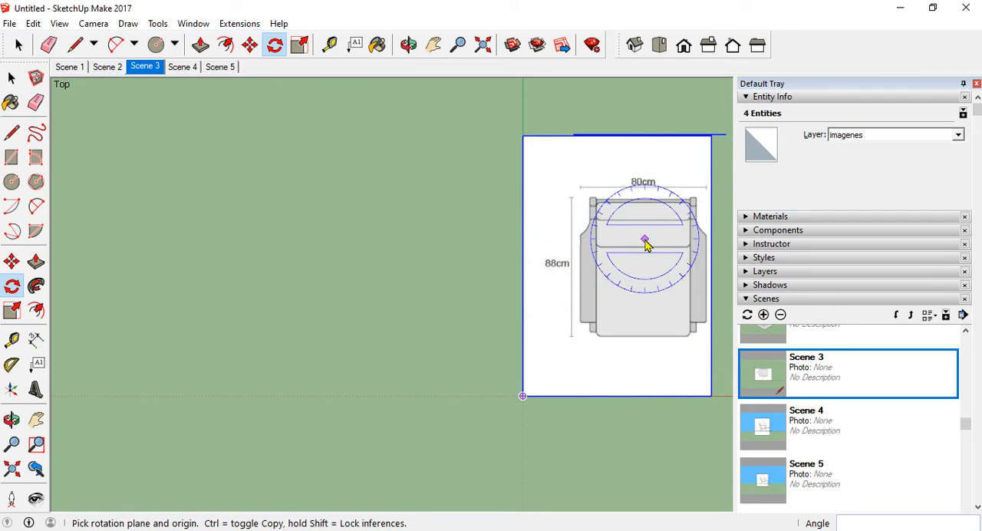
middle_click_drag(647, 240, 629, 272)
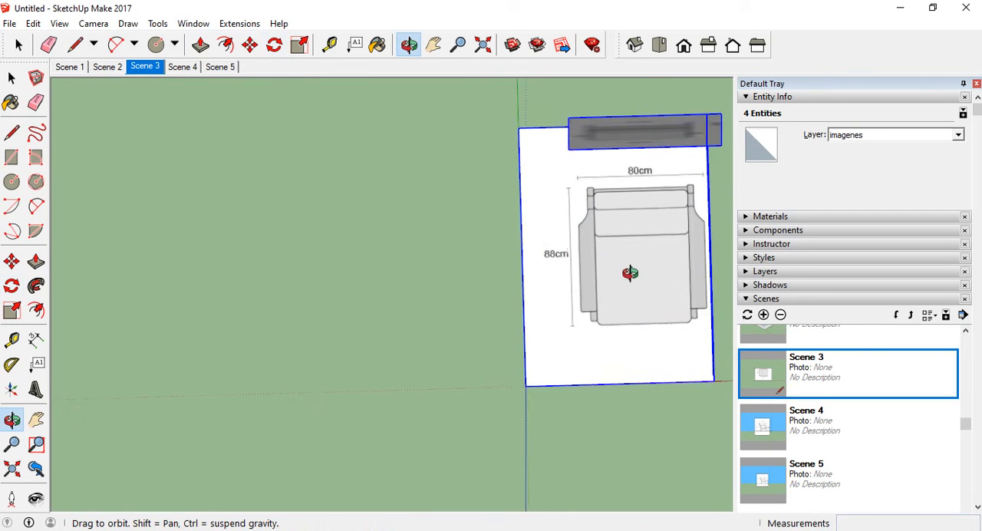
Frame the top-view reference panel centrally in Scene 3 and update the scene with all properties
double_click(821, 370)
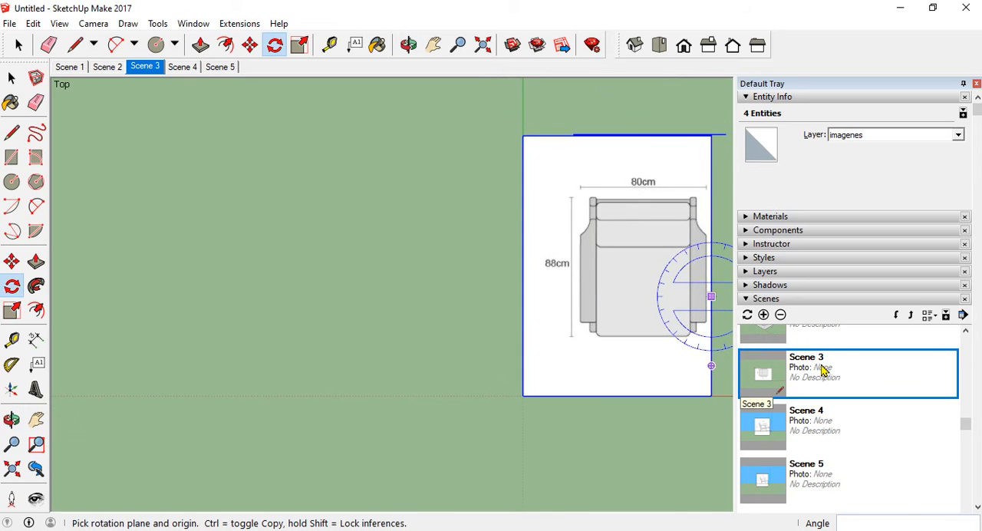
left_click(36, 419)
mouse_move(557, 219)
left_mouse_down()
mouse_move(423, 239)
mouse_move(314, 239)
left_mouse_up()
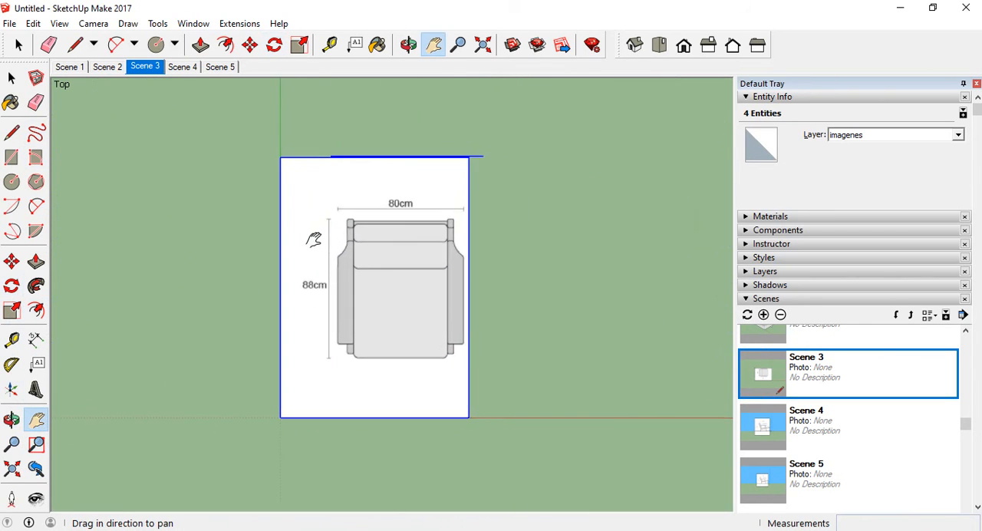
scroll(338, 242, "up", 2)
scroll(418, 240, "up", 1)
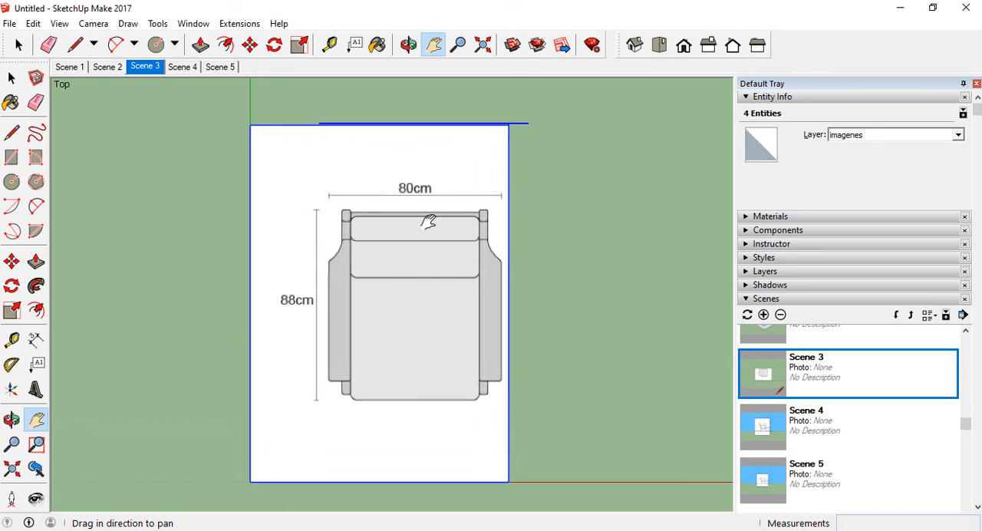
scroll(406, 242, "down", 1)
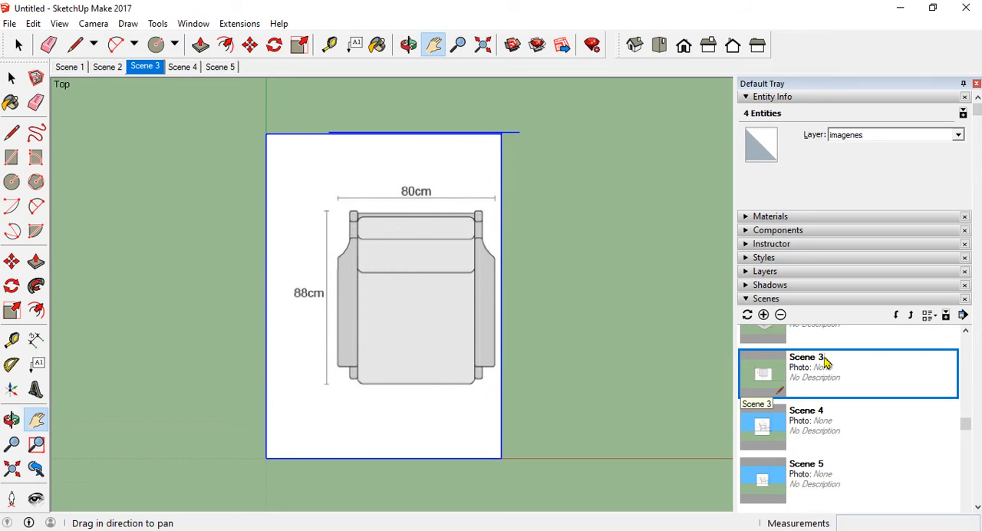
left_click(748, 317)
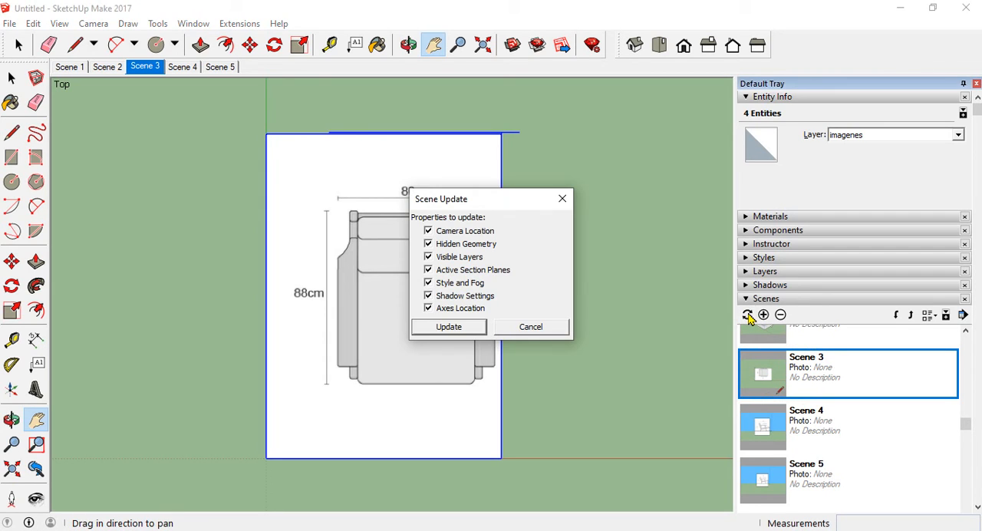
left_click(462, 330)
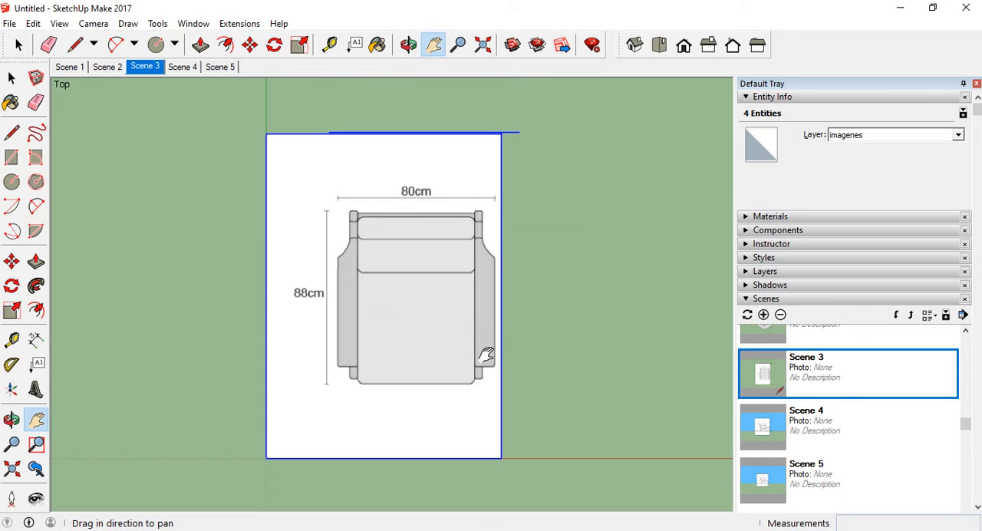
Recall Scene 4, centre and enlarge the front-view panel, and update the scene with this framing
left_click(819, 436)
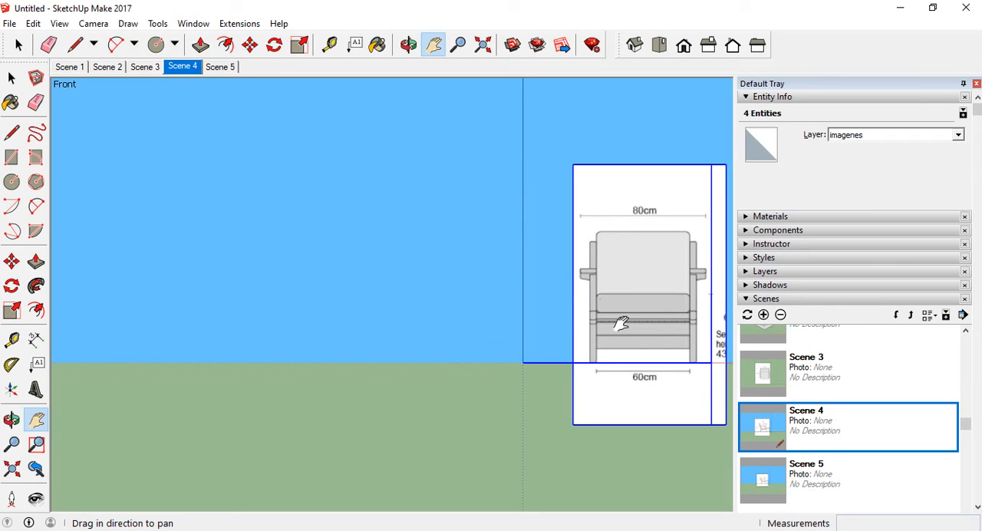
left_click_drag(641, 275, 432, 274)
scroll(450, 281, "up", 3)
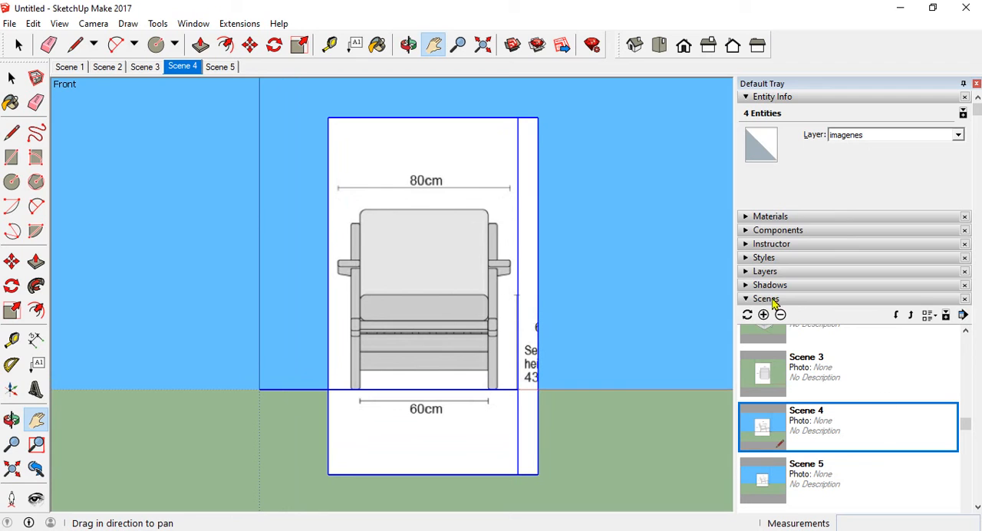
left_click(748, 315)
left_click(477, 327)
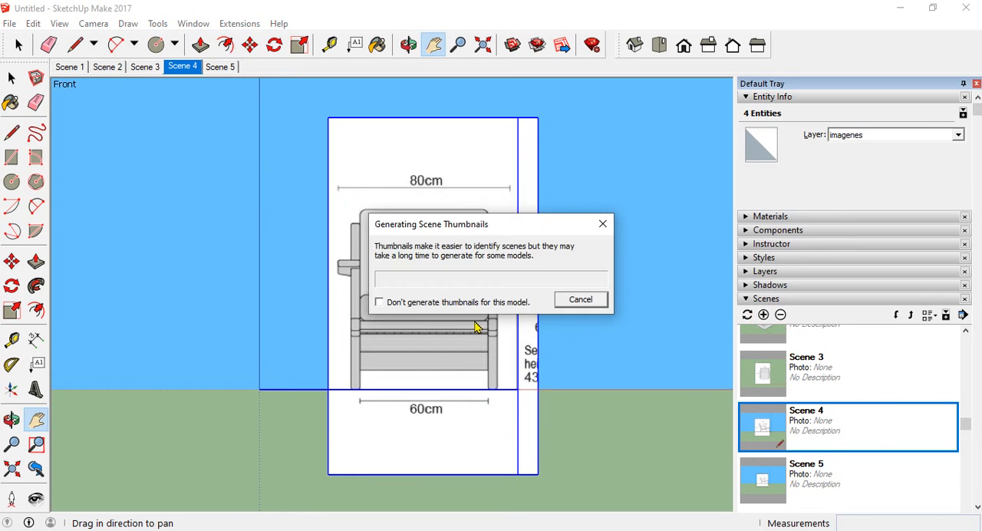
Recall Scene 5, enlarge the side-view panel in the left view, and update the scene with this framing
left_click(821, 482)
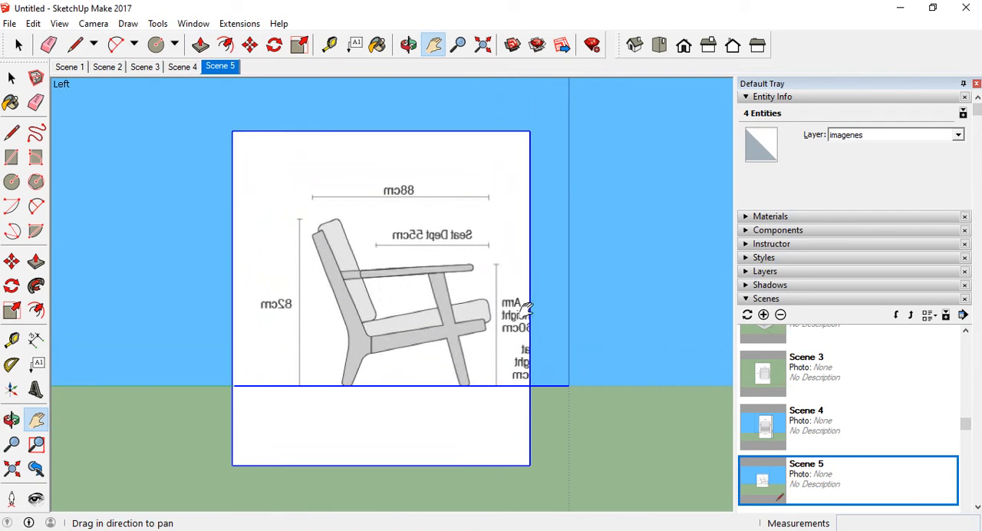
left_click_drag(533, 305, 546, 307)
scroll(475, 309, "up", 1)
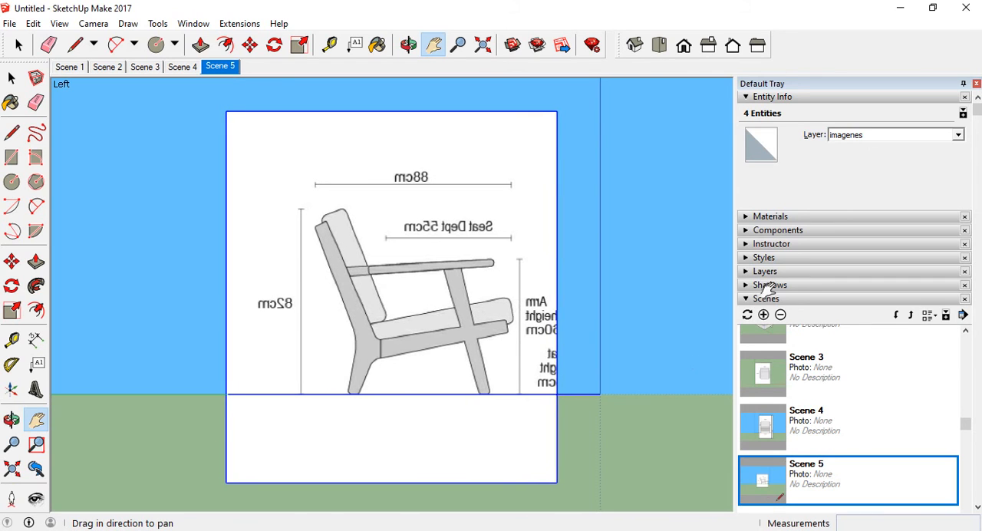
left_click(746, 315)
left_click(450, 328)
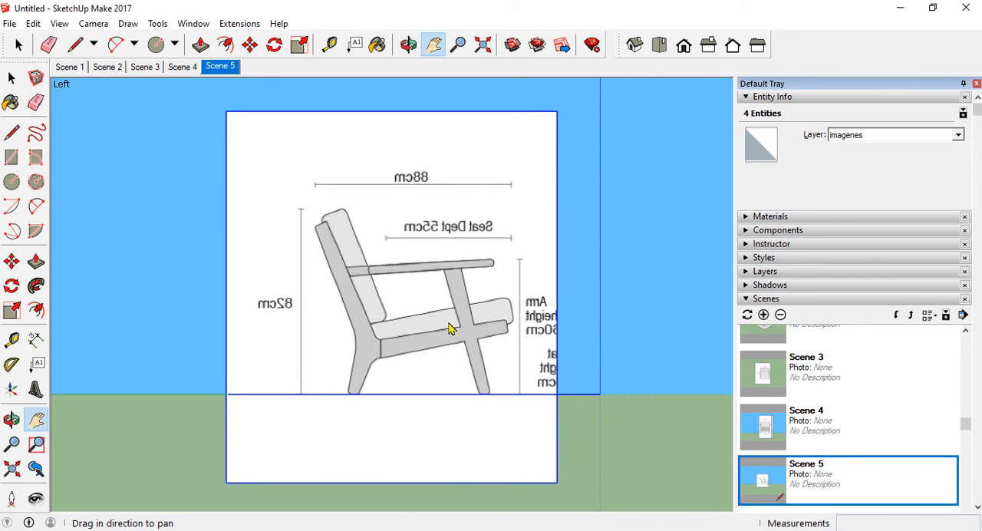
Recall Scene 1, frame all panels in perspective from their open side, and update the scene with all properties
scroll(802, 368, "up", 3)
double_click(807, 361)
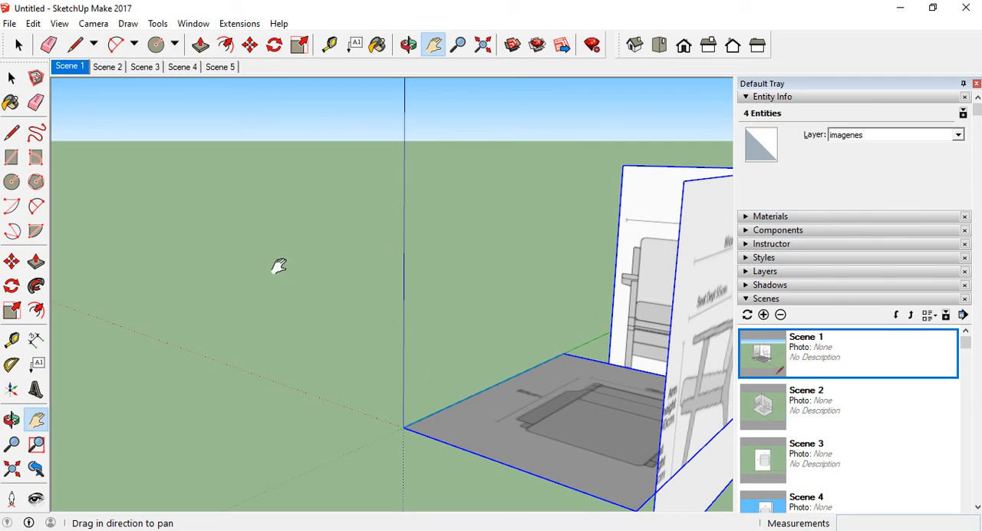
middle_click_drag(276, 265, 650, 296)
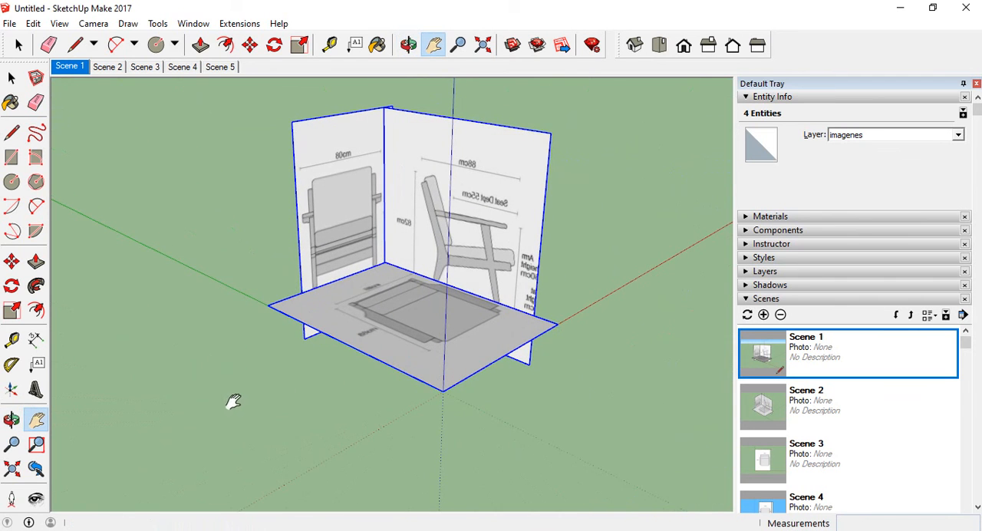
middle_click_drag(231, 400, 305, 443)
scroll(305, 444, "down", 1)
middle_click_drag(362, 399, 390, 370)
scroll(382, 265, "up", 1)
scroll(398, 289, "up", 1)
scroll(386, 393, "down", 1)
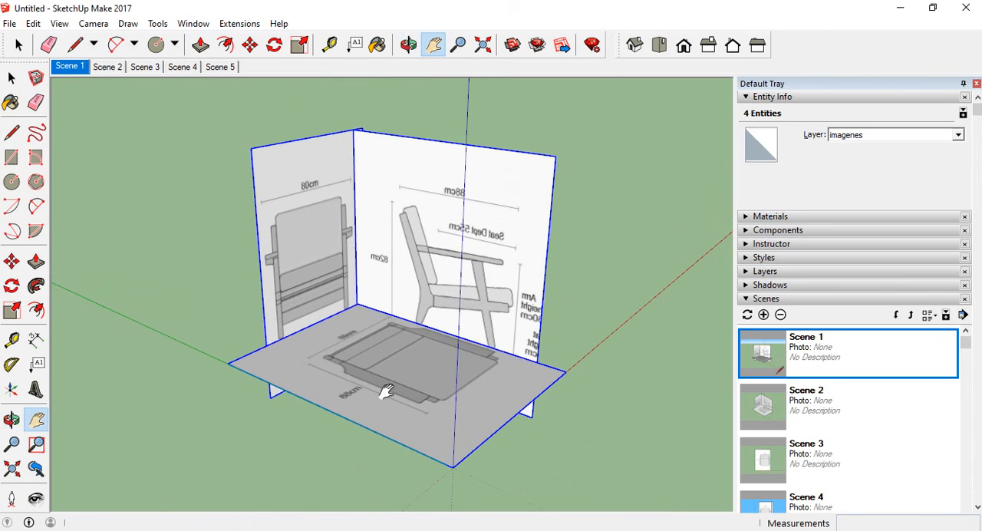
middle_click_drag(362, 320, 368, 320)
left_click(748, 314)
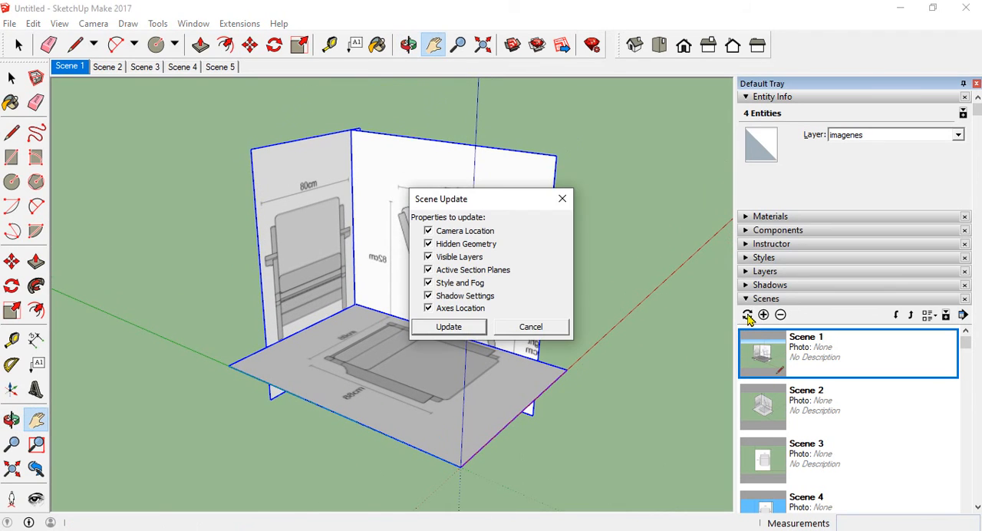
left_click(449, 327)
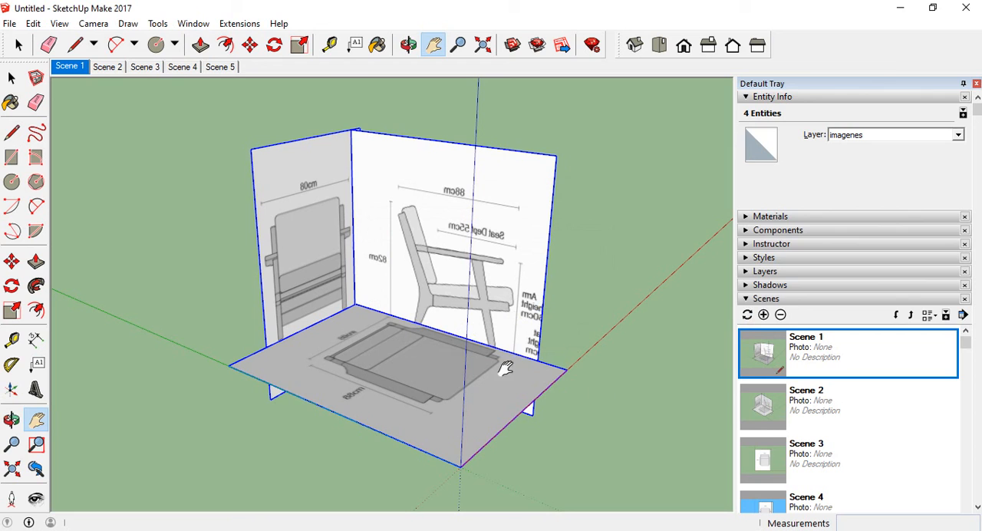
Recall Scene 2, set the isometric view facing the open side of the panels, and update the scene
left_click(833, 393)
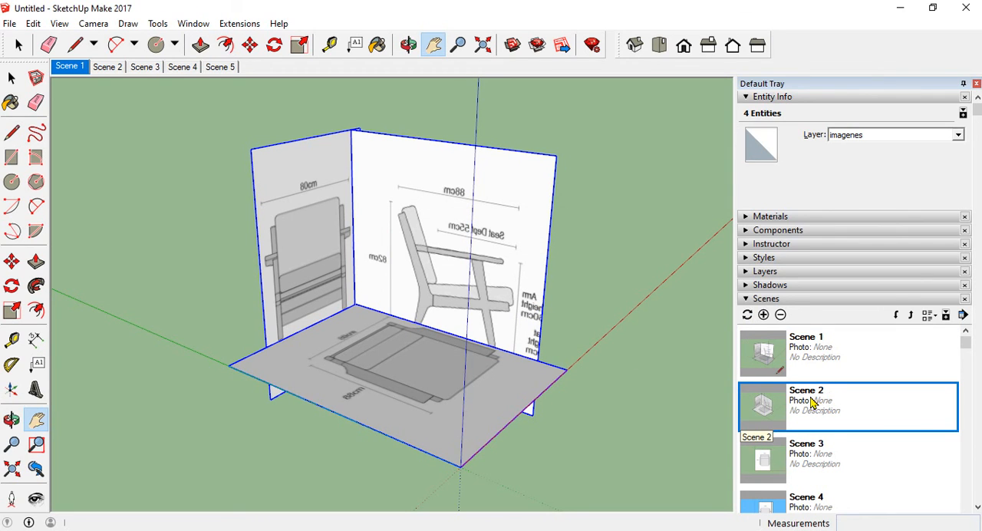
double_click(812, 403)
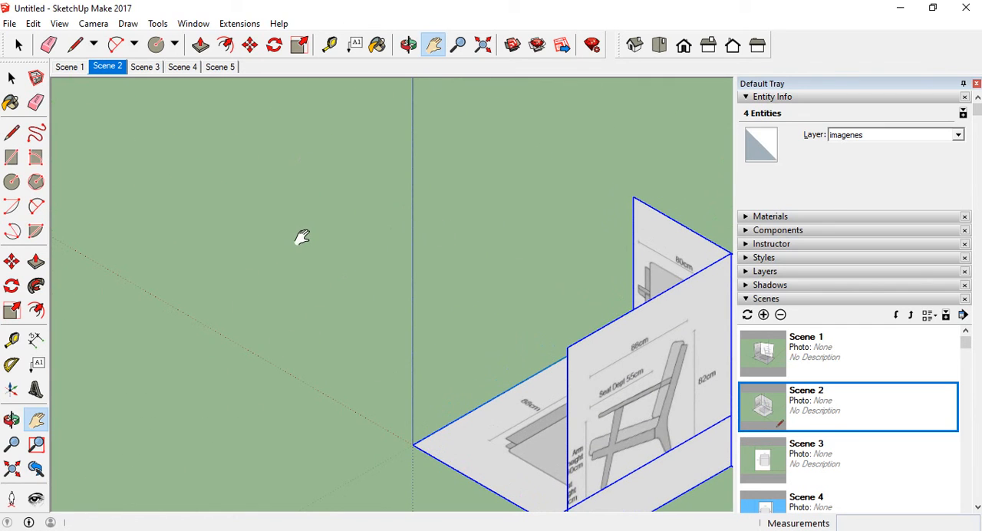
middle_click_drag(323, 329, 676, 376)
middle_click_drag(435, 382, 506, 388)
scroll(428, 430, "down", 2)
scroll(510, 265, "up", 2)
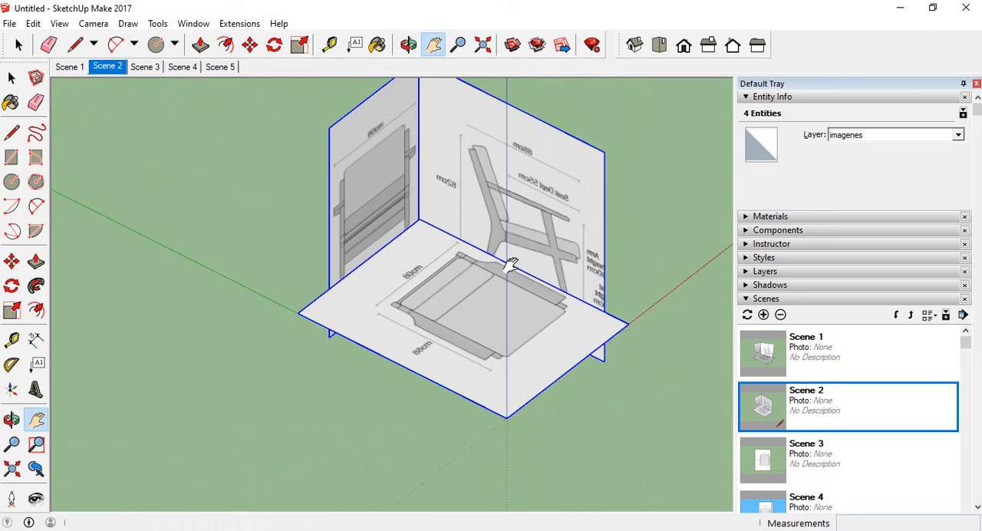
scroll(399, 415, "down", 2)
scroll(420, 235, "up", 1)
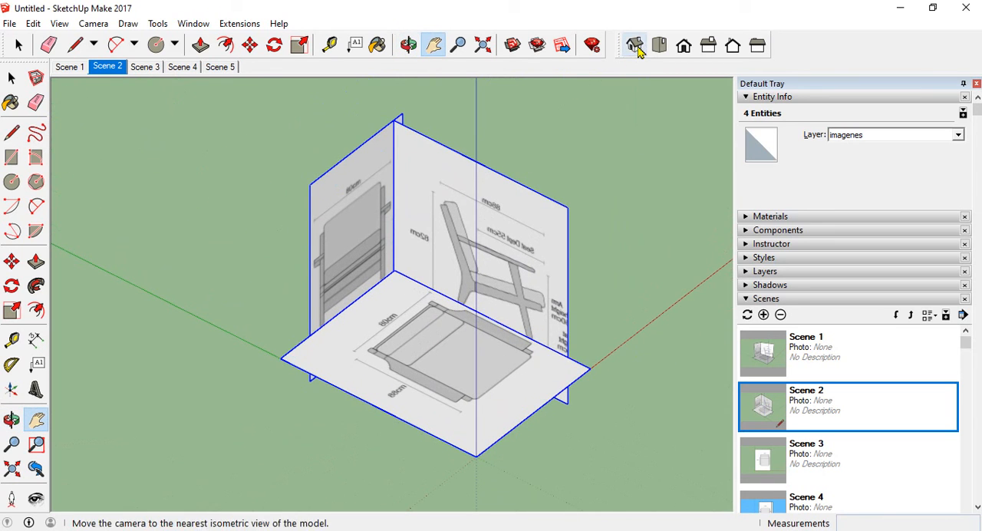
left_click(639, 48)
scroll(233, 160, "up", 1)
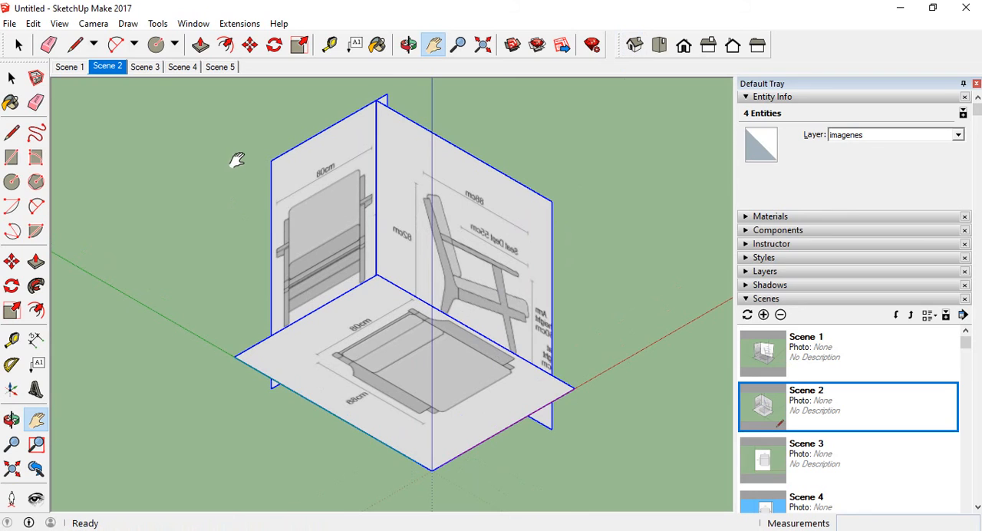
left_click(748, 315)
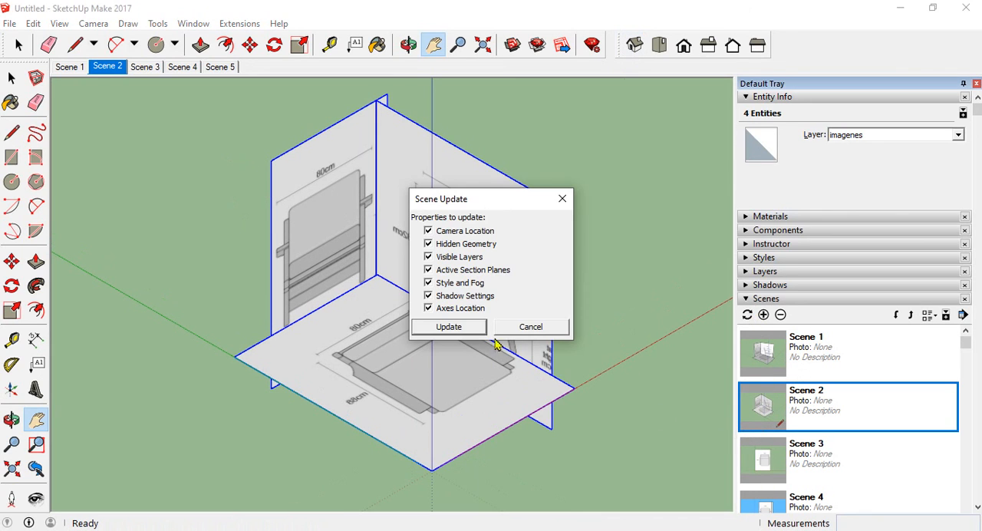
left_click(449, 327)
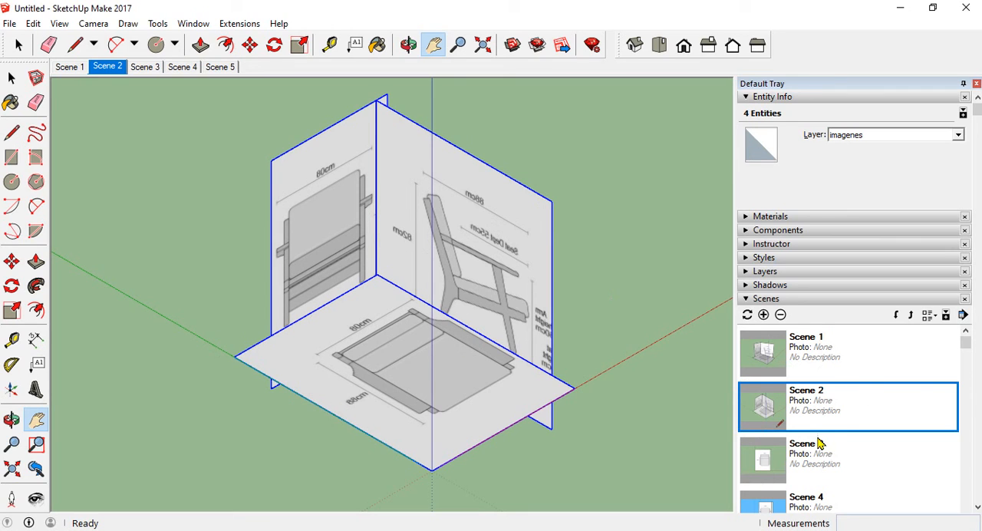
Look through the updated scene thumbnails and recall Scene 1 to check its perspective view
scroll(818, 401, "down", 2)
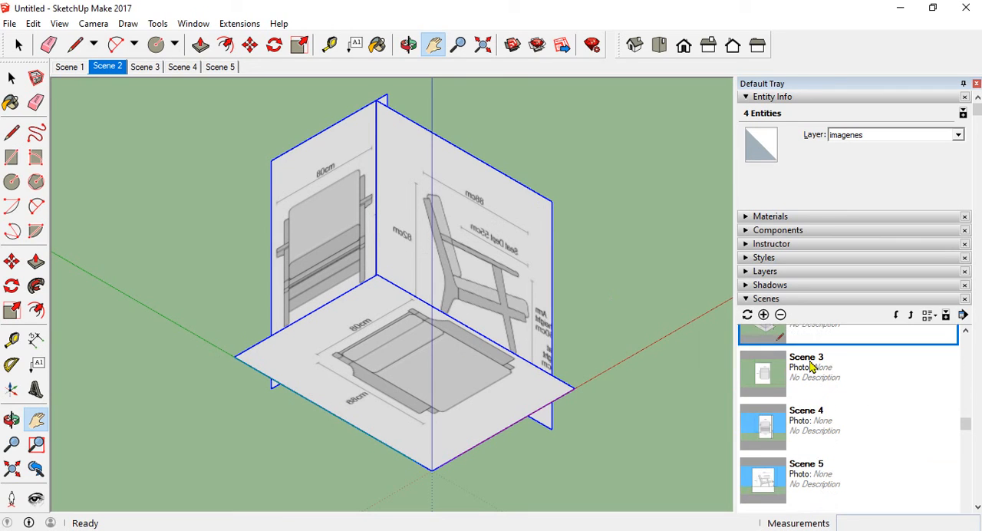
scroll(824, 351, "up", 3)
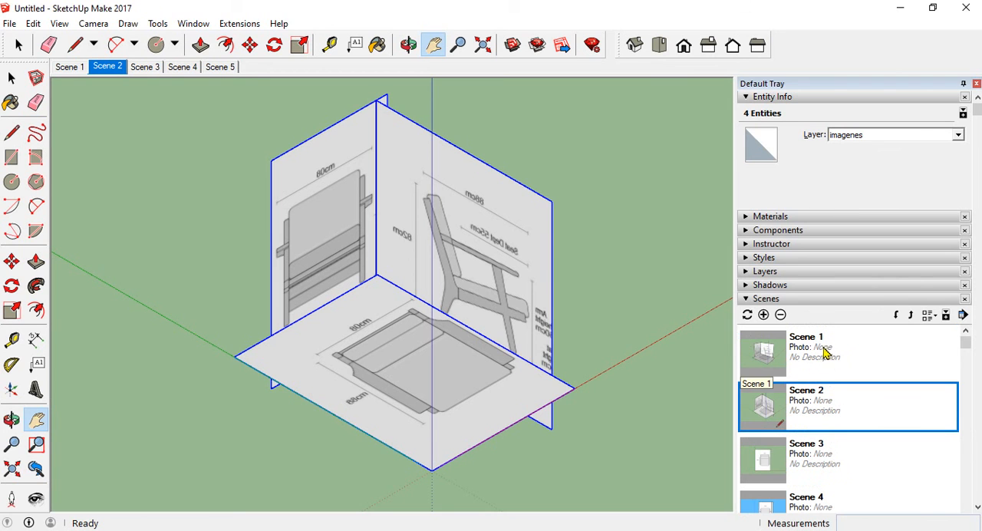
double_click(824, 351)
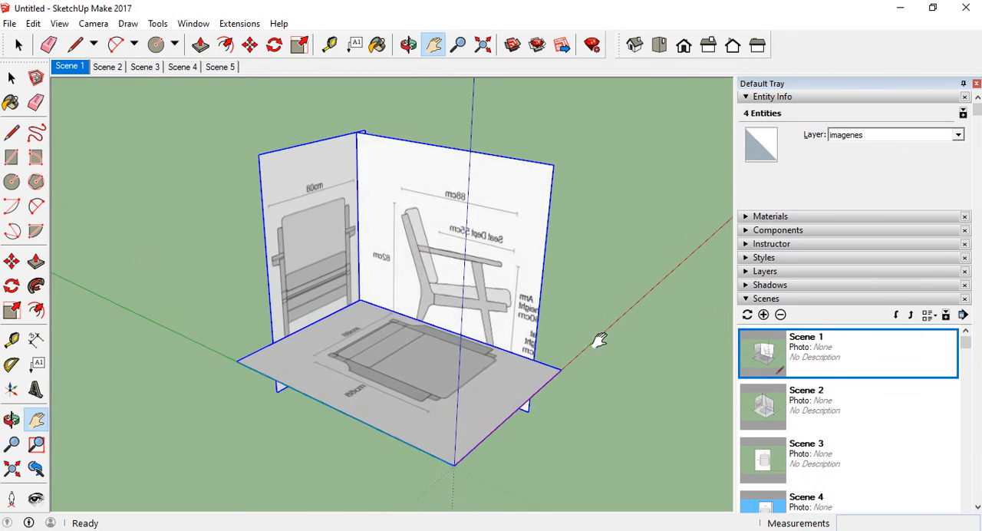
Try to rename Scene 1
right_click(816, 343)
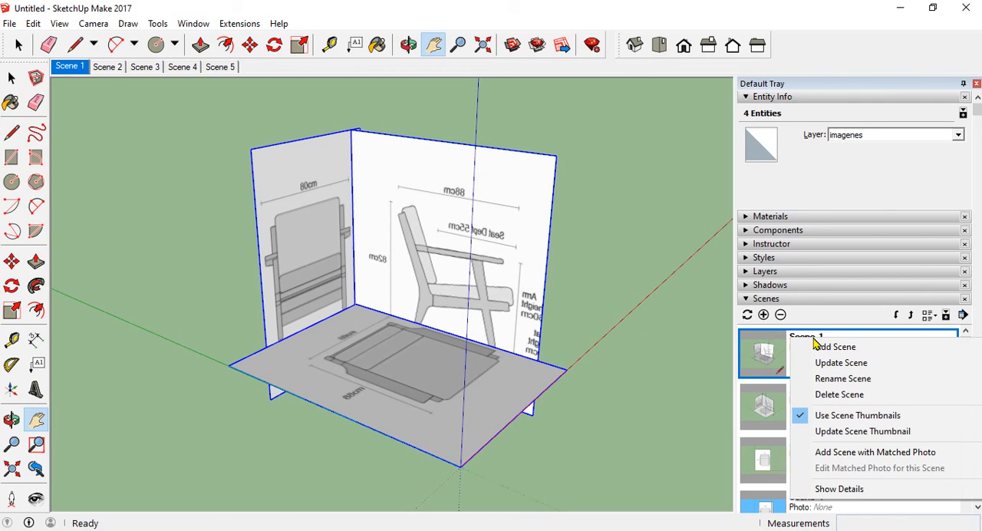
left_click(844, 380)
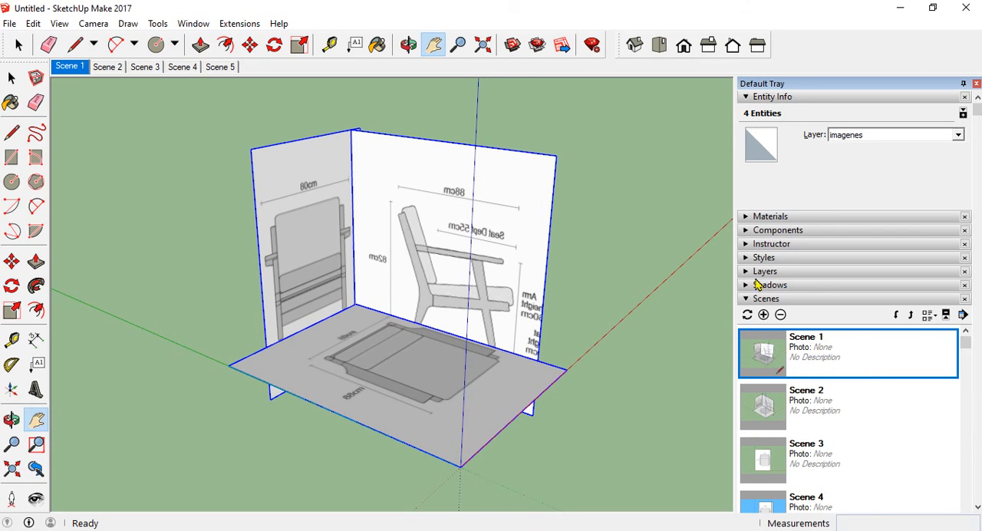
right_click(802, 356)
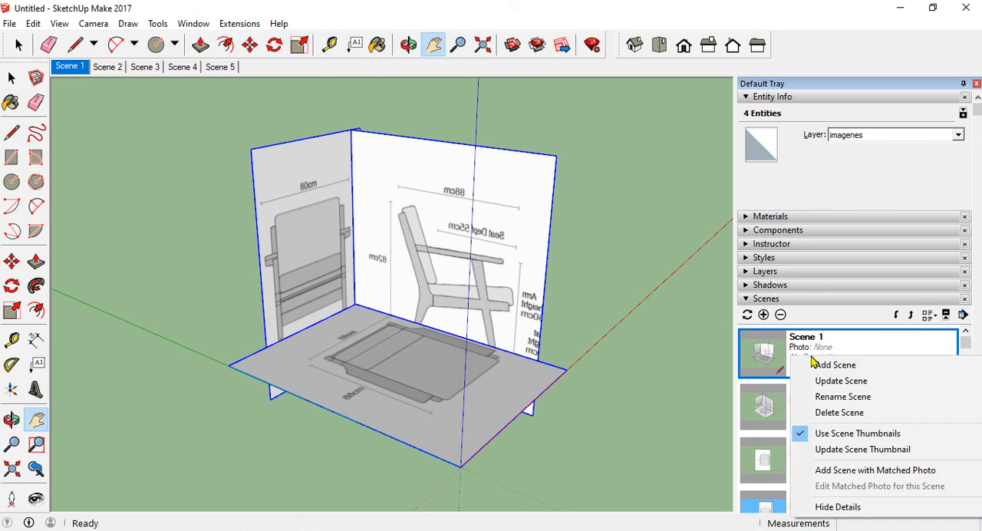
left_click(841, 398)
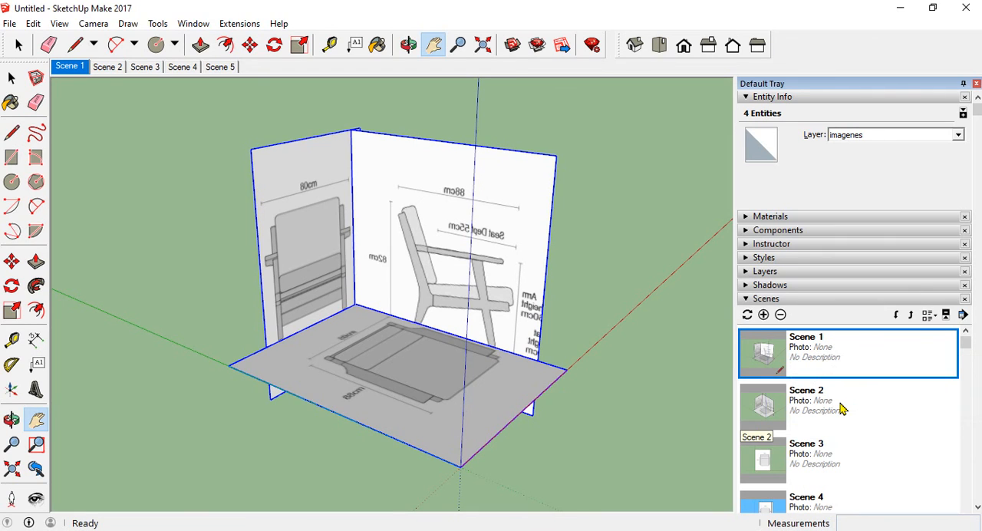
Save the model to the Desktop as a SketchUp file named "Modelo con medidas"
left_click(9, 24)
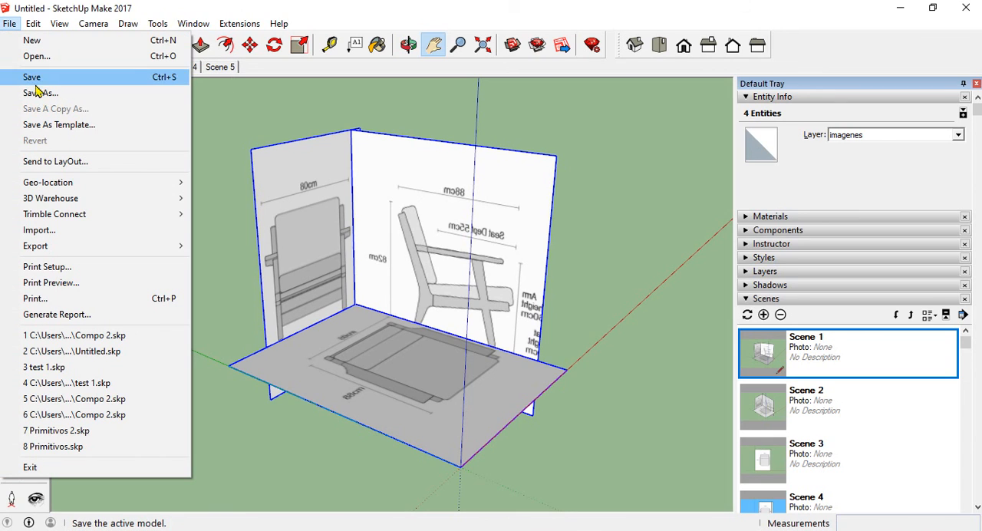
left_click(37, 78)
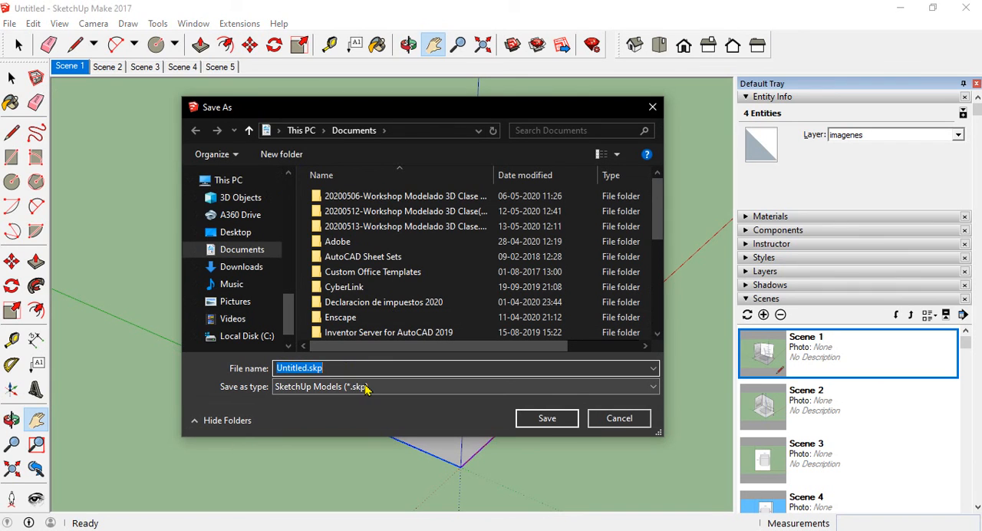
type("Model")
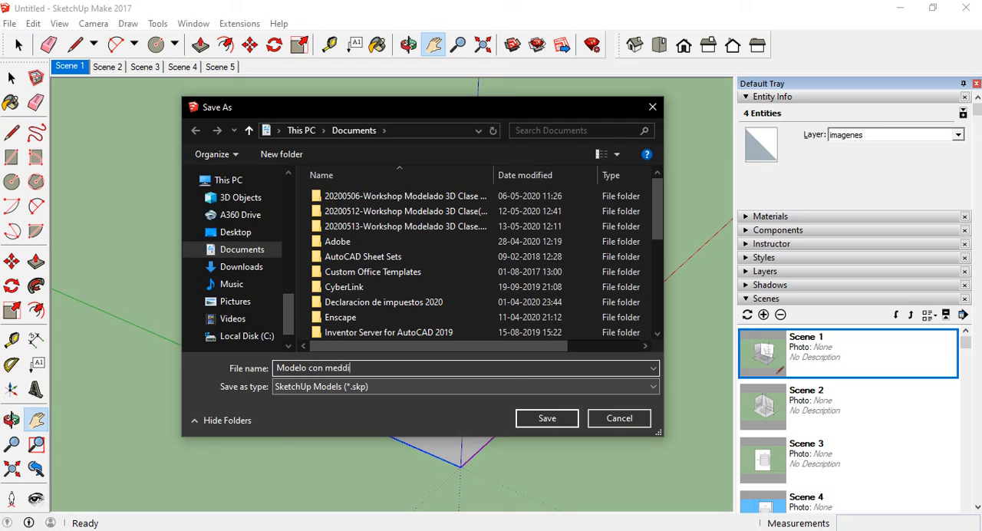
type("o con medidas")
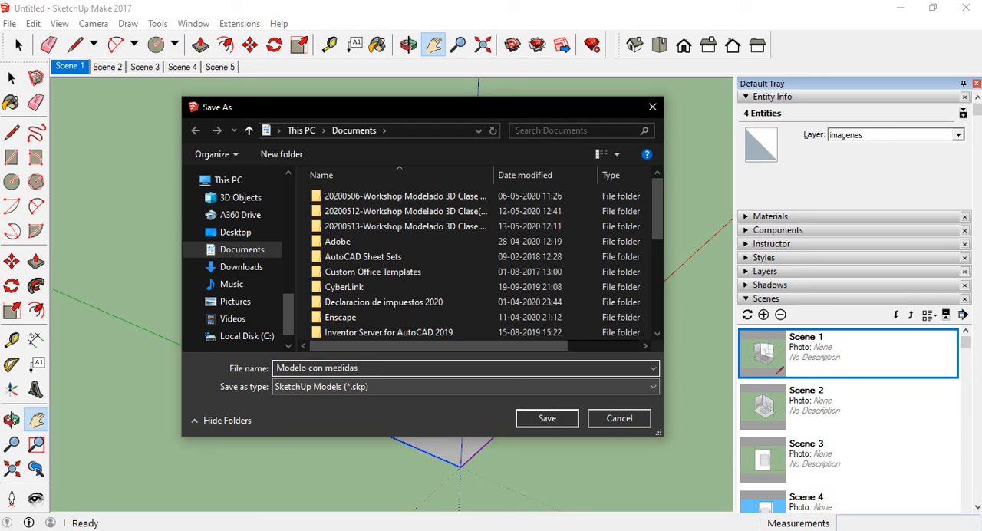
left_click(236, 231)
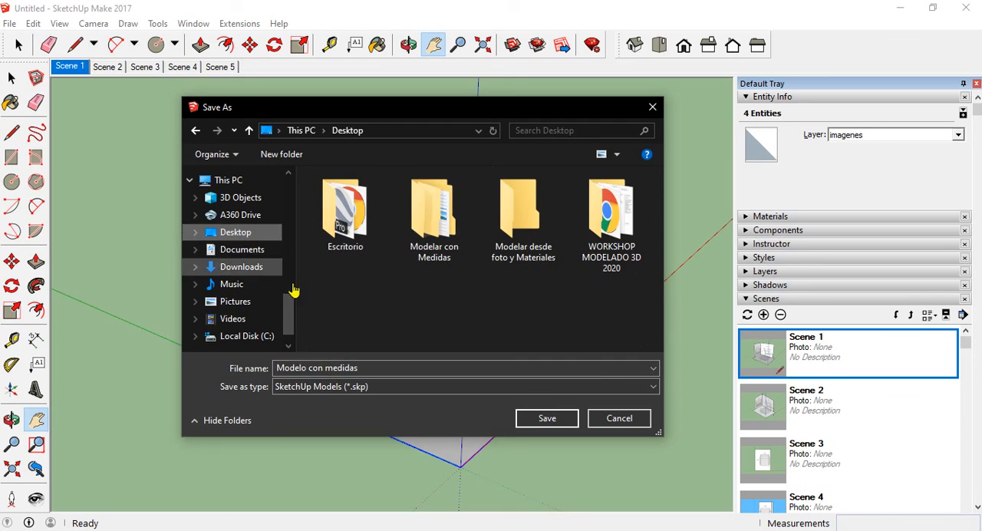
left_click(543, 419)
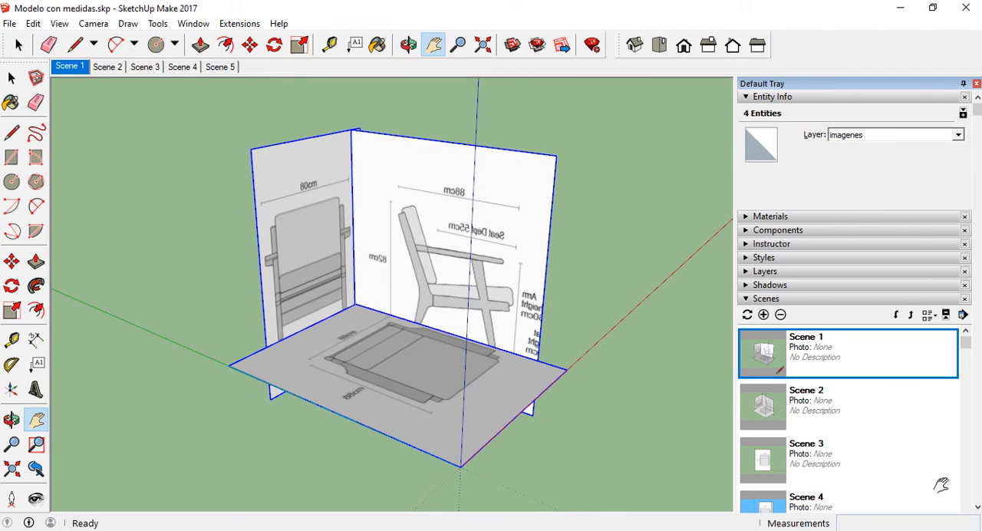
Rename Scene 1 with the trial name "fdsvcxz"
right_click(815, 350)
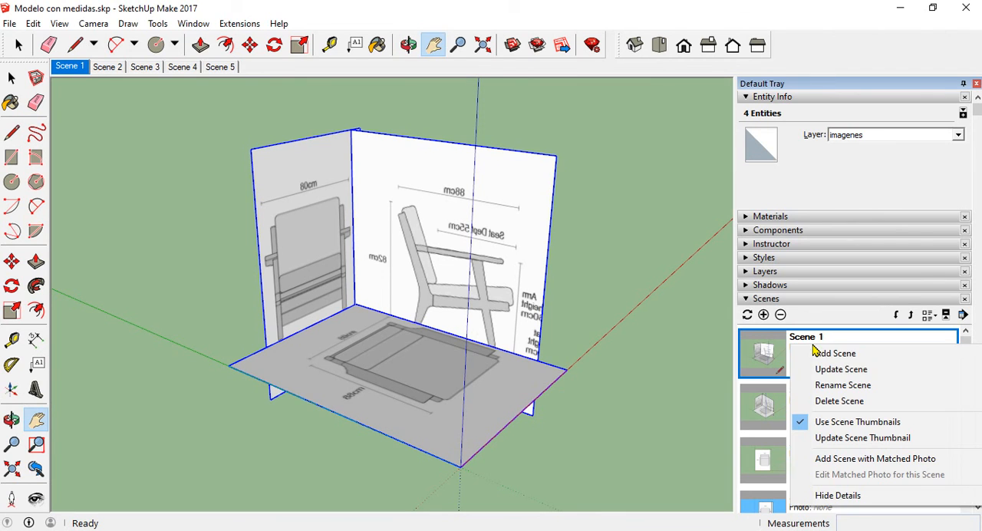
left_click(860, 369)
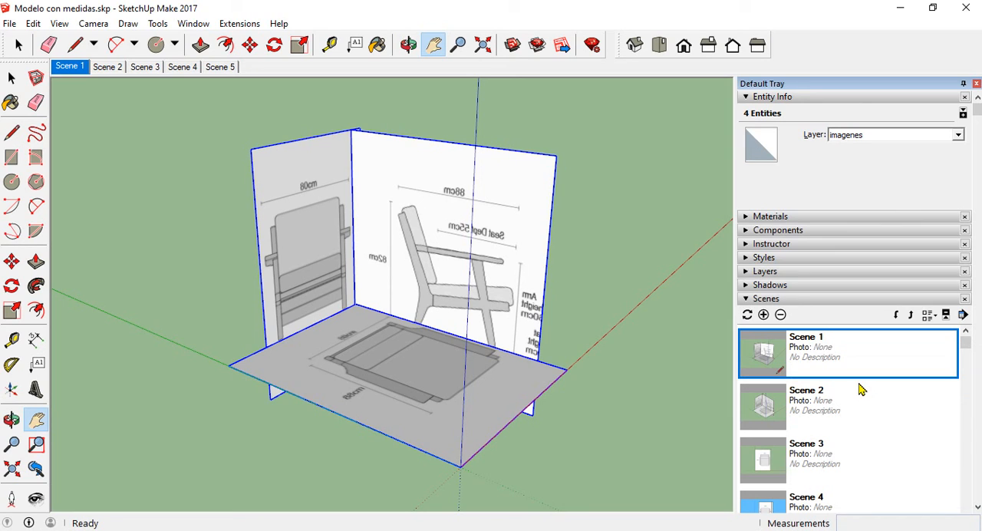
right_click(820, 350)
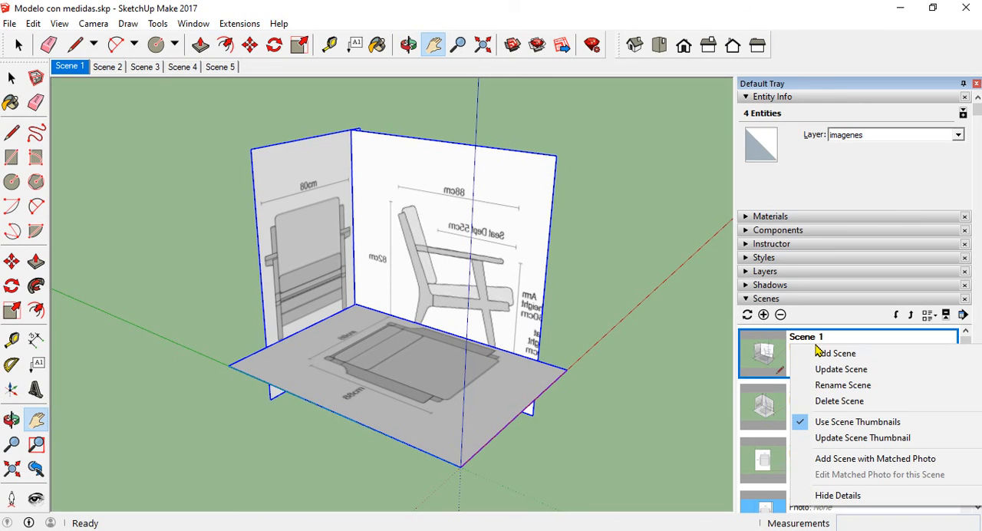
left_click(860, 391)
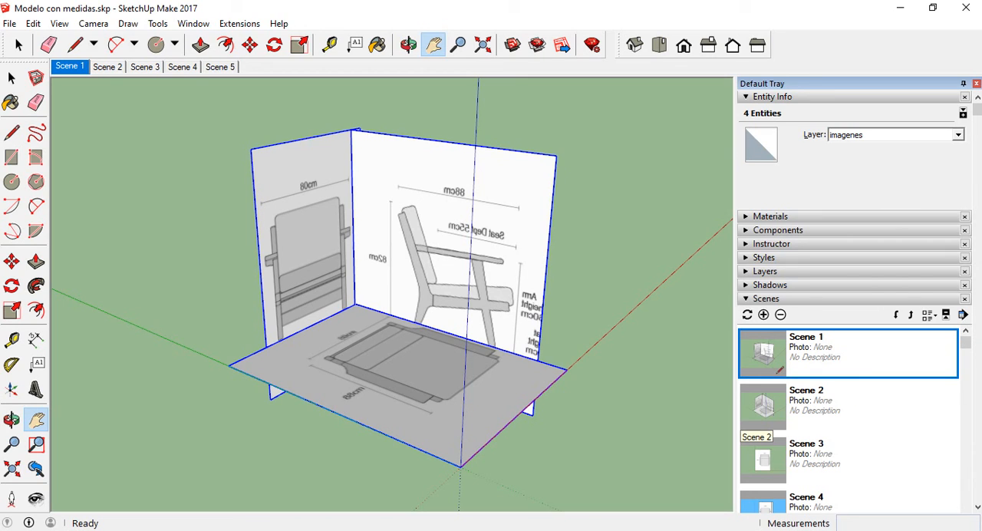
key("Return")
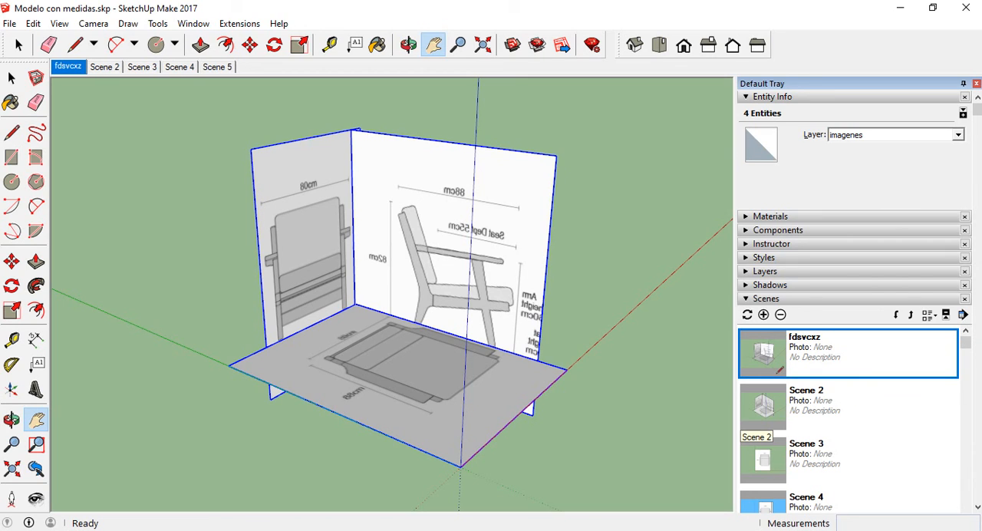
Rename the first scene, the perspective view of the panels, as "general"
right_click(812, 346)
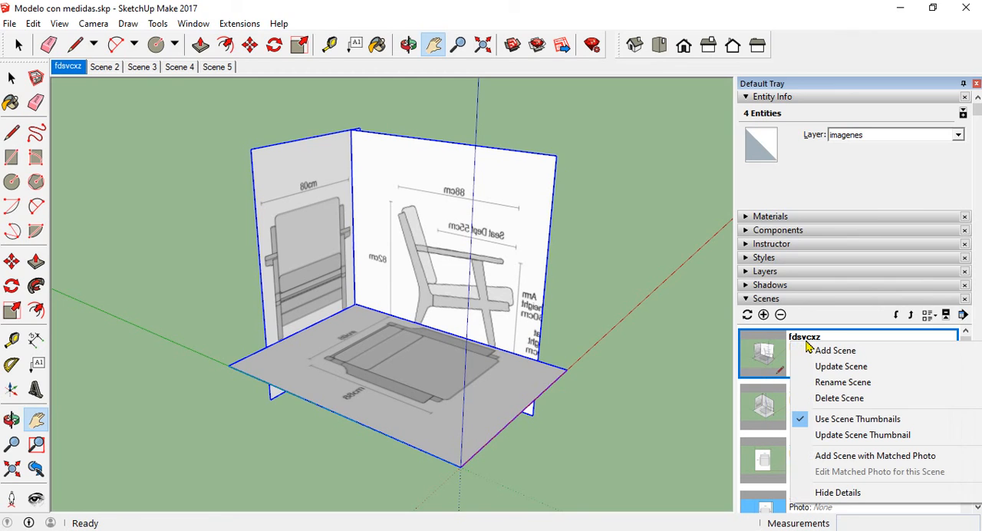
left_click(848, 385)
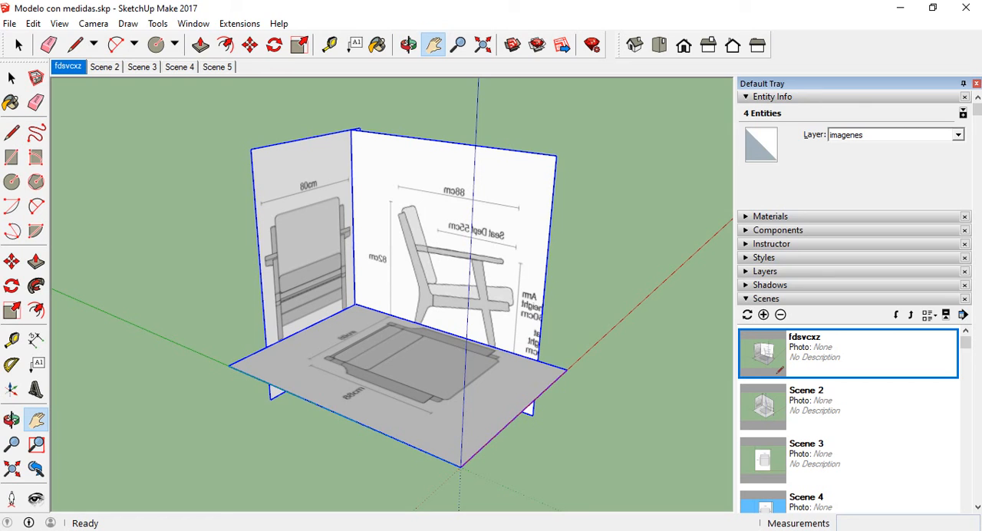
type("general")
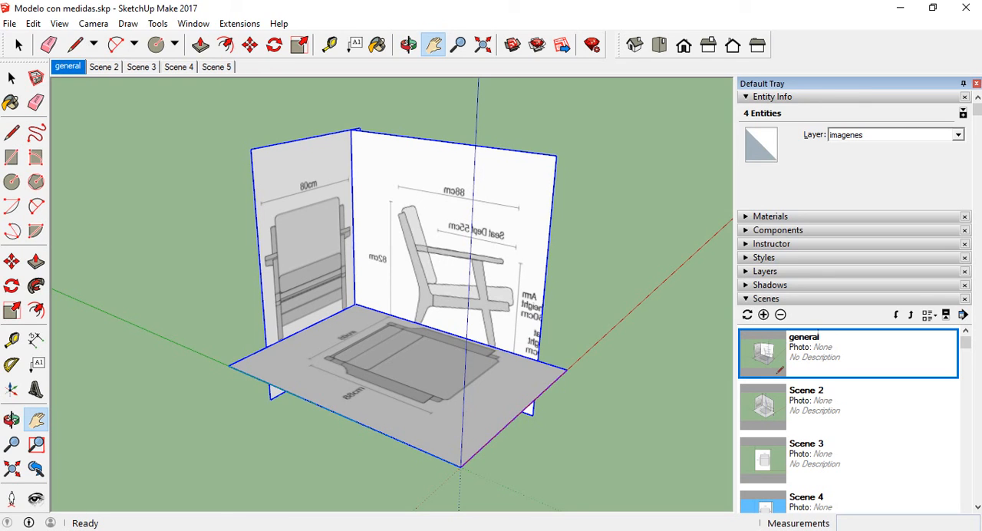
Rename the perspective scene at the start of the scene list as "vista gral"
right_click(807, 342)
left_click(858, 386)
type("vista gral")
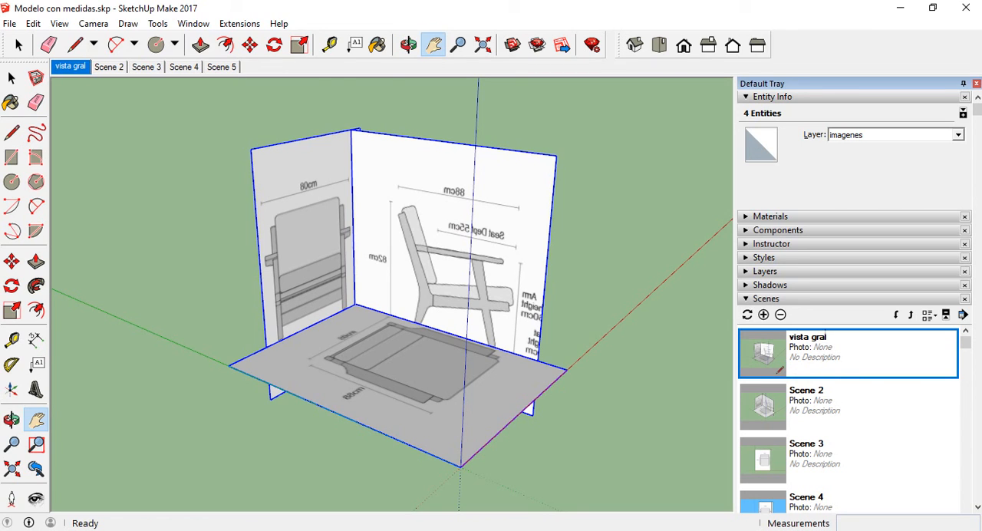
Recall Scene 2, the isometric view of the panels, and rename it as "iso gral"
left_click(832, 405)
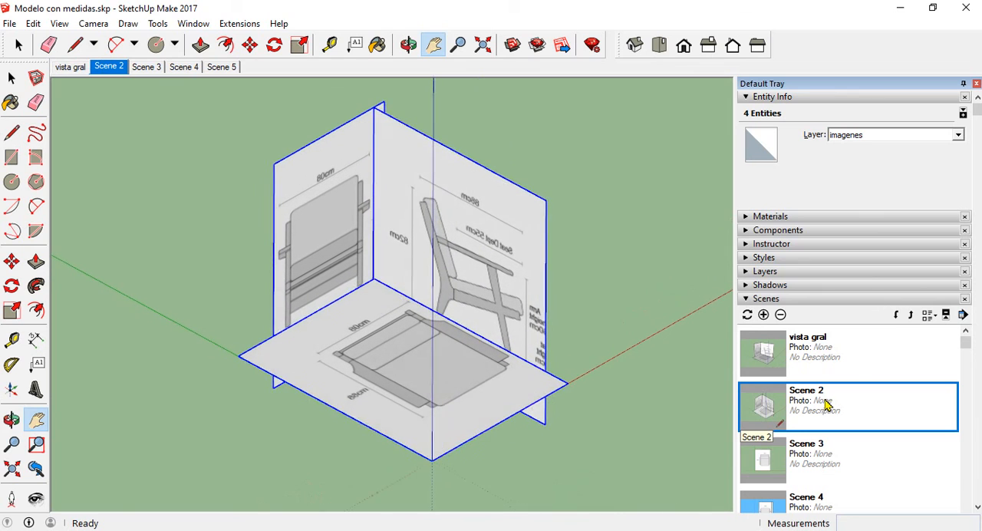
right_click(821, 404)
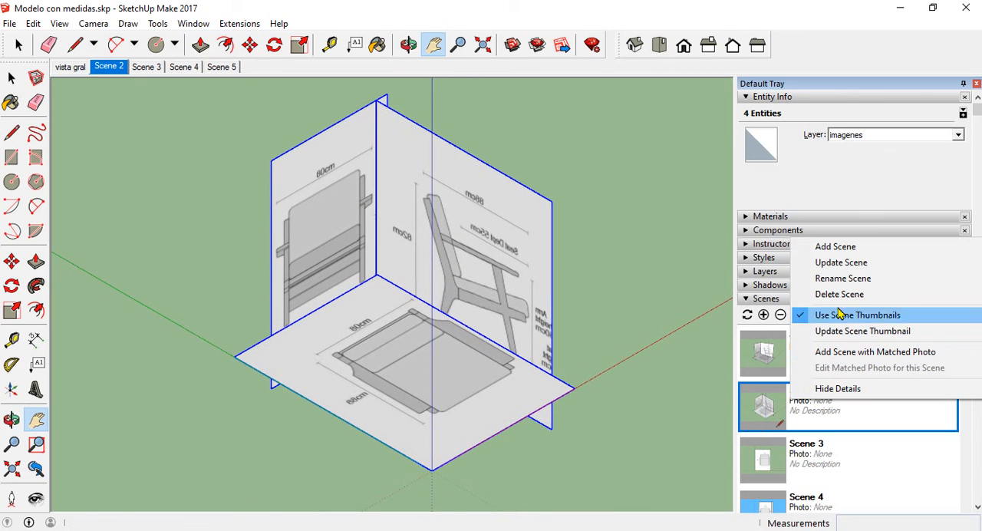
left_click(842, 282)
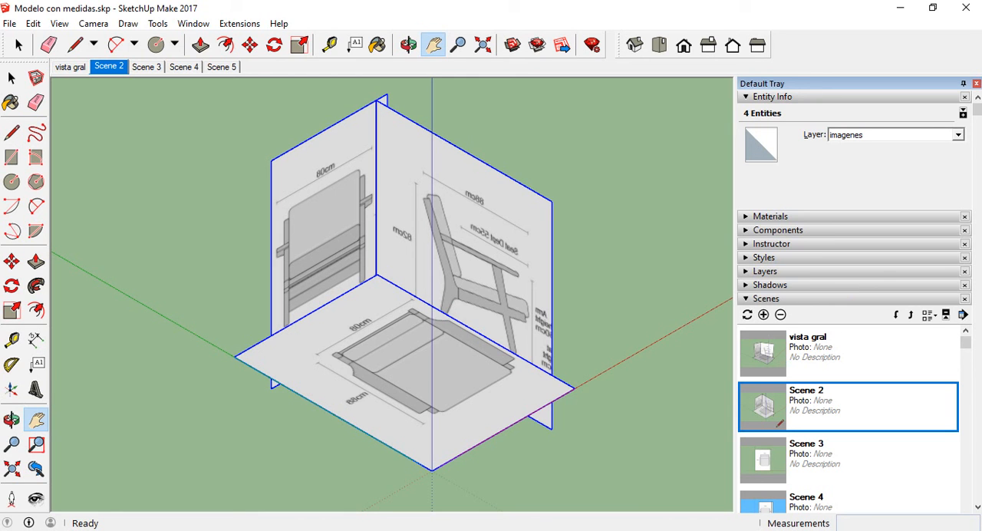
type("iso gral")
key("Return")
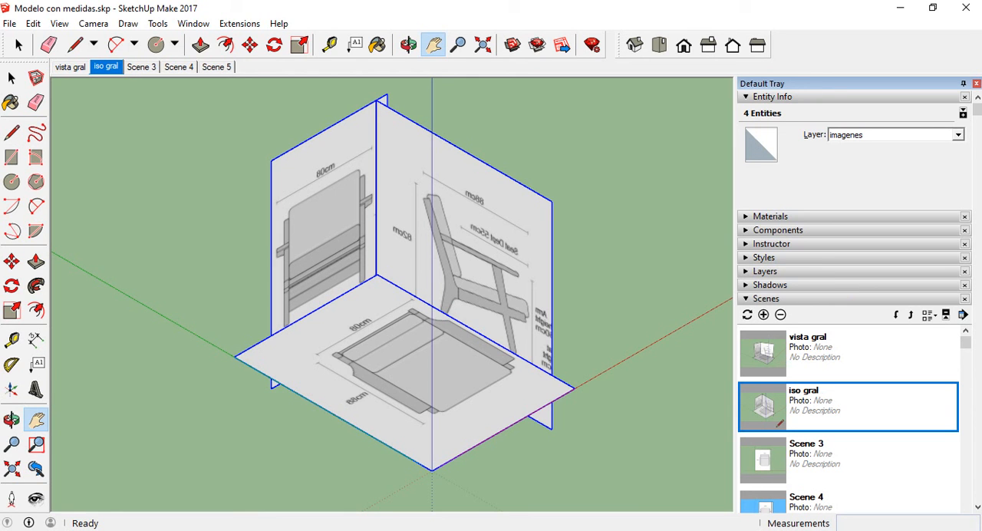
Recall Scene 3 with the plan view of the armchair and rename it as "top"
left_click(818, 454)
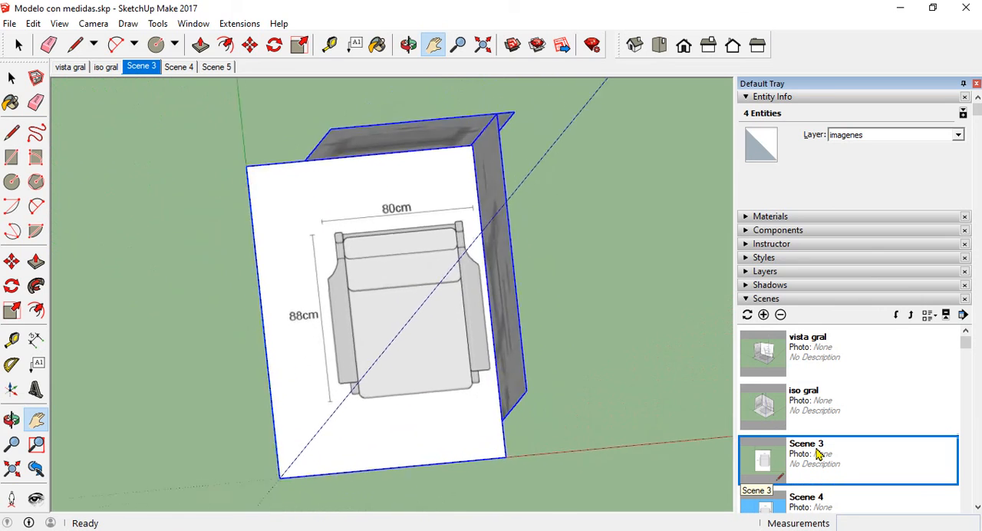
right_click(818, 455)
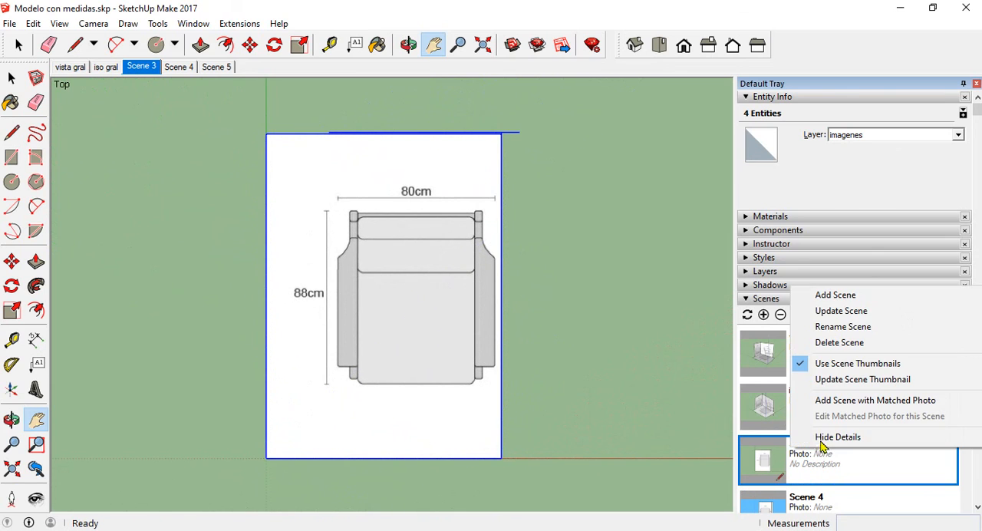
left_click(835, 313)
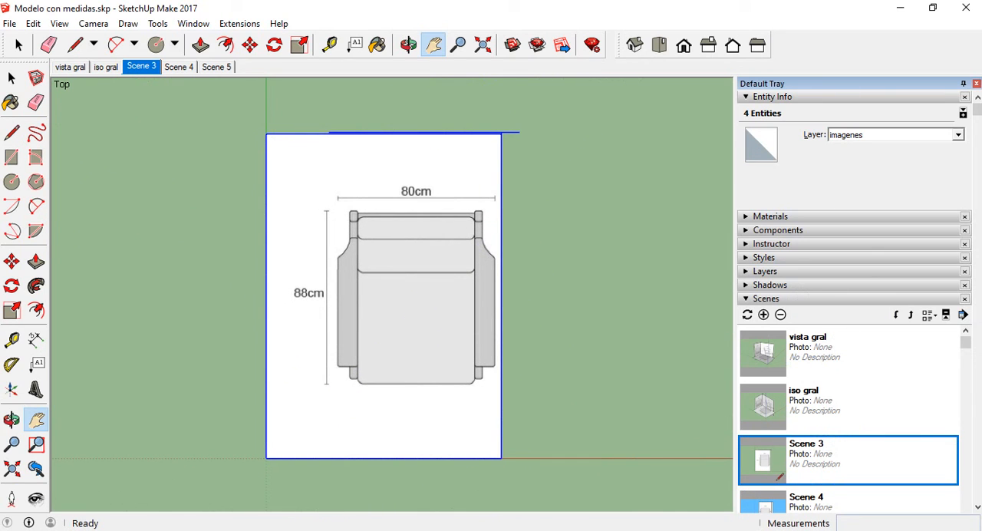
type("top")
key("Return")
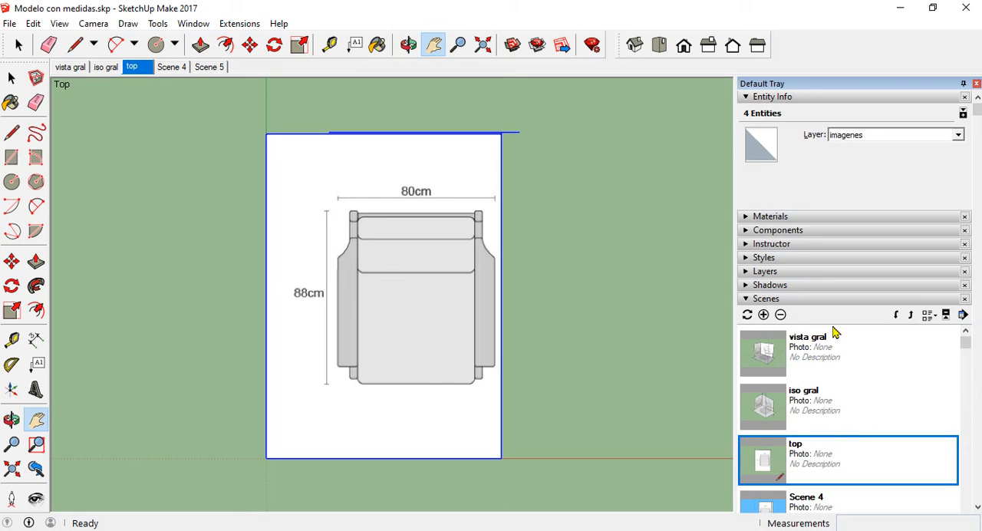
Recall Scene 4 with the armchair's front elevation and rename it as "front"
left_click(812, 497)
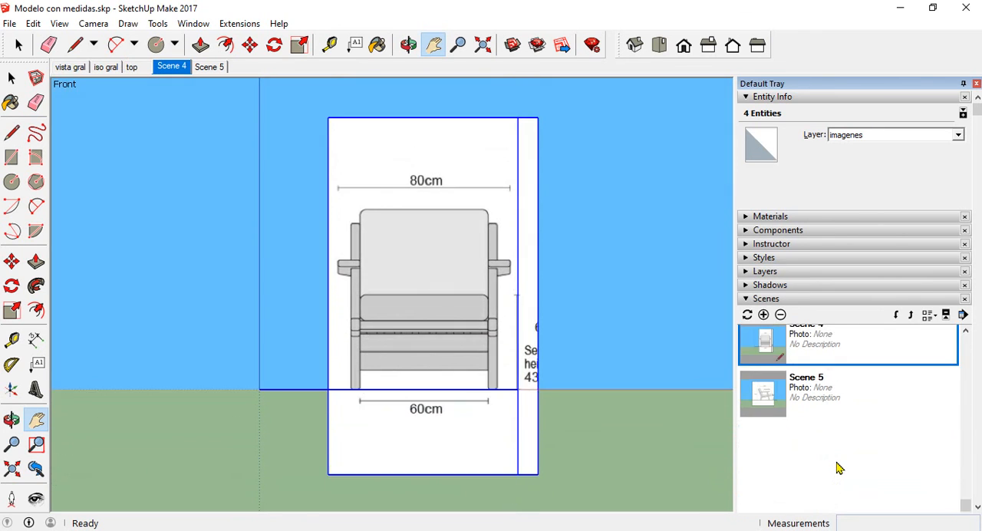
right_click(820, 425)
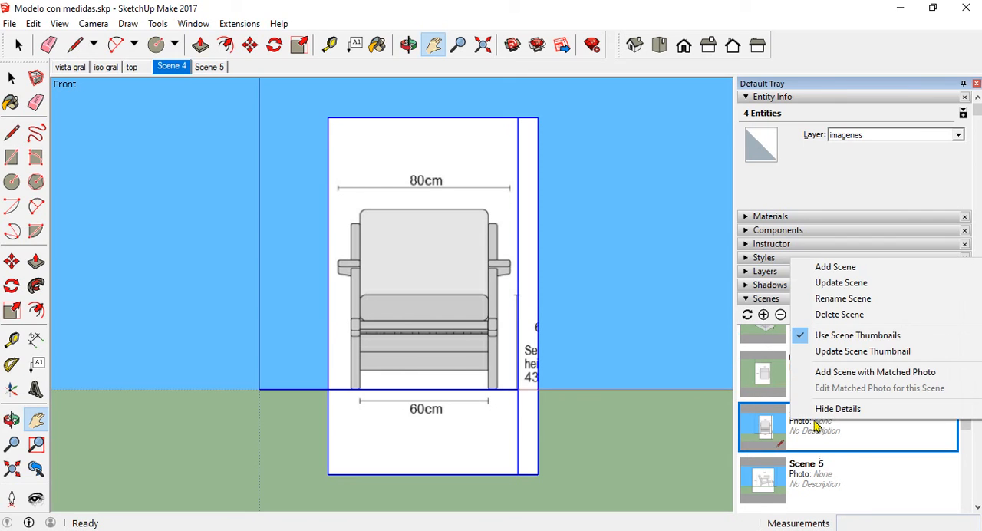
left_click(854, 302)
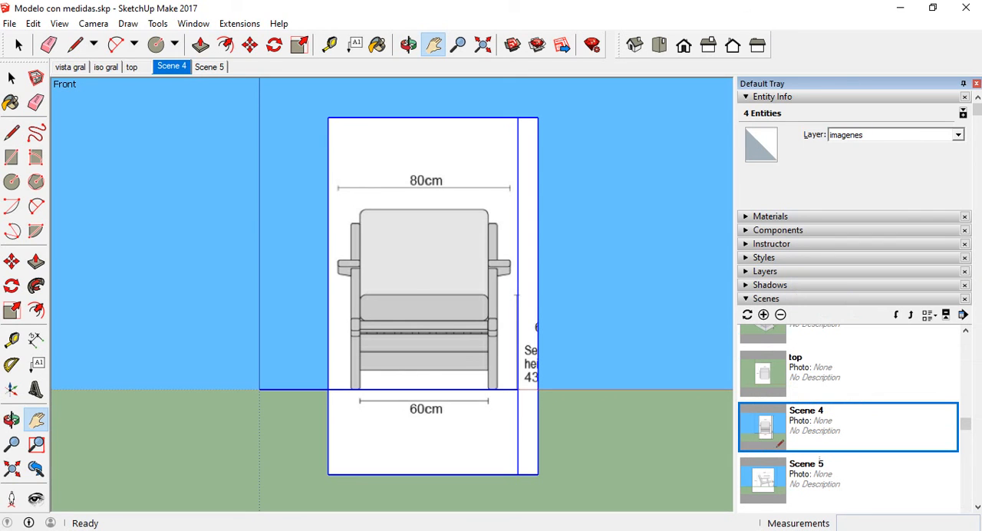
type("front")
key("Return")
Recall Scene 5 with the armchair's side elevation and rename it as "side"
left_click(825, 483)
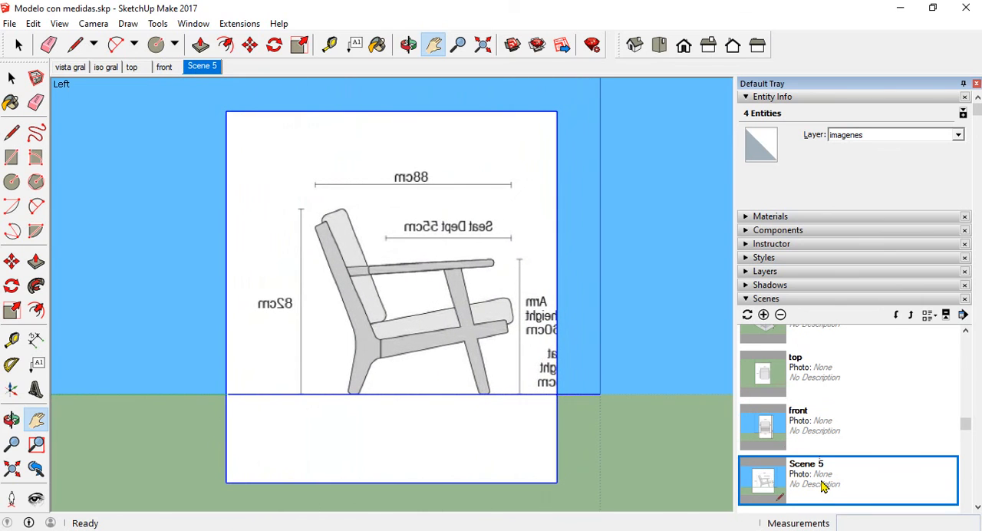
right_click(822, 484)
left_click(845, 358)
type("side")
key("Return")
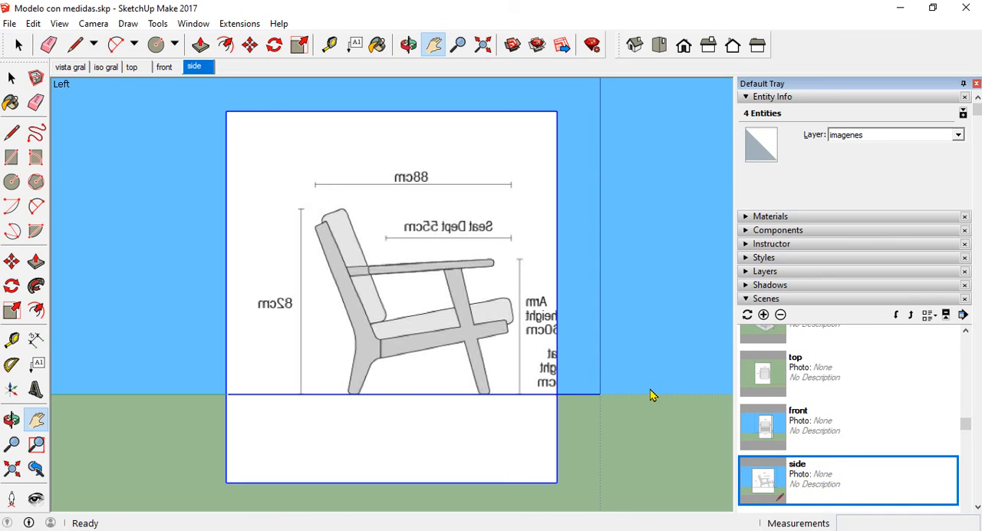